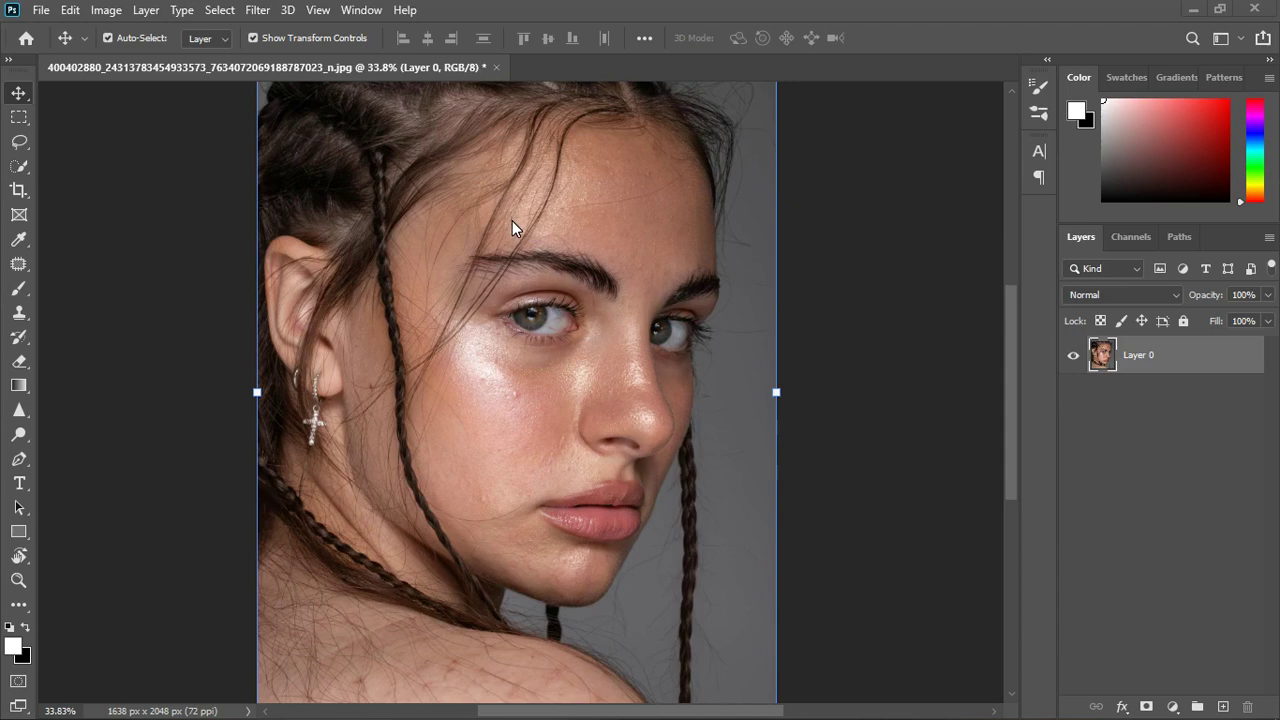
Examine the portrait's skin color and texture across the forehead, cheek, nose, lips, neck and shoulder, both close up and as a whole.
scroll(512, 221, down, 2)
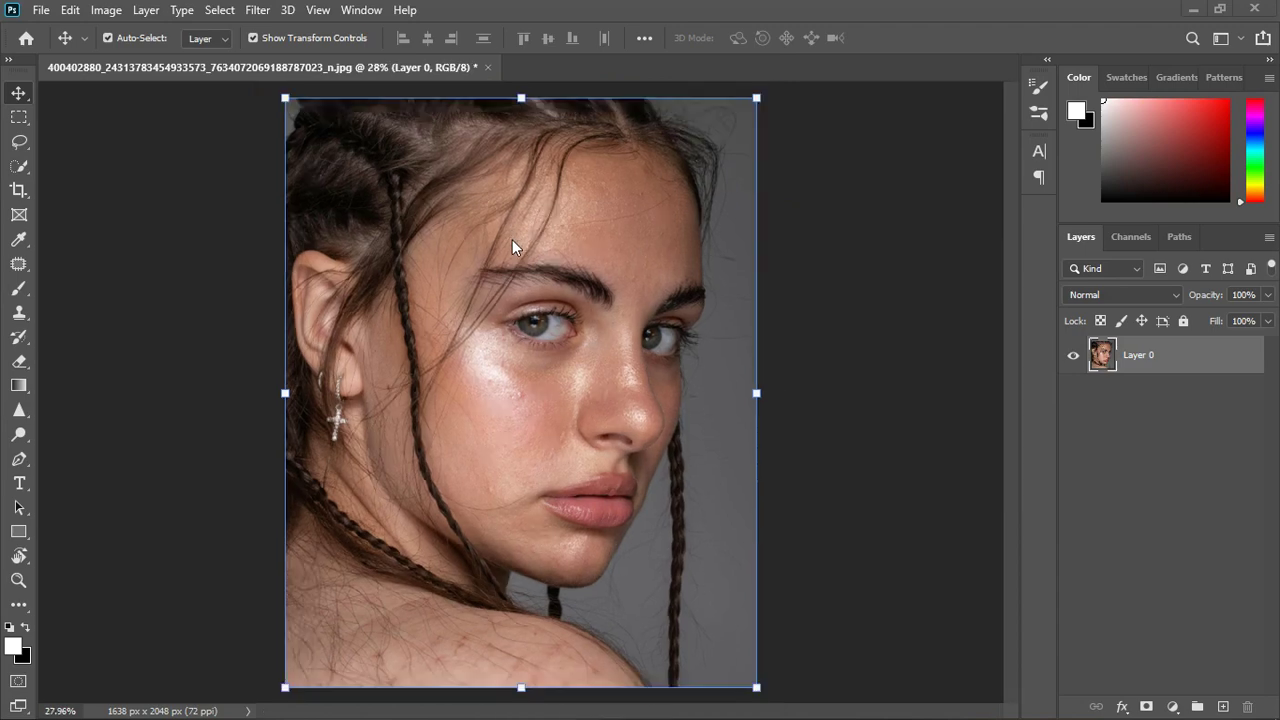
scroll(471, 403, up, 1)
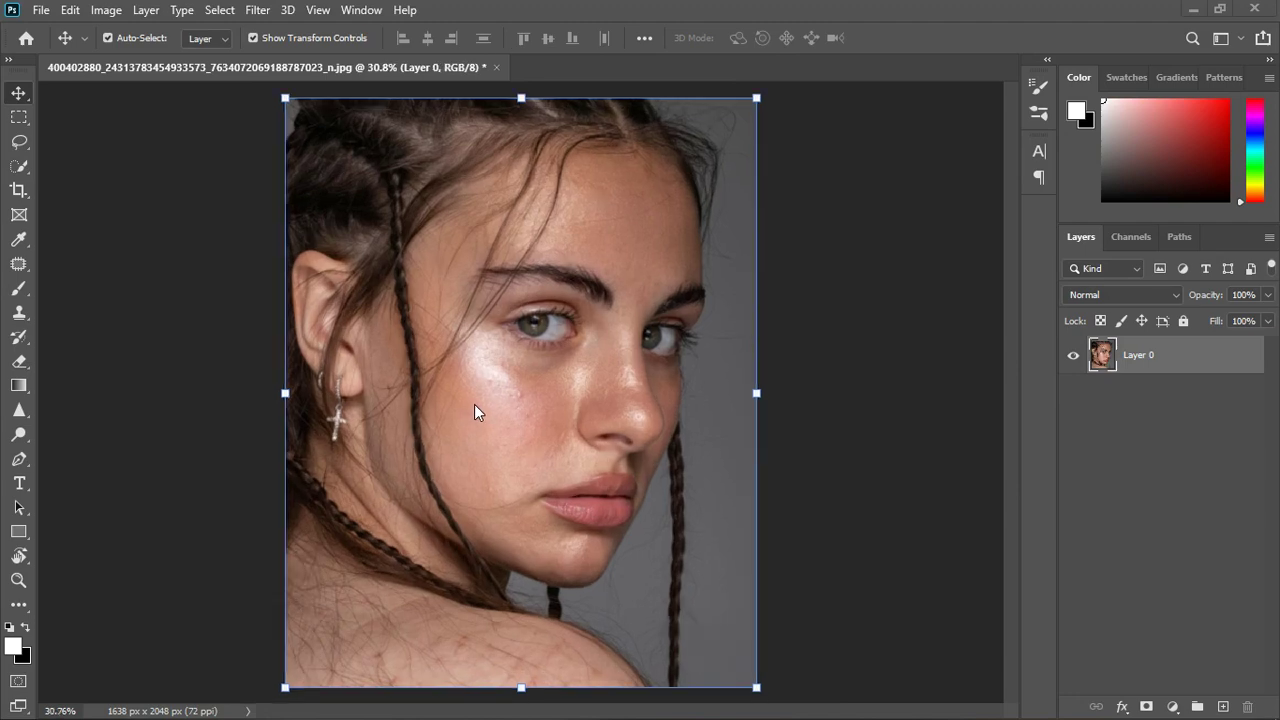
scroll(482, 403, up, 1)
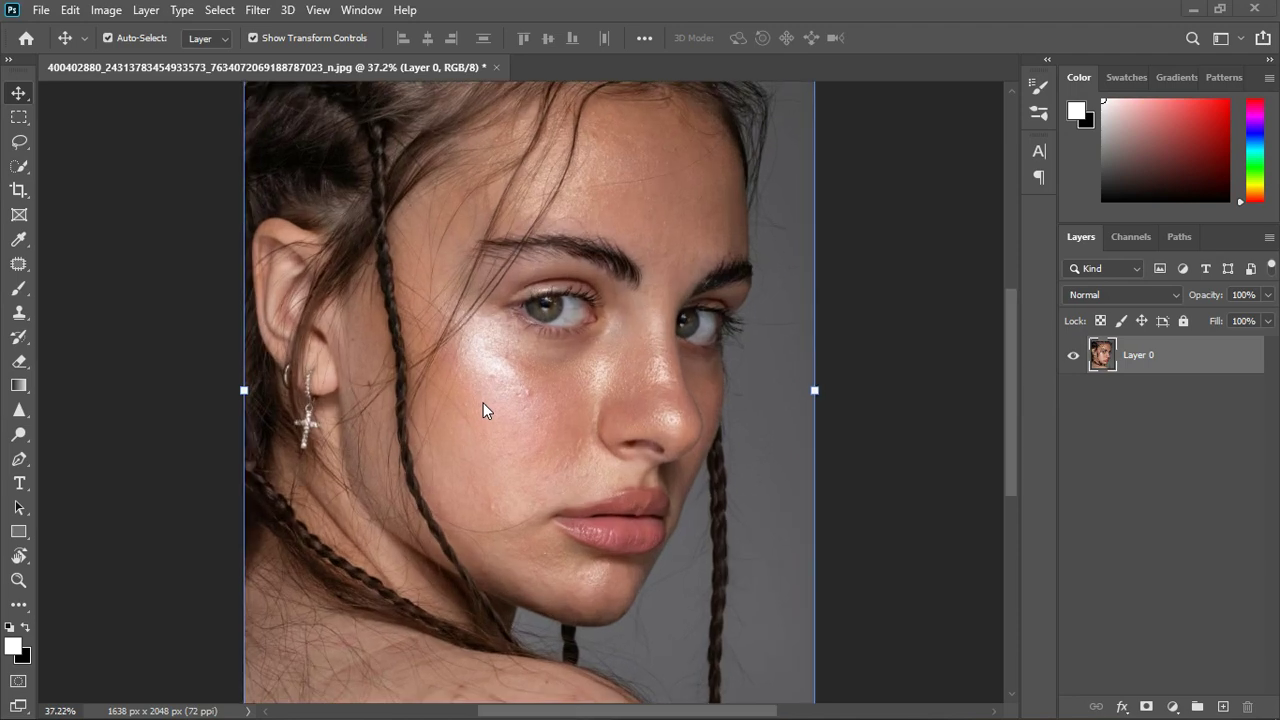
scroll(483, 409, down, 1)
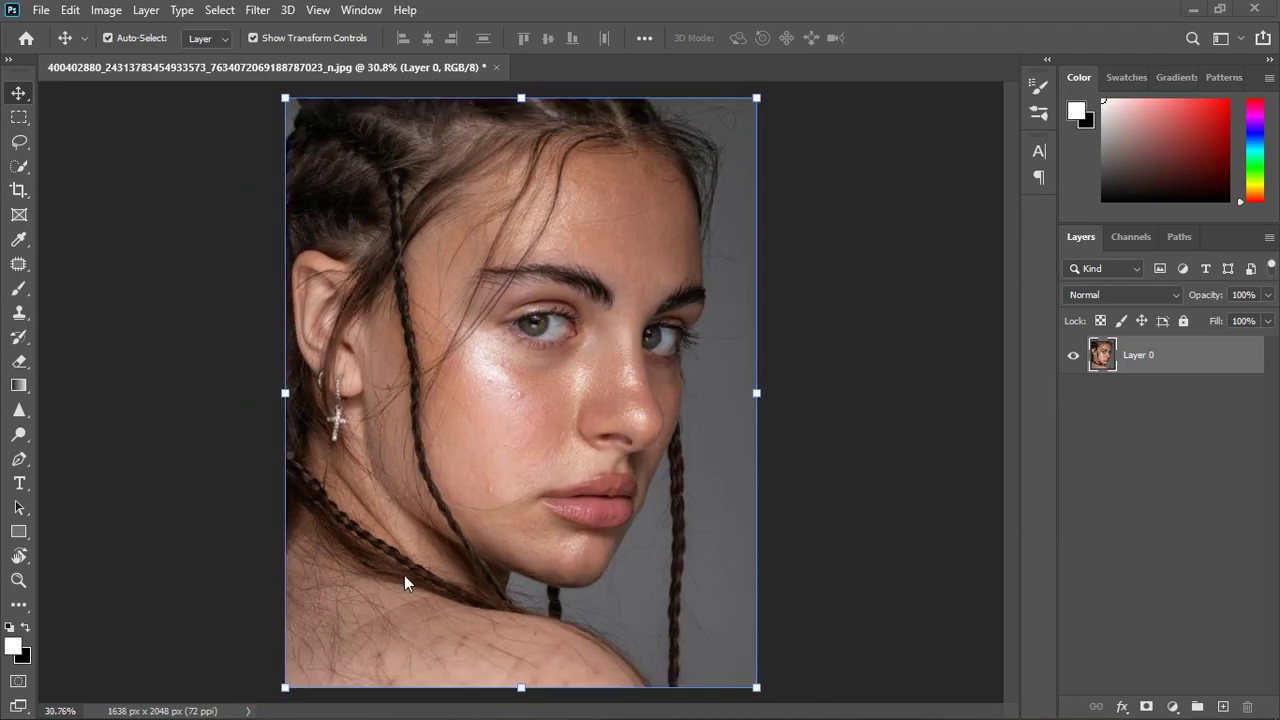
scroll(501, 345, up, 2)
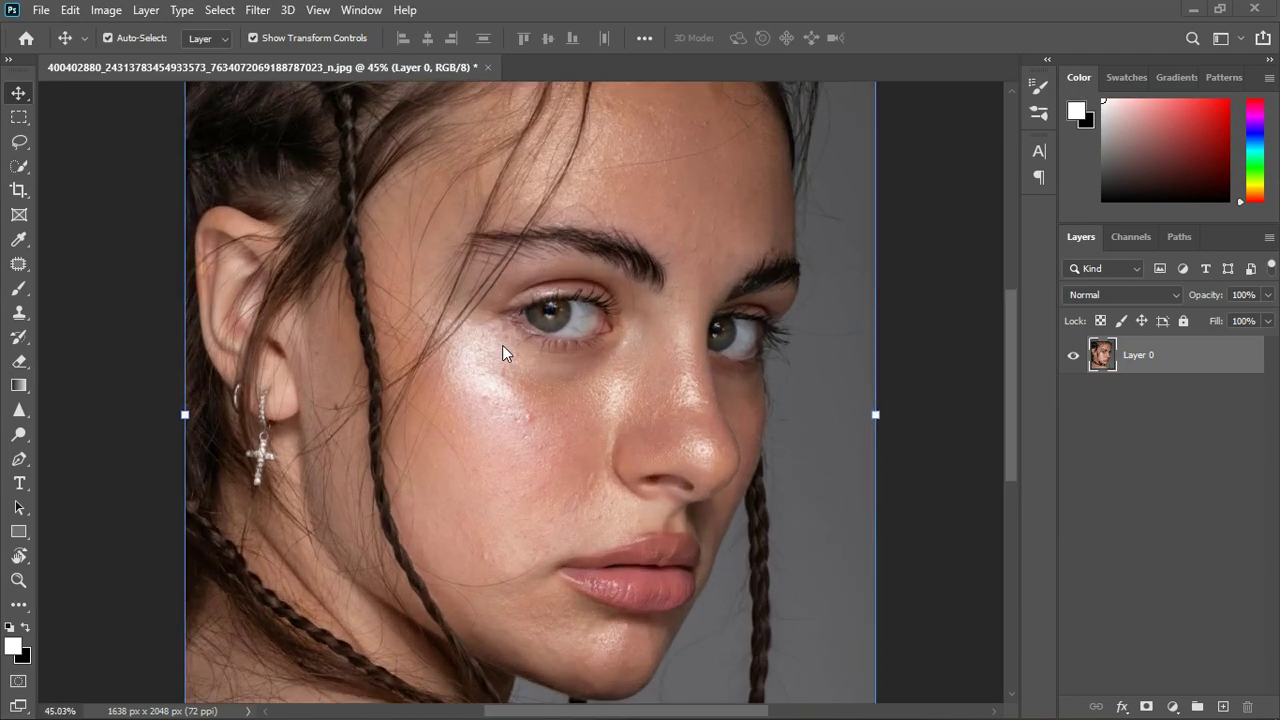
scroll(509, 371, down, 1)
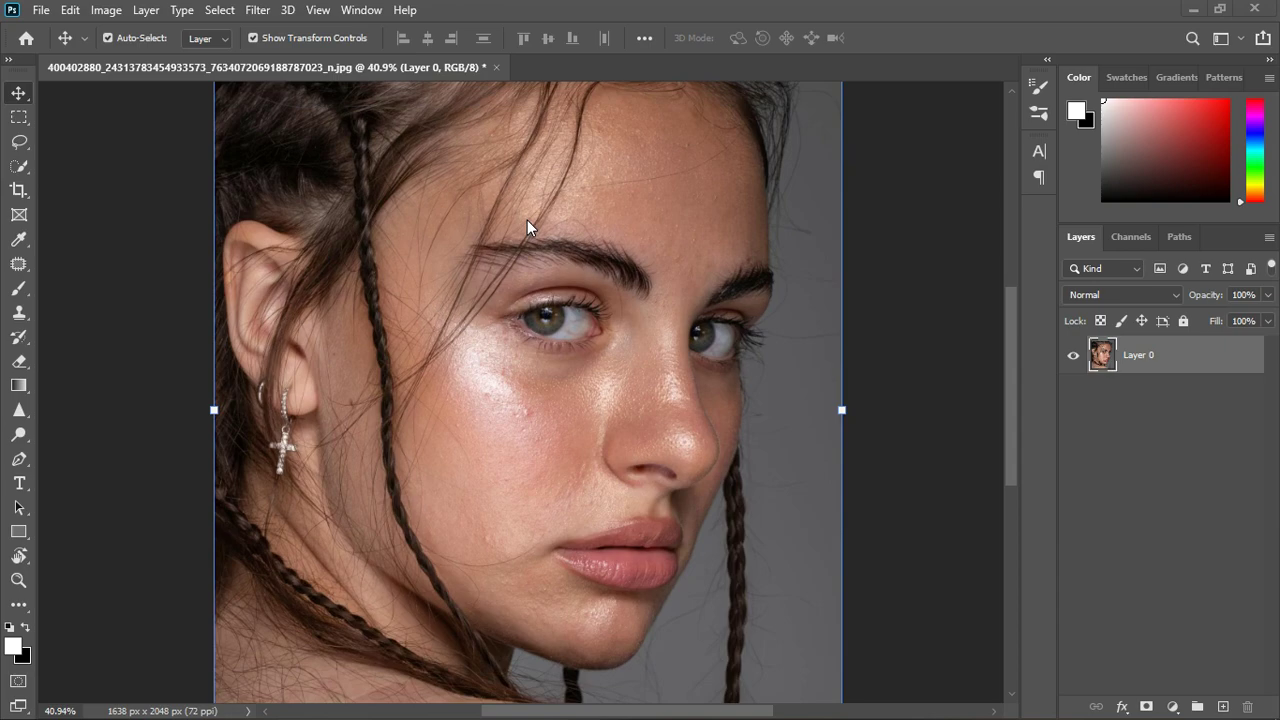
scroll(527, 220, down, 3)
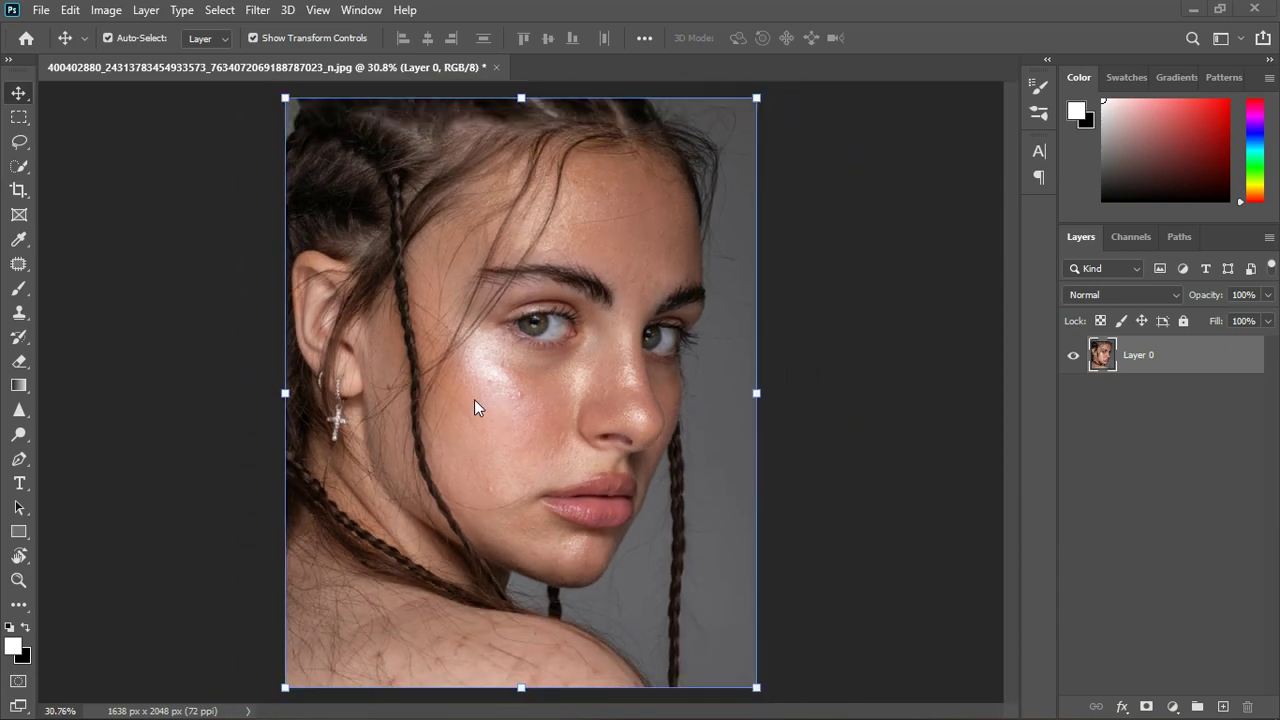
scroll(411, 610, up, 4)
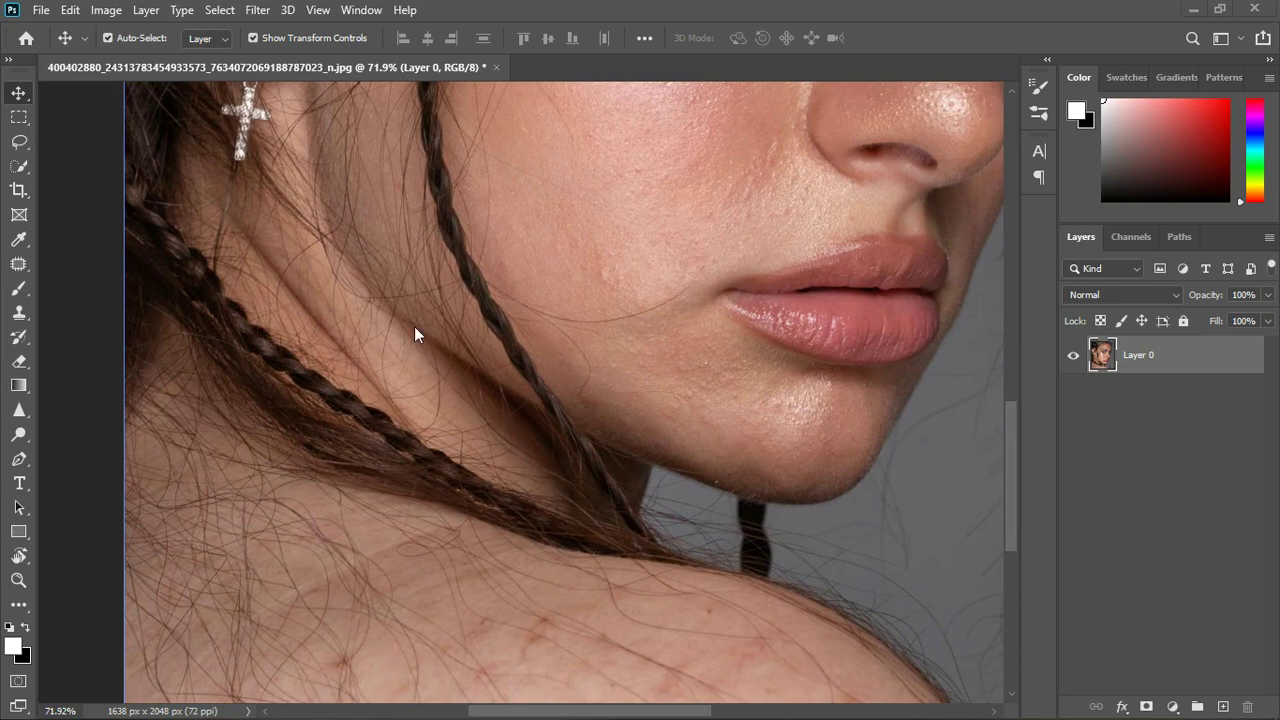
scroll(565, 570, down, 4)
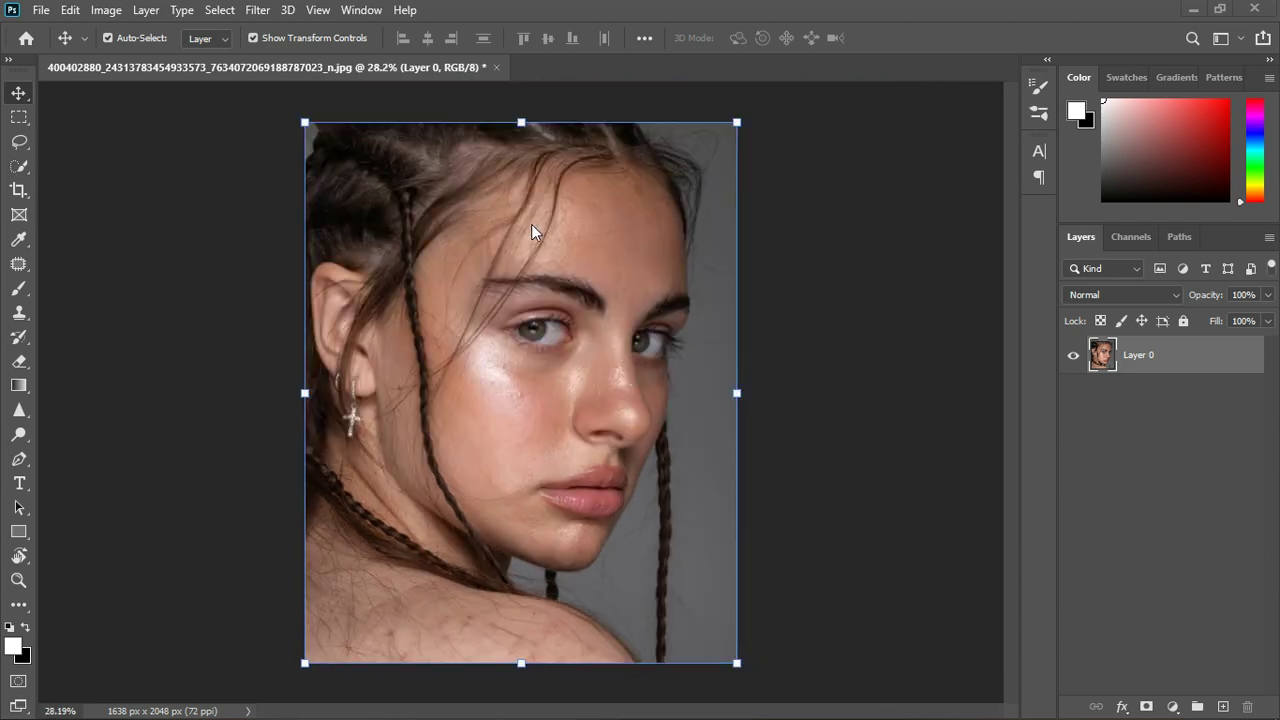
scroll(498, 369, up, 3)
scroll(521, 366, down, 3)
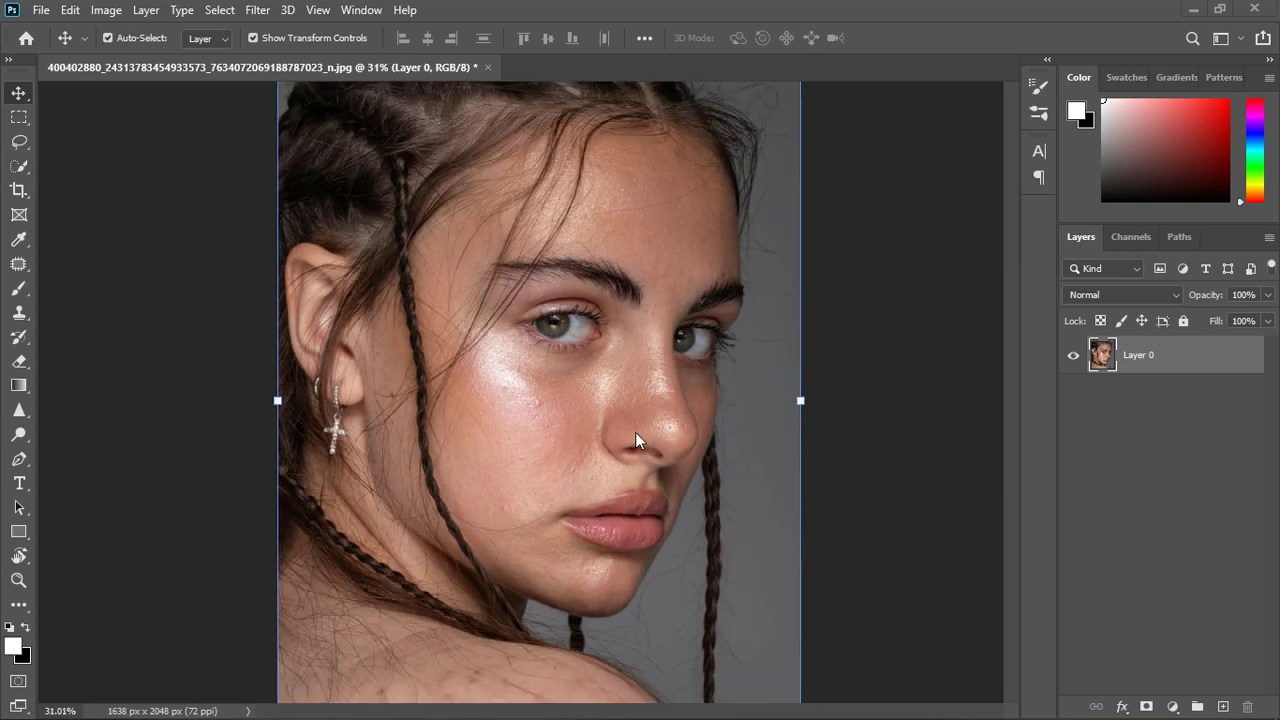
scroll(490, 258, up, 2)
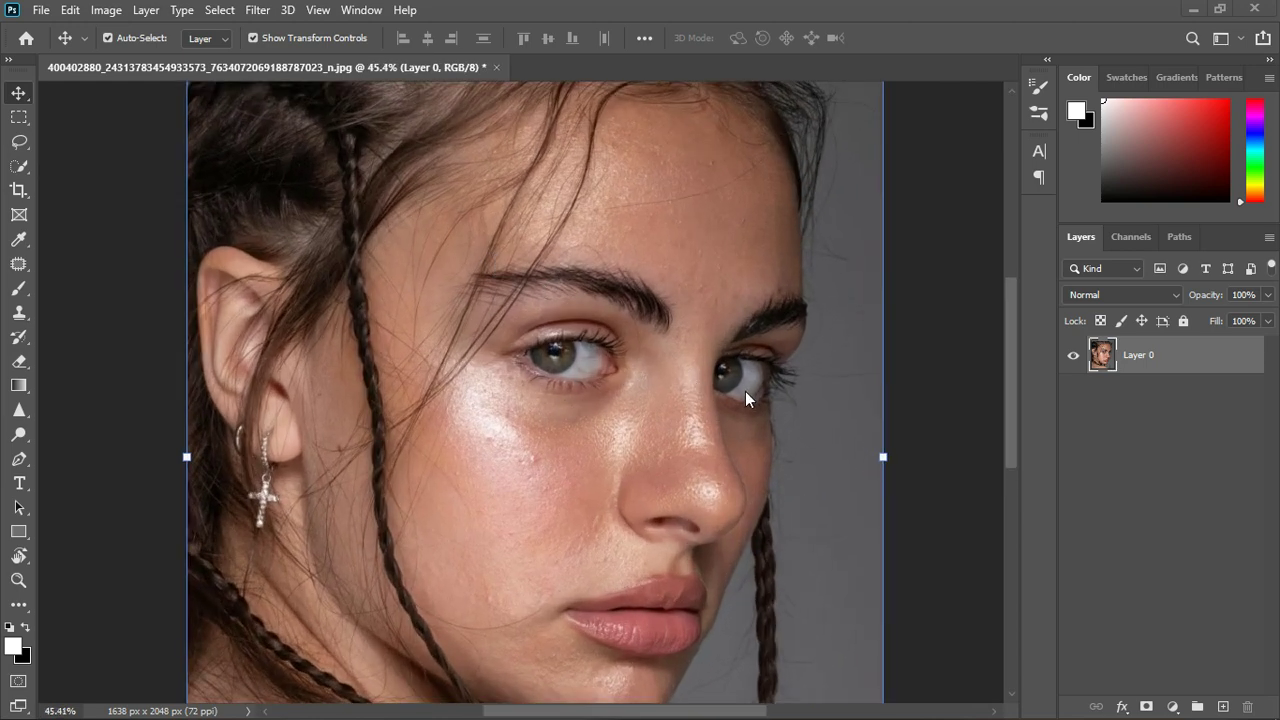
scroll(553, 522, up, 3)
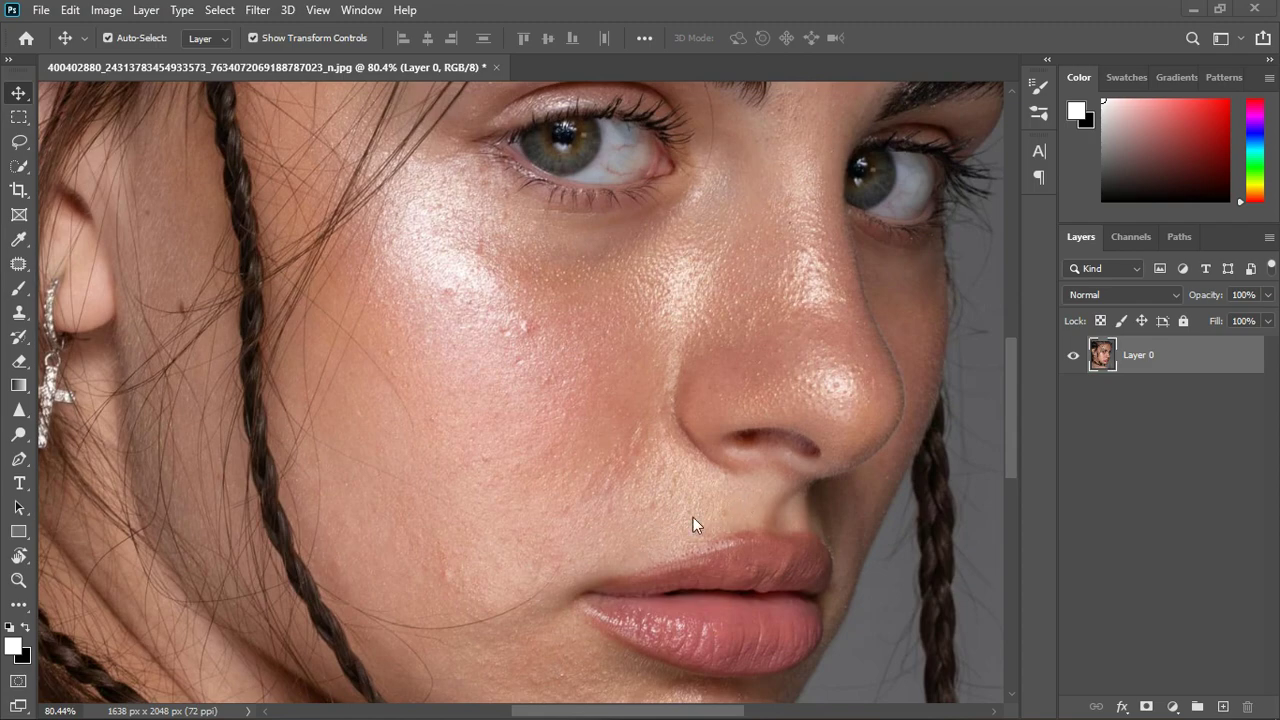
scroll(719, 507, down, 4)
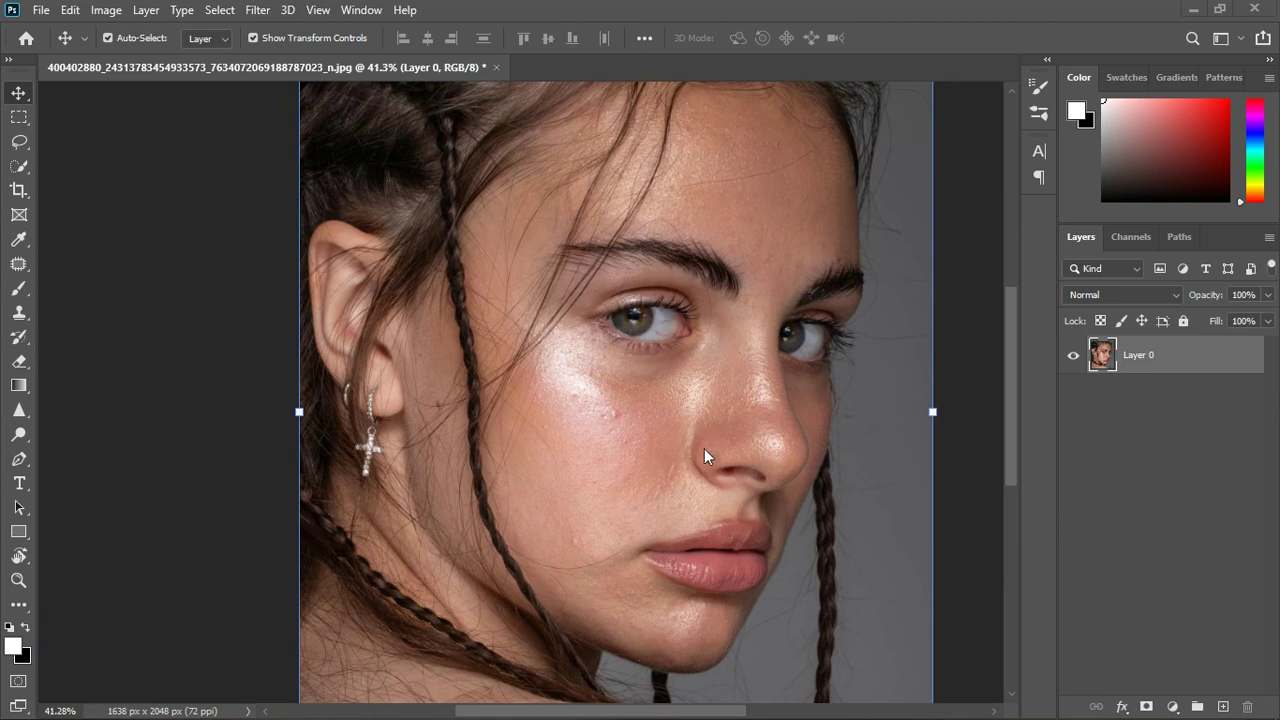
scroll(561, 466, down, 3)
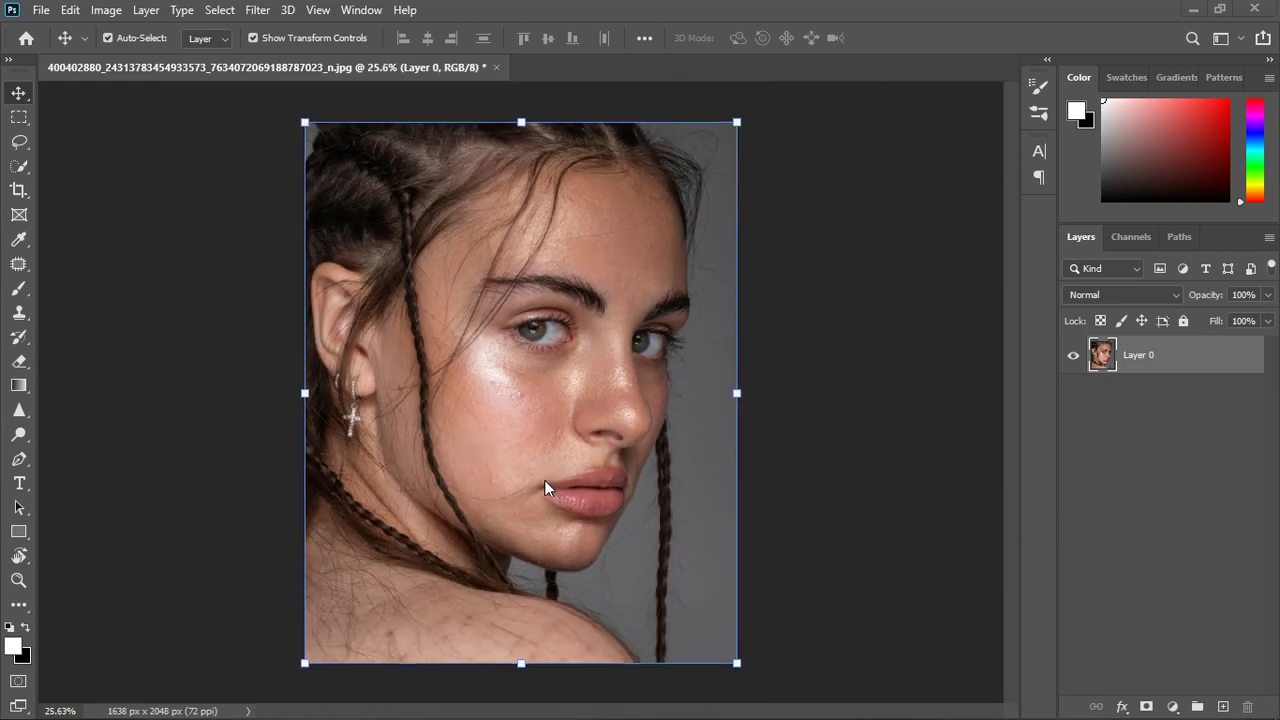
scroll(435, 233, up, 3)
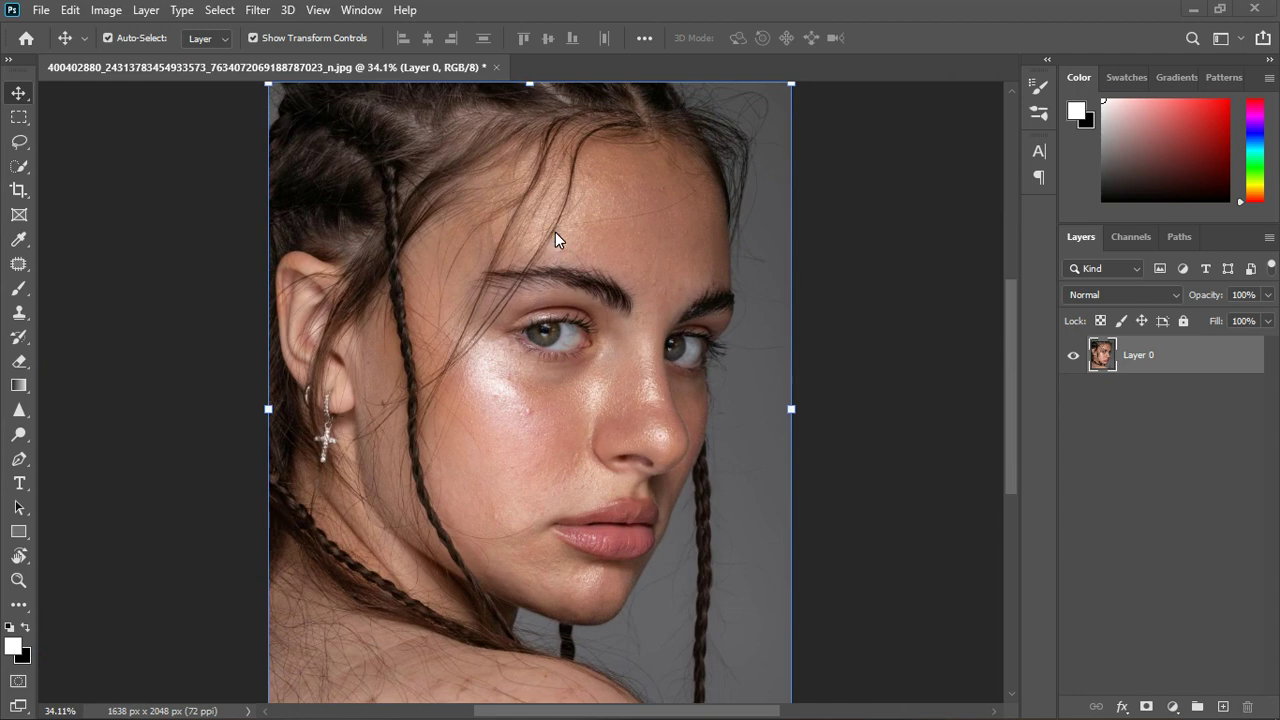
scroll(555, 232, down, 2)
scroll(440, 358, up, 2)
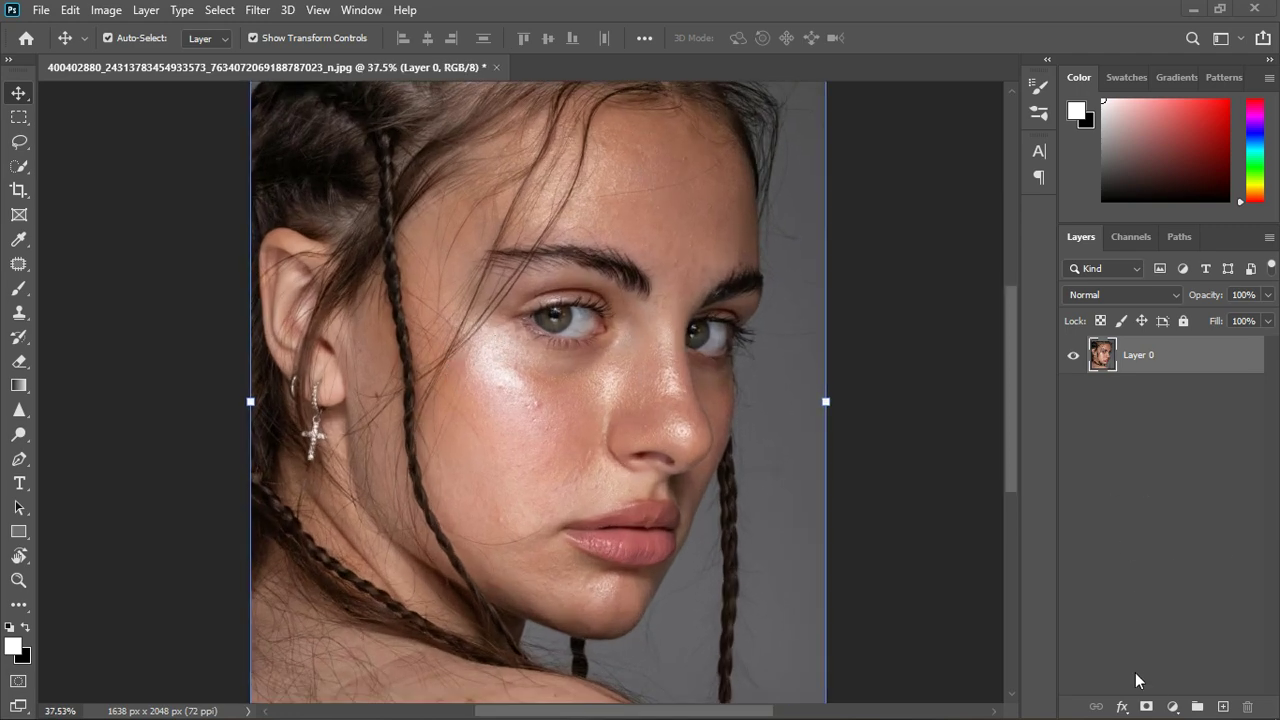
Add a Hue/Saturation adjustment layer above the portrait and move its settings clear of the face.
click(1176, 706)
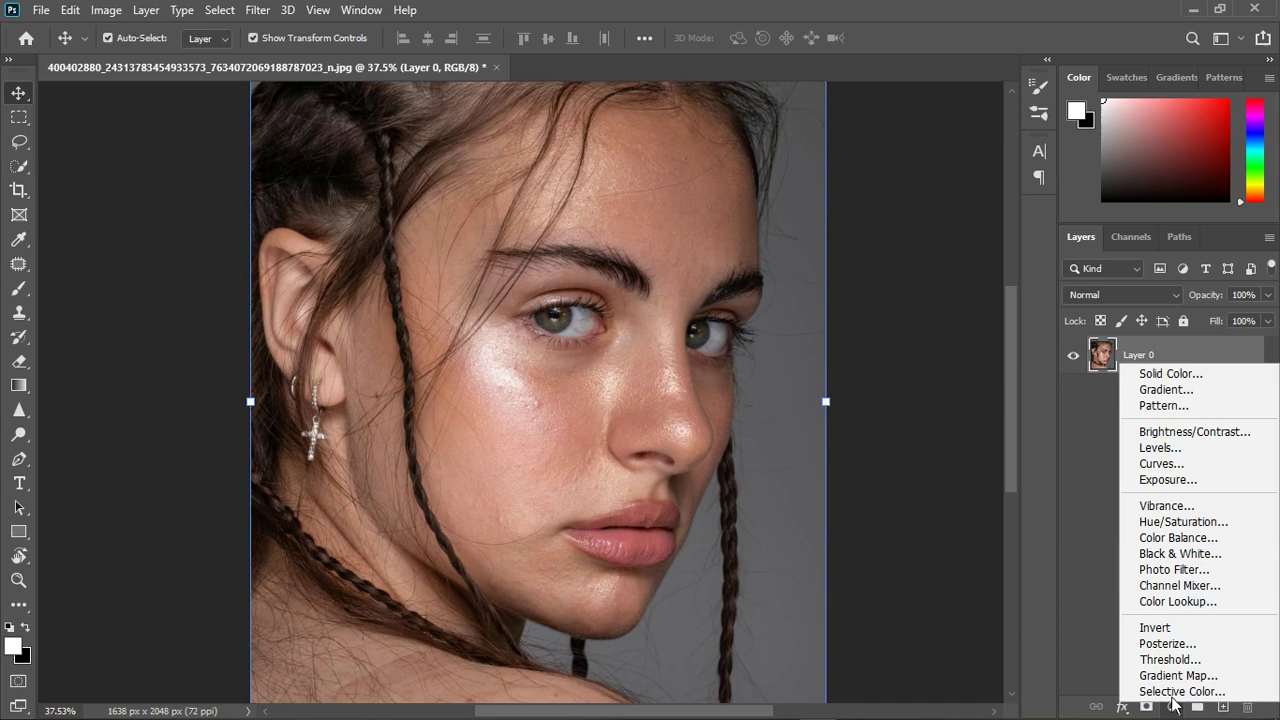
click(1172, 516)
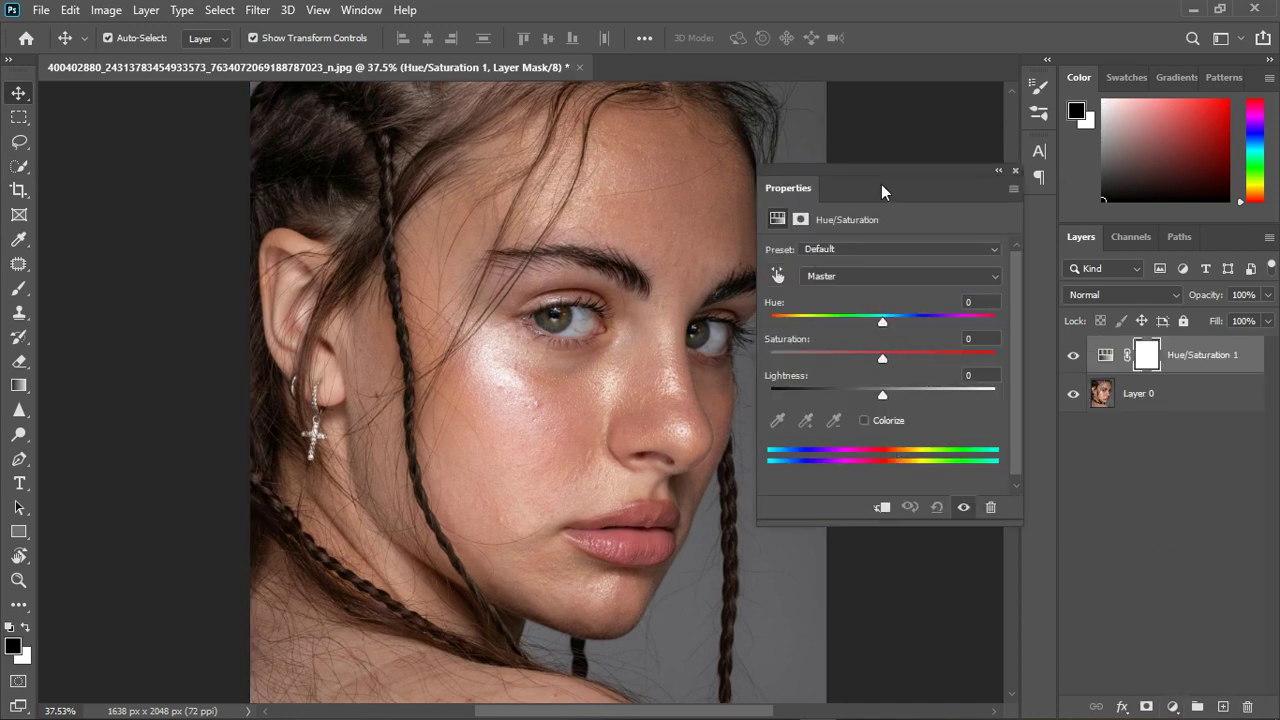
drag(881, 184, 957, 163)
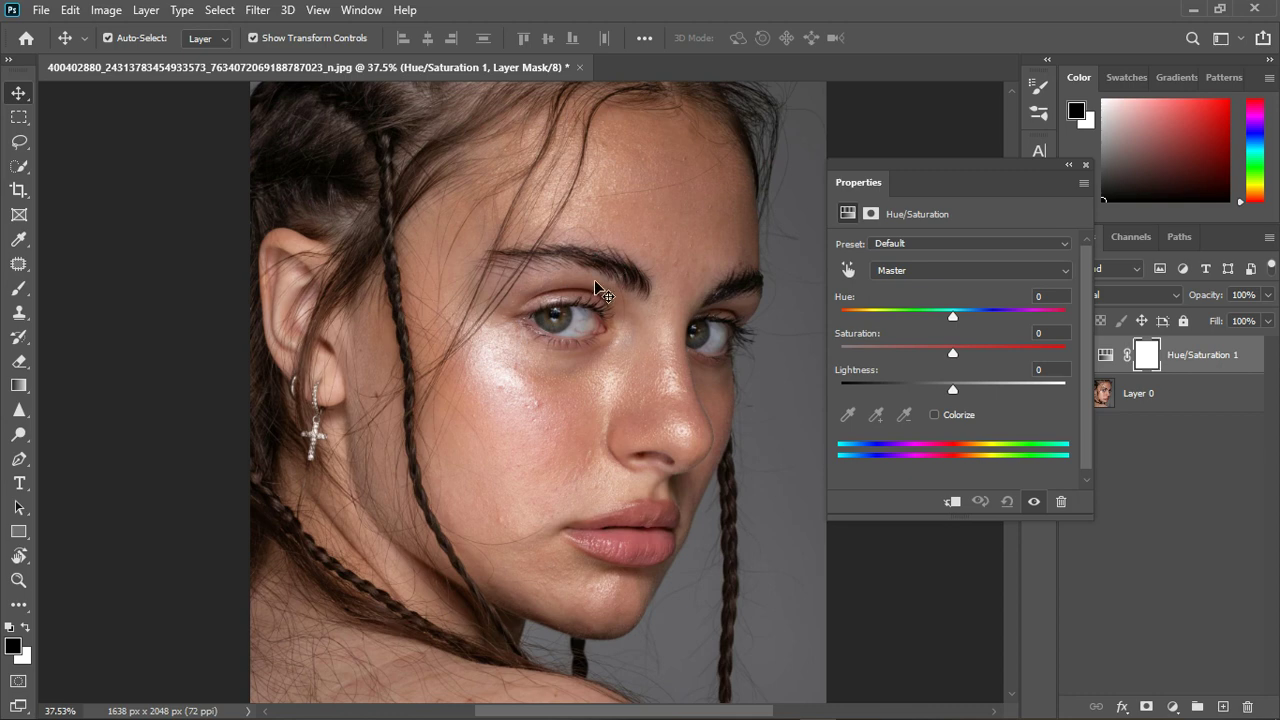
Sample the forehead skin with the on-image adjustment tool to target the Reds, and set their Hue to +180.
click(847, 272)
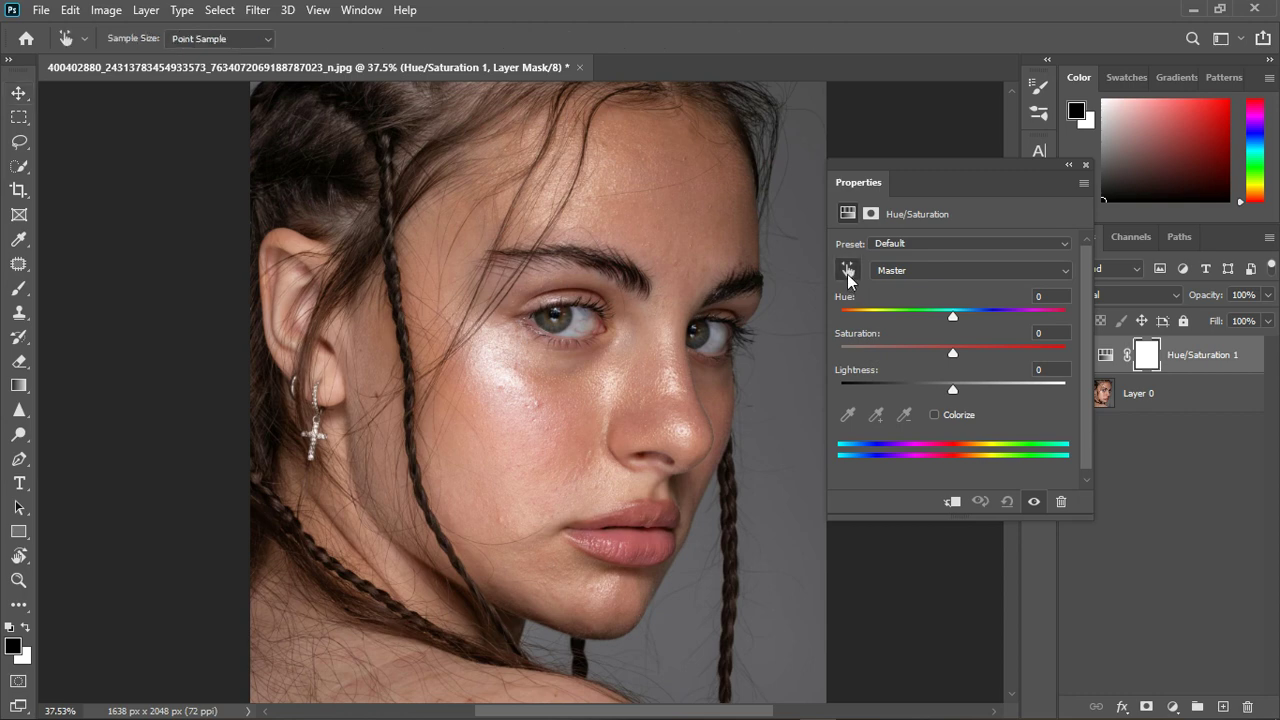
click(641, 182)
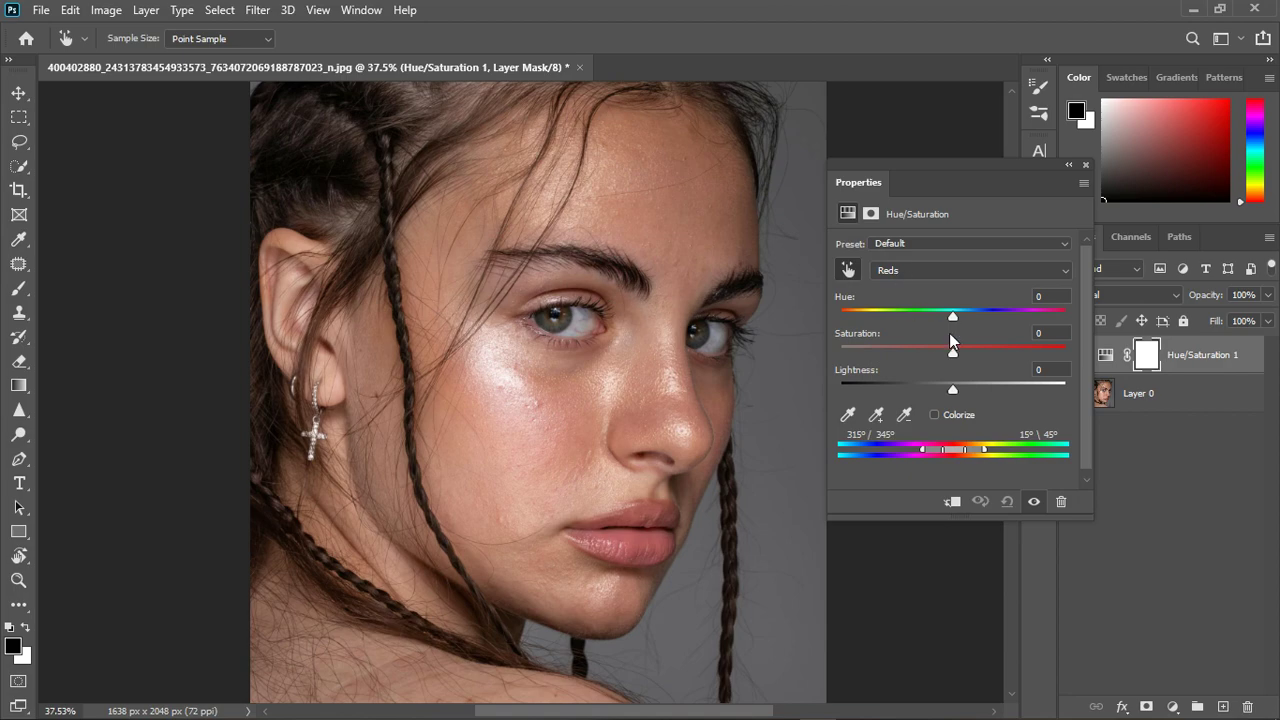
drag(953, 317, 1084, 314)
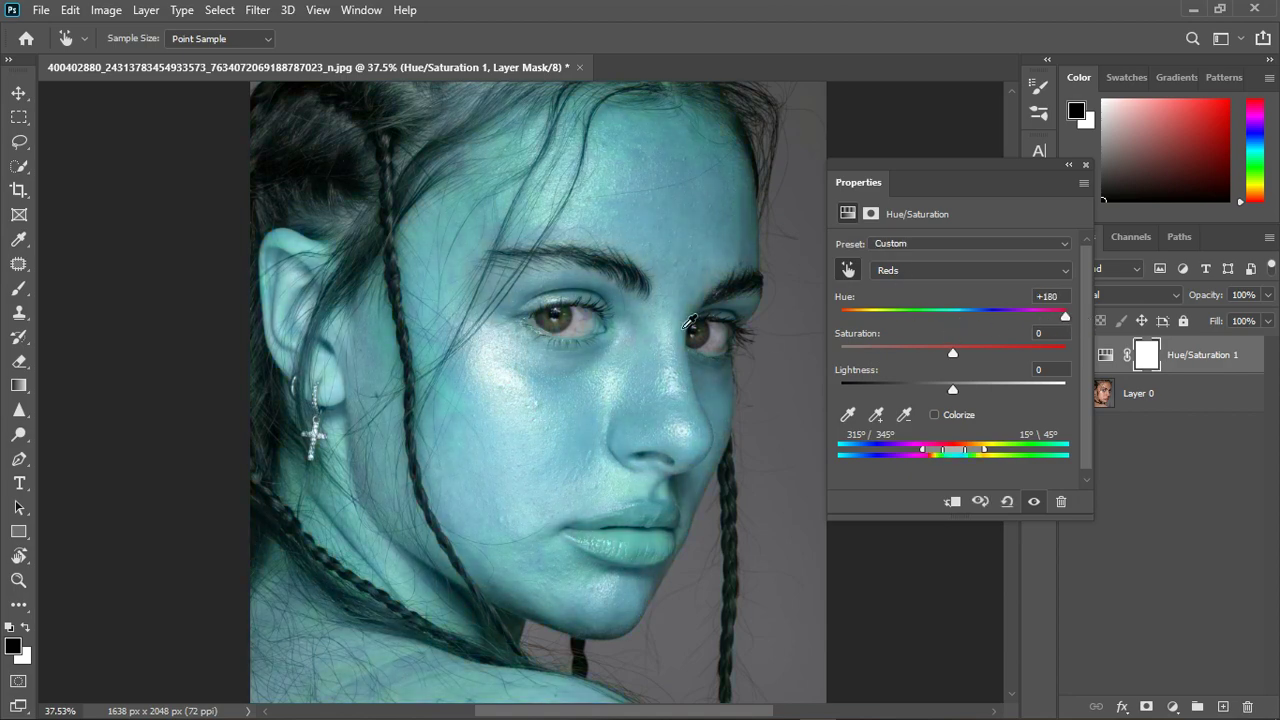
Inspect the shifted skin areas up close and compare the portrait with and without the Hue/Saturation adjustment.
scroll(547, 317, down, 2)
scroll(429, 323, up, 5)
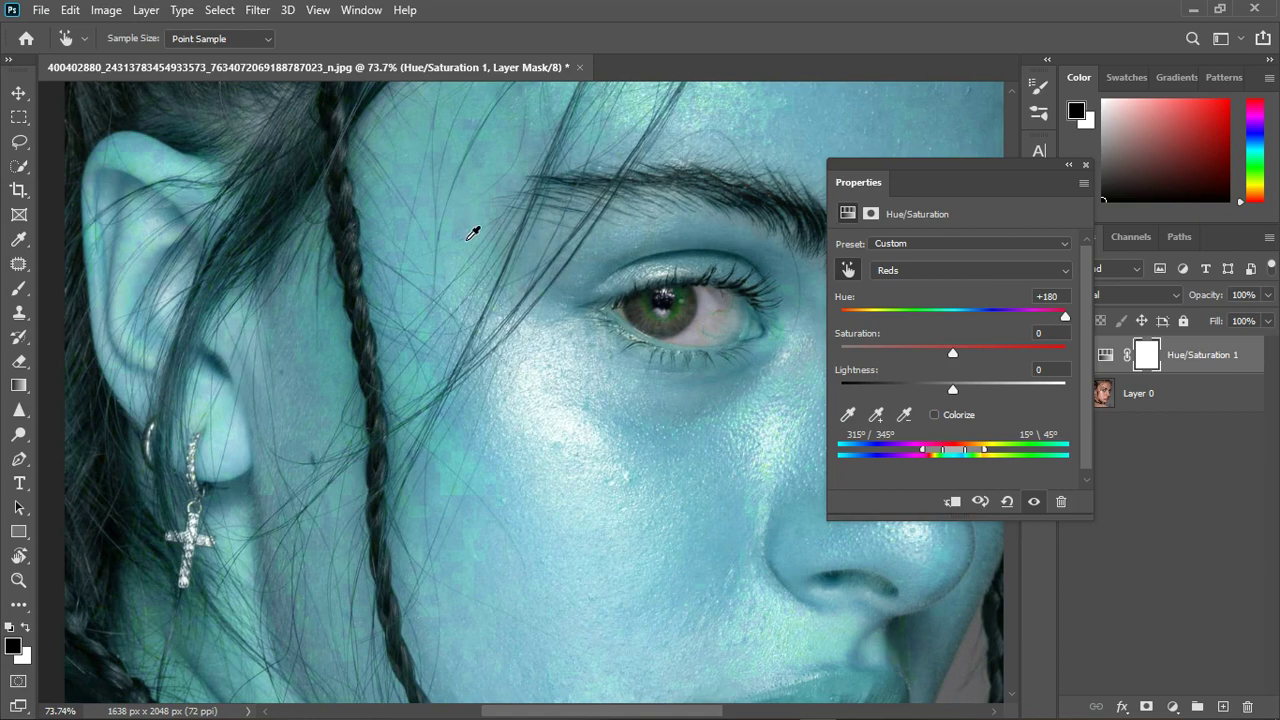
scroll(466, 245, down, 4)
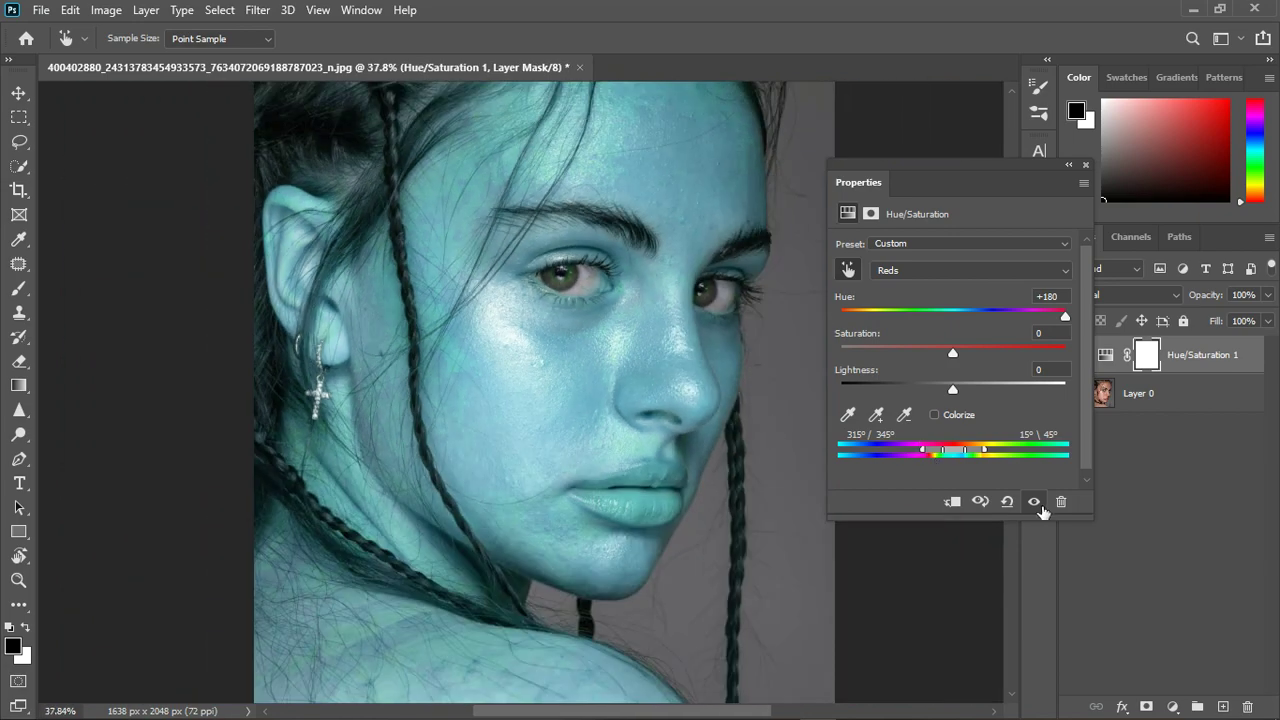
click(1038, 505)
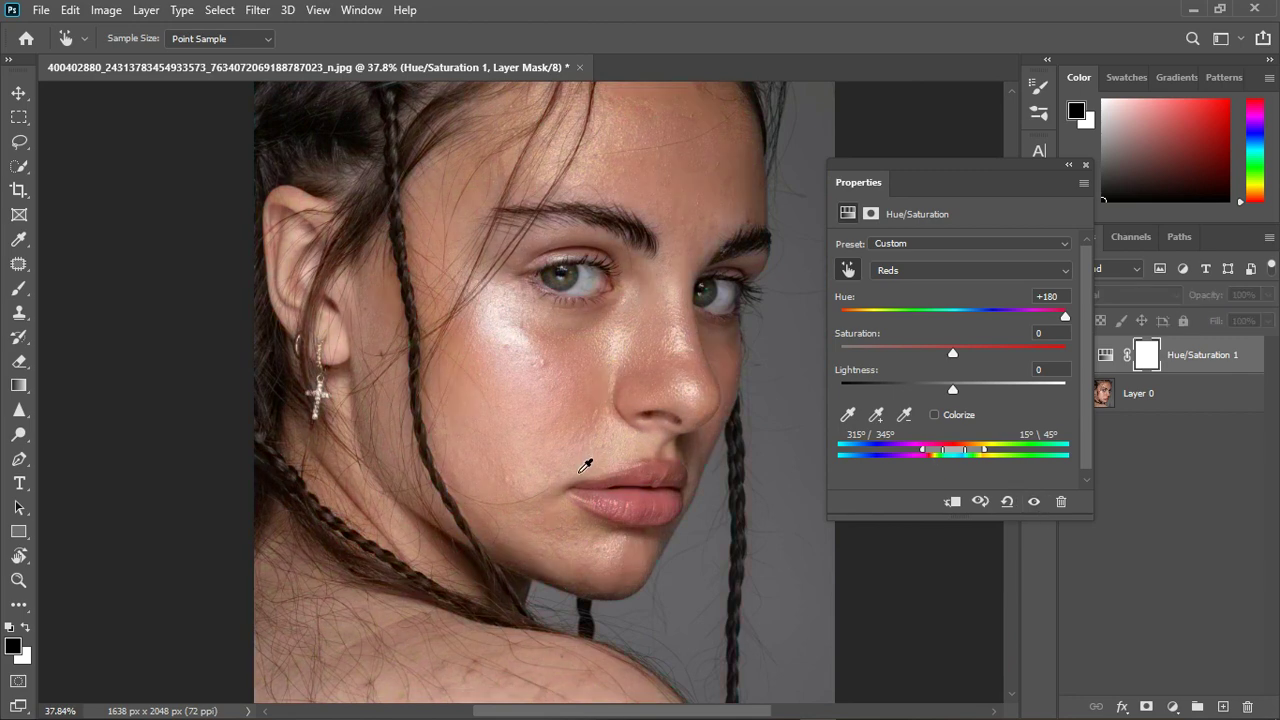
scroll(636, 458, up, 4)
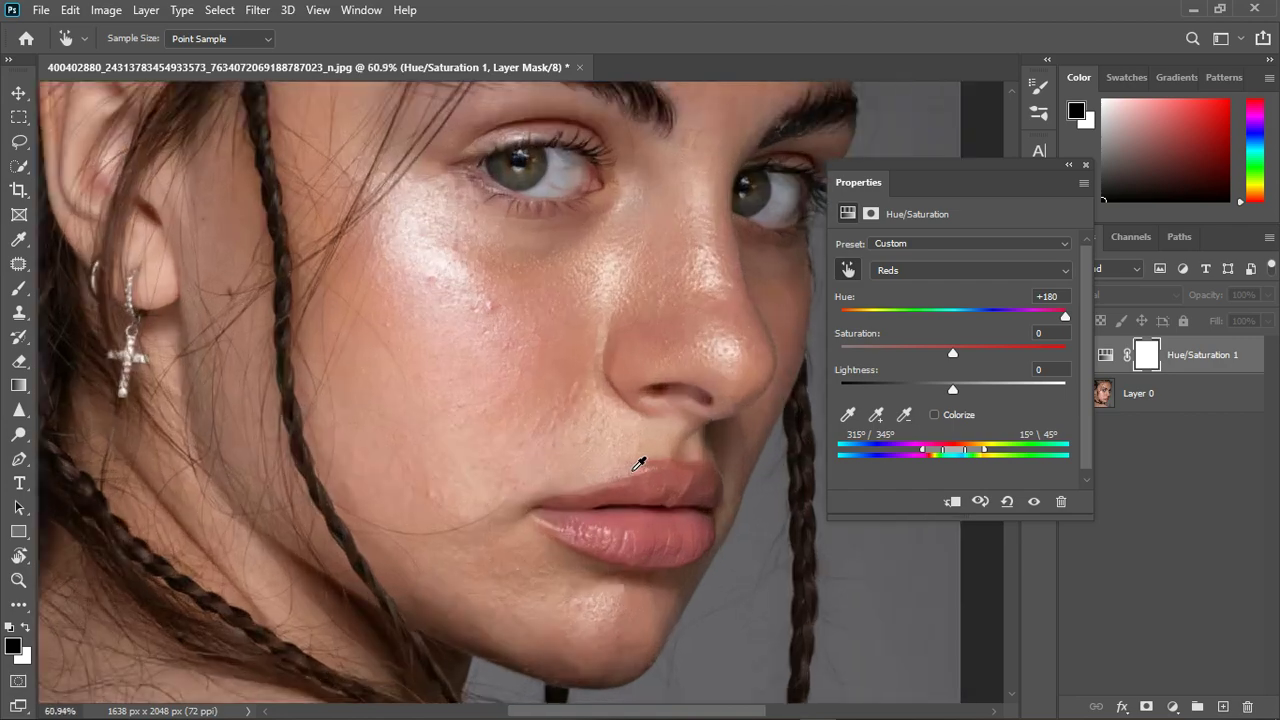
scroll(614, 451, down, 4)
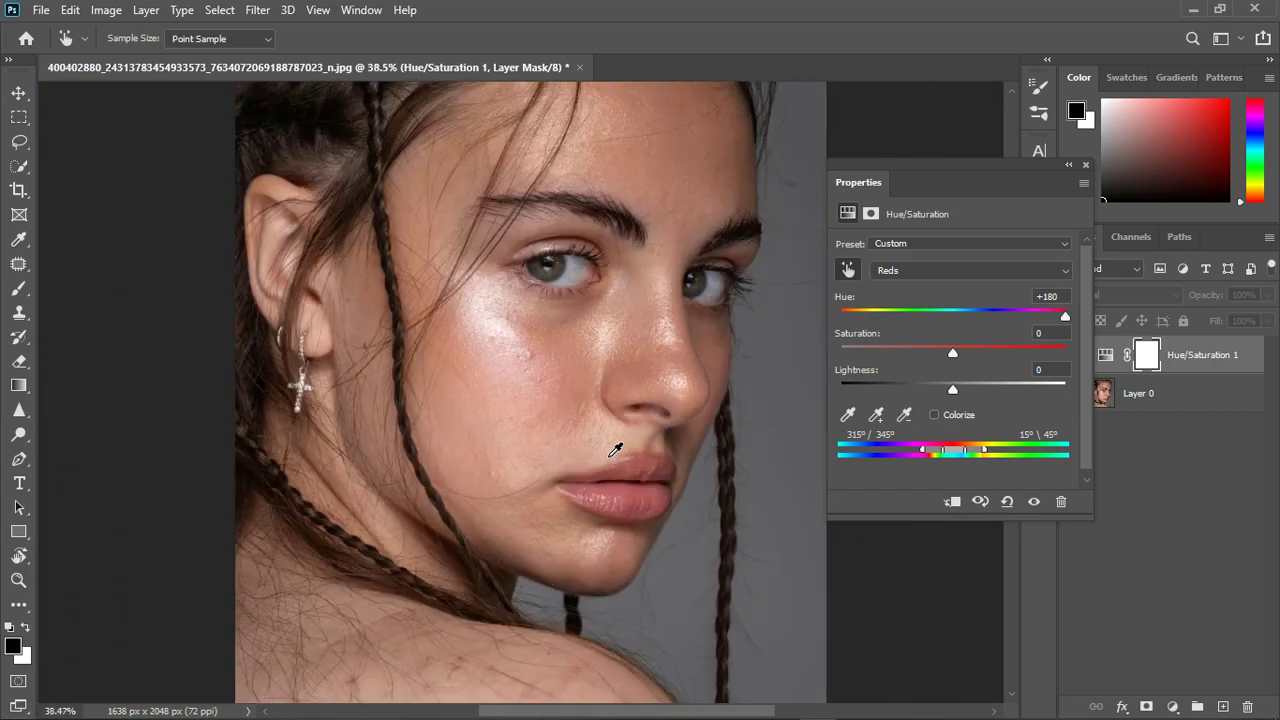
click(1034, 501)
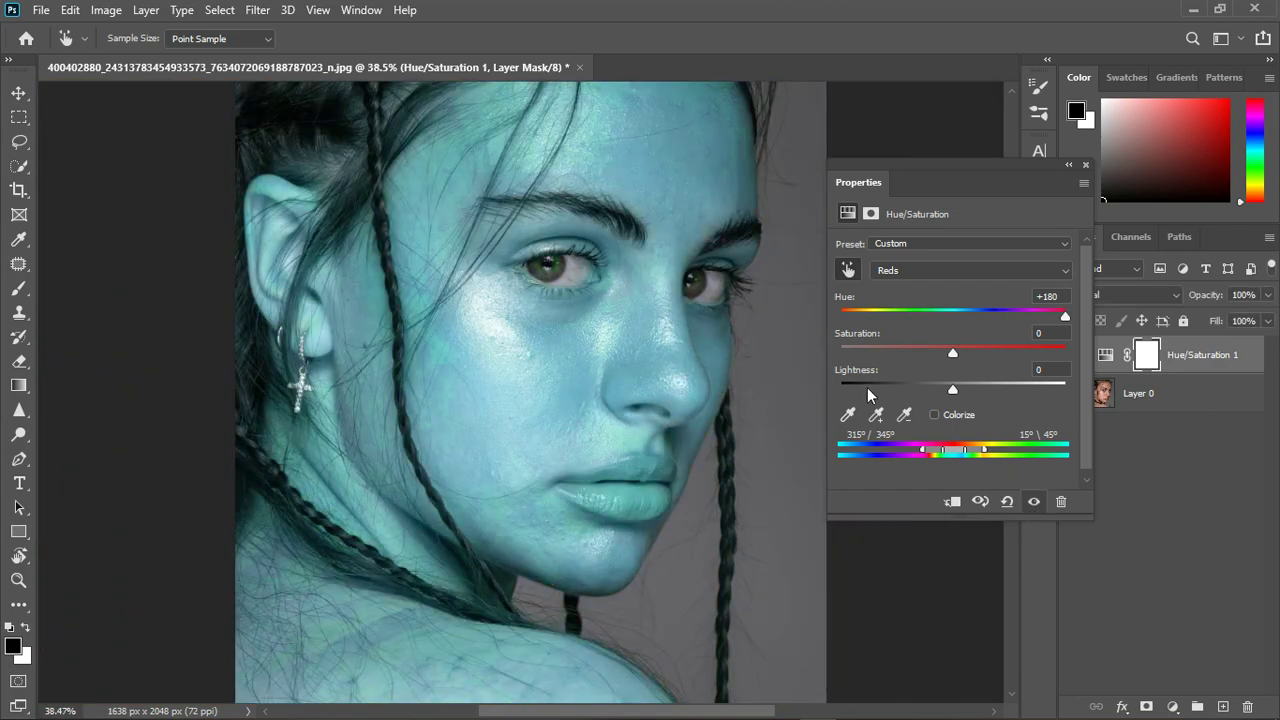
Shift the Reds color range toward magenta and widen its orange-side falloff, setting the range to 291°/320° and 351°\23°.
mouse_move(958, 453)
mouse_down()
mouse_move(990, 450)
mouse_move(935, 455)
mouse_up()
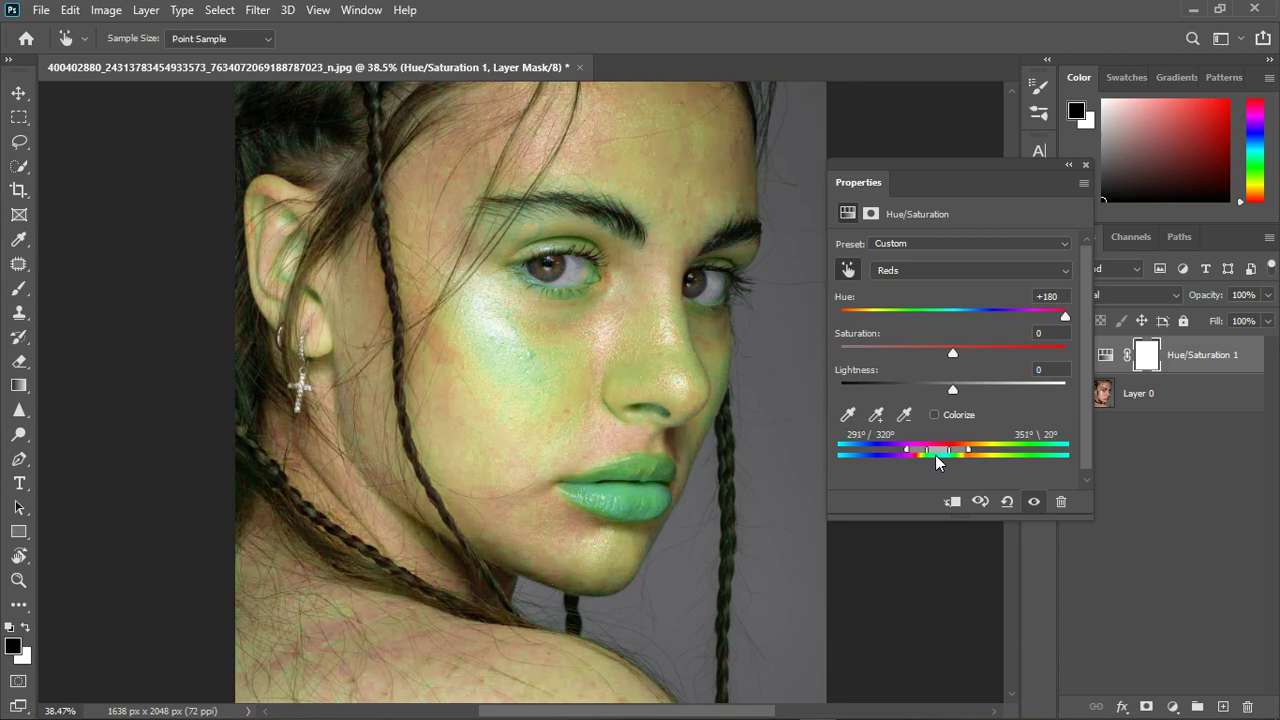
scroll(591, 351, down, 2)
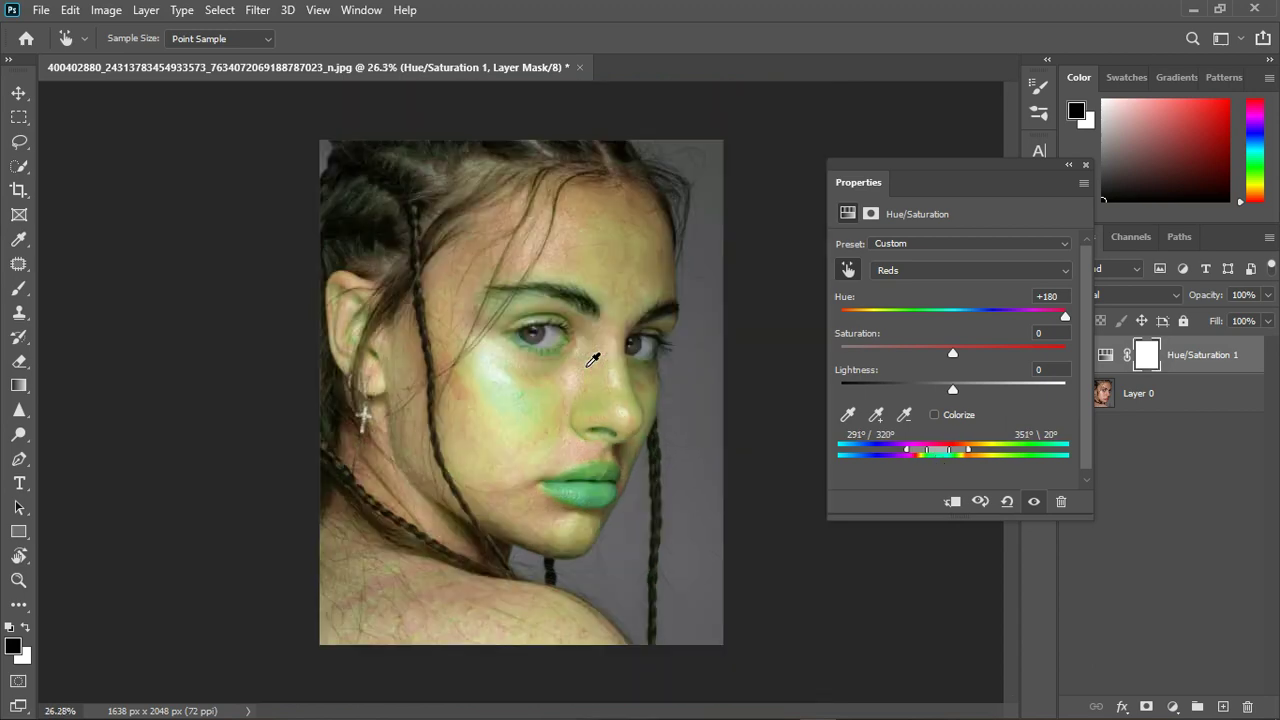
scroll(520, 392, up, 1)
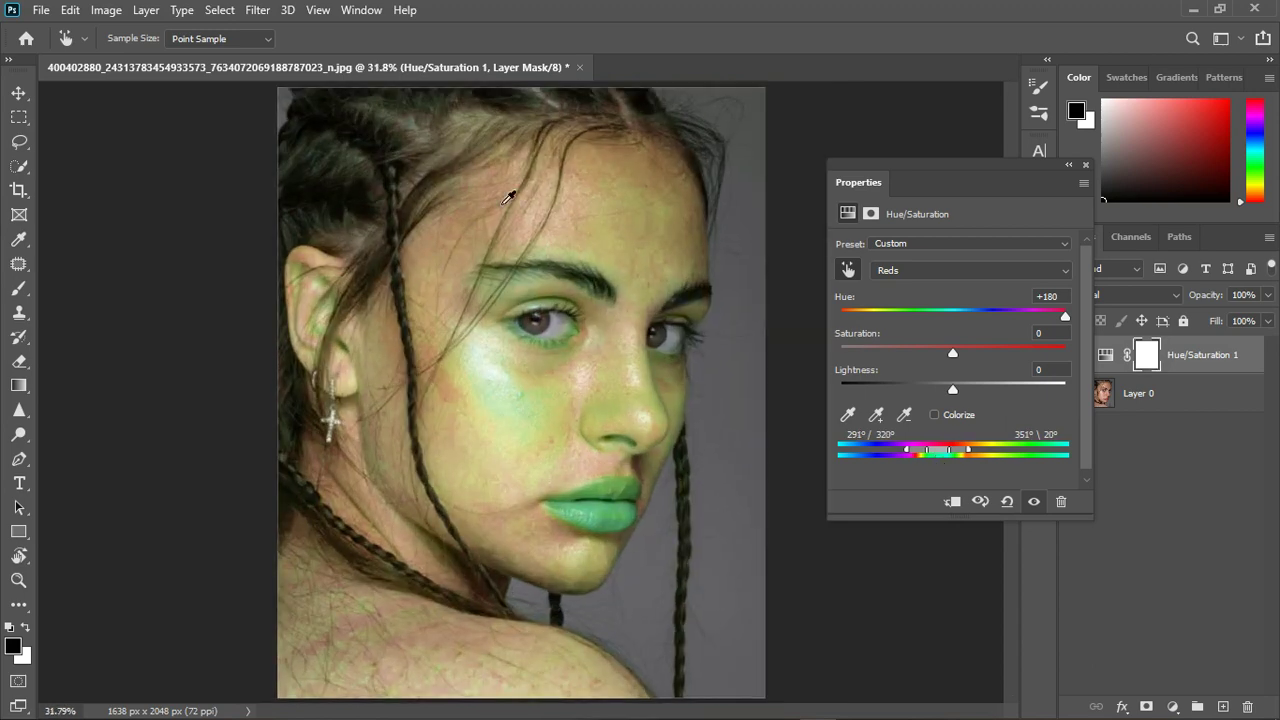
scroll(512, 588, up, 4)
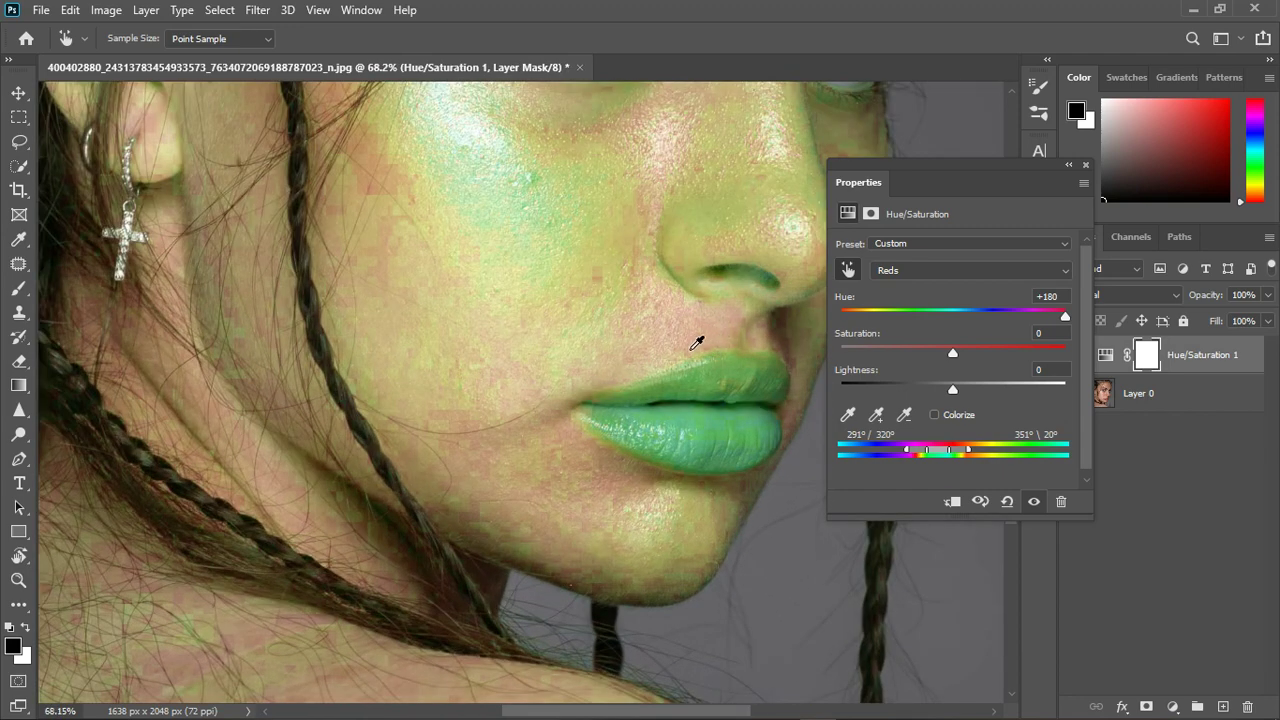
scroll(701, 343, up, 1)
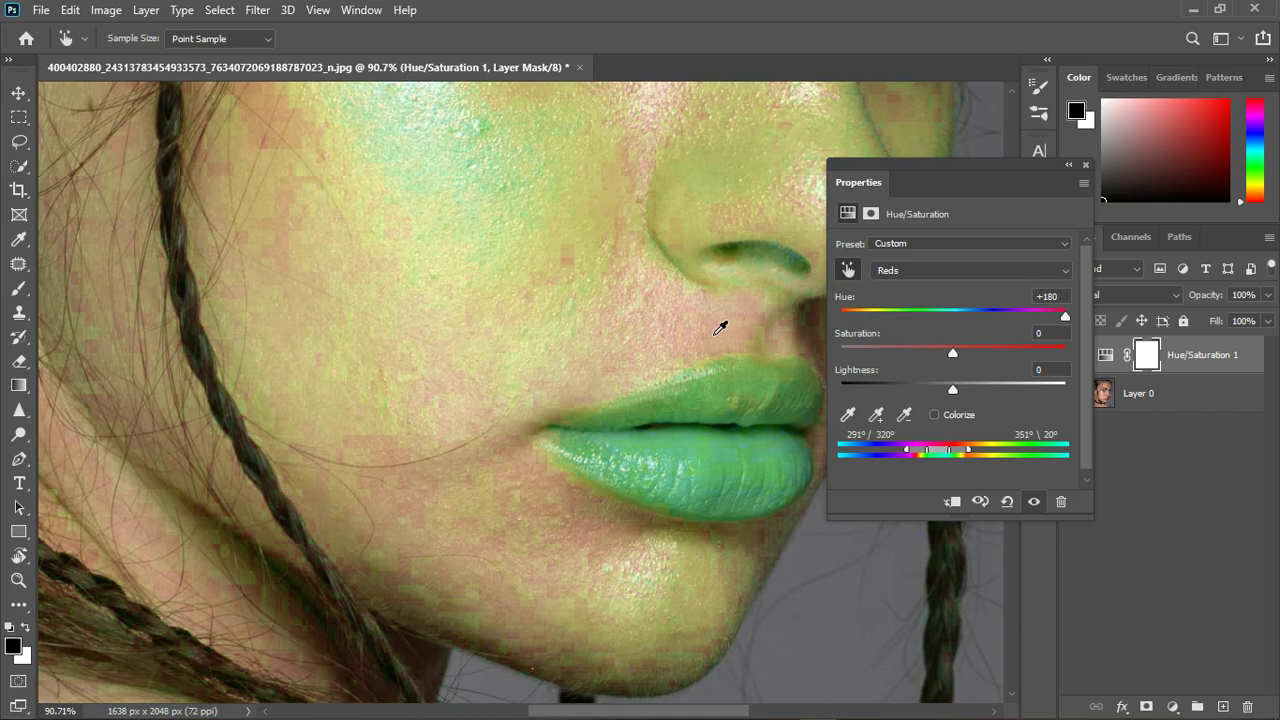
scroll(718, 332, down, 1)
scroll(474, 397, down, 1)
scroll(320, 206, up, 2)
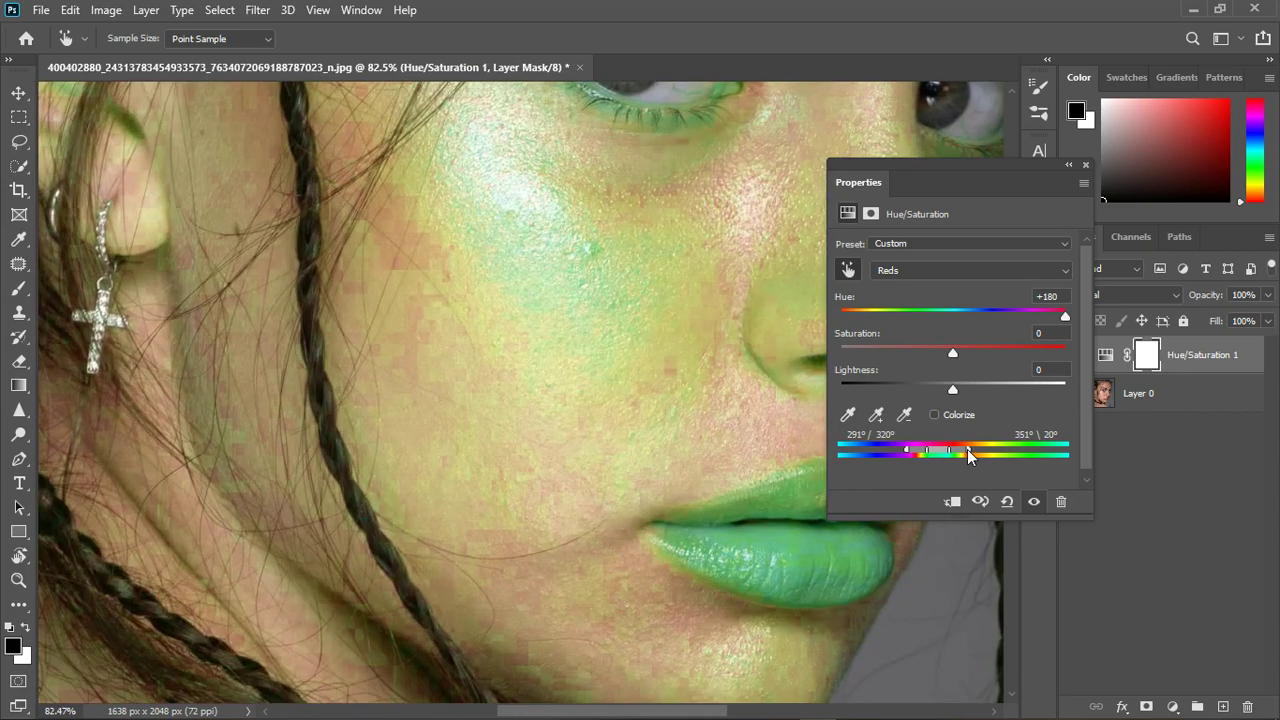
drag(967, 449, 970, 449)
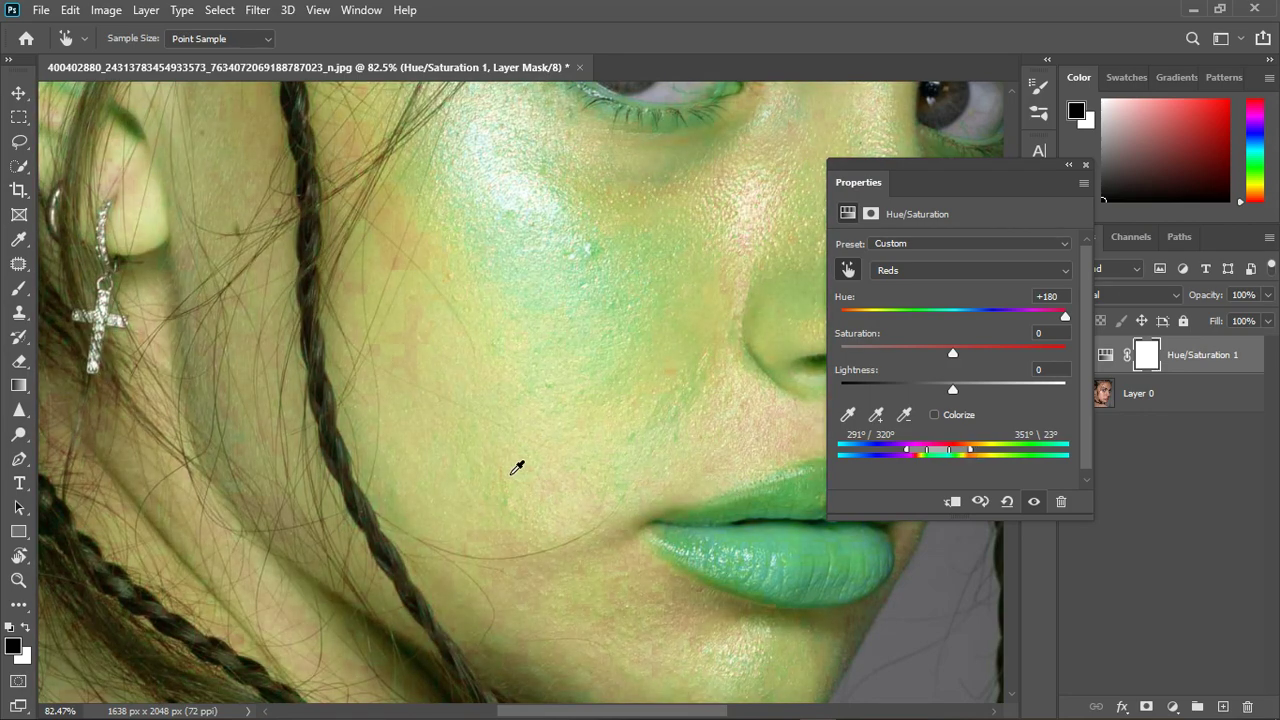
Reset the Reds Hue to 0 and raise it to +32 to neutralize the reddish skin.
scroll(518, 468, down, 5)
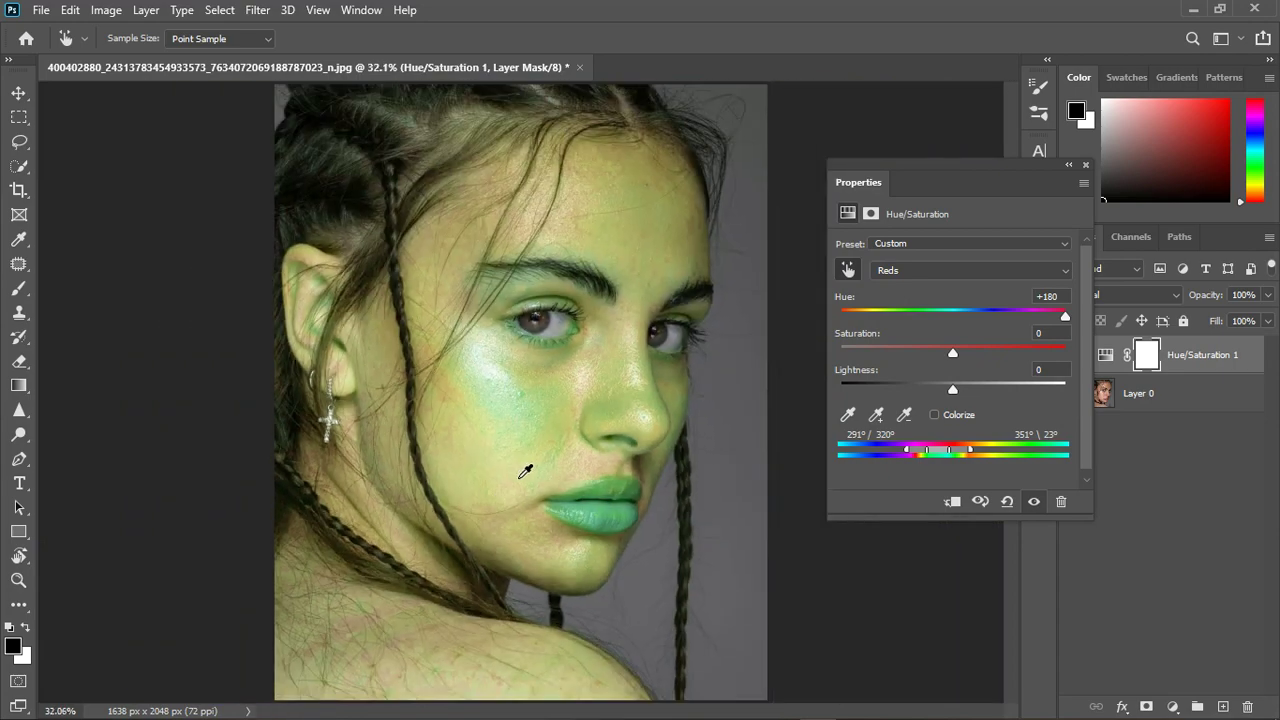
scroll(520, 472, up, 1)
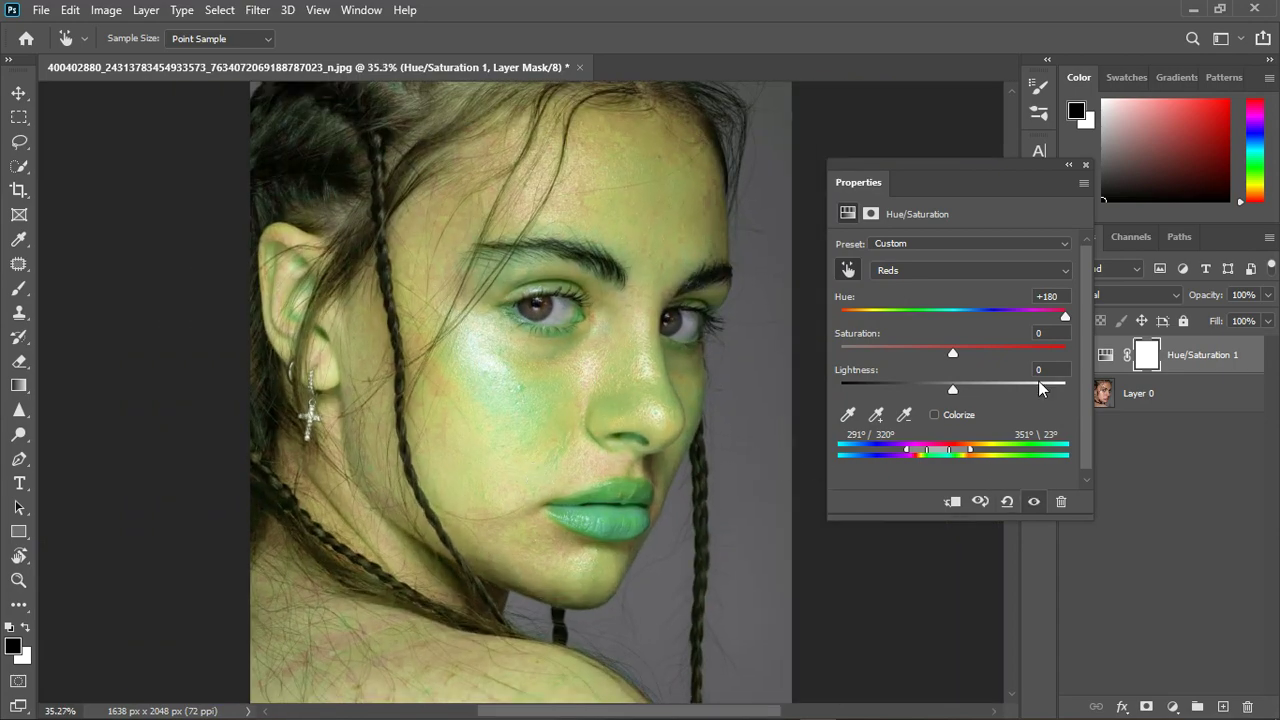
click(1070, 297)
text(0)
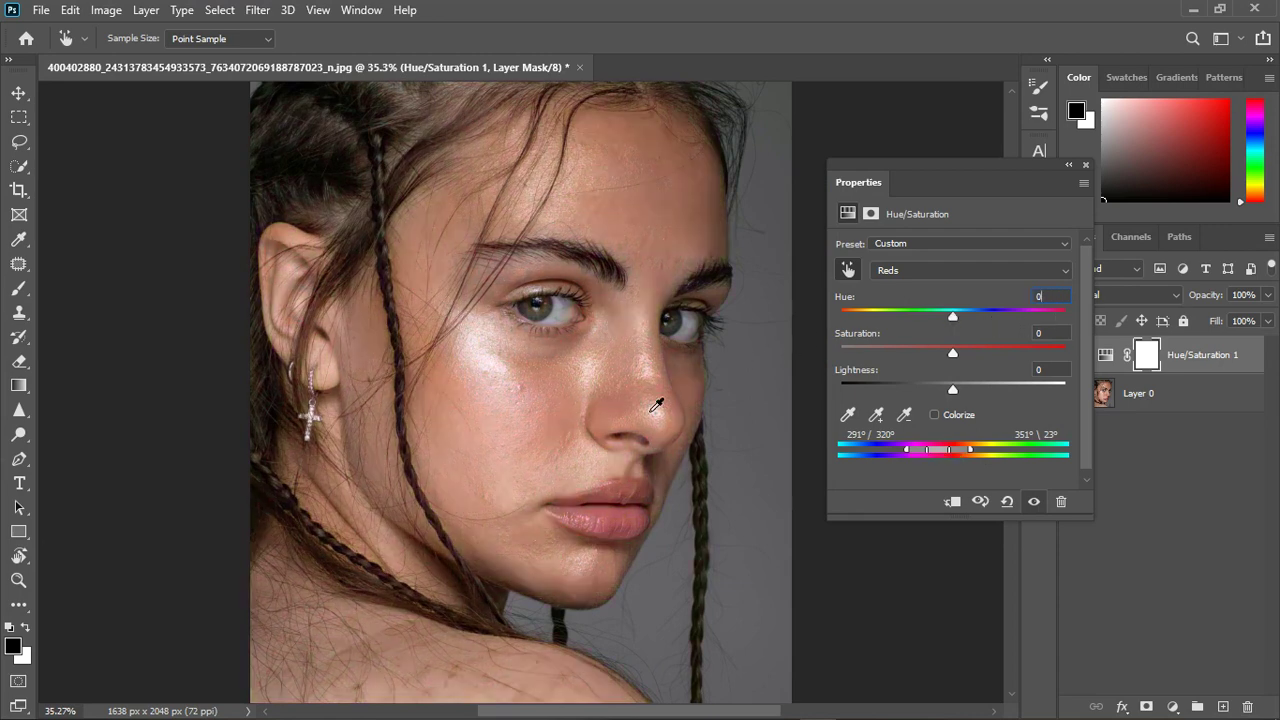
drag(953, 316, 989, 317)
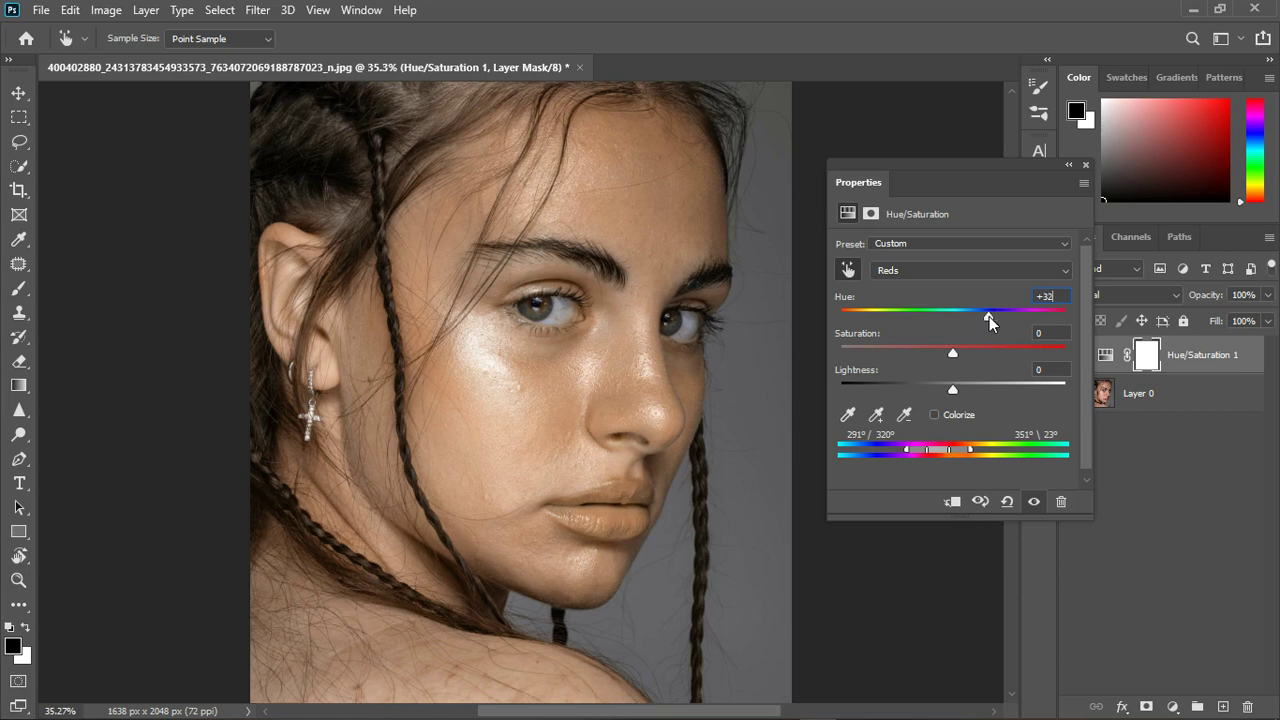
Compare the portrait with and without the Hue/Saturation adjustment, closing its settings to see the whole image.
click(1036, 503)
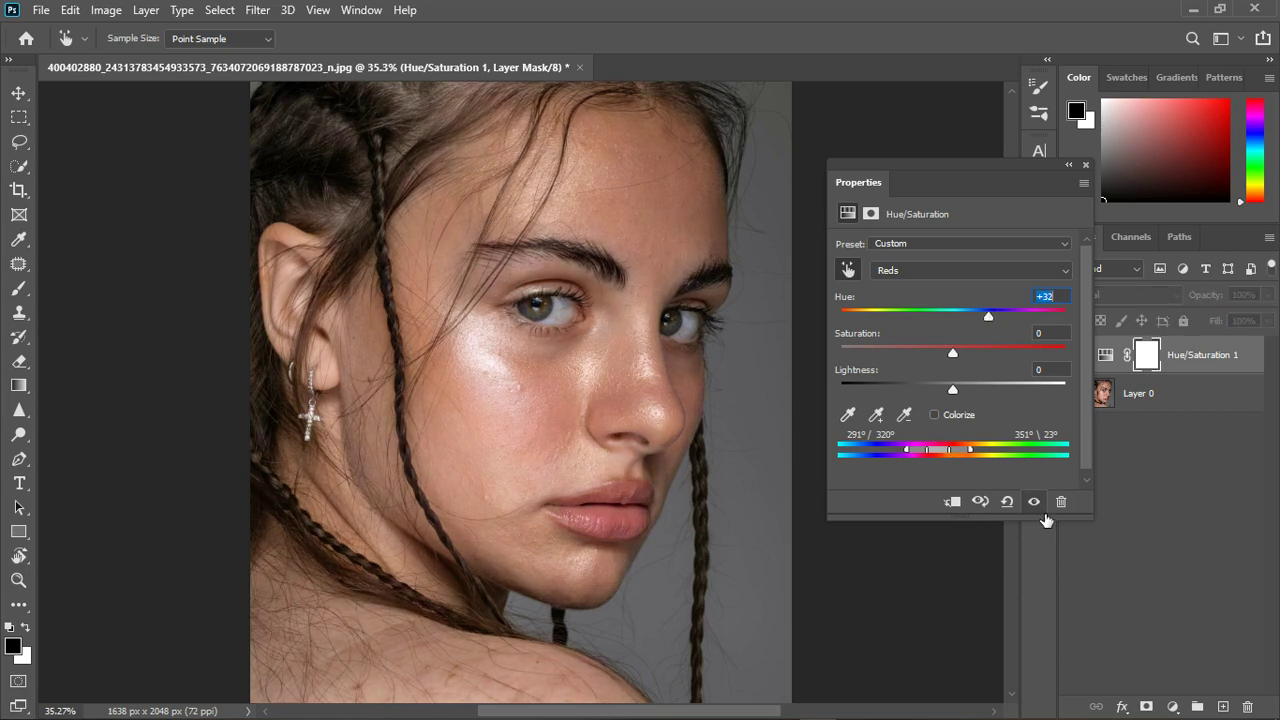
click(1044, 517)
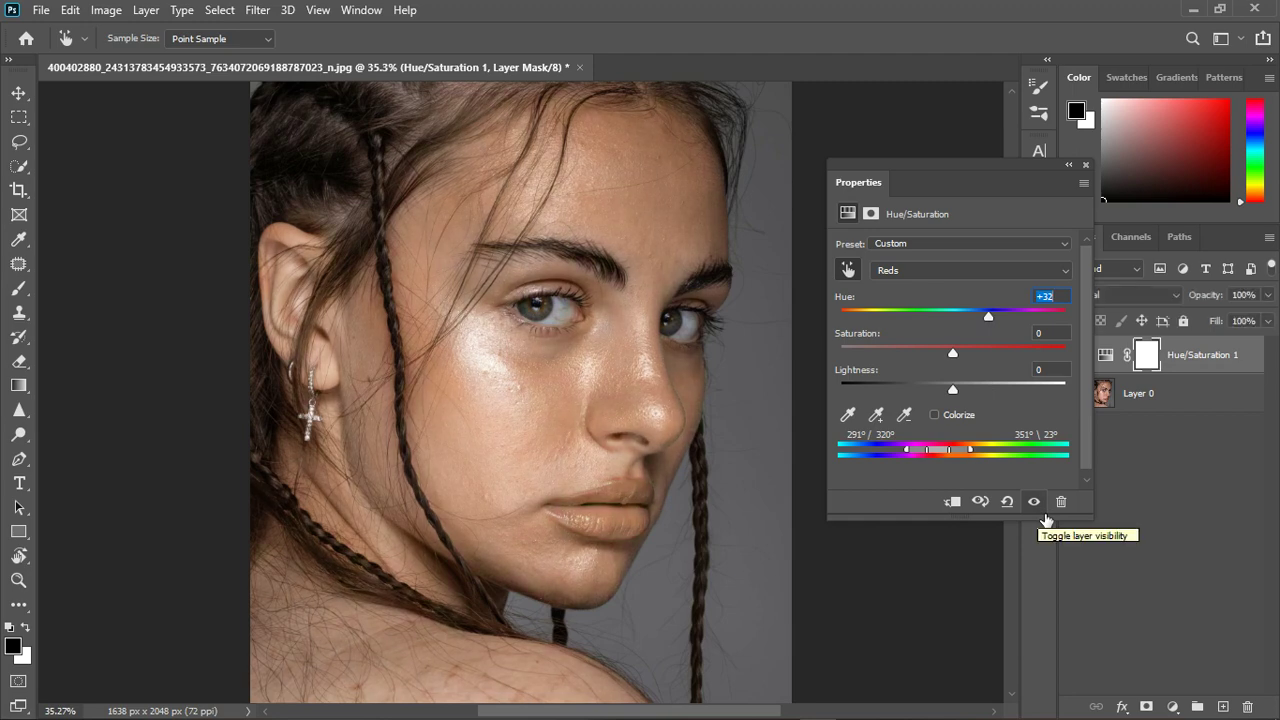
click(1084, 166)
scroll(520, 412, down, 2)
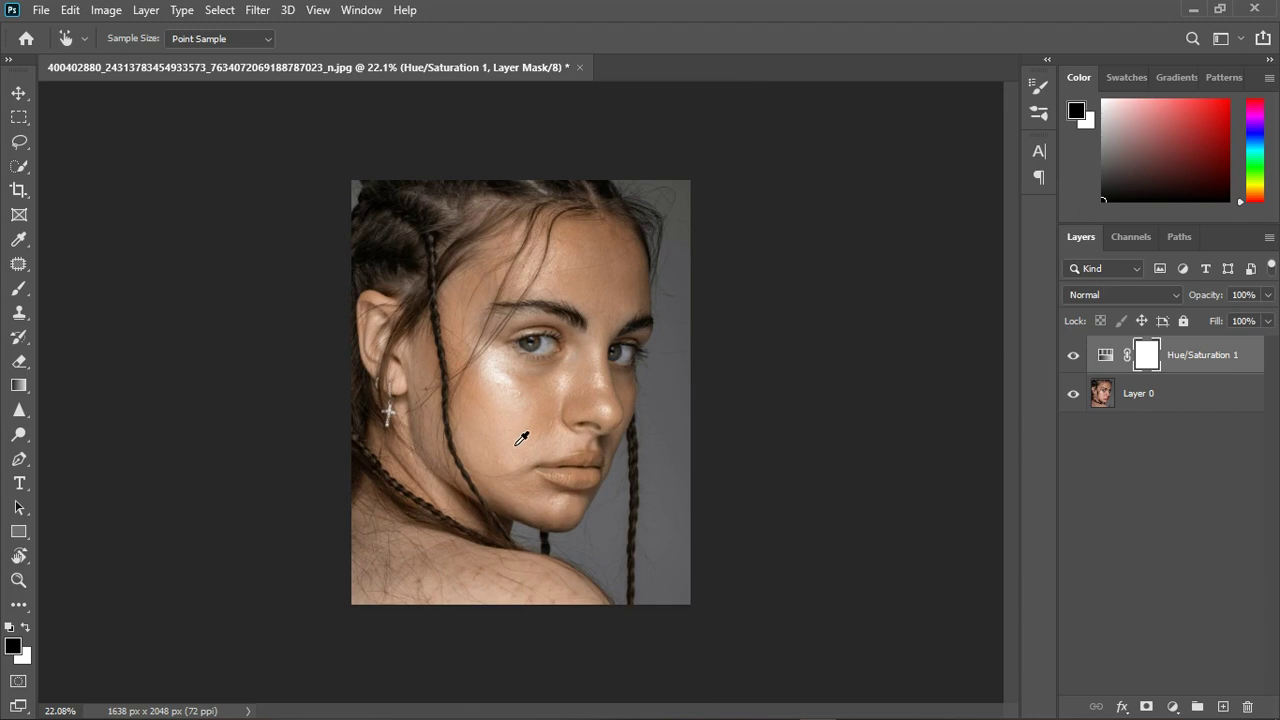
click(1075, 358)
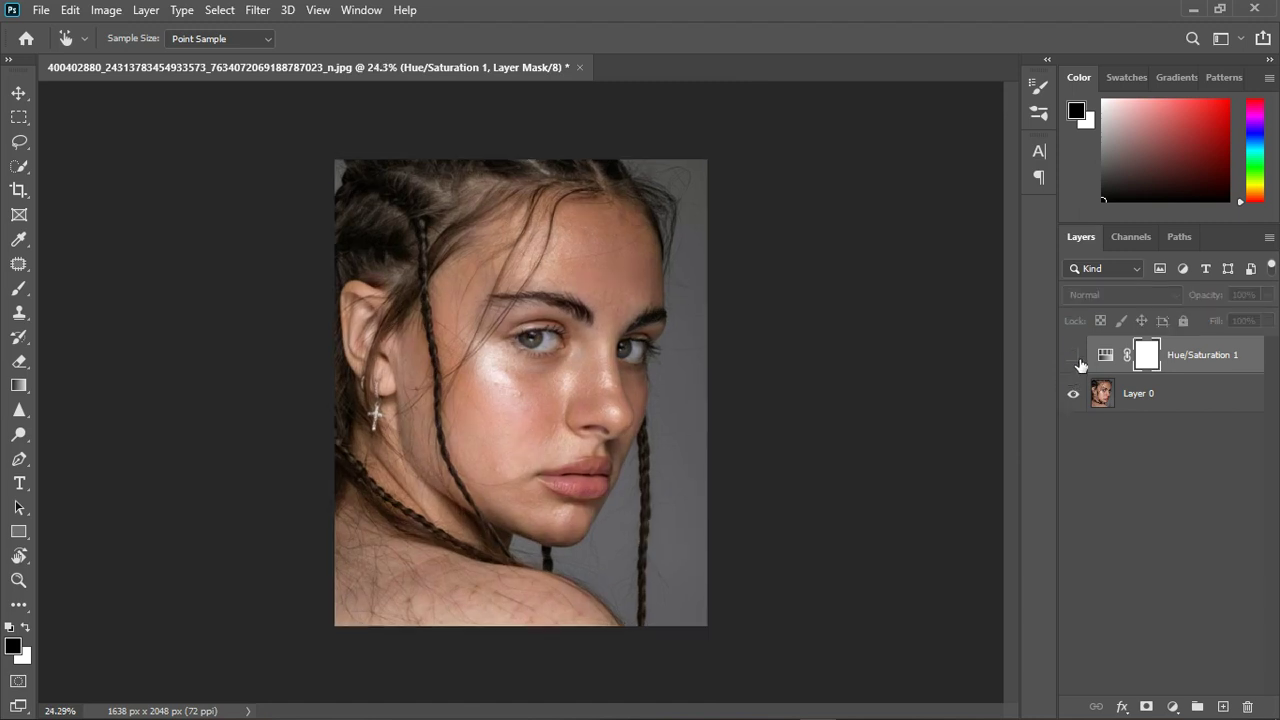
click(1076, 360)
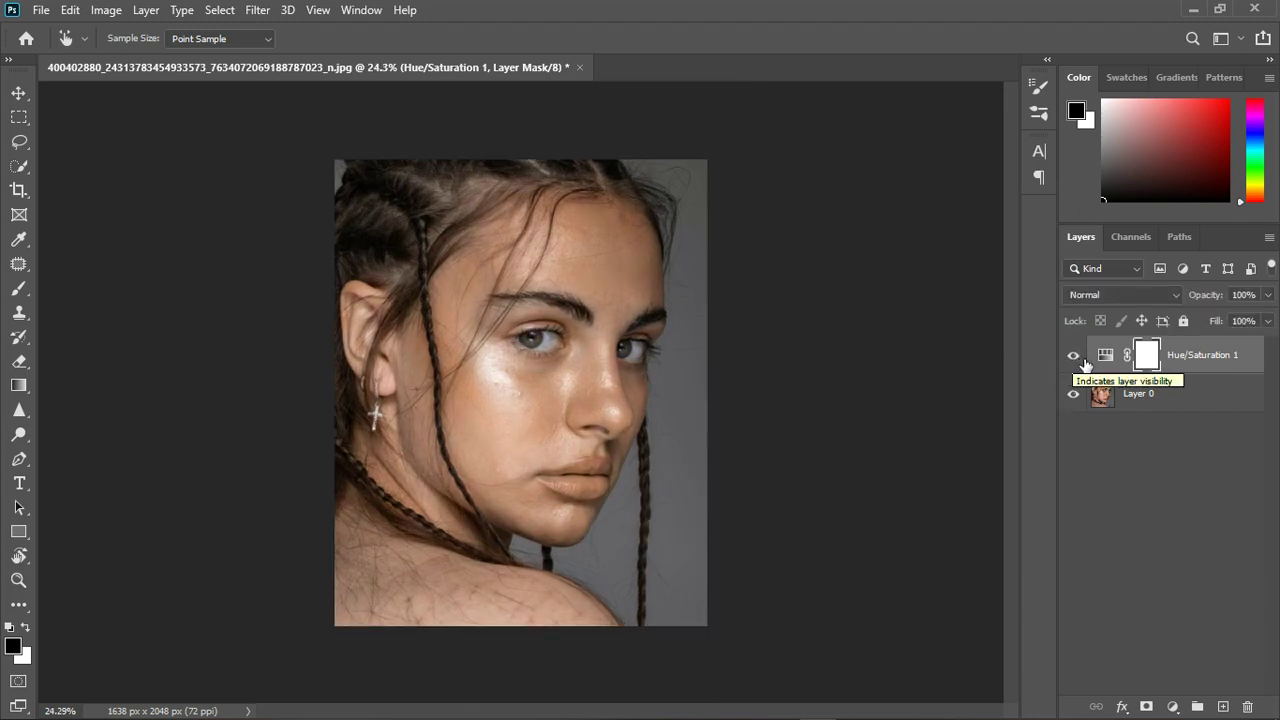
Reopen the Hue/Saturation adjustment, lower the Reds Hue to +26, and close its settings.
click(1106, 356)
key(x)
key(v)
double_click(1108, 357)
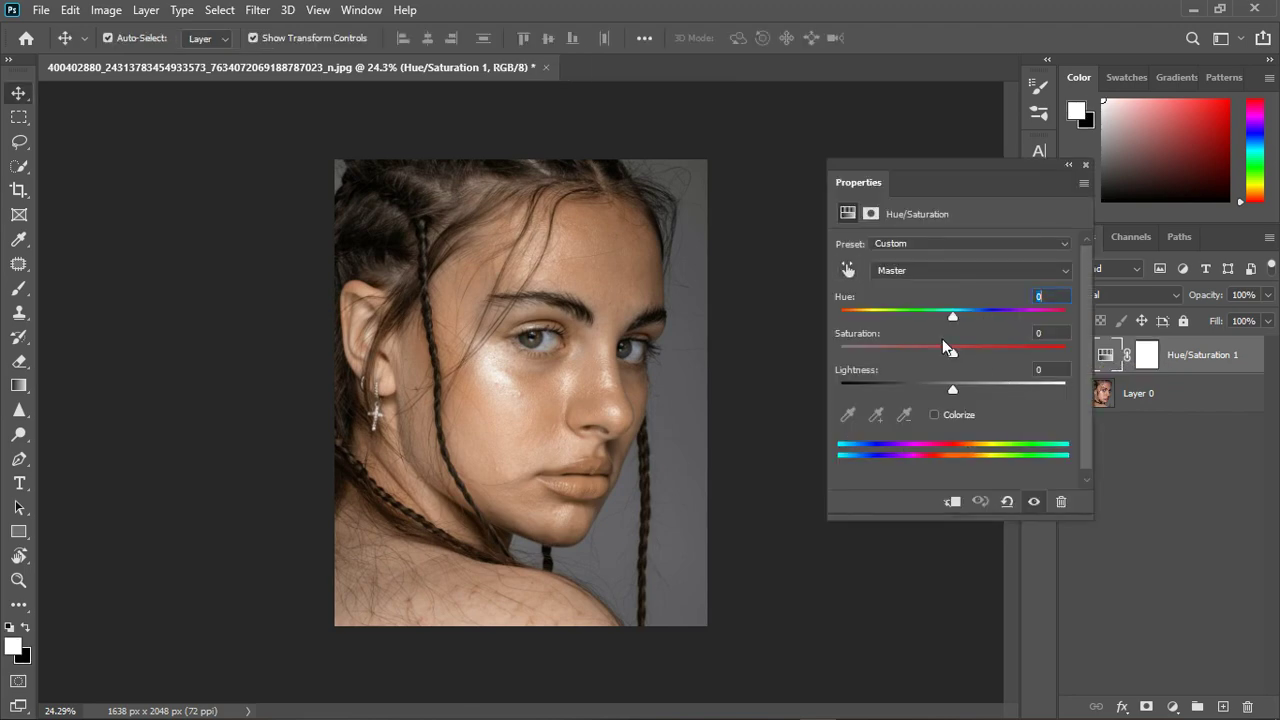
click(918, 305)
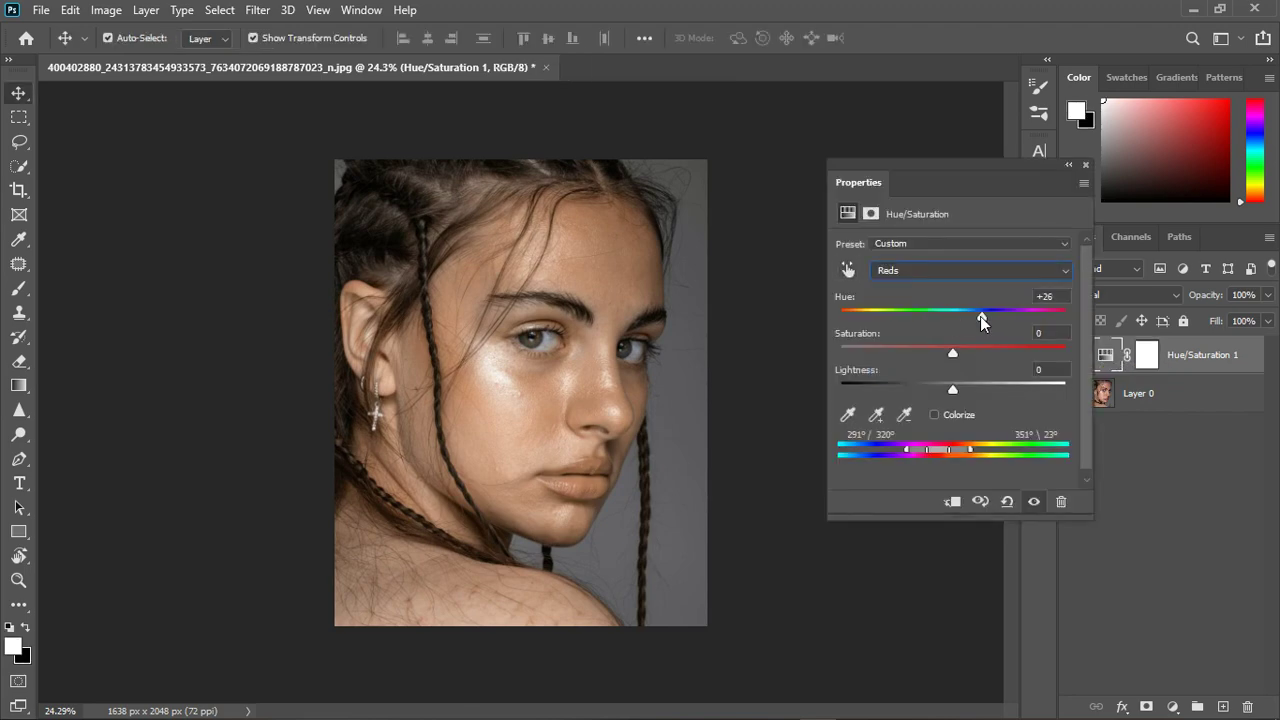
click(1086, 165)
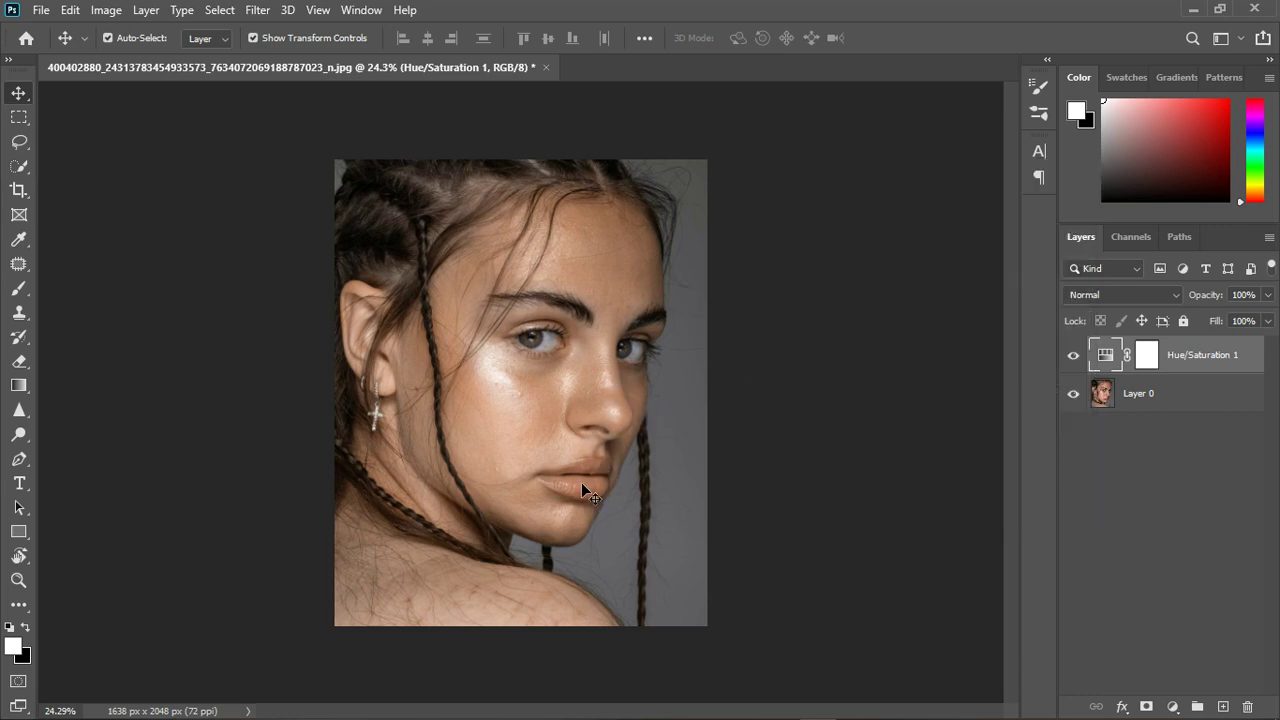
Paint the lips black on the Hue/Saturation layer mask with the size 100 Brush, and compare the portrait with and without the adjustment.
click(19, 288)
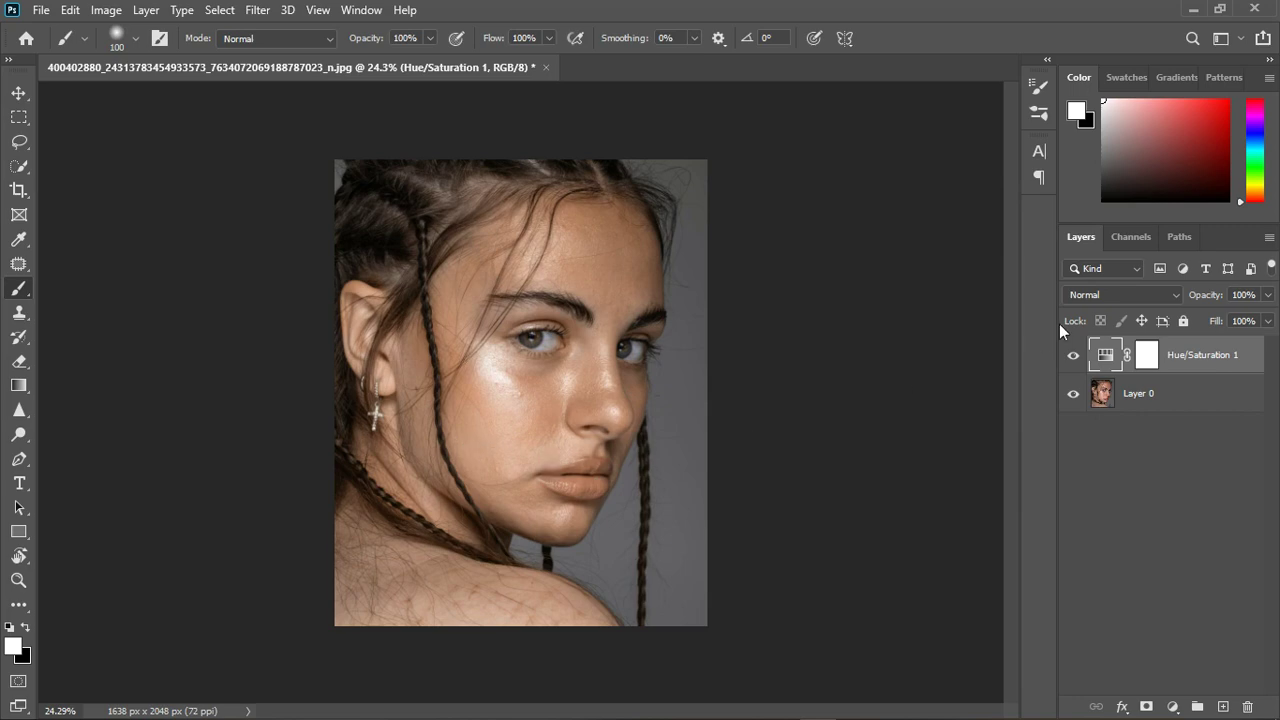
click(1160, 369)
key(x)
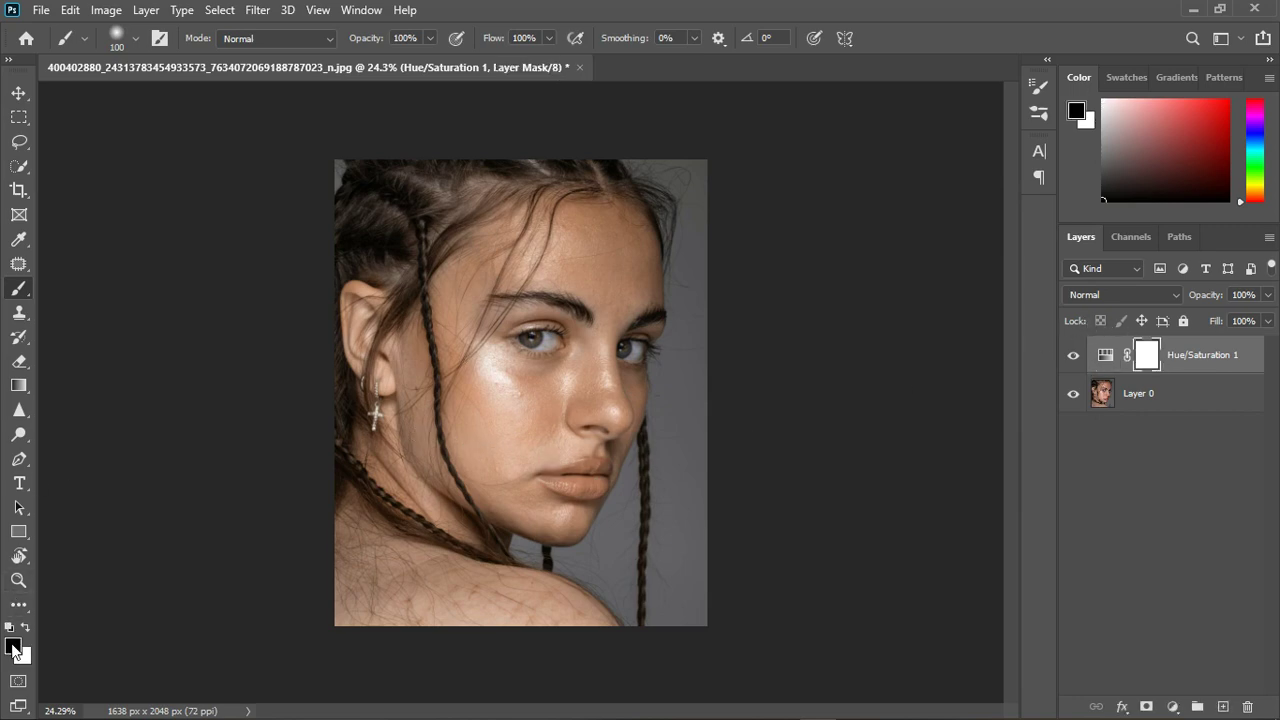
scroll(533, 462, up, 5)
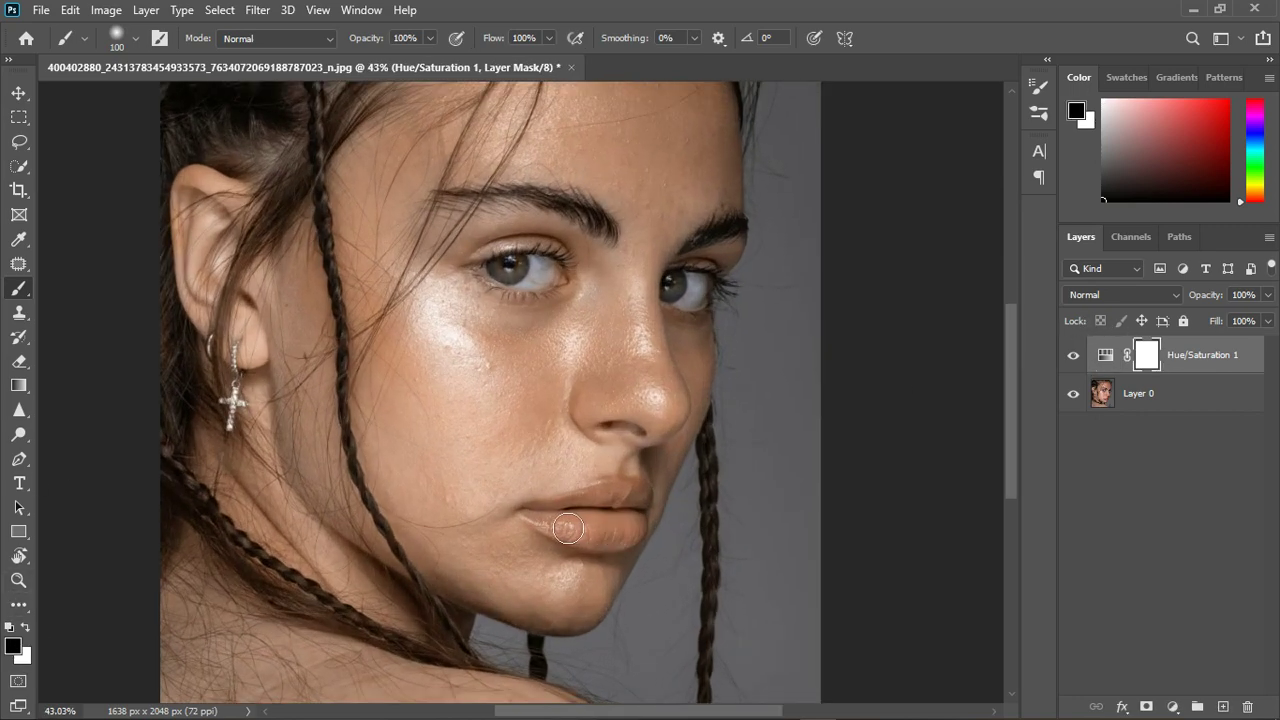
mouse_move(582, 531)
mouse_down()
mouse_move(634, 531)
mouse_move(591, 524)
mouse_move(644, 508)
mouse_move(646, 538)
mouse_move(550, 529)
mouse_move(597, 549)
mouse_move(650, 548)
mouse_move(640, 516)
mouse_move(584, 538)
mouse_up()
click(1076, 357)
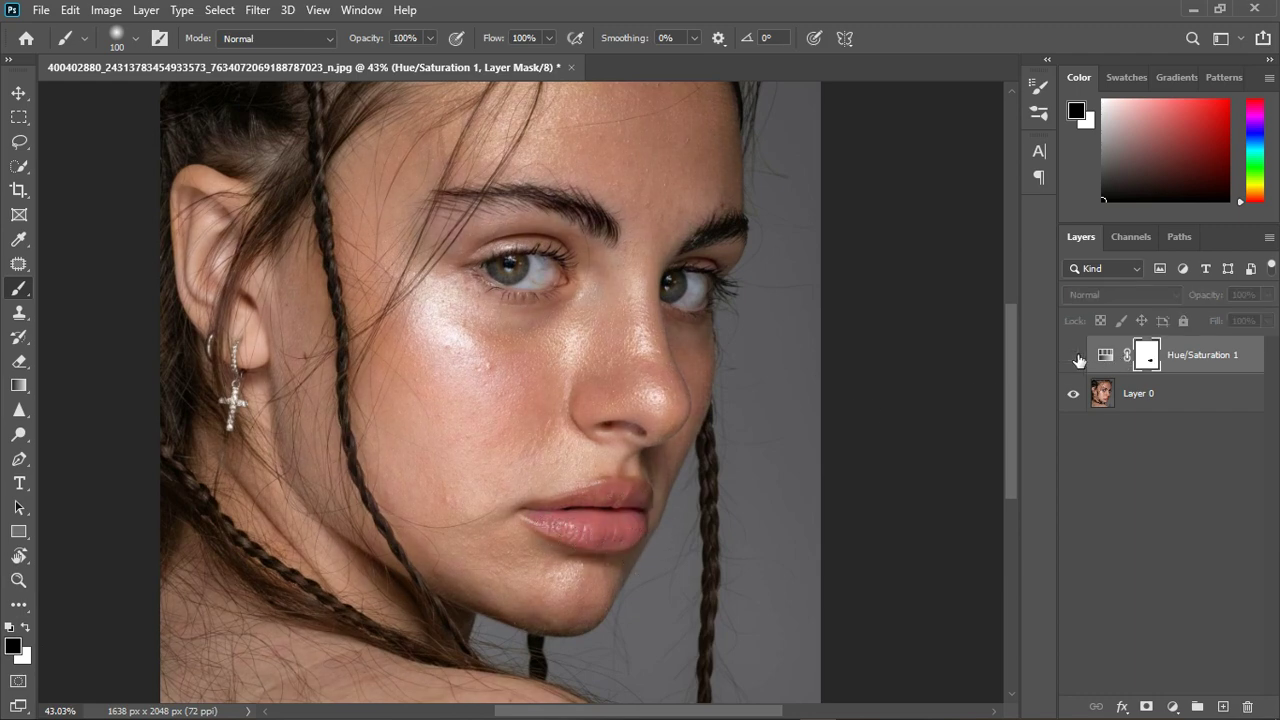
click(1074, 356)
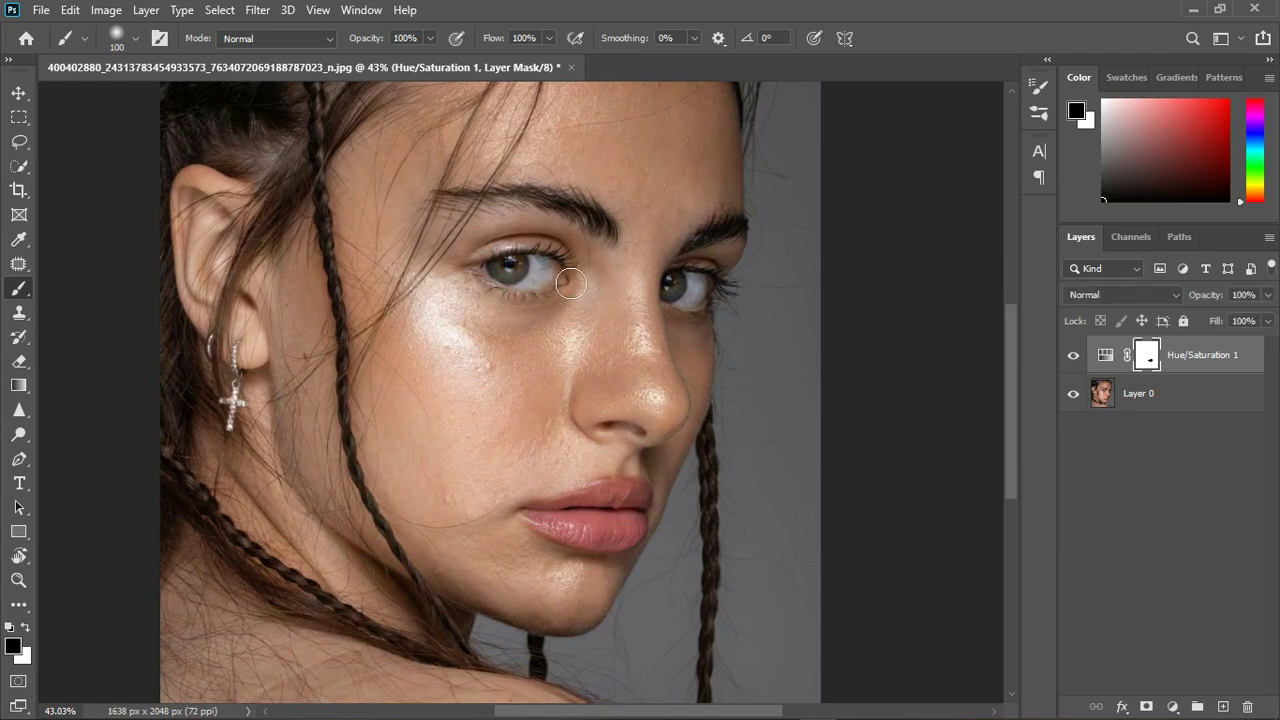
Paint both eyes and the shiny upper cheek black on the Hue/Saturation mask, toggling the layer to check the original color.
mouse_move(529, 295)
mouse_down()
mouse_move(573, 290)
mouse_move(512, 287)
mouse_up()
drag(686, 314, 720, 302)
click(1074, 356)
click(1074, 356)
mouse_move(491, 363)
mouse_down()
mouse_move(466, 354)
mouse_move(543, 406)
mouse_move(458, 350)
mouse_up()
click(1080, 362)
scroll(620, 500, down, 5)
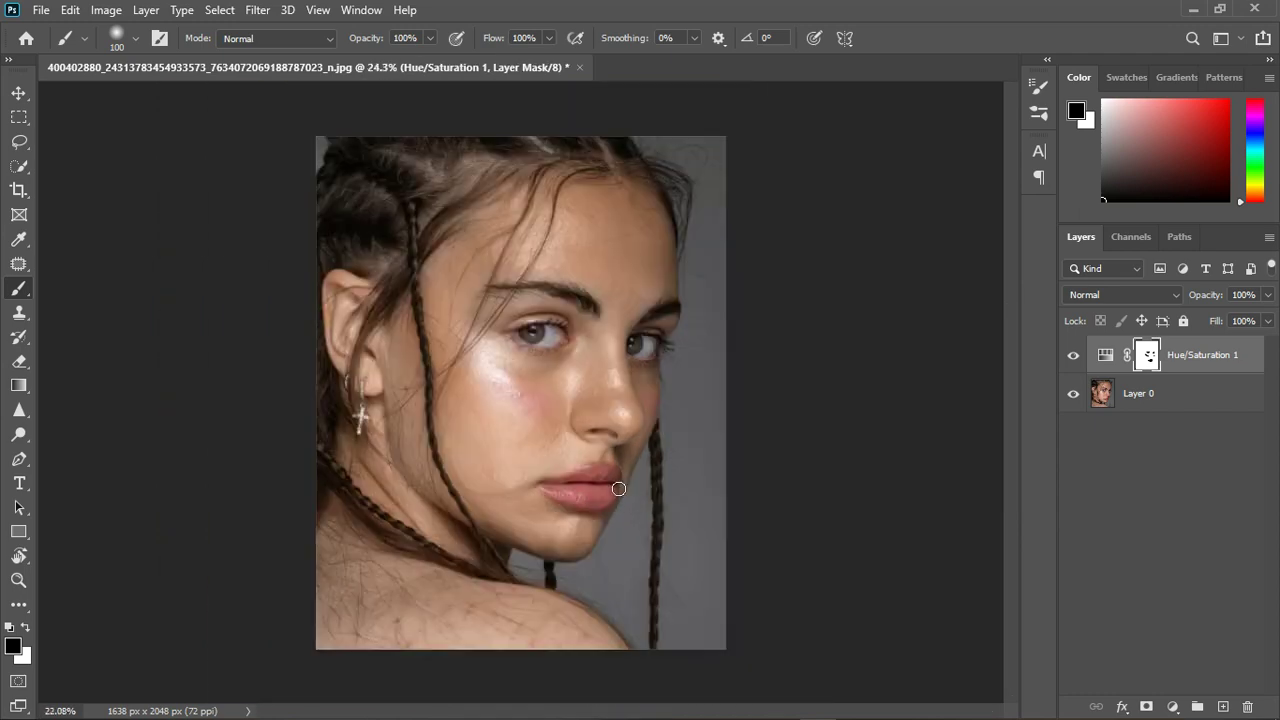
key(ctrl+plus)
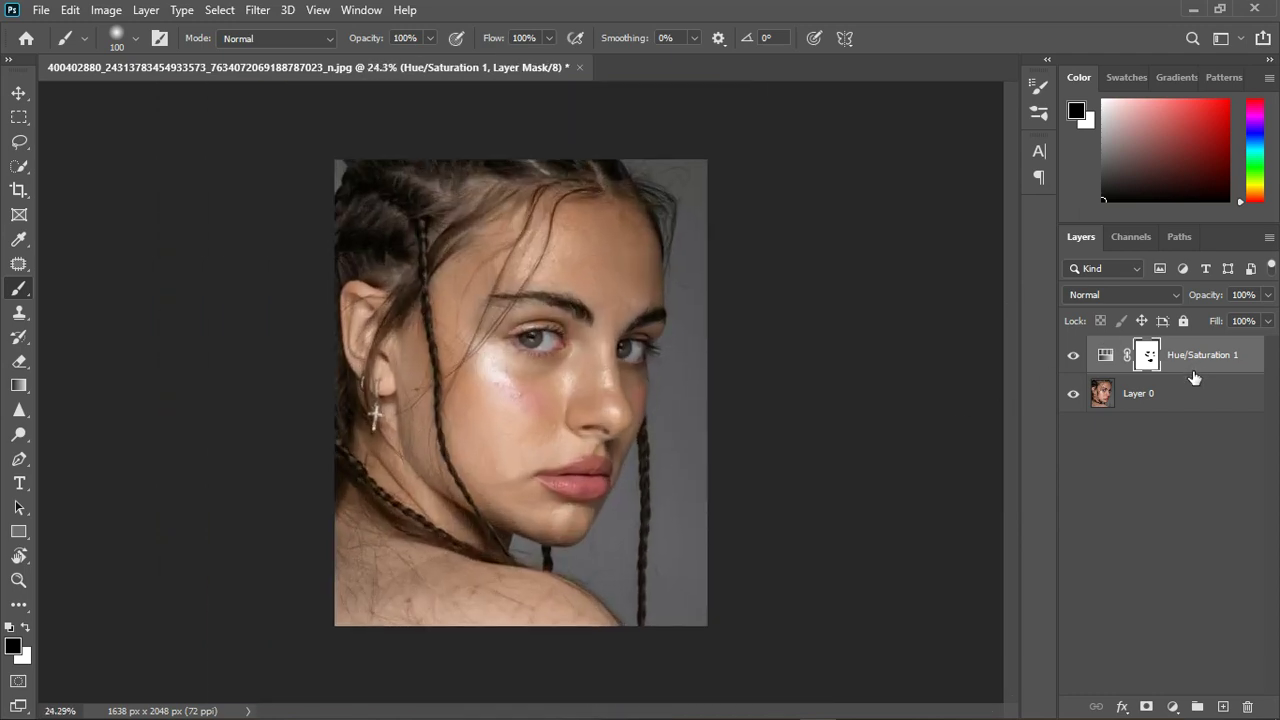
scroll(553, 395, up, 2)
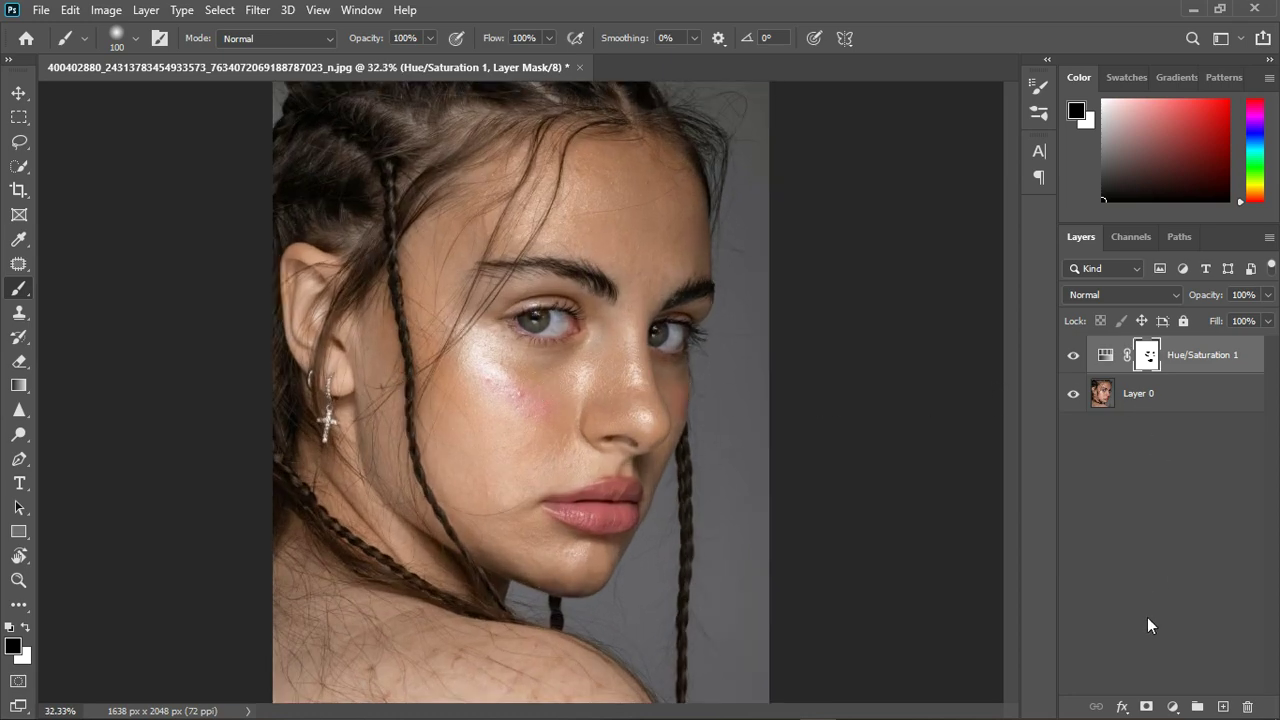
scroll(567, 250, down, 2)
scroll(403, 592, up, 3)
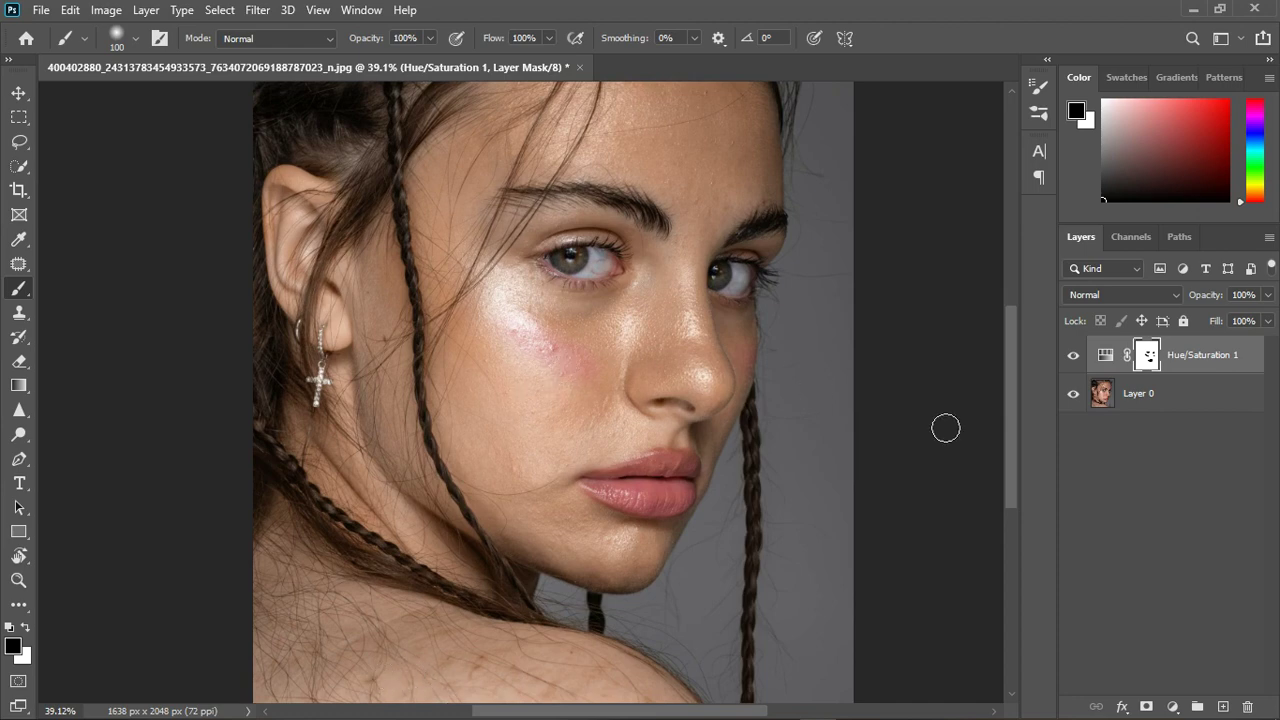
Add a Black & White adjustment layer on top of the stack with Reds at -119 and Yellows at 100.
click(1175, 707)
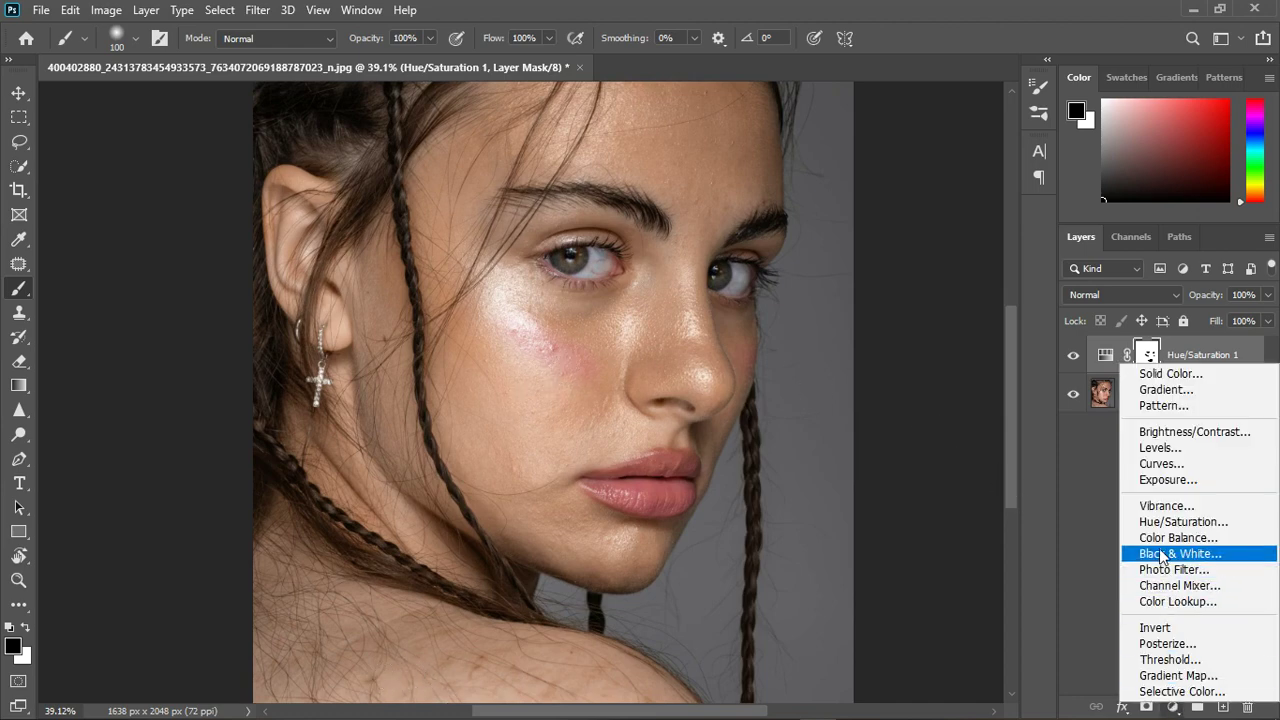
click(1164, 558)
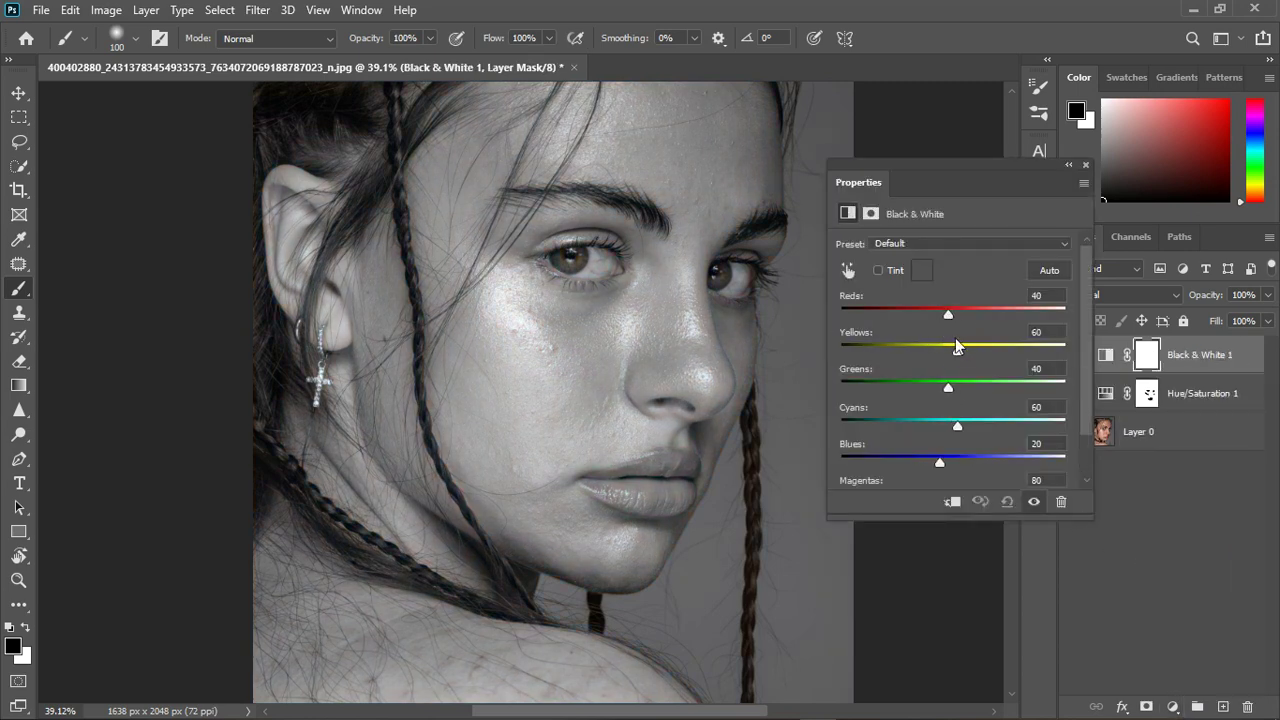
drag(948, 313, 889, 320)
drag(959, 353, 977, 349)
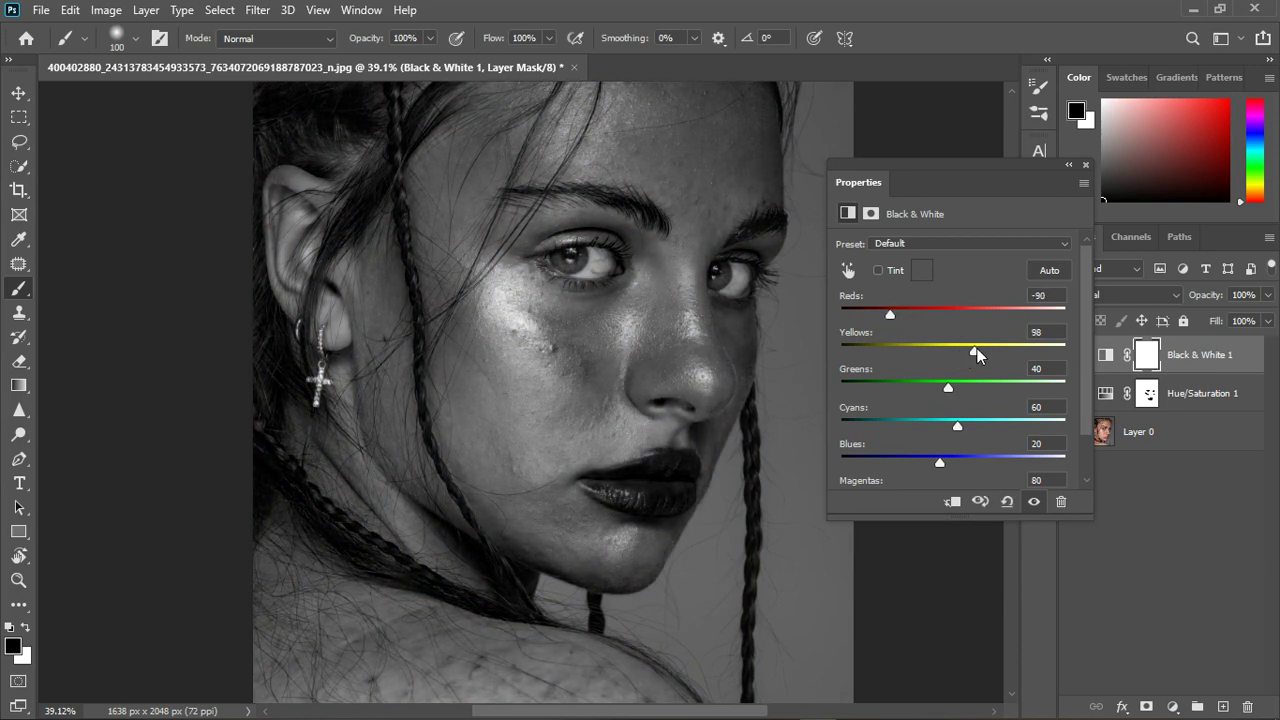
drag(890, 314, 876, 313)
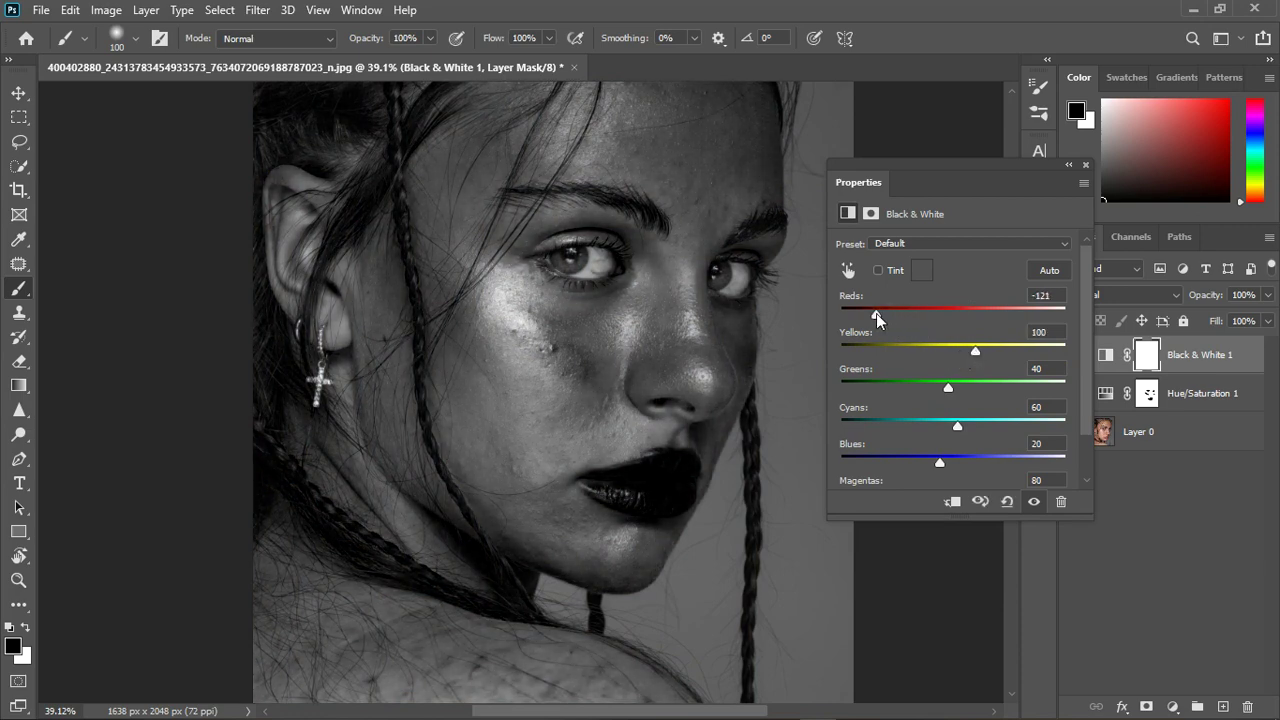
Examine the face and shoulder in the high-contrast black-and-white view for blemishes and uneven skin.
scroll(510, 330, down, 2)
scroll(473, 563, up, 3)
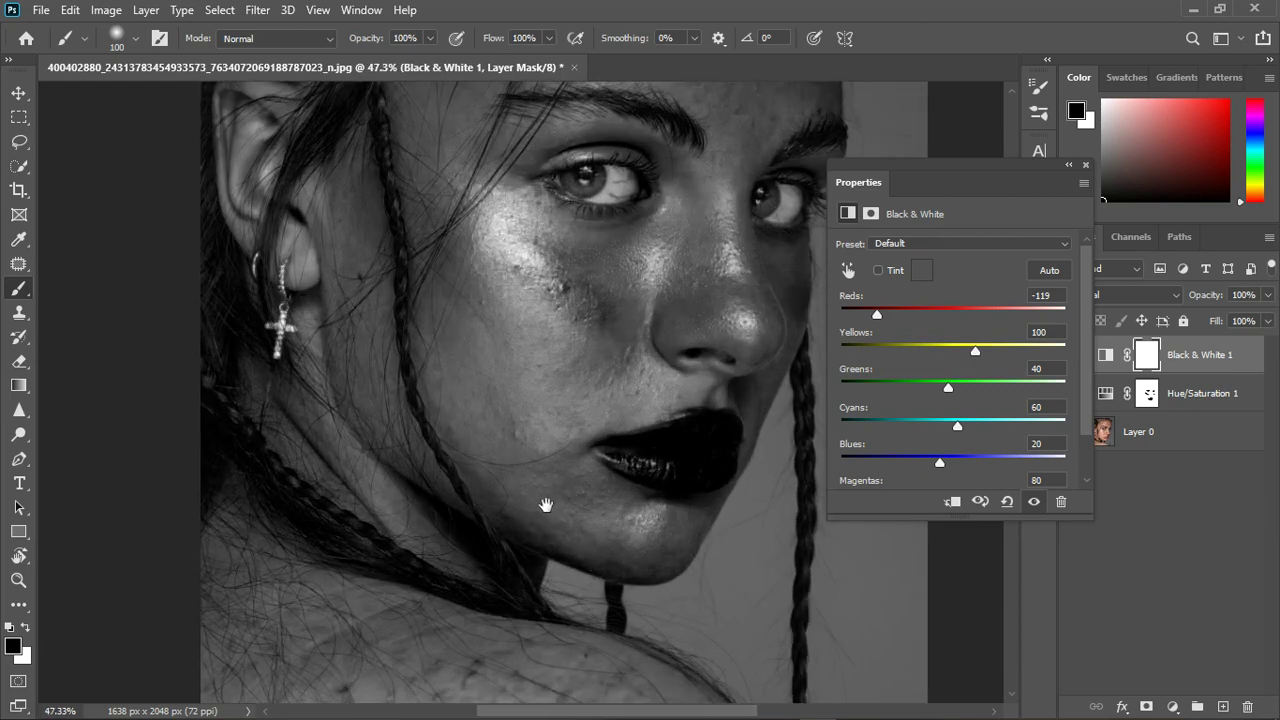
drag(543, 506, 543, 357)
scroll(601, 603, down, 1)
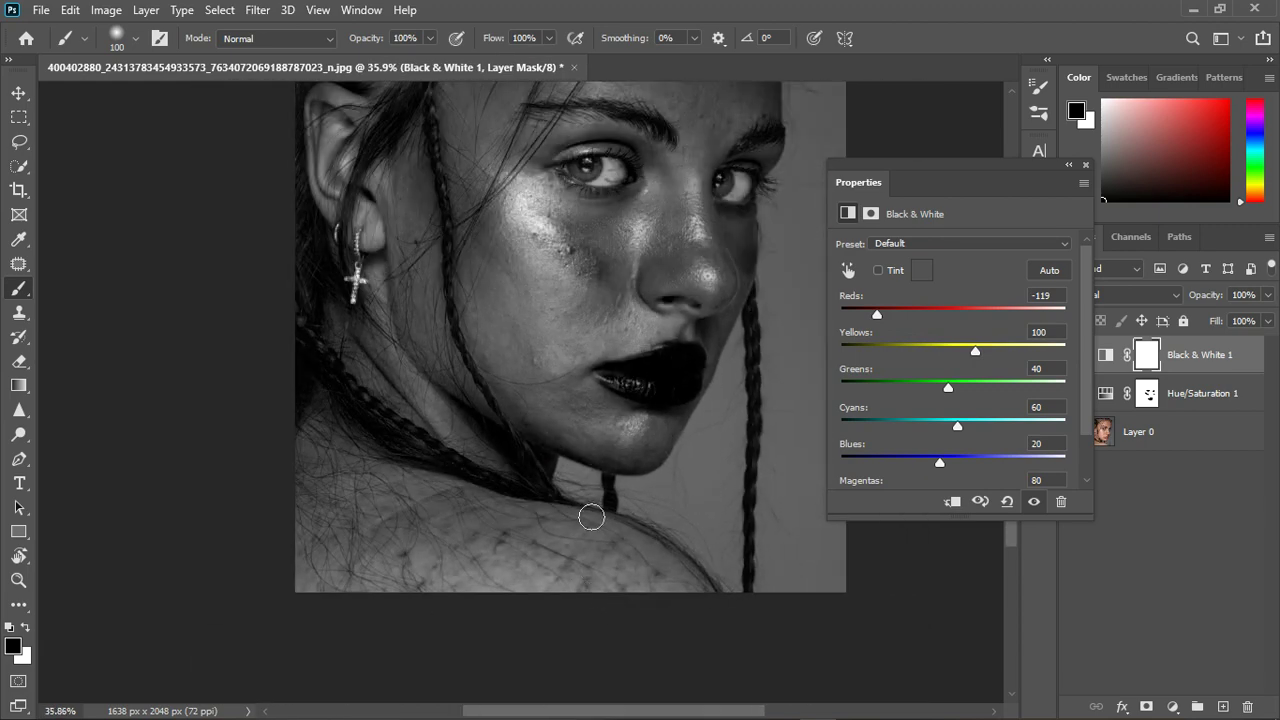
scroll(600, 231, down, 1)
scroll(563, 420, down, 1)
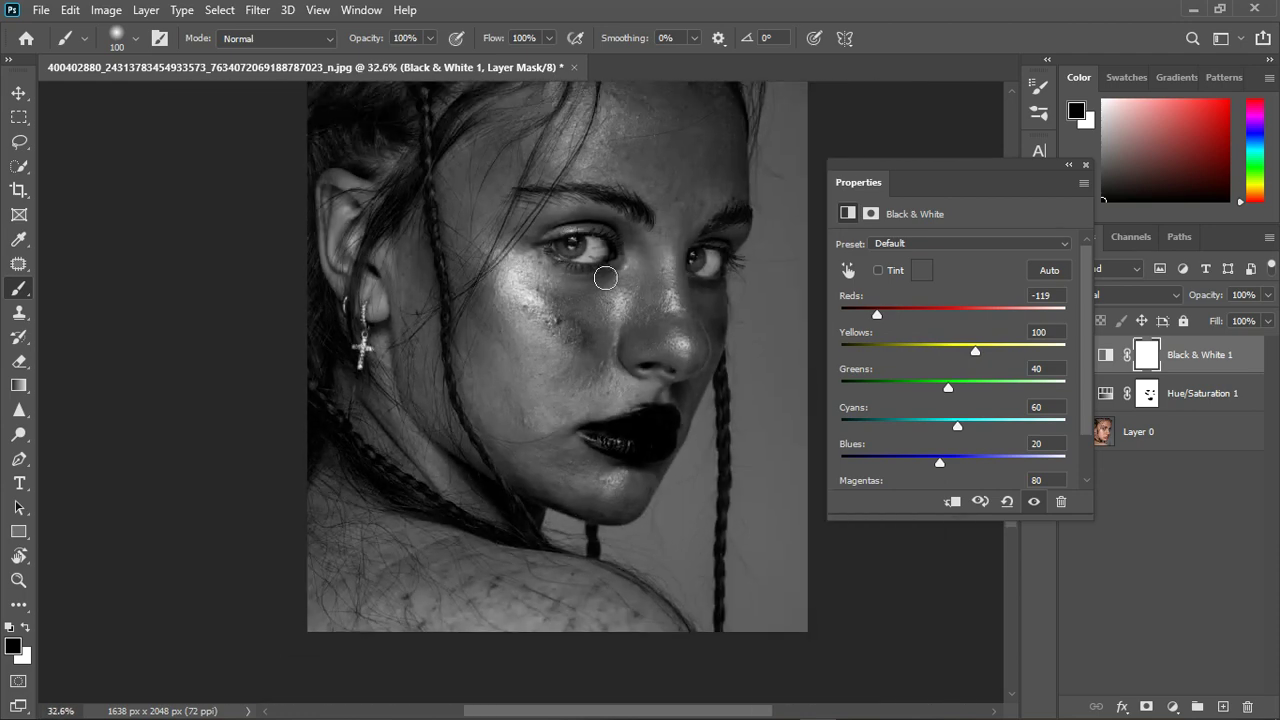
scroll(601, 194, down, 1)
scroll(607, 229, up, 1)
scroll(568, 344, up, 1)
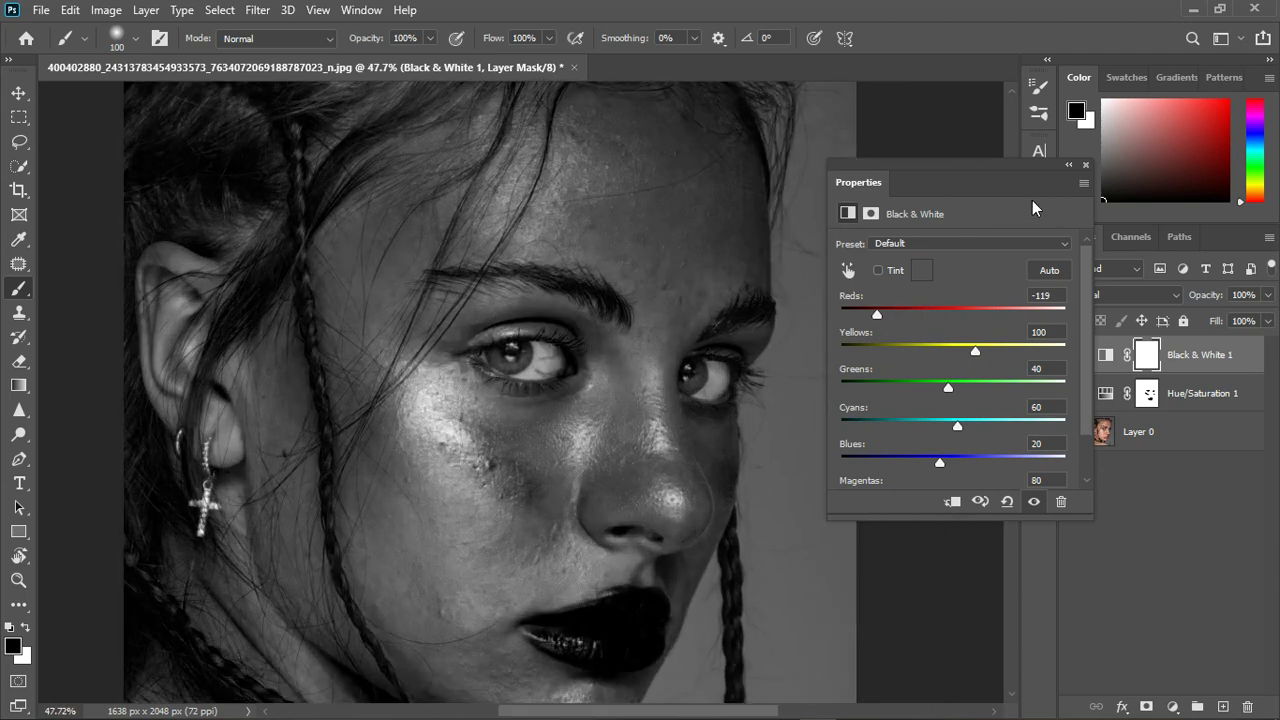
Close the Black & White settings and use the Patch tool on Layer 0 to replace the bumpy cheek spot with nearby clean skin.
click(1085, 165)
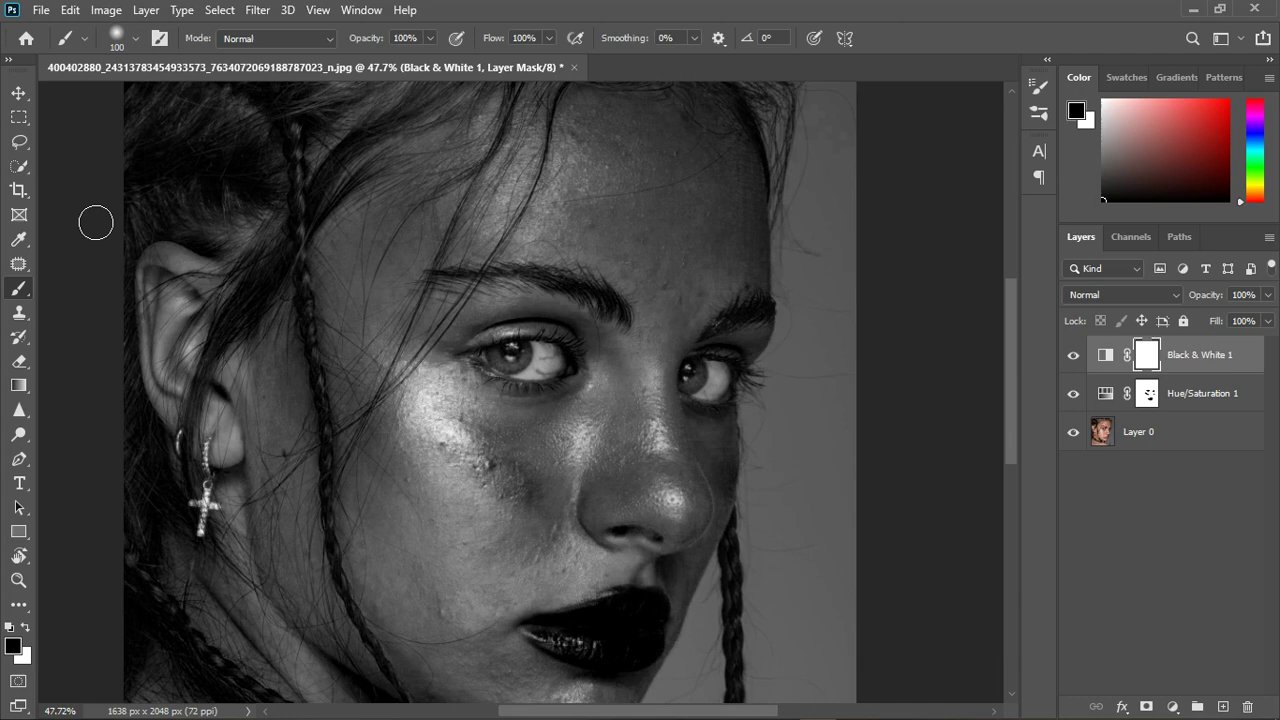
click(20, 168)
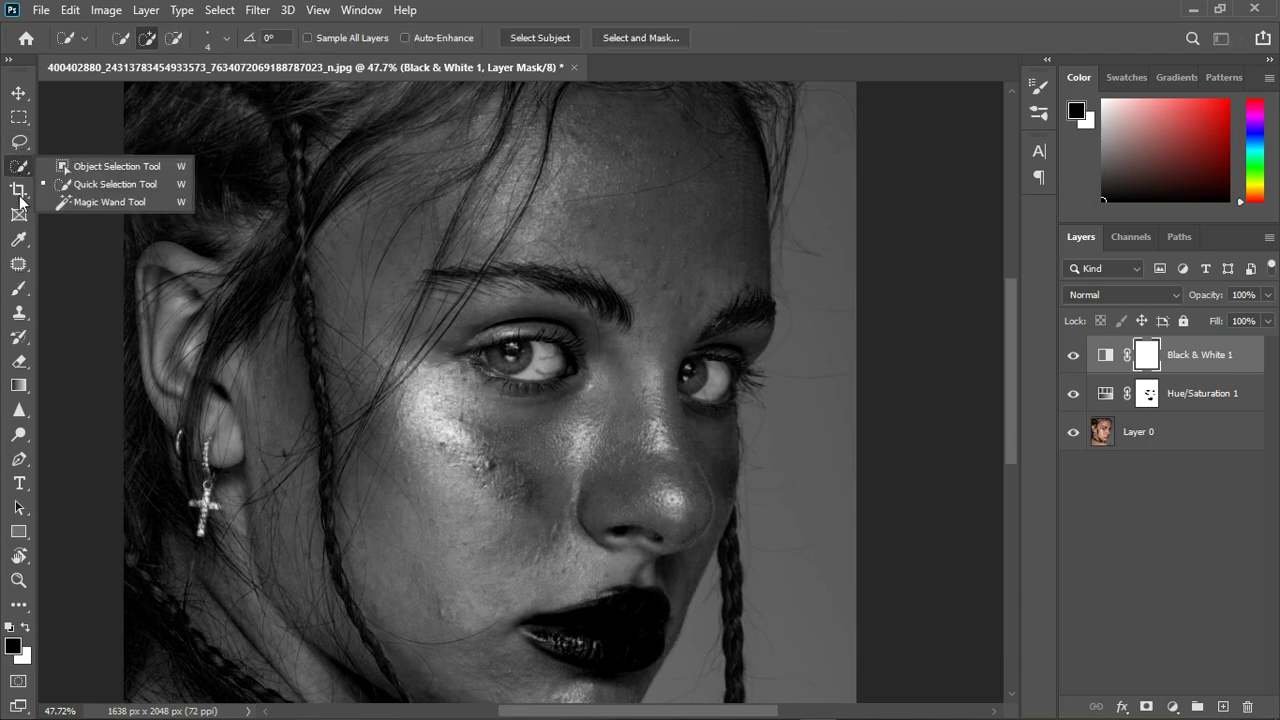
click(100, 180)
click(21, 266)
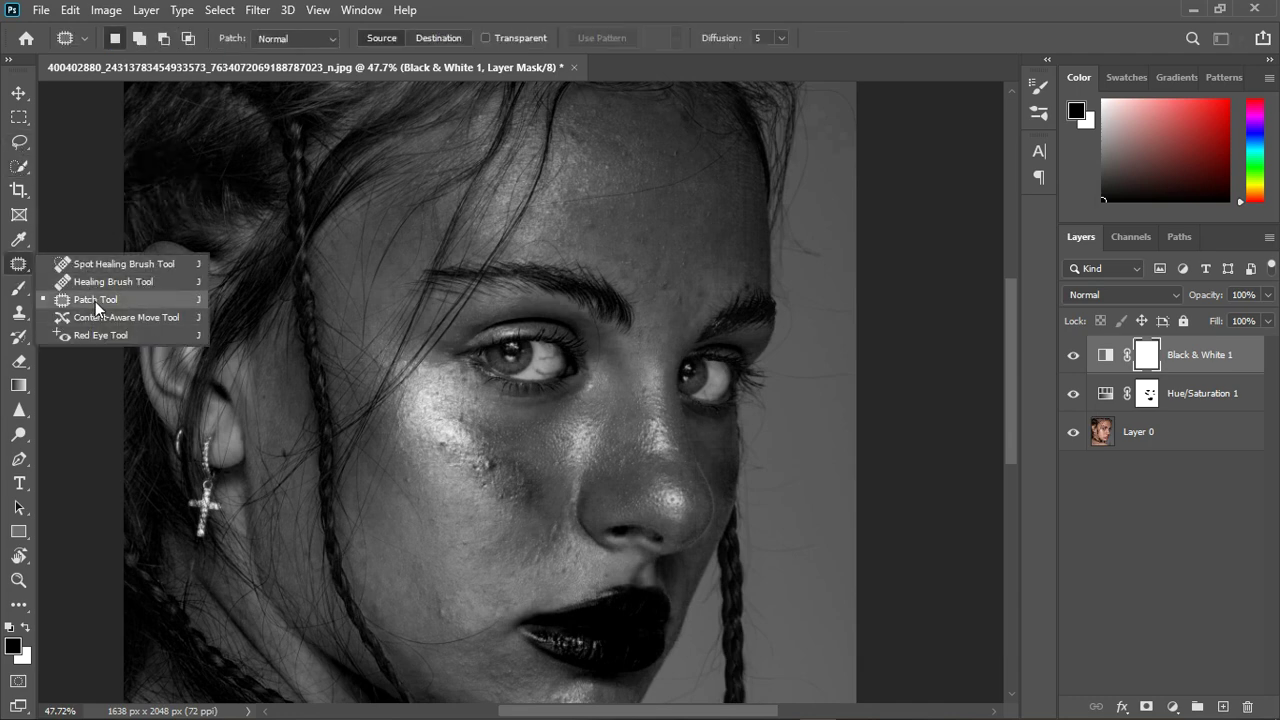
click(95, 300)
scroll(471, 466, up, 4)
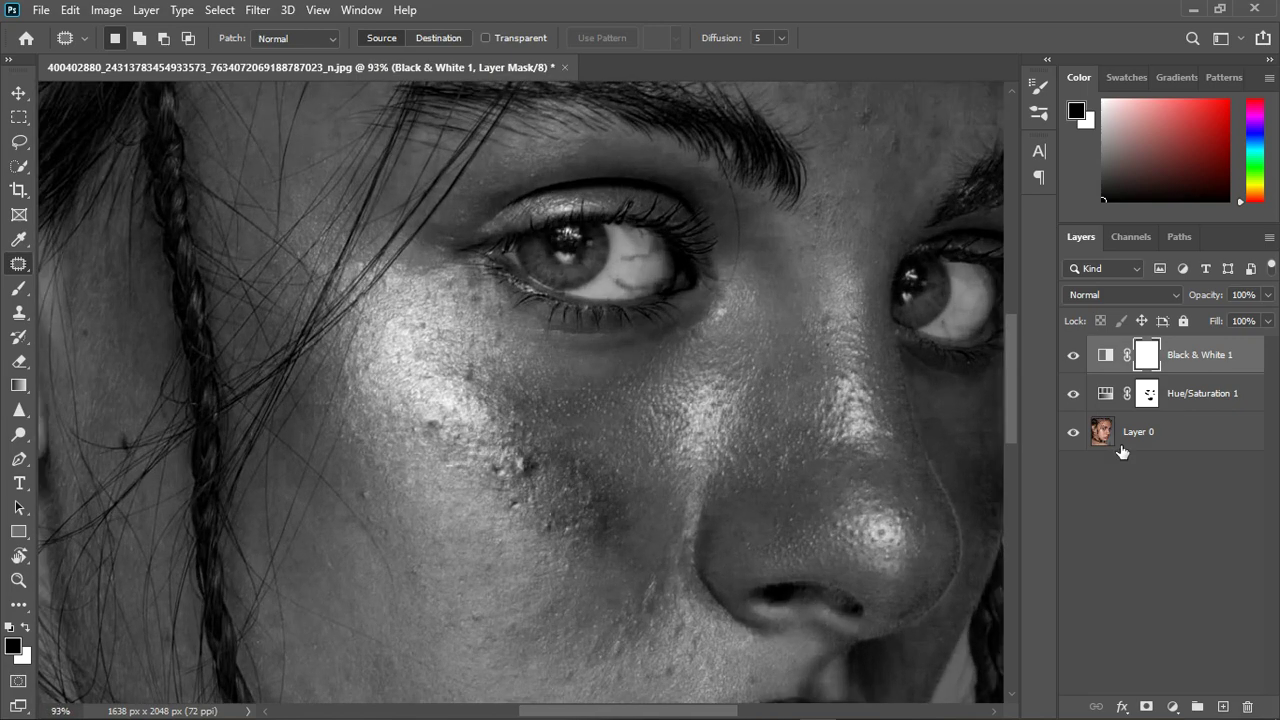
click(1168, 438)
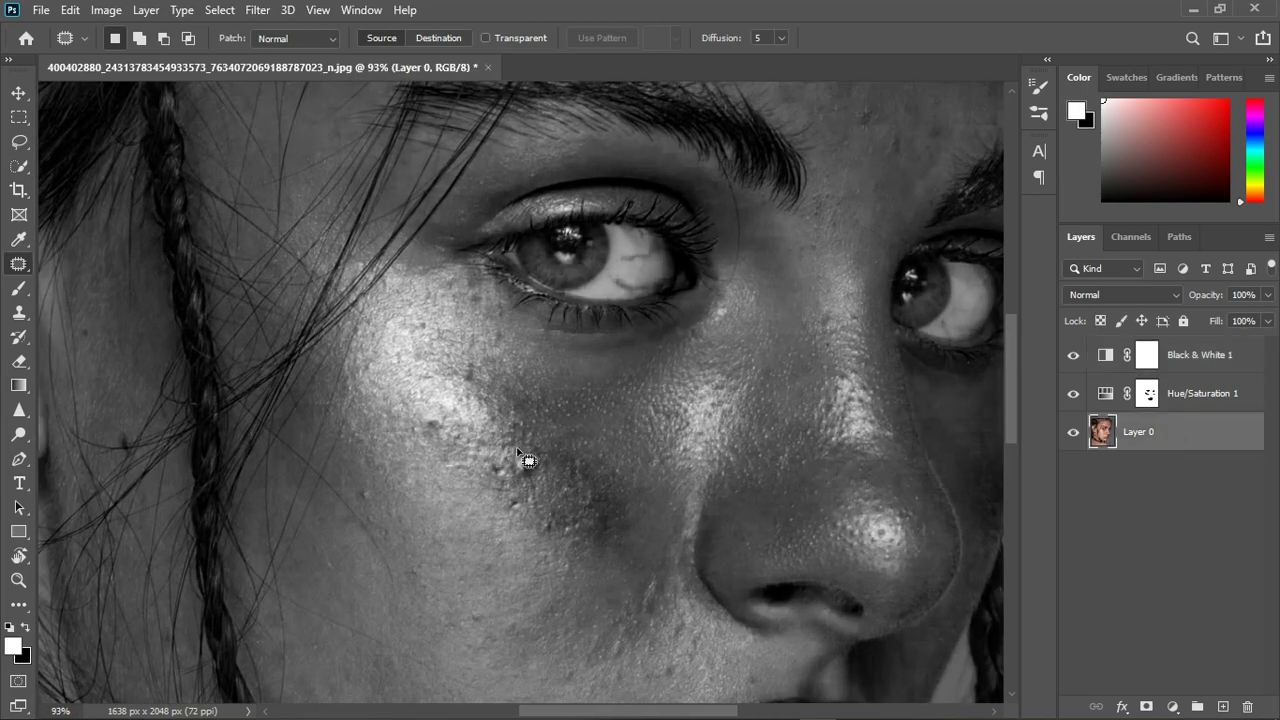
mouse_move(505, 472)
mouse_down()
mouse_move(534, 487)
mouse_move(533, 455)
mouse_move(518, 452)
mouse_move(623, 437)
mouse_up()
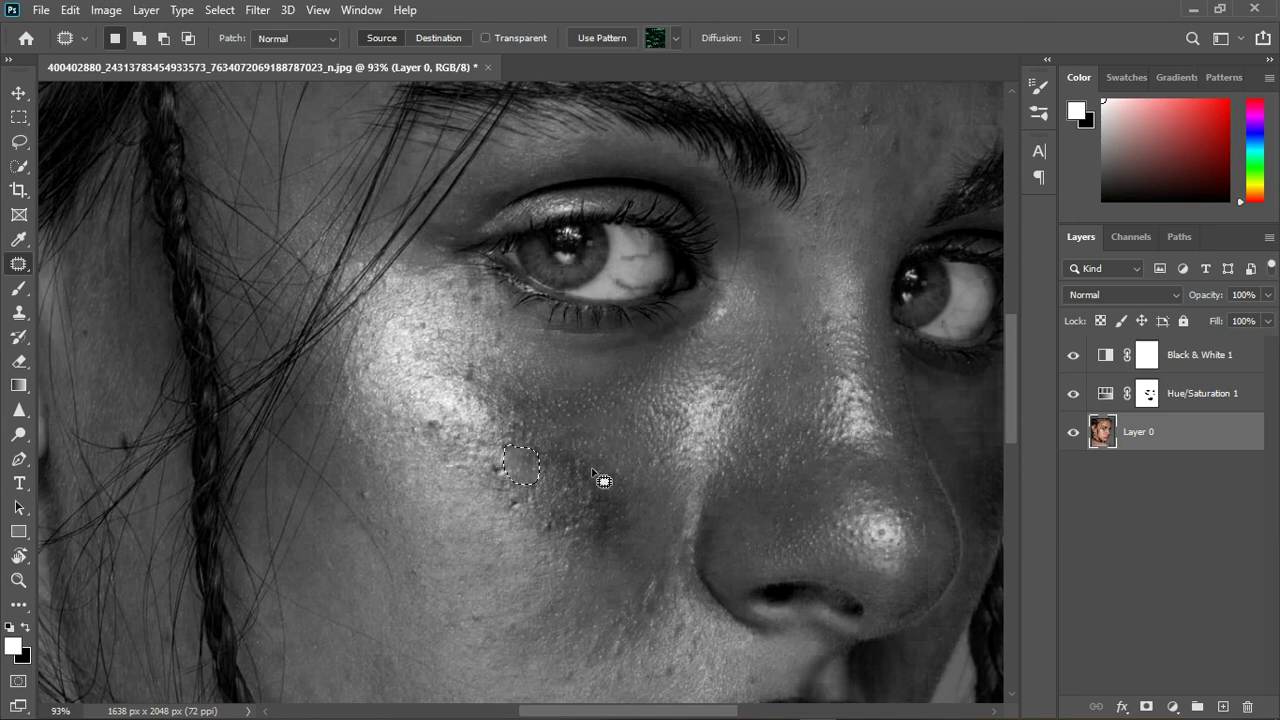
Patch the remaining bumps and rough spots on the shiny cheek of Layer 0 with nearby clean skin.
key(ctrl+d)
mouse_move(494, 462)
mouse_down()
mouse_move(503, 491)
mouse_move(508, 466)
mouse_move(500, 489)
mouse_move(494, 470)
mouse_up()
mouse_move(490, 472)
mouse_down()
mouse_move(491, 537)
mouse_move(551, 543)
mouse_move(521, 525)
mouse_move(528, 509)
mouse_move(505, 505)
mouse_up()
key(ctrl+d)
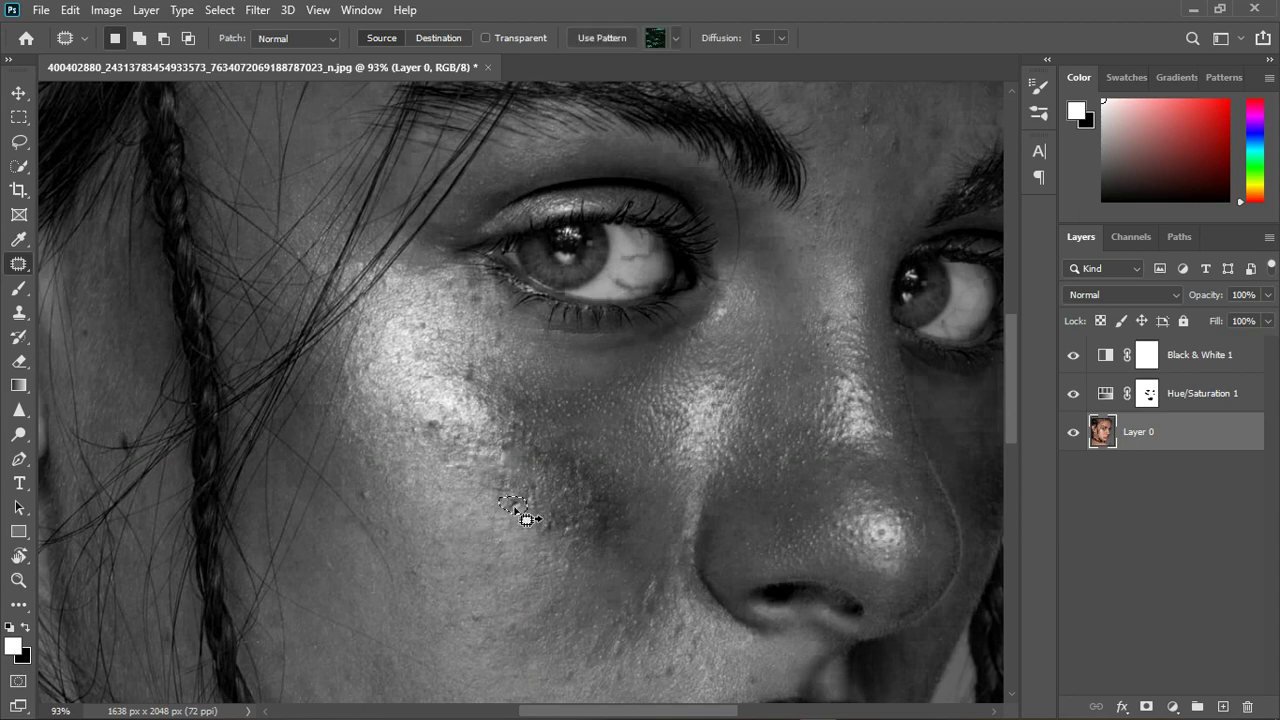
mouse_move(513, 513)
mouse_down()
mouse_move(489, 537)
mouse_move(466, 449)
mouse_move(451, 429)
mouse_move(416, 426)
mouse_move(462, 432)
mouse_move(416, 428)
mouse_up()
drag(434, 430, 437, 487)
mouse_move(468, 368)
mouse_down()
mouse_move(472, 392)
mouse_move(478, 378)
mouse_move(535, 376)
mouse_move(484, 400)
mouse_up()
scroll(490, 415, down, 2)
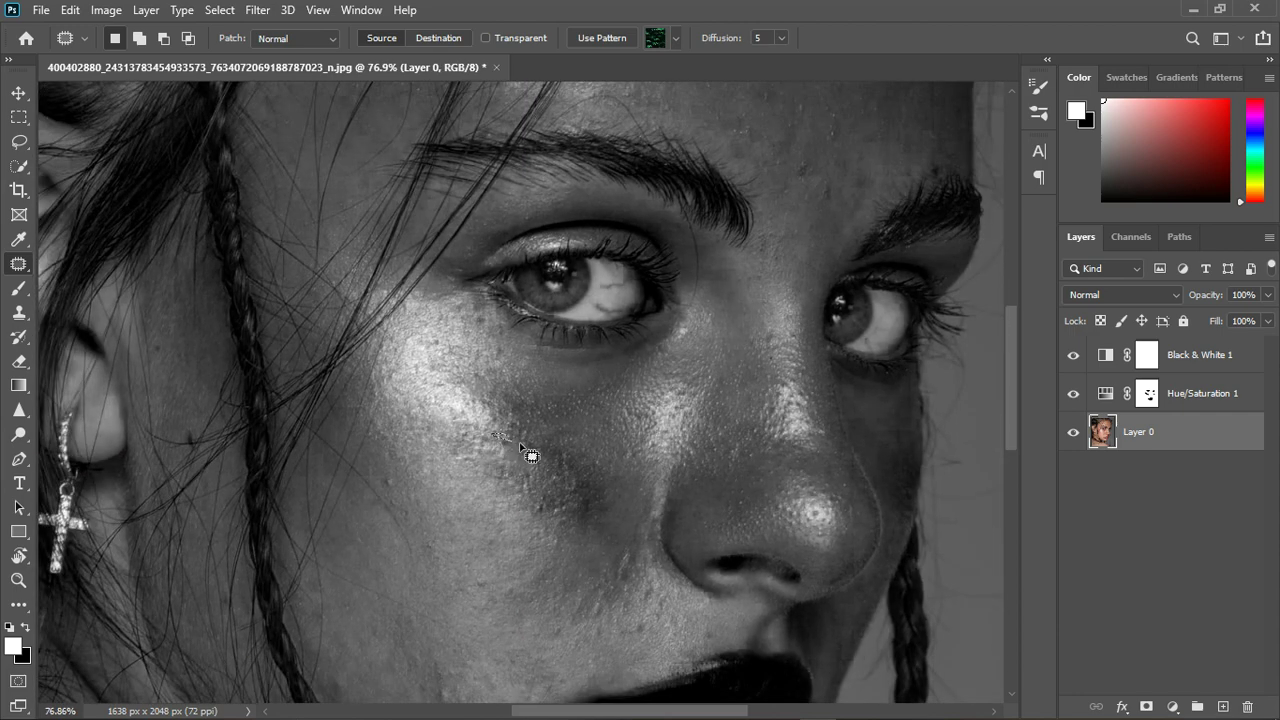
mouse_move(520, 445)
mouse_down()
mouse_move(517, 423)
mouse_move(508, 437)
mouse_move(531, 428)
mouse_move(534, 509)
mouse_move(549, 509)
mouse_move(536, 512)
mouse_move(611, 509)
mouse_move(600, 518)
mouse_move(592, 505)
mouse_up()
drag(424, 517, 424, 511)
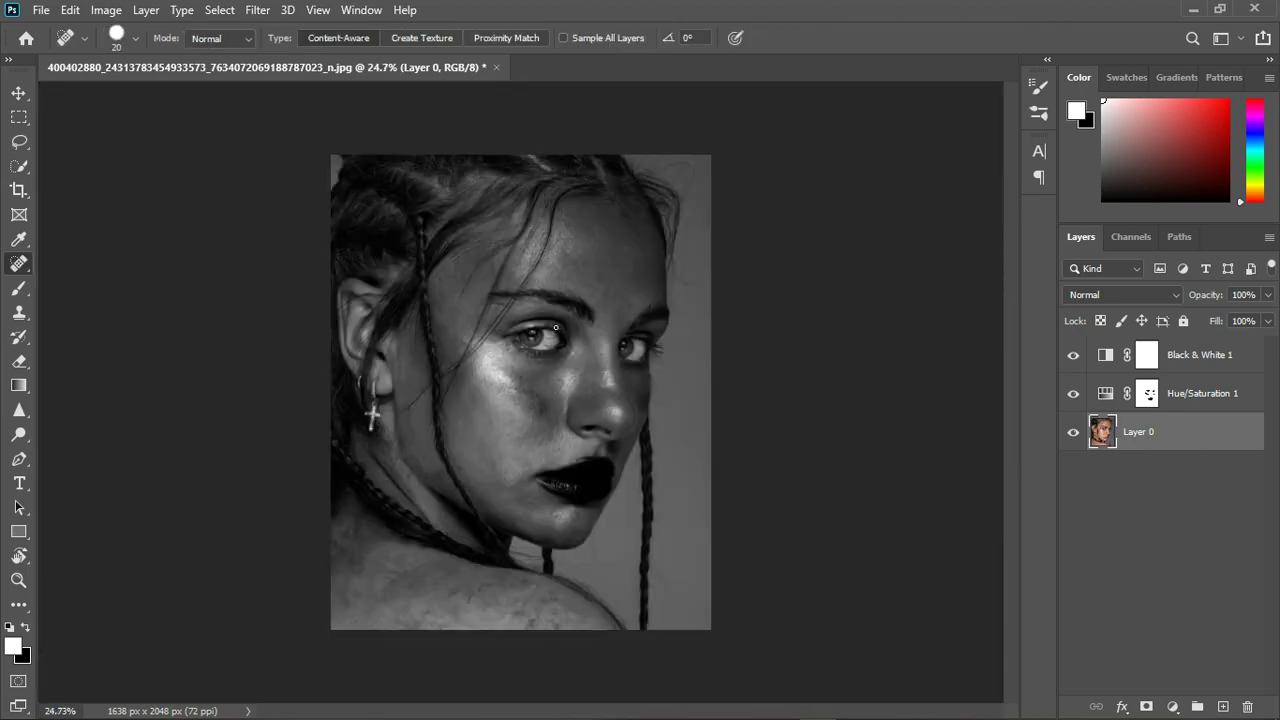
Review the whole portrait in the black-and-white view and switch from the Spot Healing Brush to the Patch tool.
scroll(555, 327, up, 3)
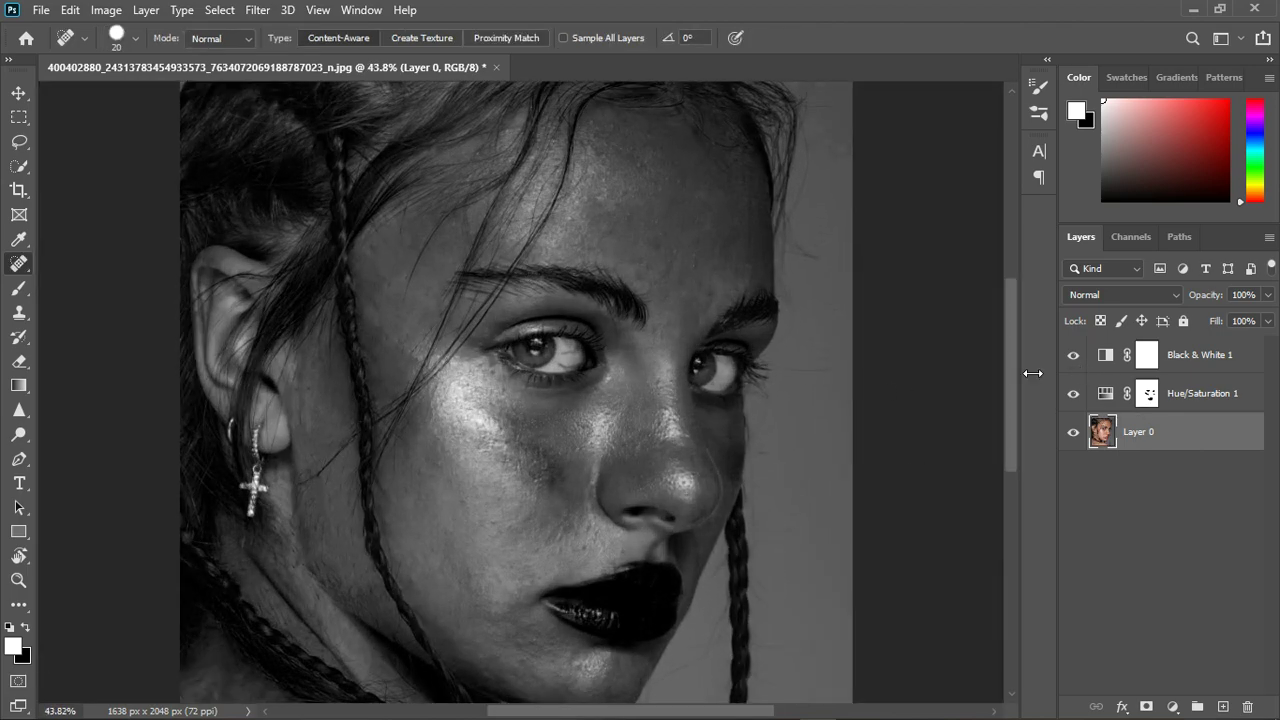
scroll(488, 329, down, 3)
right_click(16, 270)
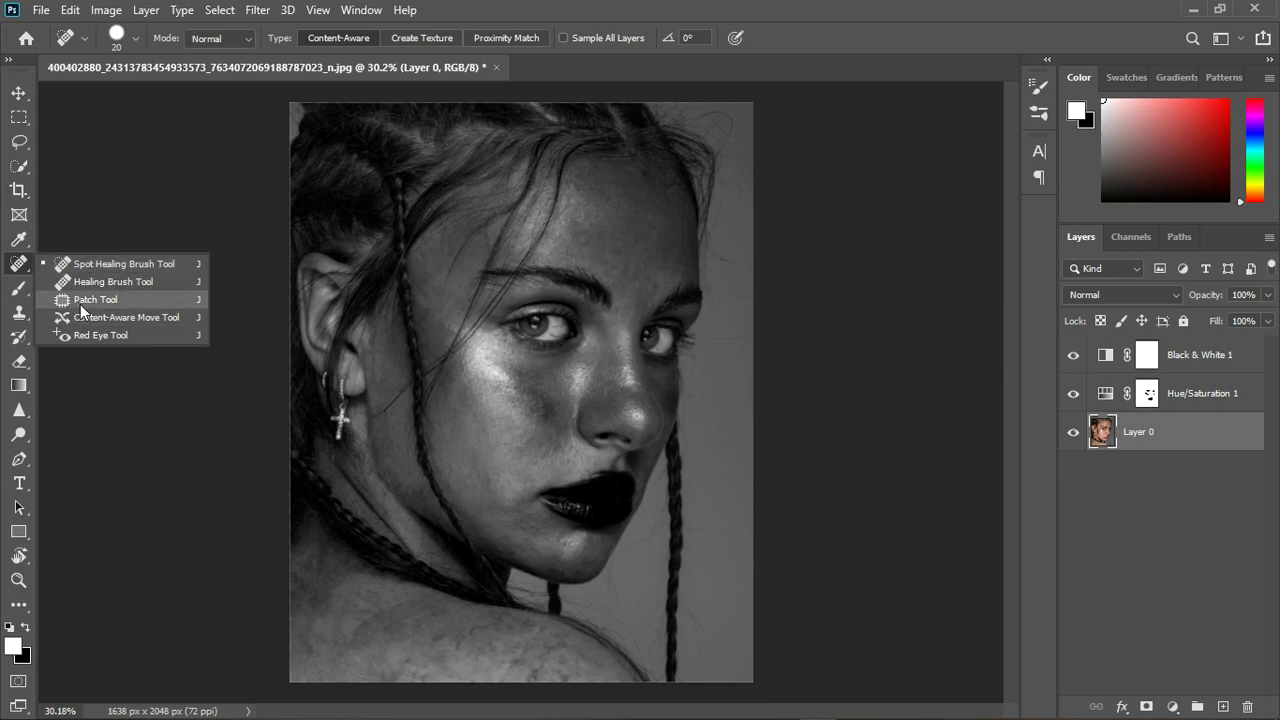
click(80, 302)
scroll(513, 365, down, 2)
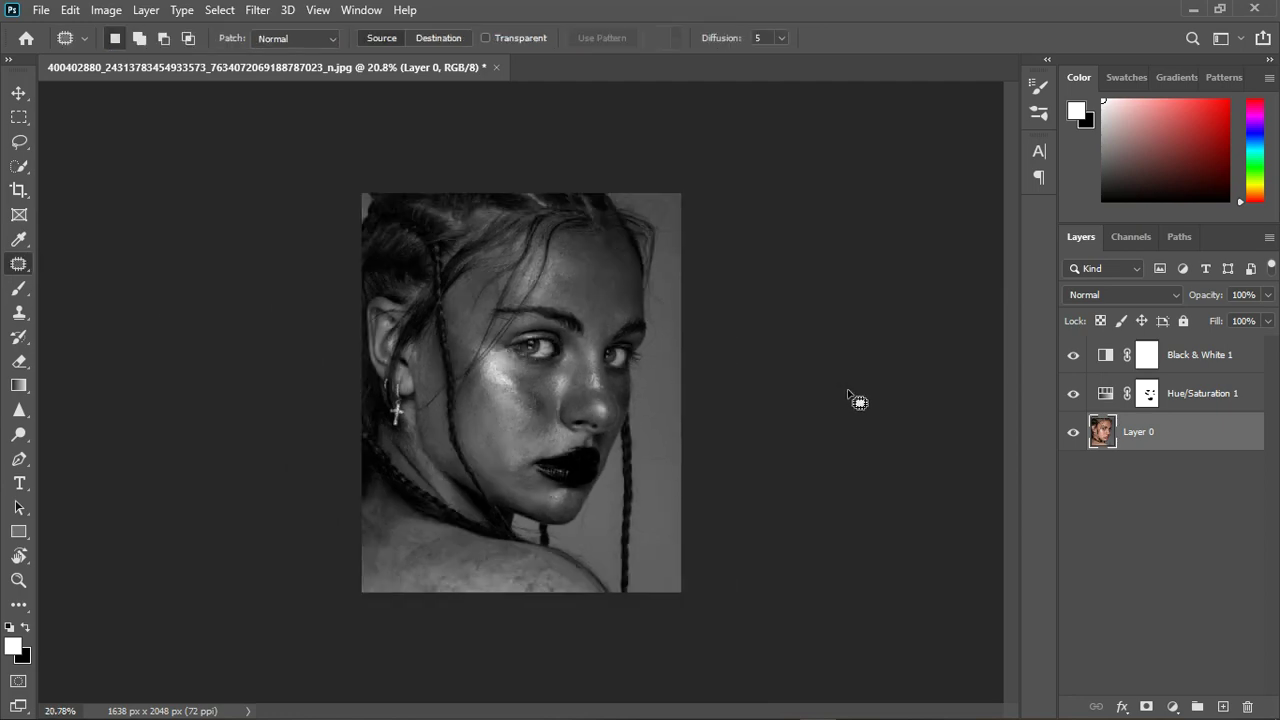
scroll(610, 440, up, 5)
scroll(513, 345, down, 2)
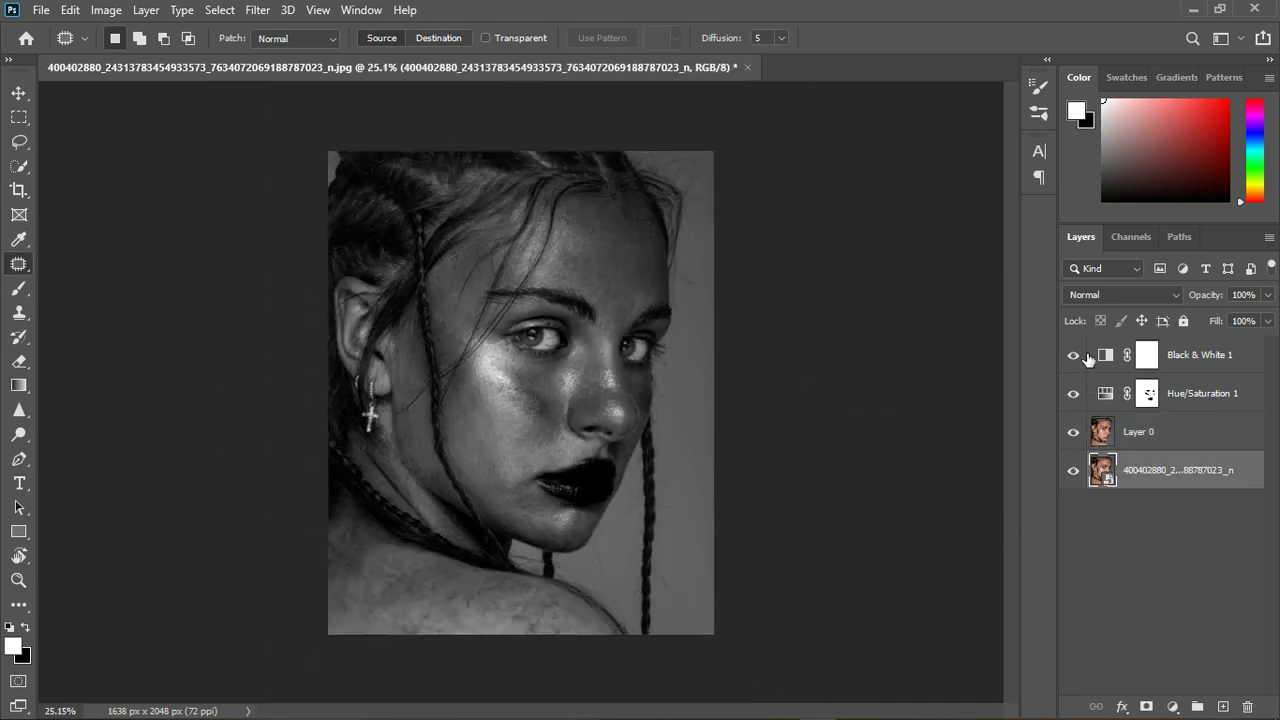
Hide the Black & White layer and compare retouched Layer 0 with the original, examining the cheek, neck, shoulder and forehead in color.
click(1073, 355)
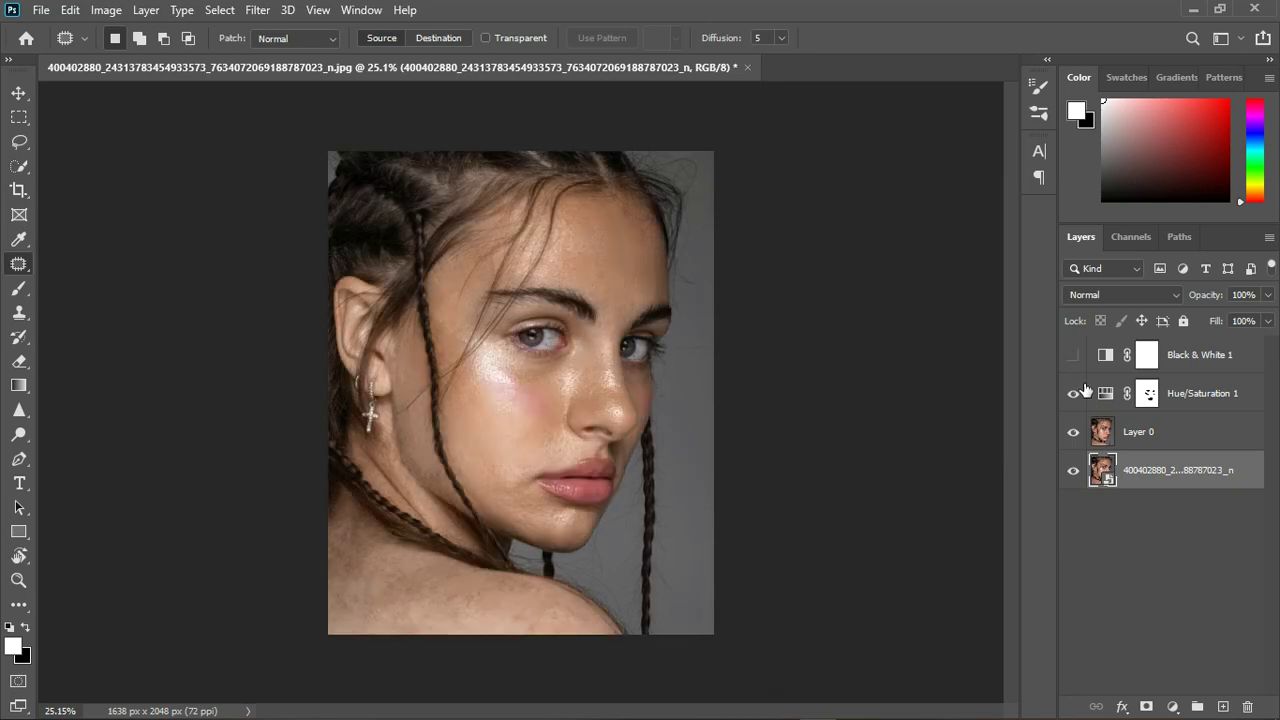
click(1073, 432)
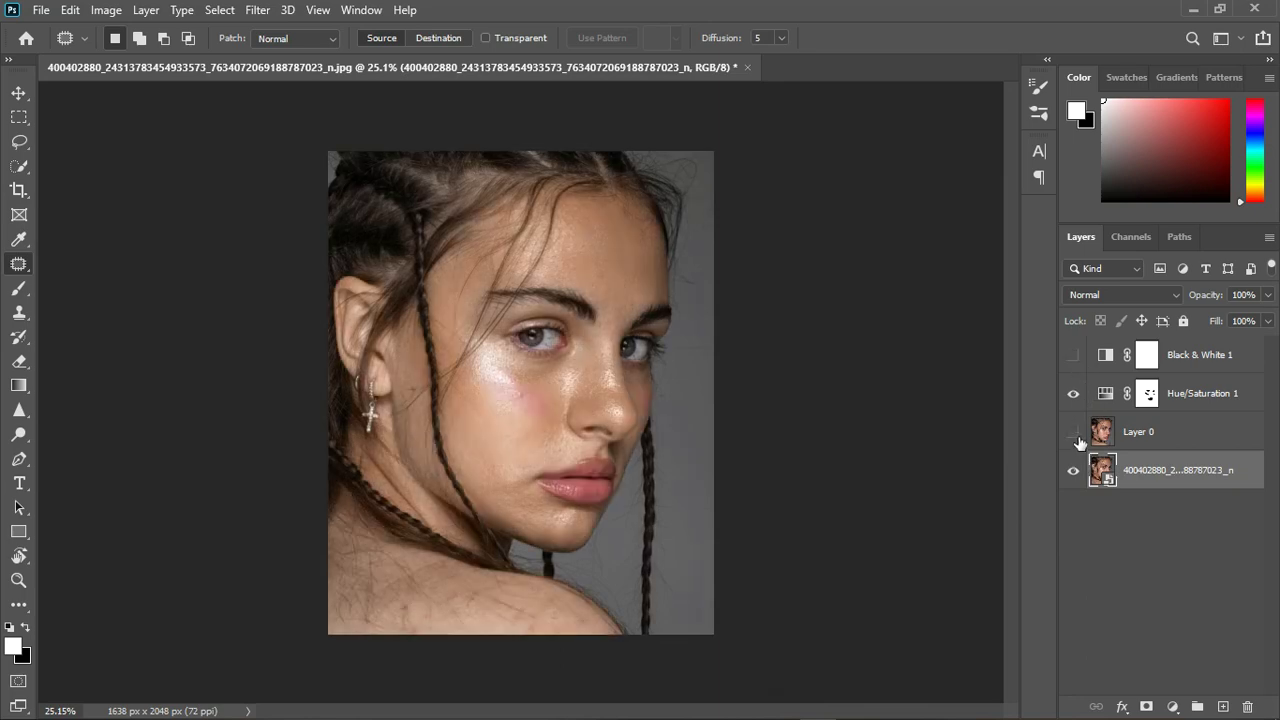
click(1073, 432)
scroll(494, 491, up, 5)
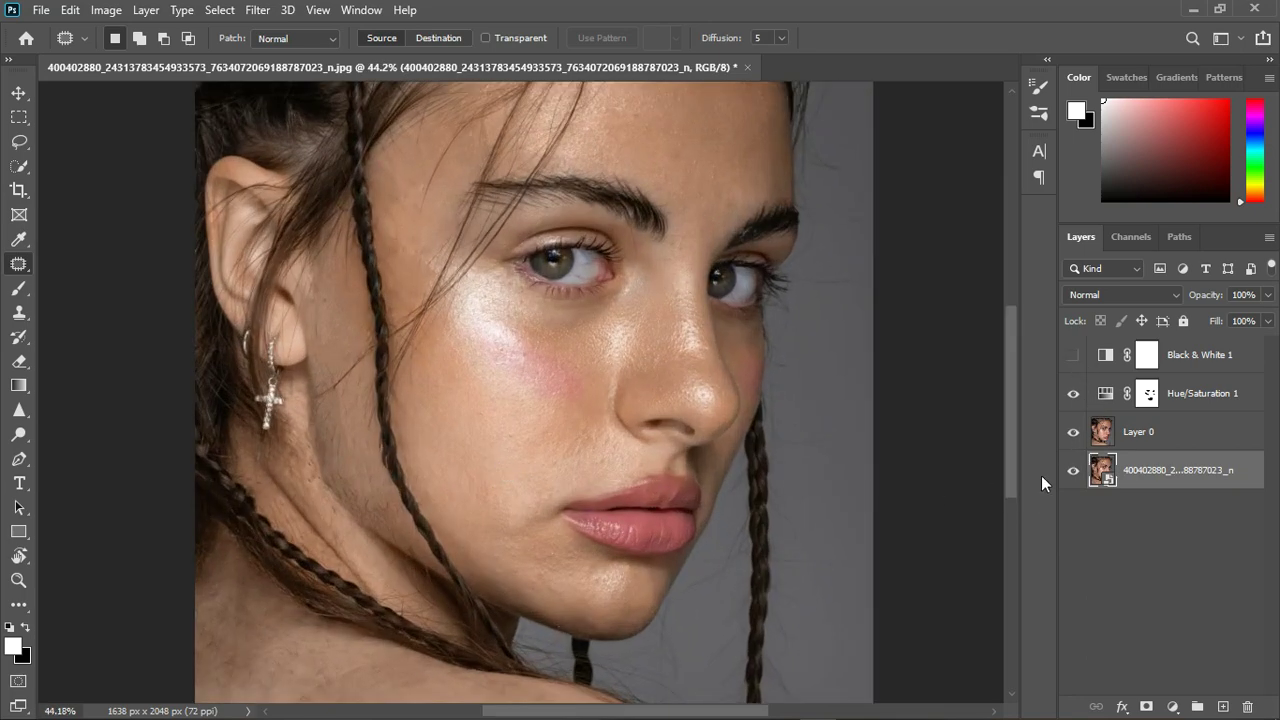
click(1073, 432)
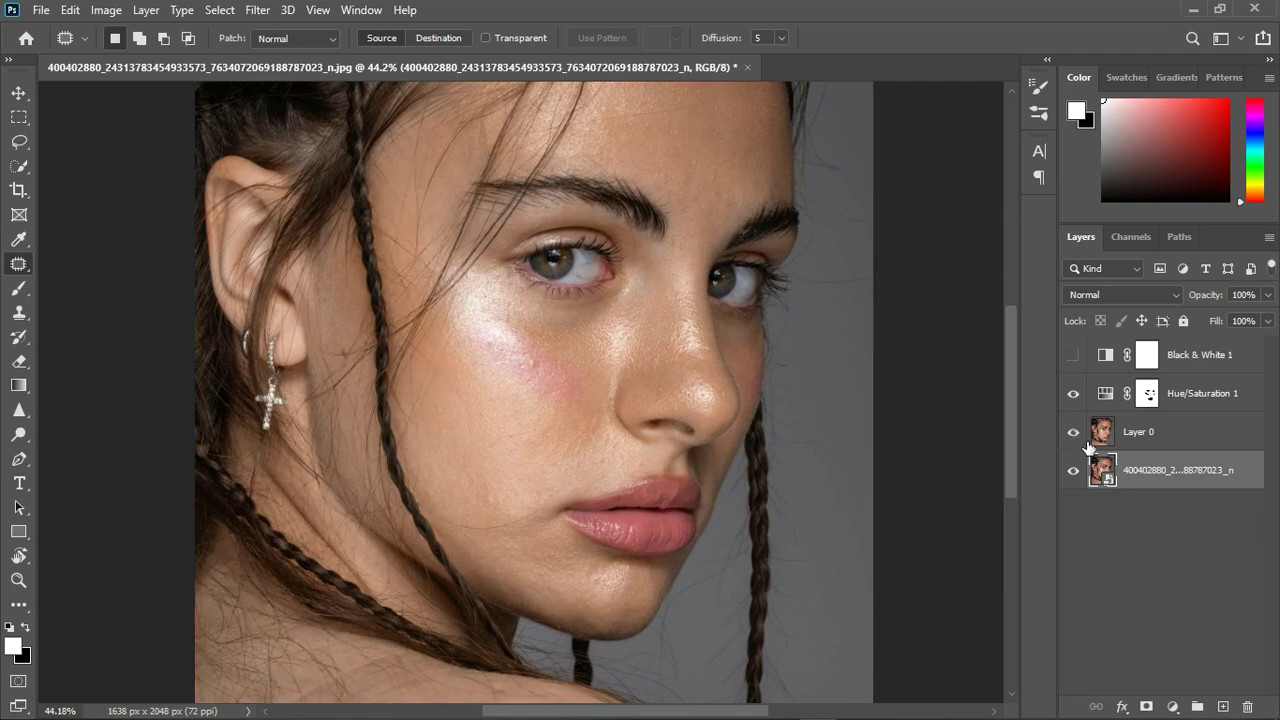
scroll(312, 307, down, 5)
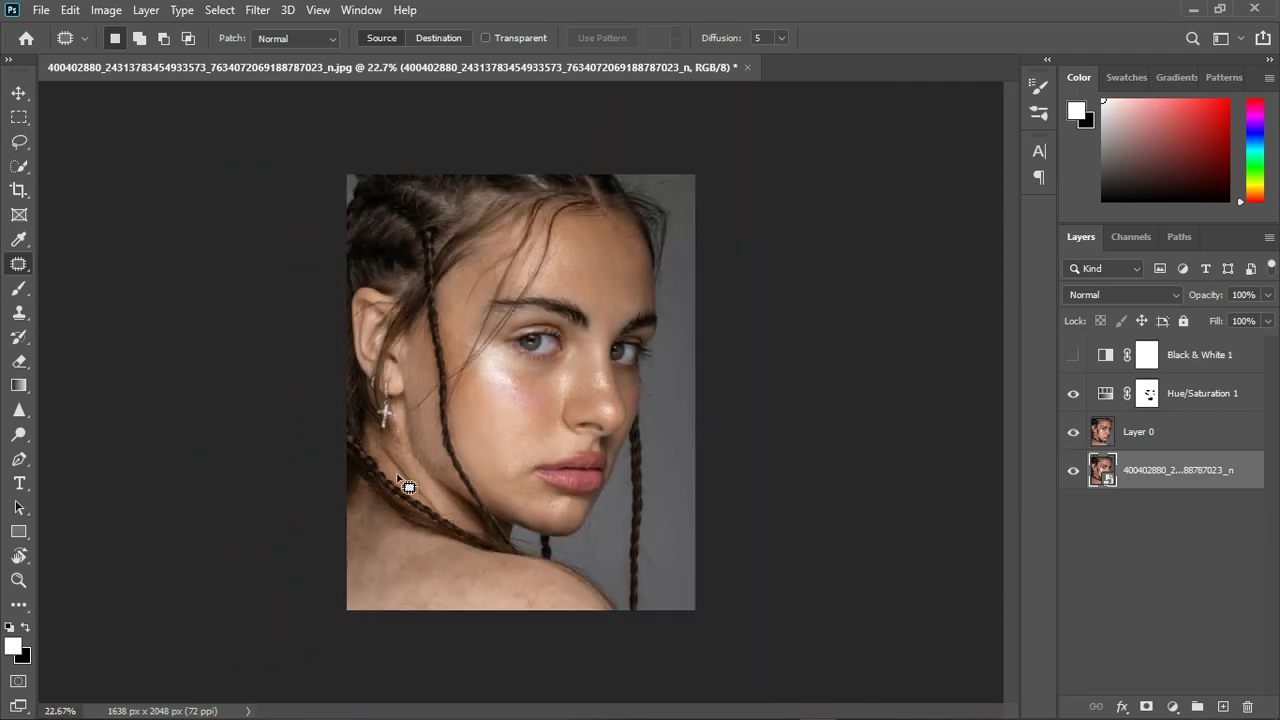
scroll(400, 470, up, 10)
scroll(395, 443, down, 5)
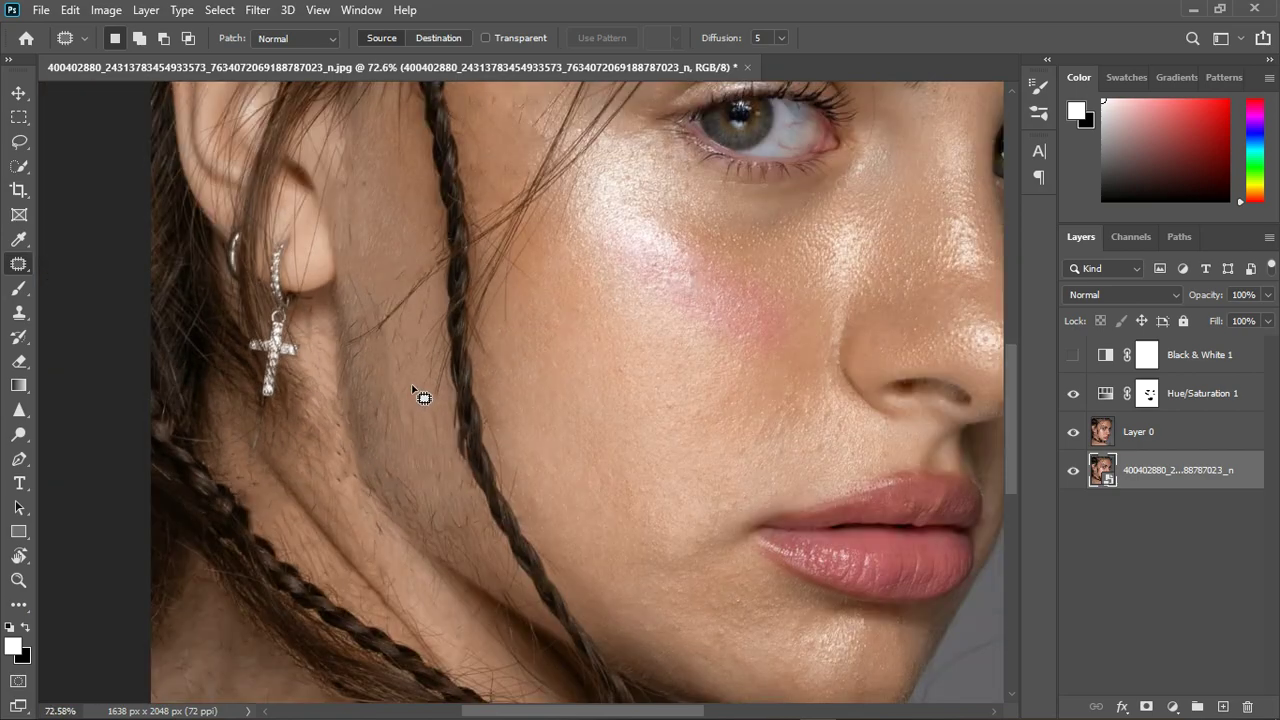
scroll(397, 617, up, 3)
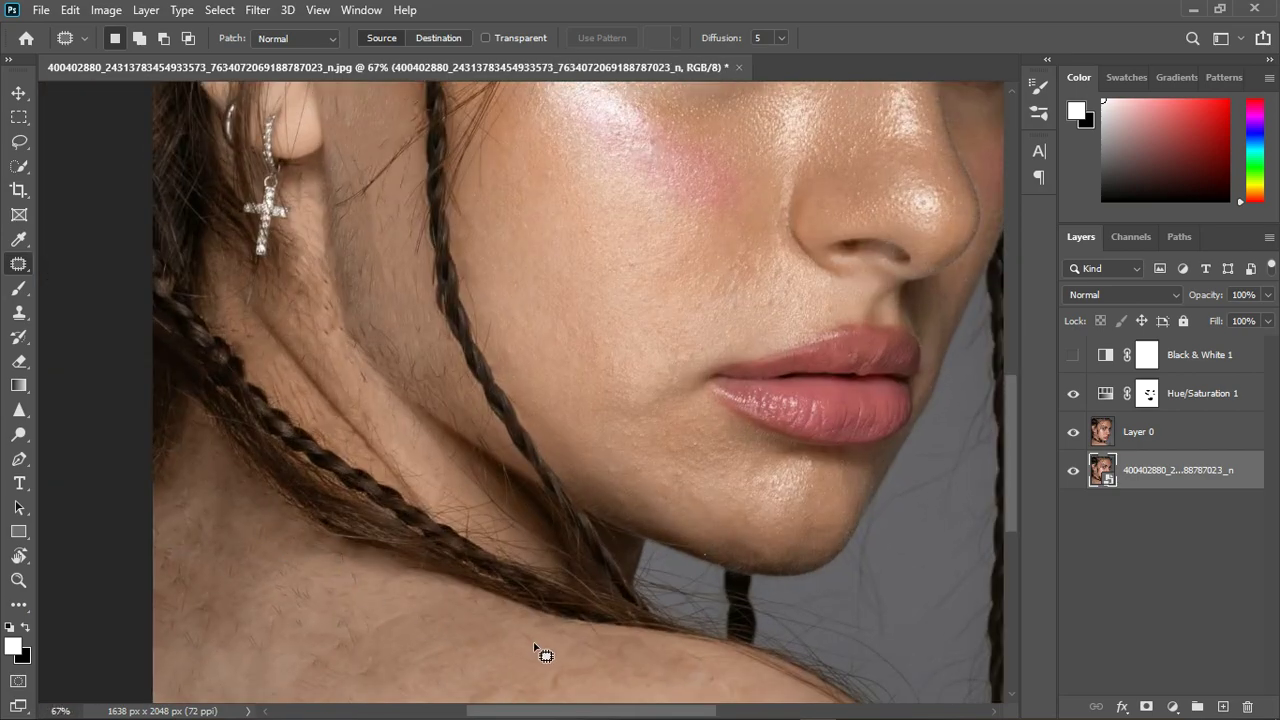
scroll(500, 543, down, 4)
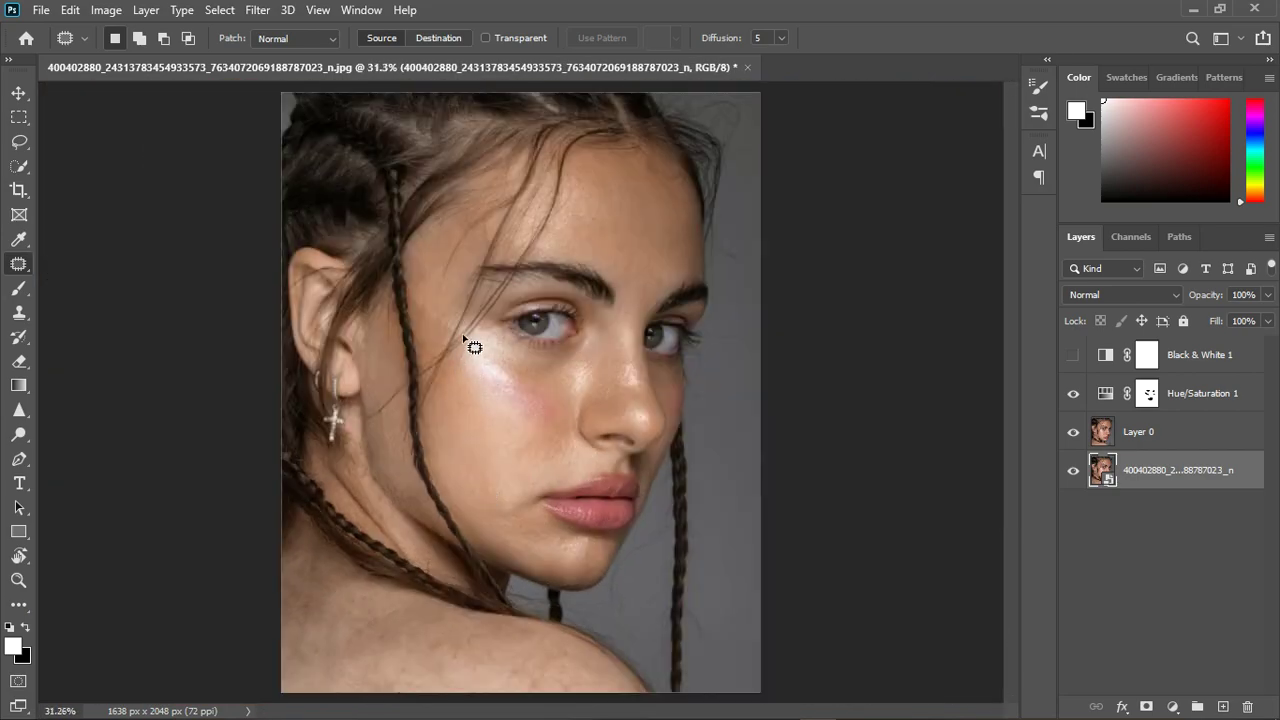
click(1230, 442)
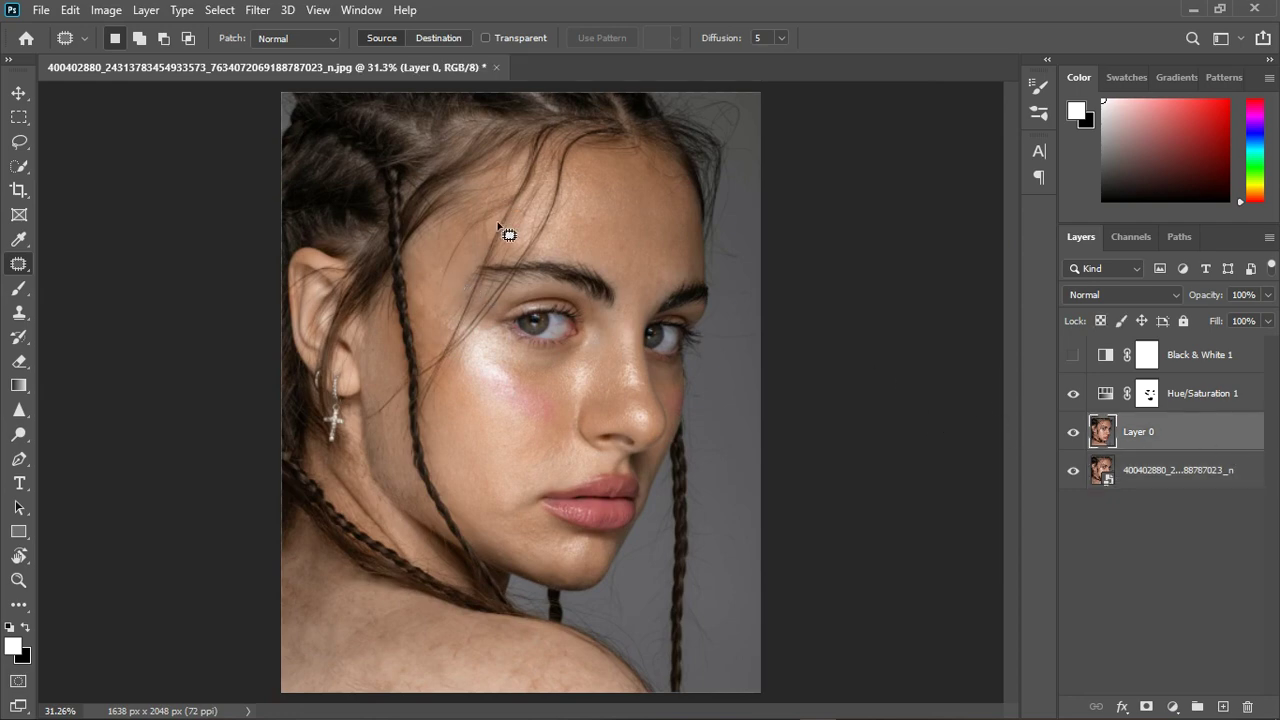
scroll(520, 170, up, 4)
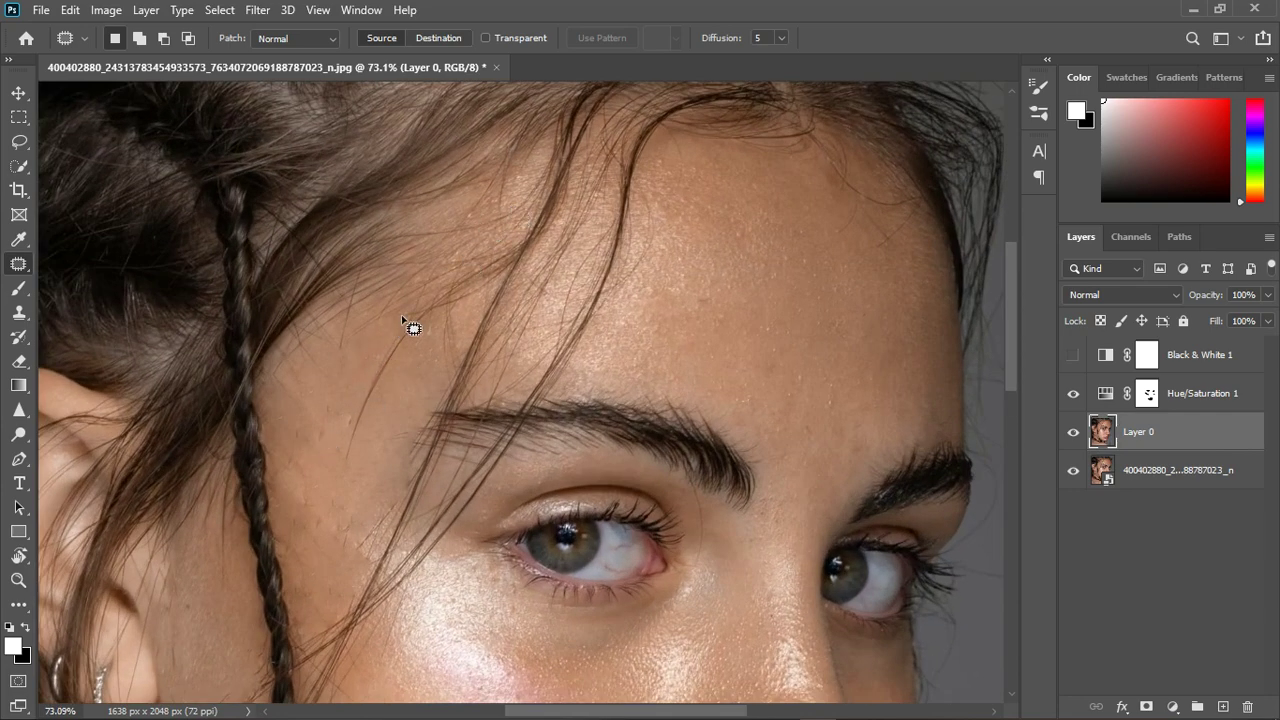
scroll(405, 298, down, 2)
scroll(405, 298, down, 2)
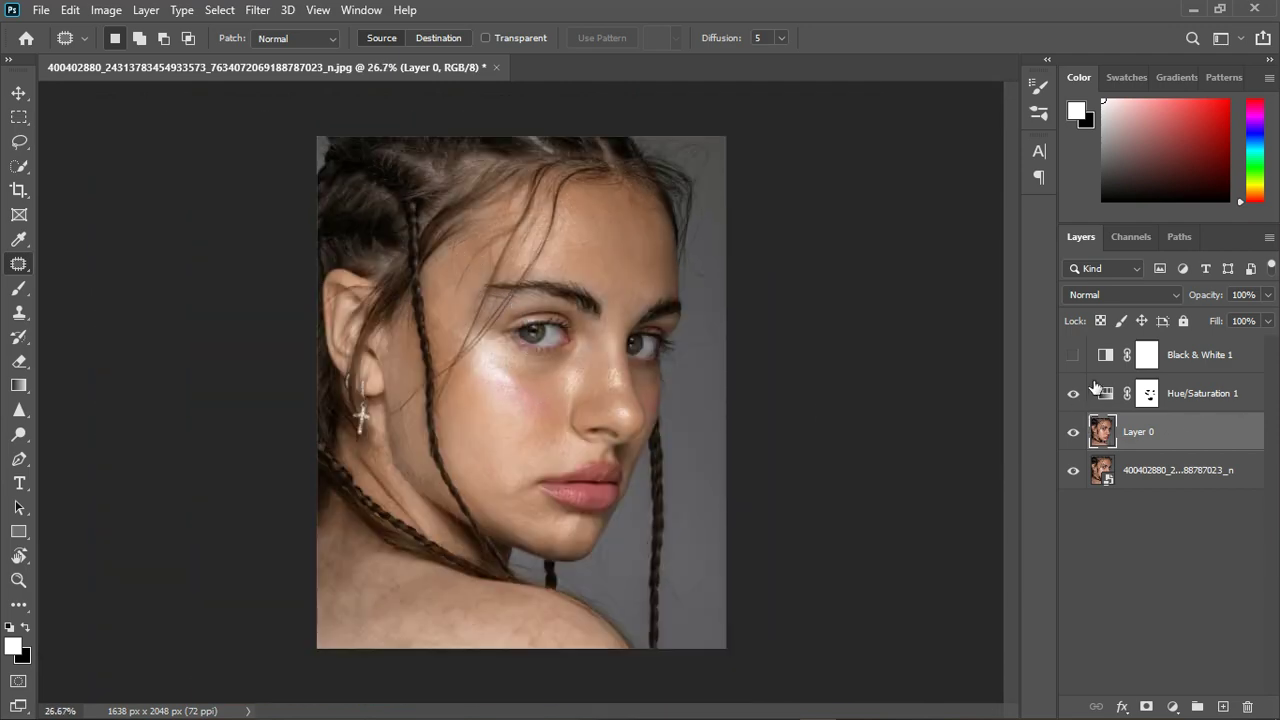
Show the Black & White 1 helper layer again and delete it.
click(1075, 356)
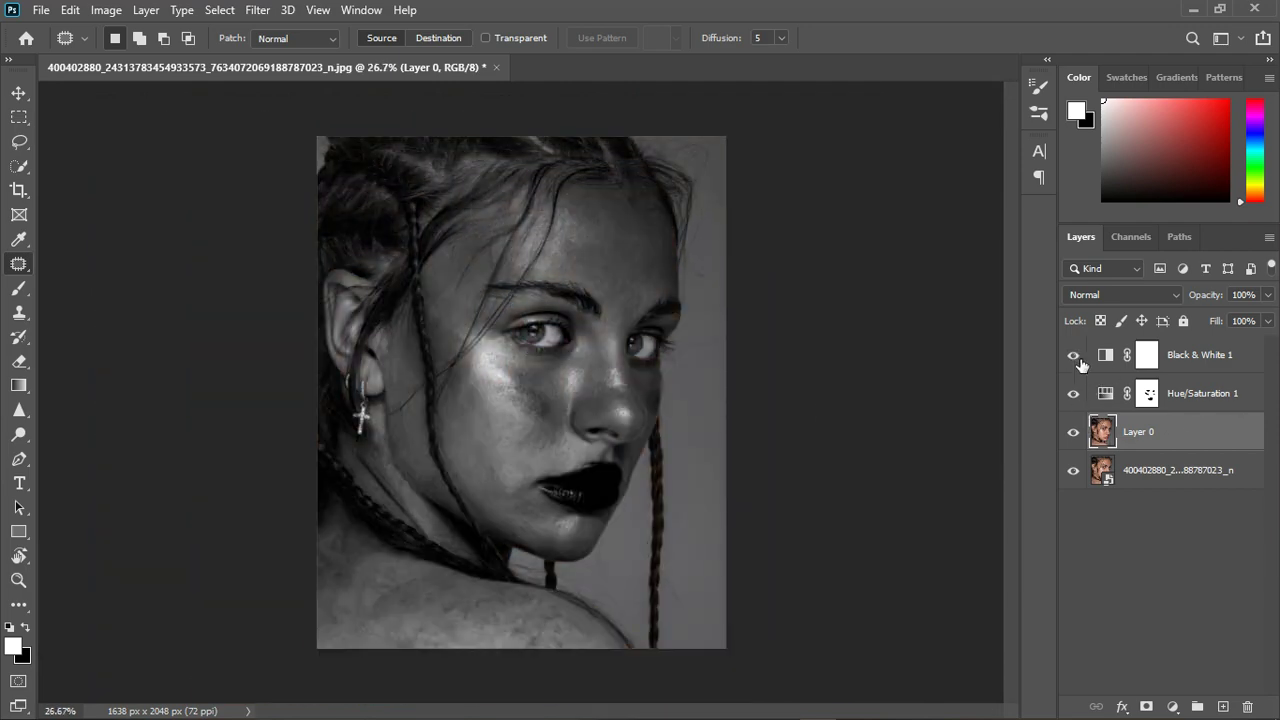
click(1241, 362)
key(Delete)
Stamp all visible layers into a new layer above Hue/Saturation 1 and duplicate the stamped layer twice.
scroll(535, 362, up, 1)
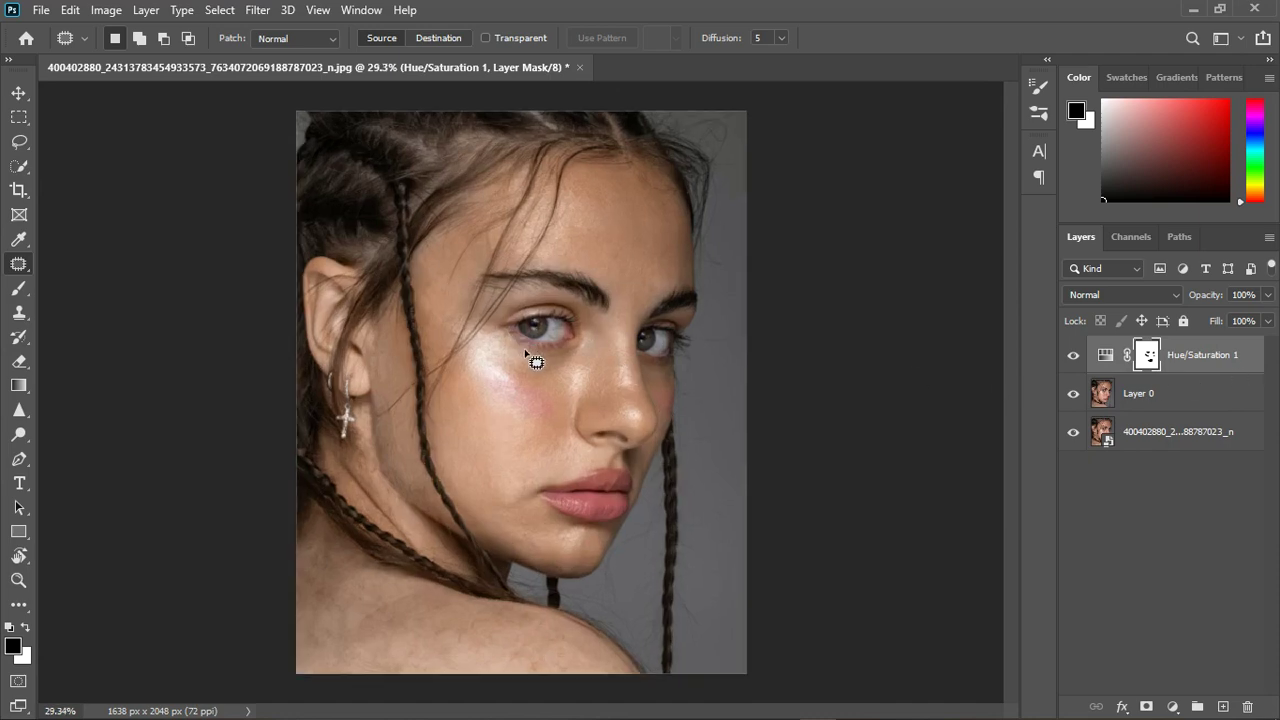
scroll(535, 362, up, 2)
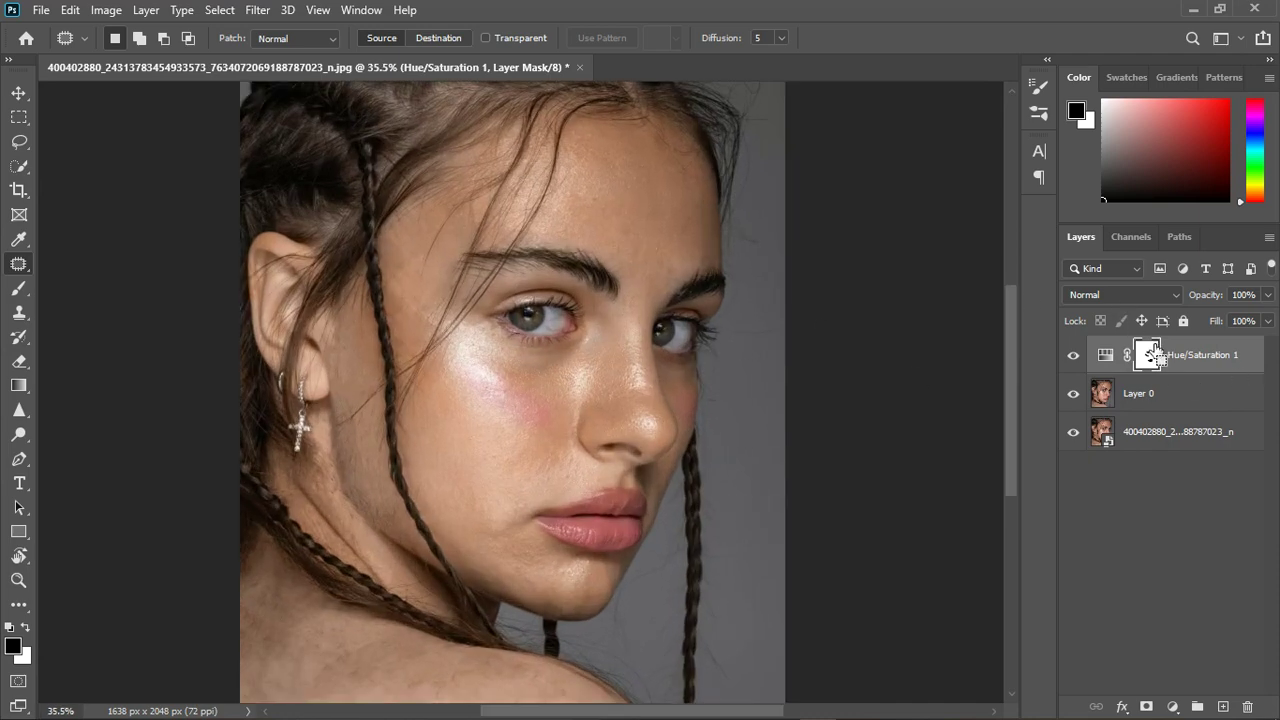
key(ctrl+shift+alt+e)
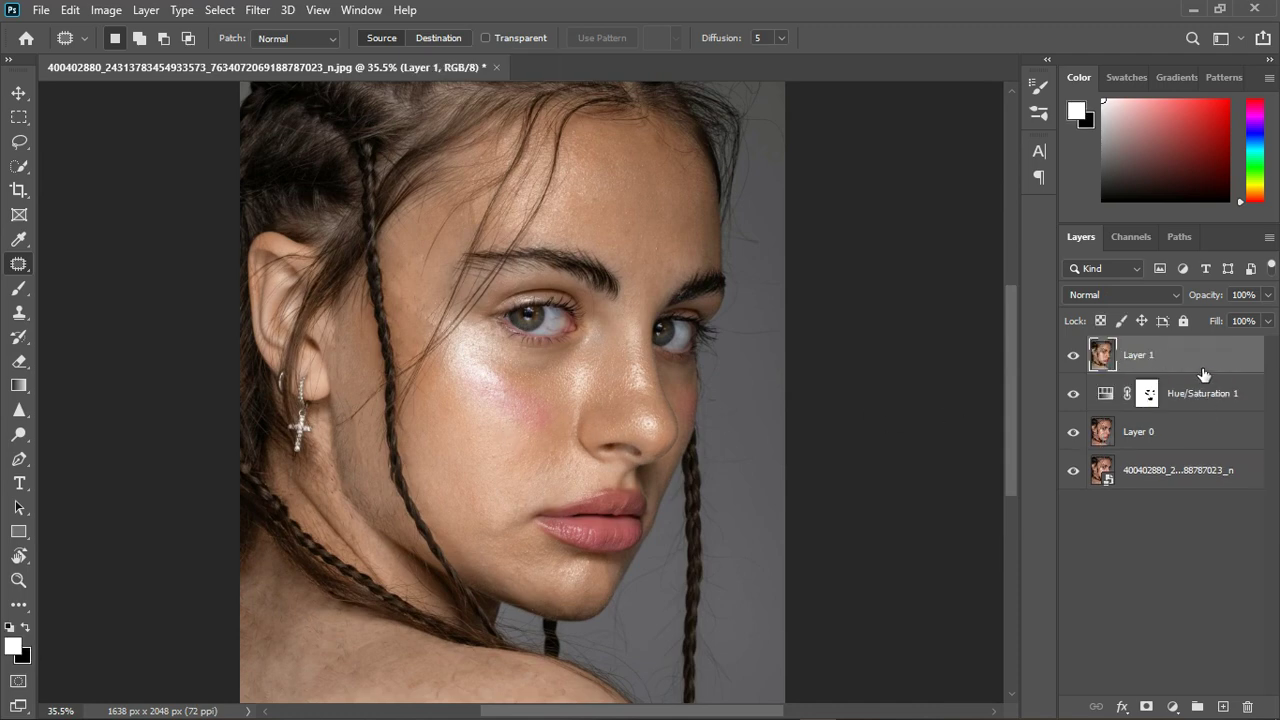
key(ctrl+j)
key(ctrl+j)
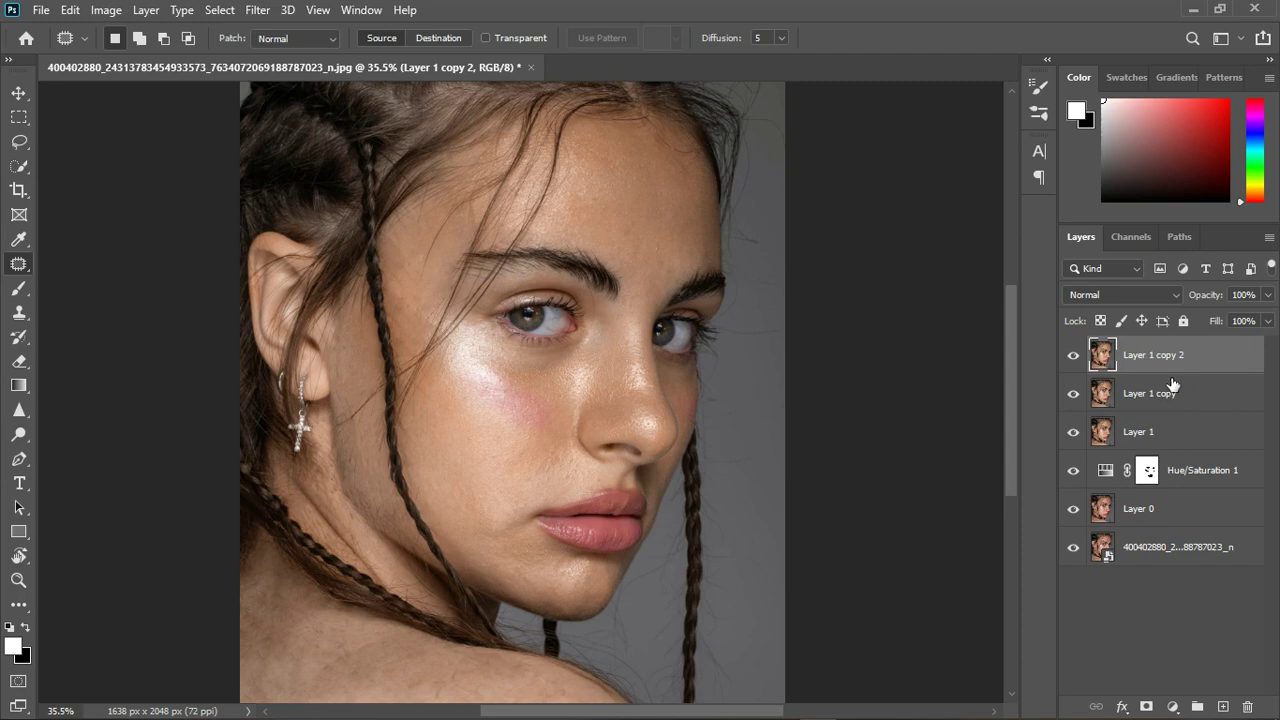
Rename the lower duplicate, Layer 1 copy, as color.
click(1168, 403)
double_click(1172, 395)
text(colo)
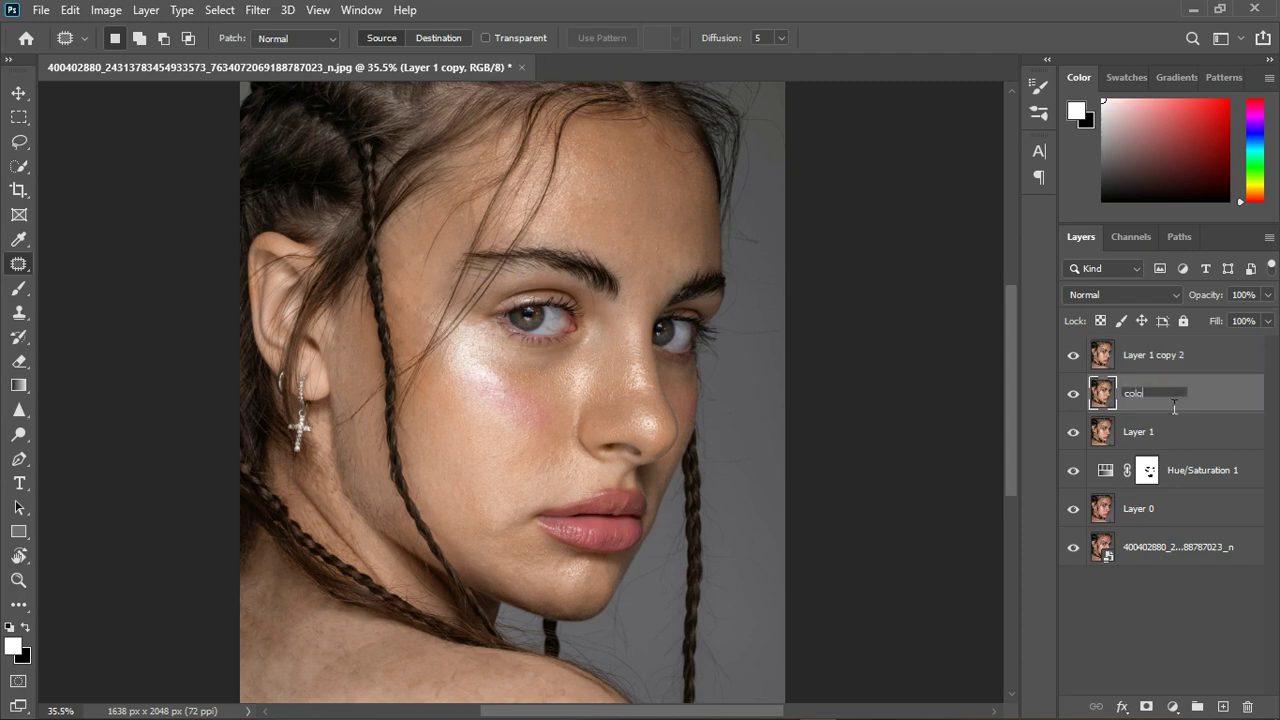
text(r)
key(Return)
Rename the topmost duplicate, Layer 1 copy 2, as texture.
click(1166, 369)
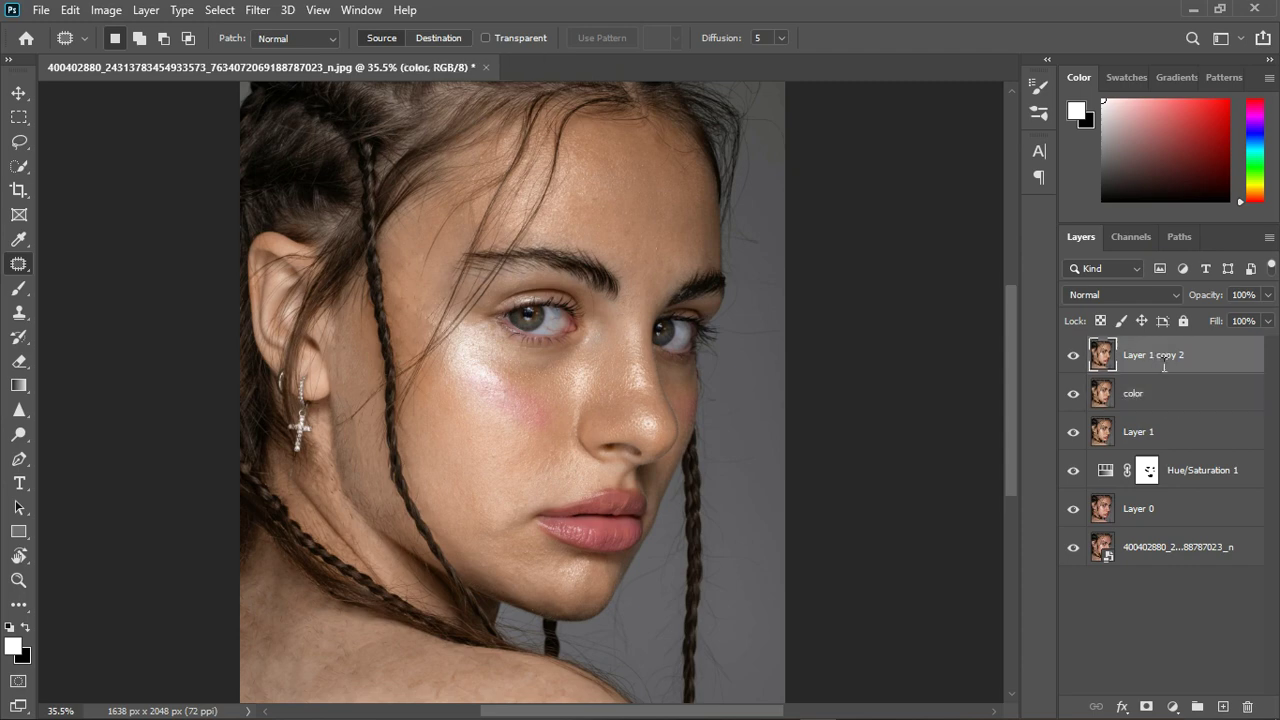
double_click(1164, 367)
text(texture)
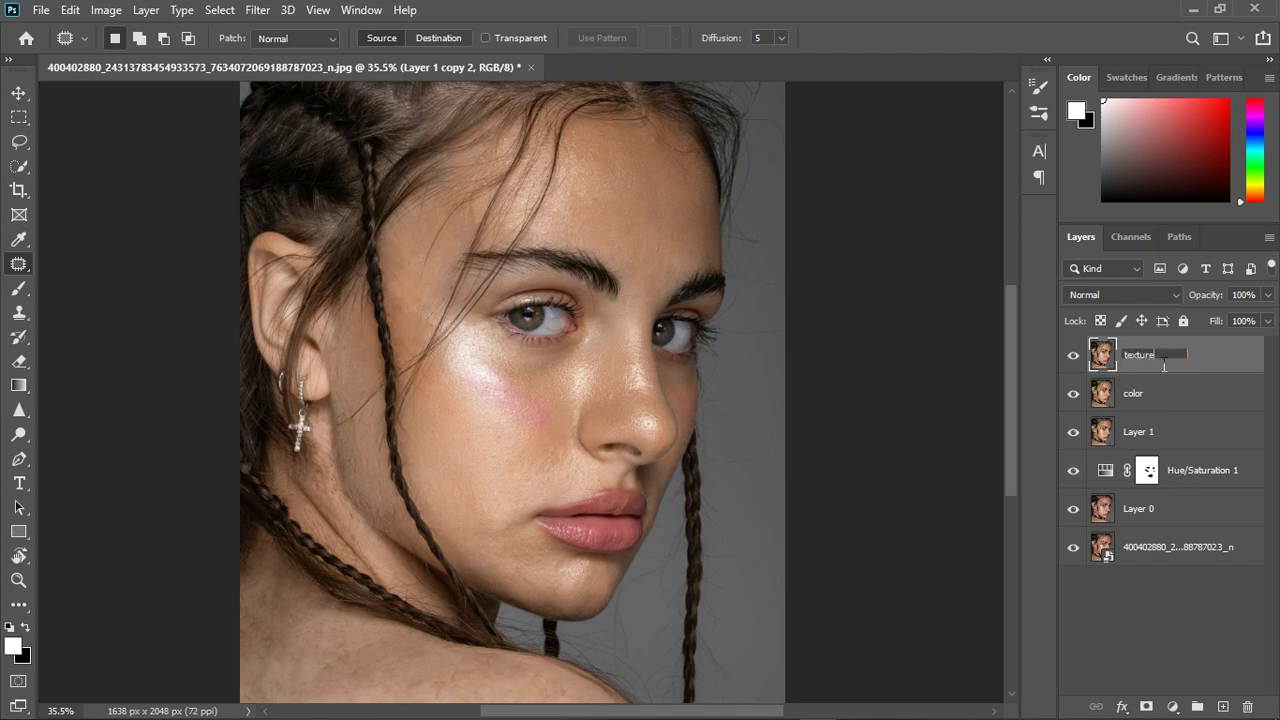
key(Return)
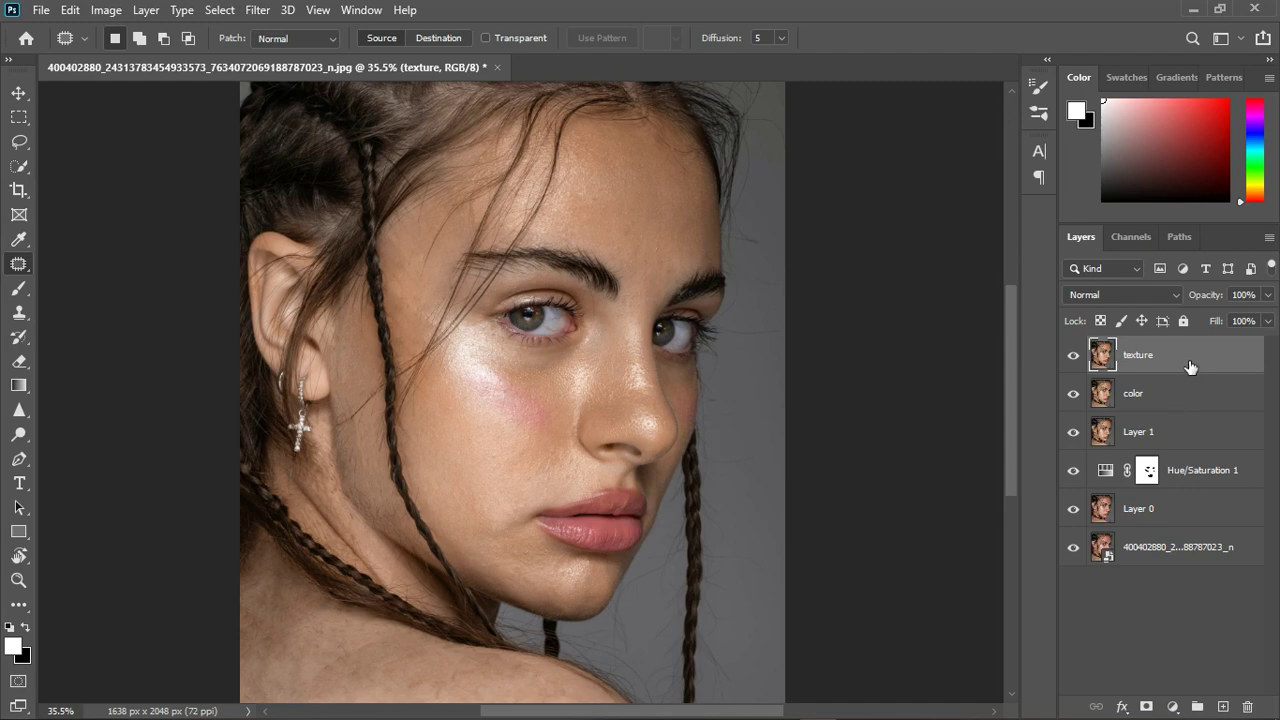
Hide the texture layer and apply the basic Blur filter to the color layer.
click(1150, 395)
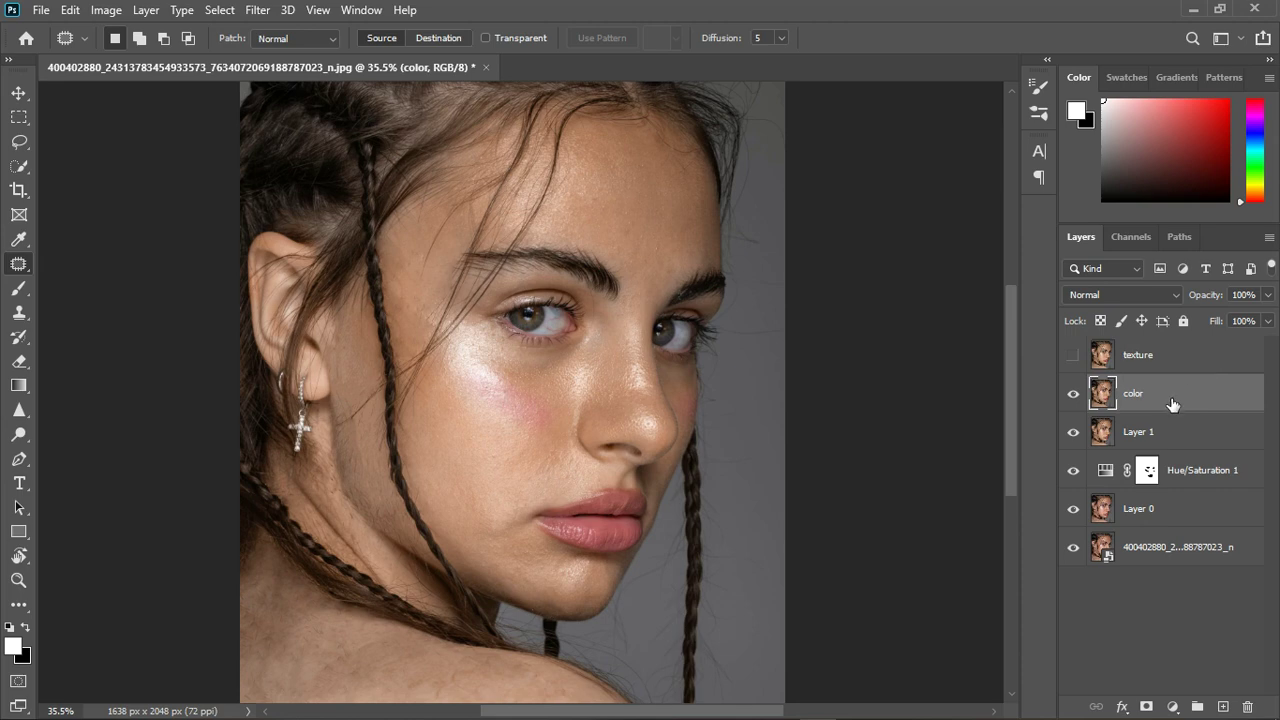
click(270, 14)
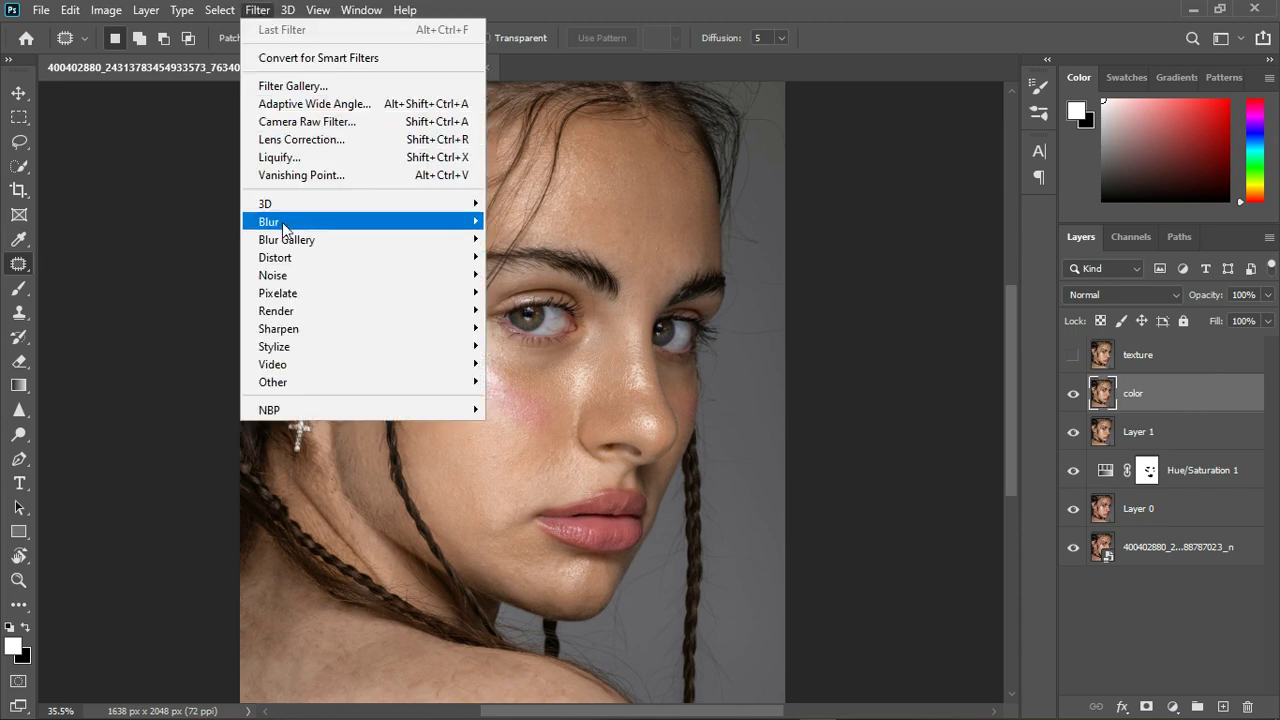
mouse_move(282, 222)
click(512, 239)
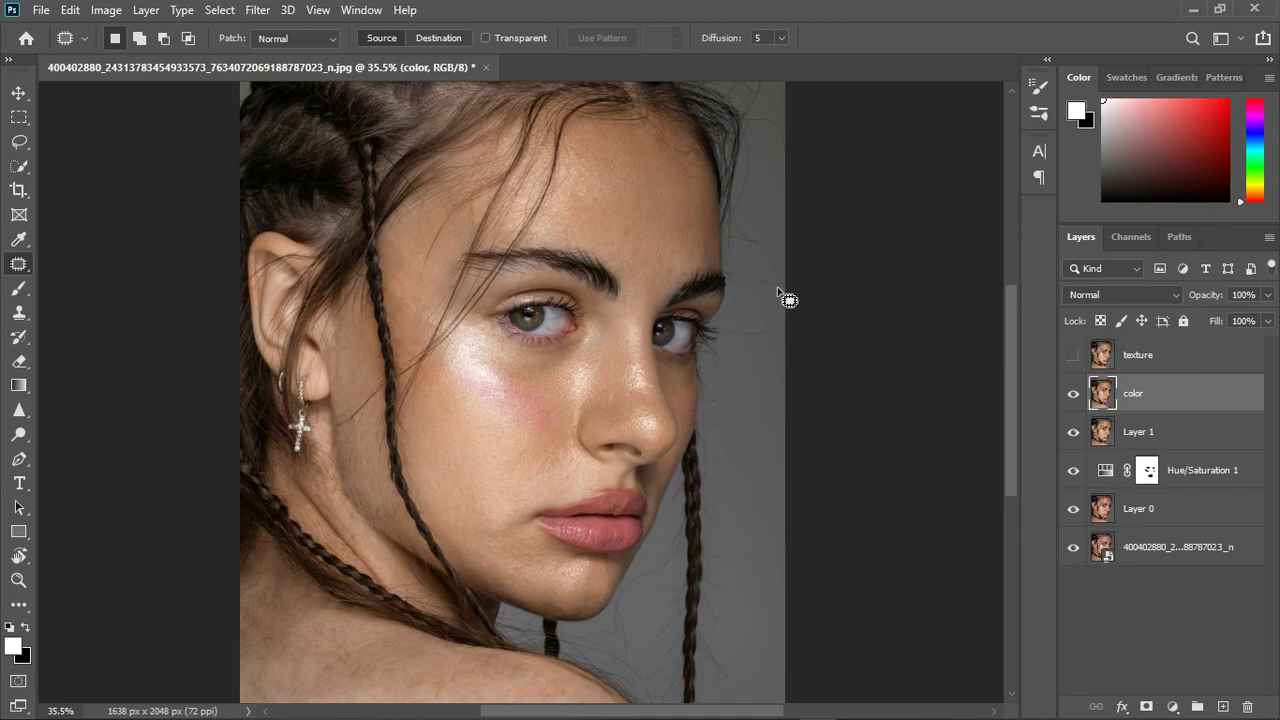
Apply a Gaussian Blur with a 2.5-pixel radius to the color layer.
click(257, 12)
mouse_move(307, 231)
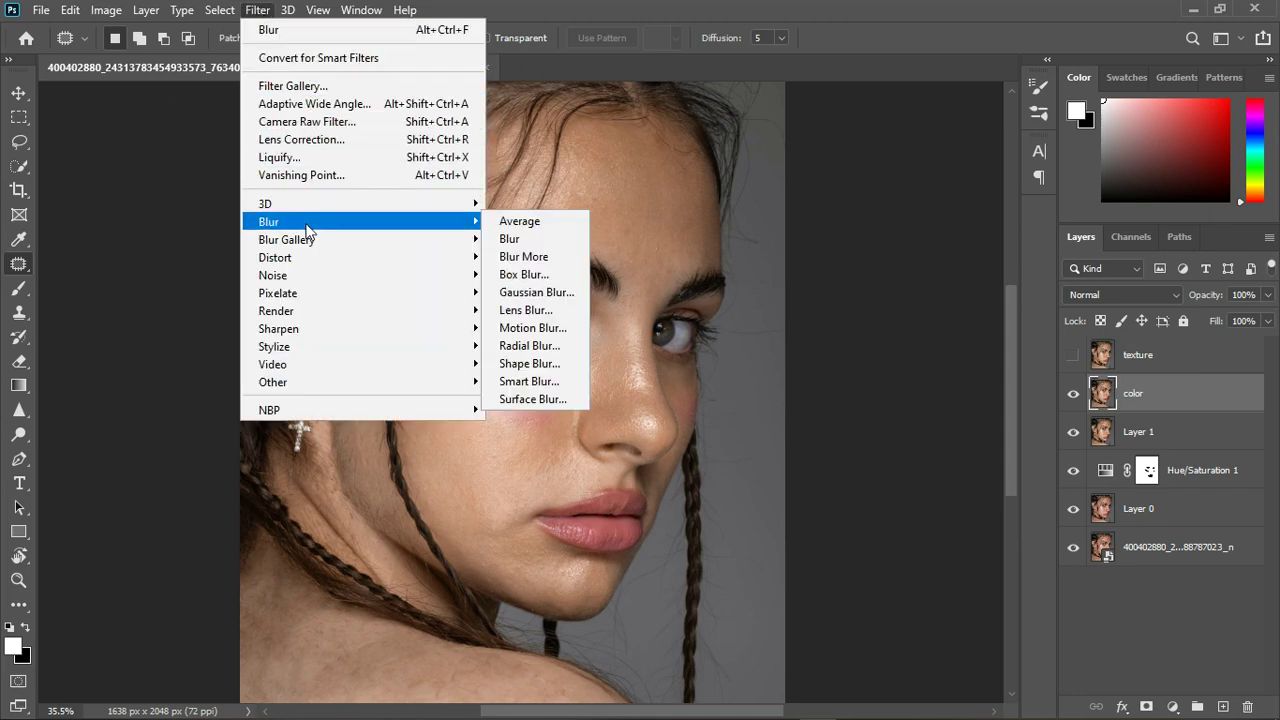
click(536, 292)
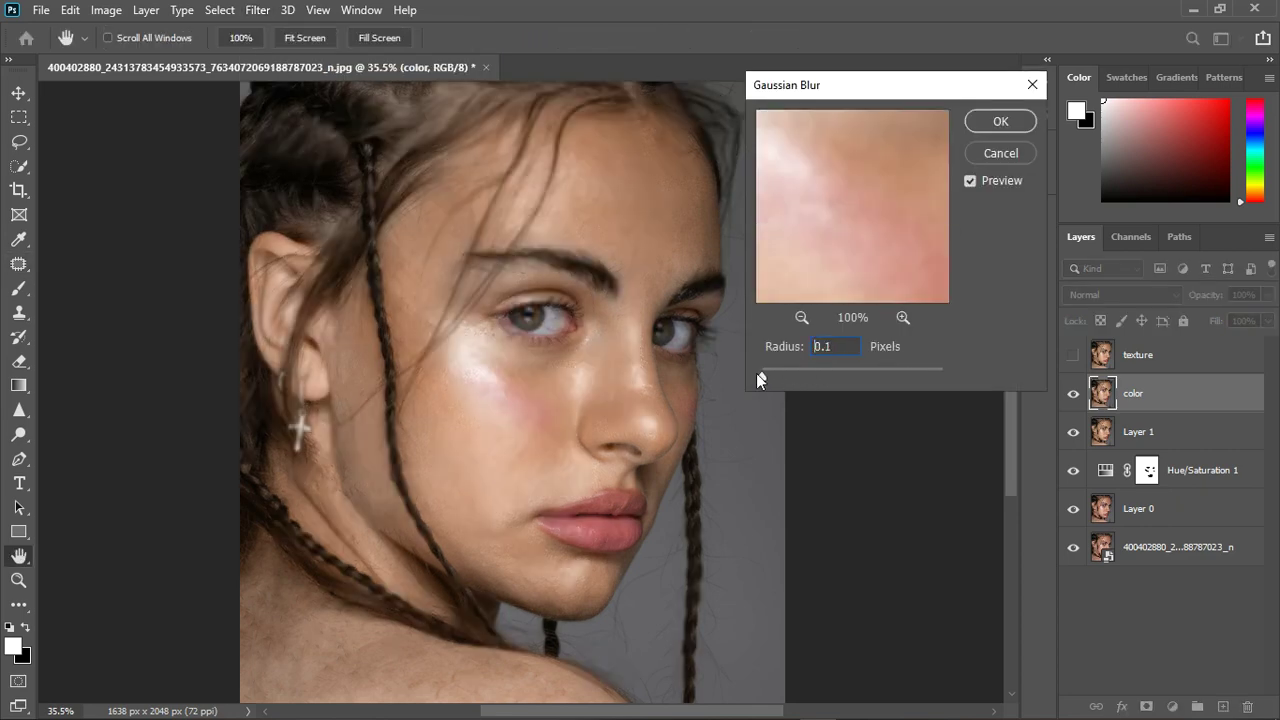
drag(756, 373, 754, 373)
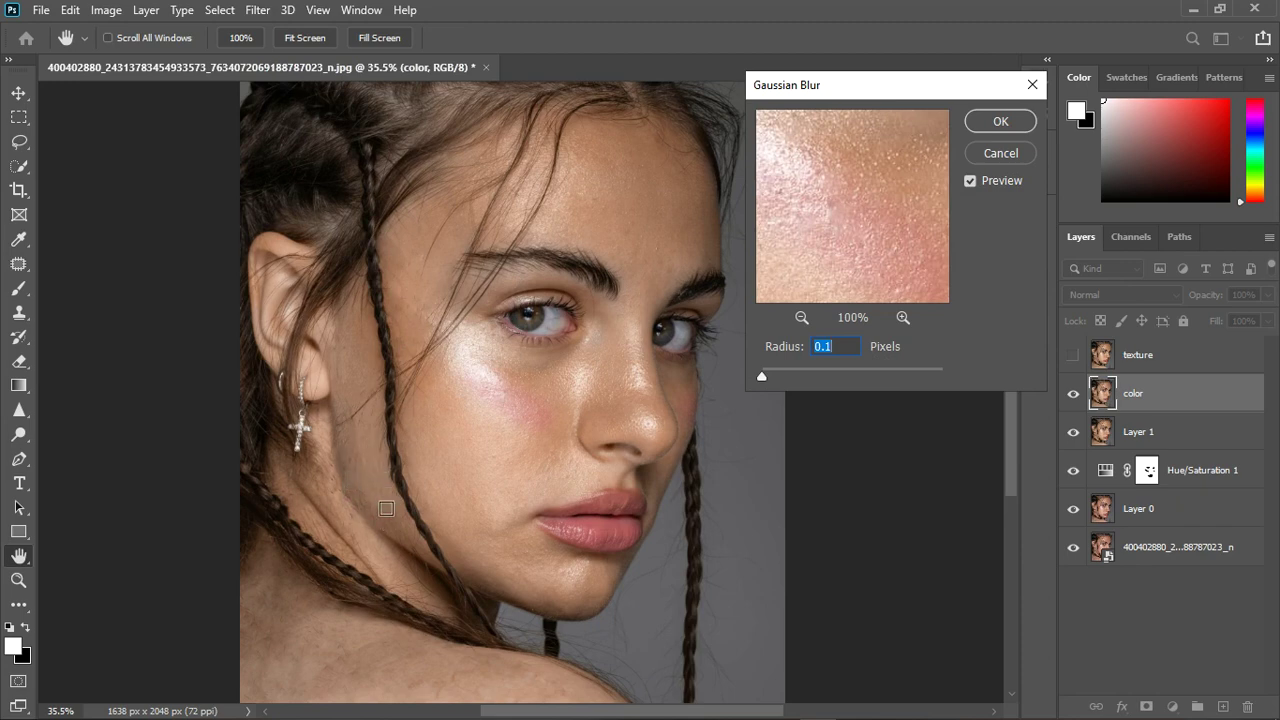
mouse_move(846, 270)
mouse_down()
mouse_move(955, 122)
mouse_move(808, 263)
mouse_move(886, 163)
mouse_move(866, 315)
mouse_move(857, 234)
mouse_move(855, 262)
mouse_up()
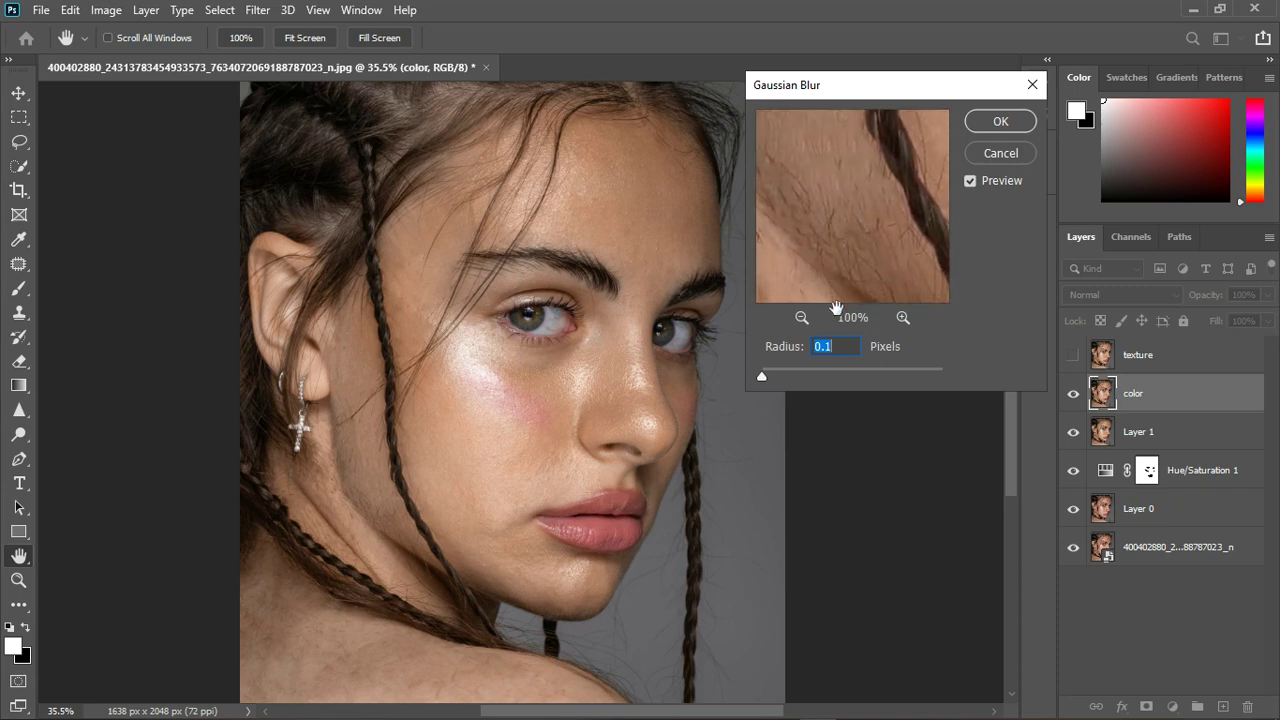
drag(760, 379, 777, 376)
drag(777, 376, 786, 376)
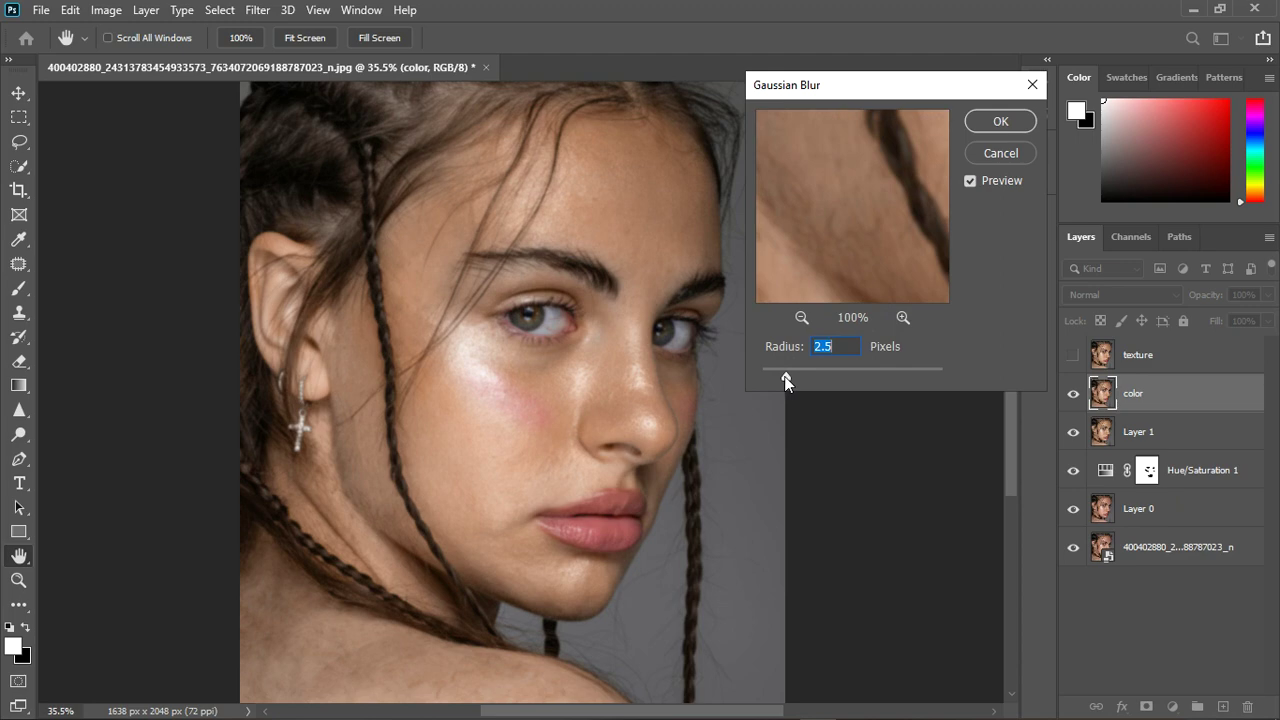
click(987, 123)
key(j)
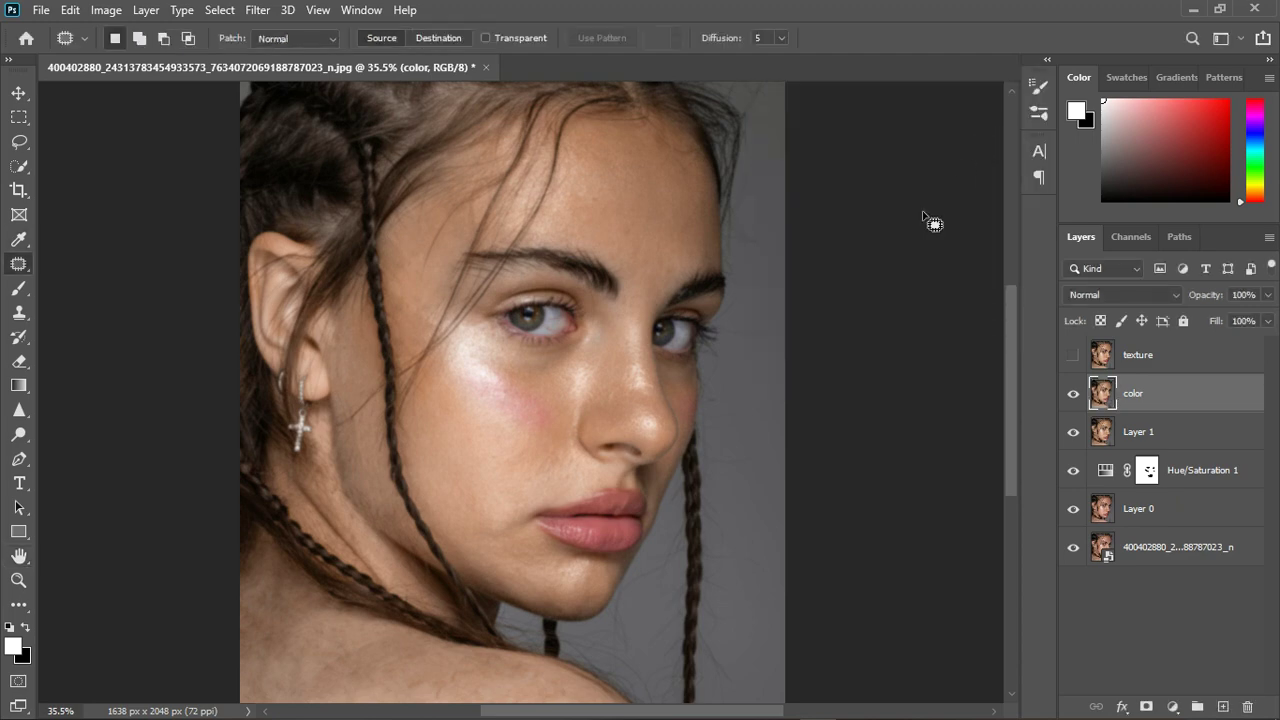
Show the texture layer and use Apply Image on it with the color layer as source, Subtract blending, scale 2 and offset 128.
click(1076, 395)
click(1204, 368)
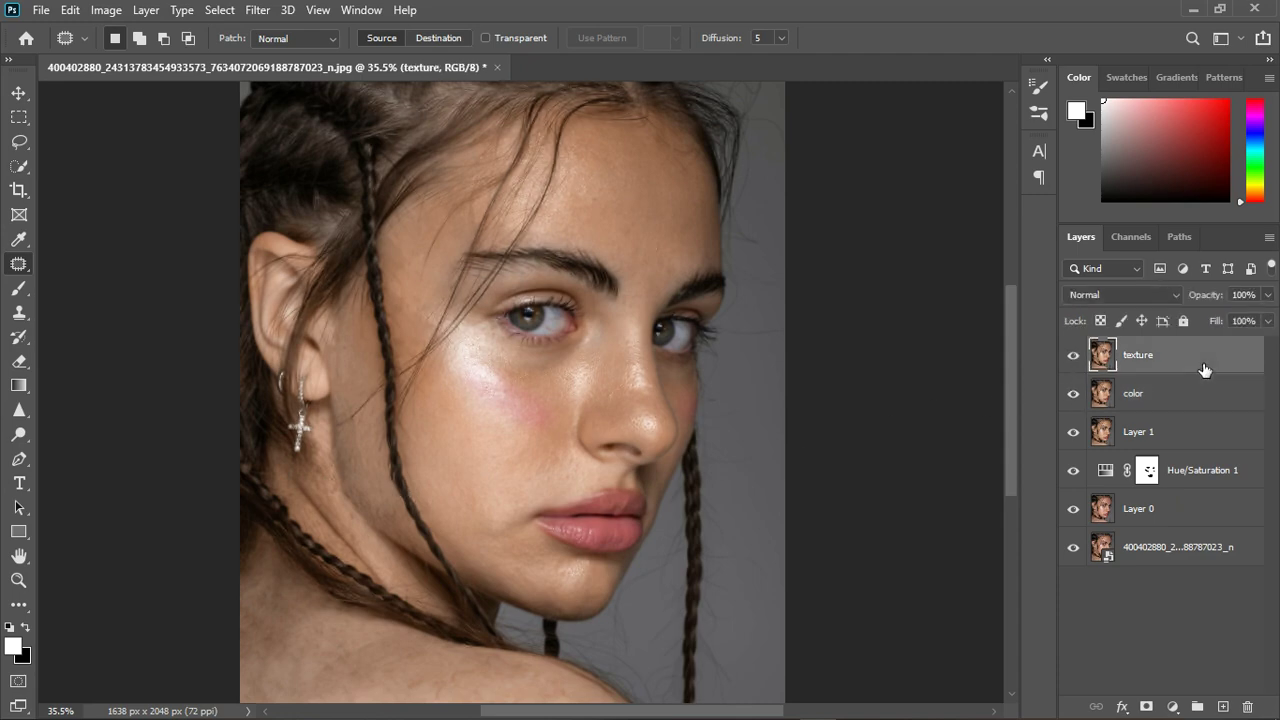
click(71, 12)
click(71, 13)
click(104, 12)
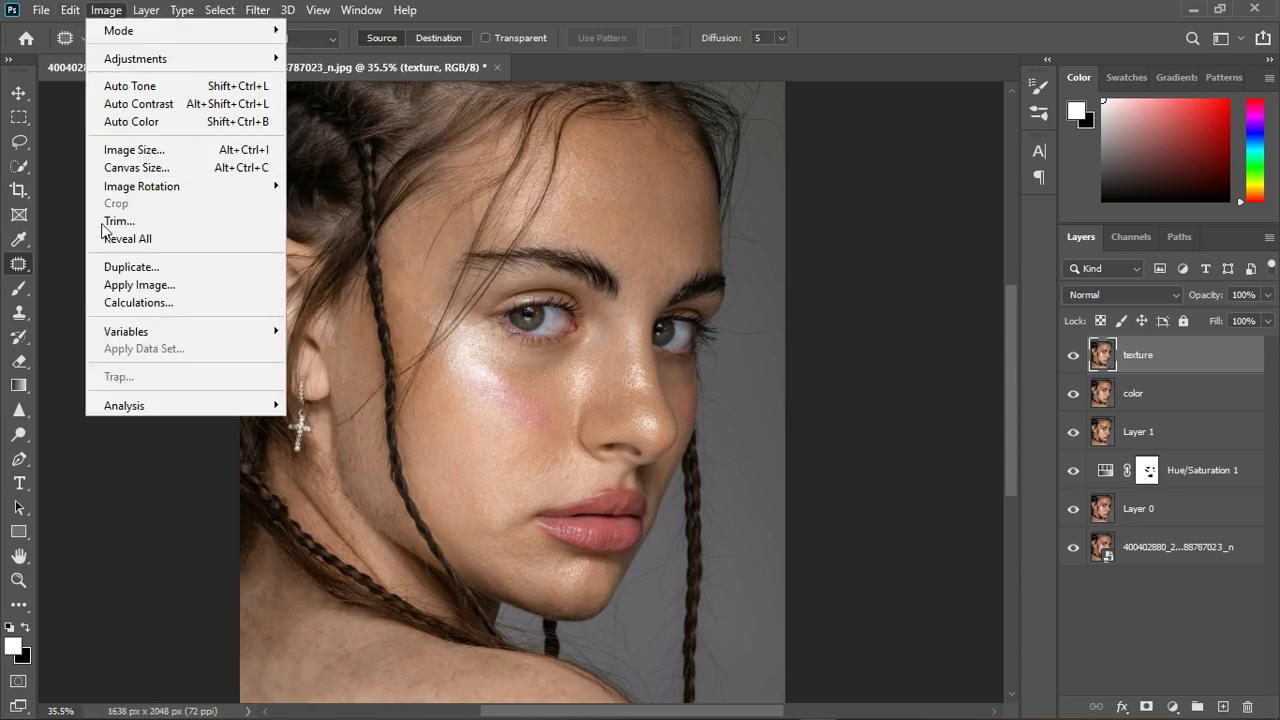
click(112, 287)
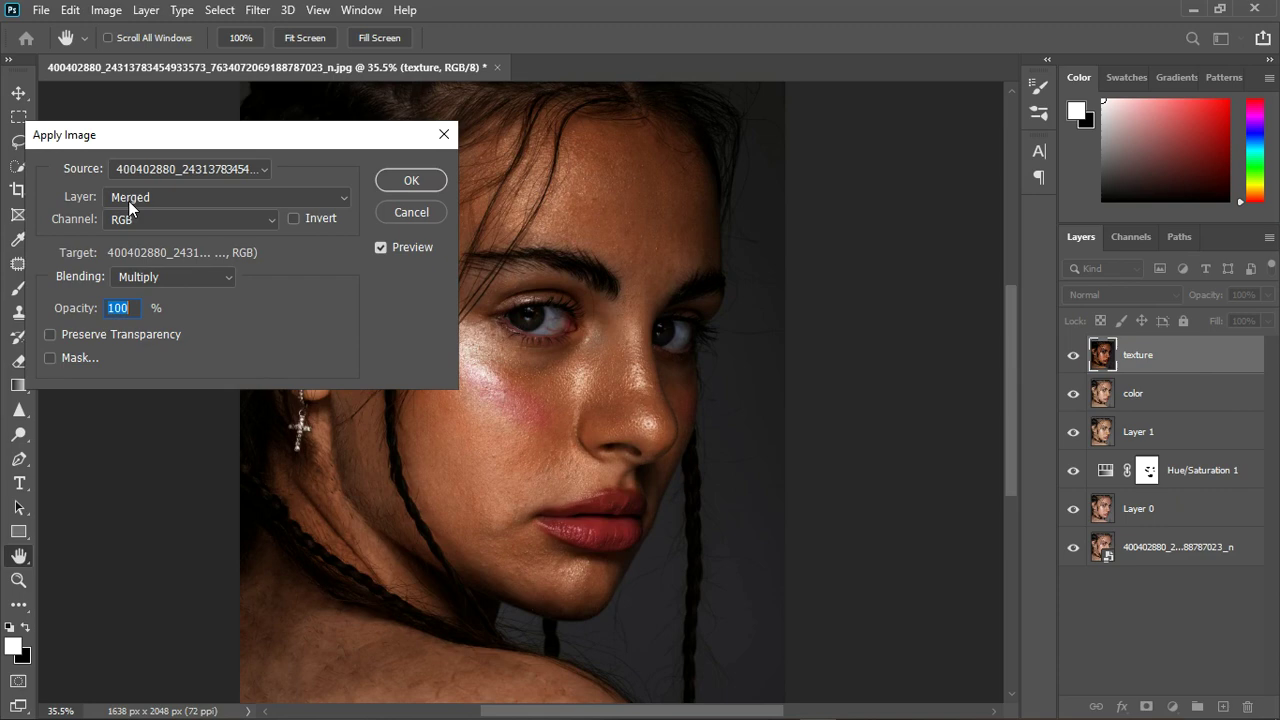
click(133, 197)
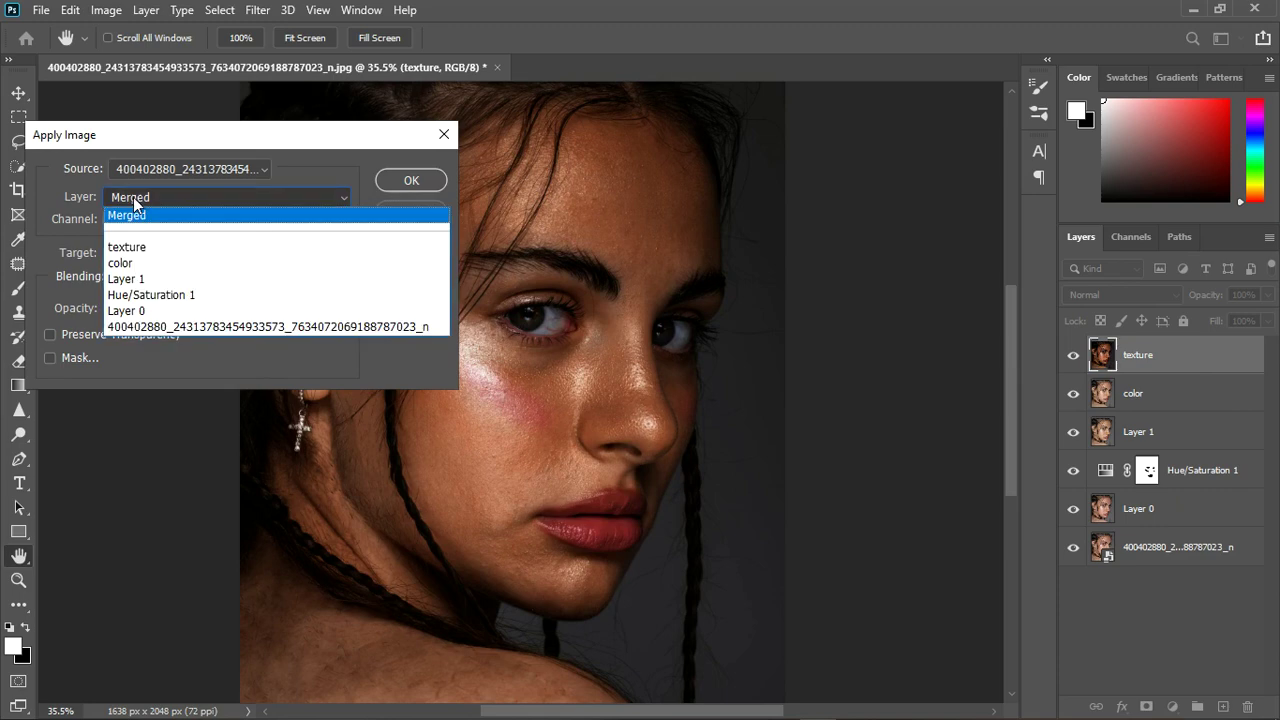
click(130, 262)
click(170, 278)
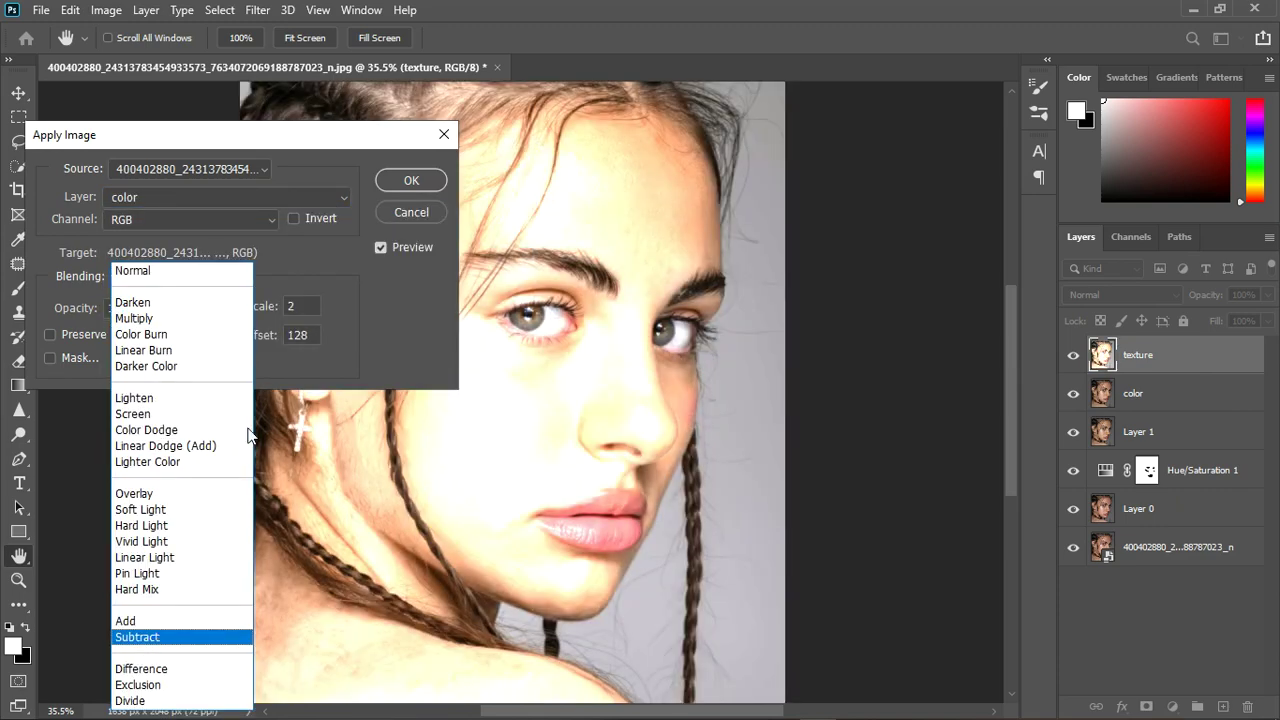
key(Return)
click(408, 179)
key(j)
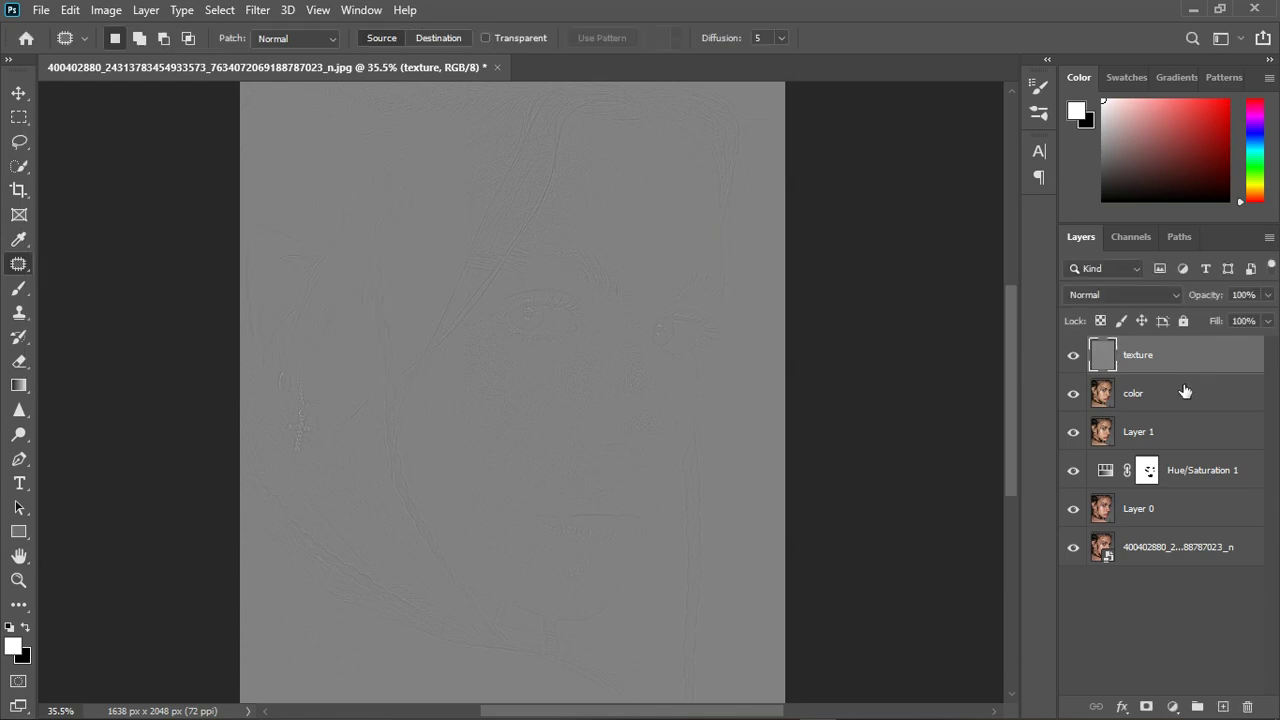
Set the texture layer's blend mode to Linear Light.
click(1142, 295)
click(1108, 535)
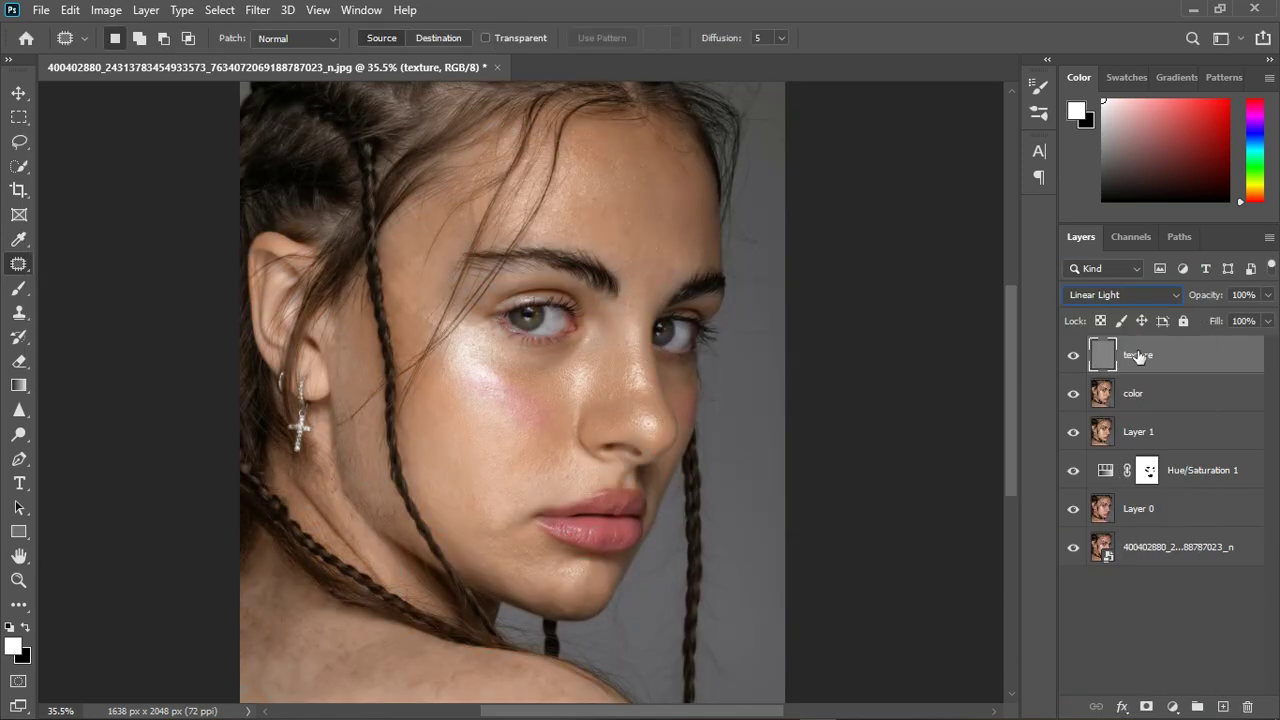
On the color layer, blend the shadowed skin between the ear and the front braid with the Mixer Brush at size 90.
click(1152, 402)
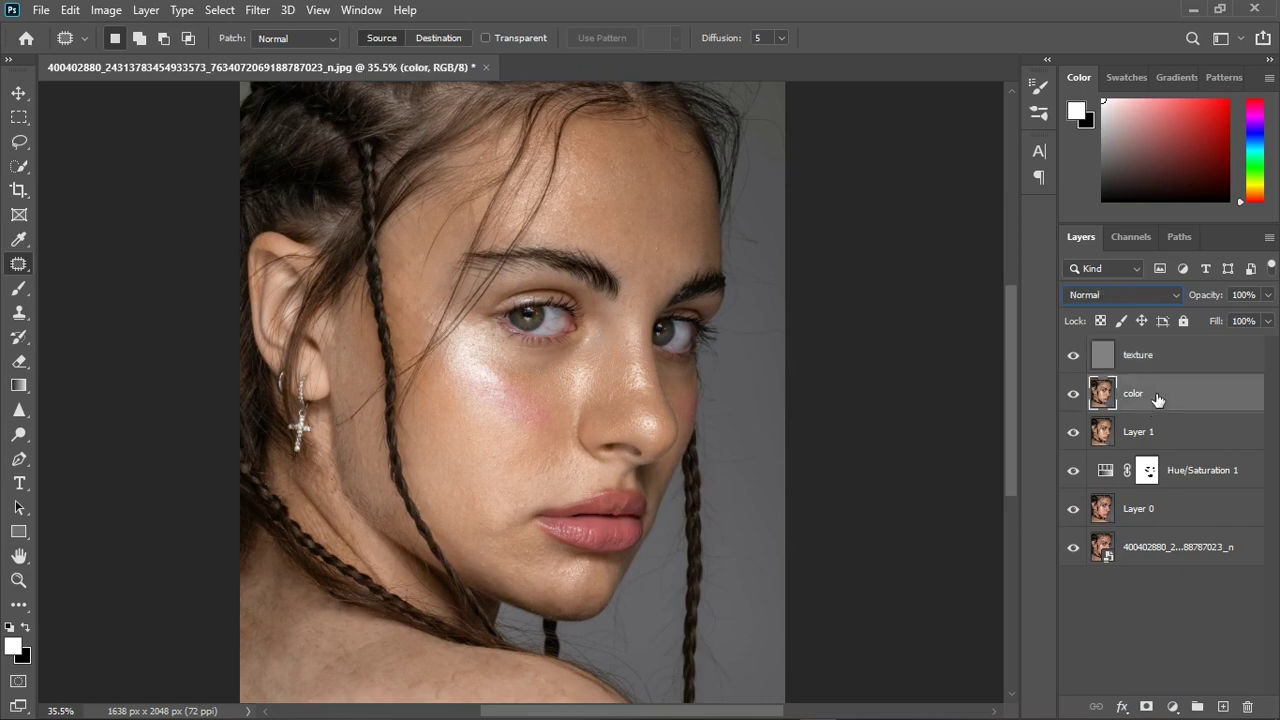
click(14, 300)
click(75, 337)
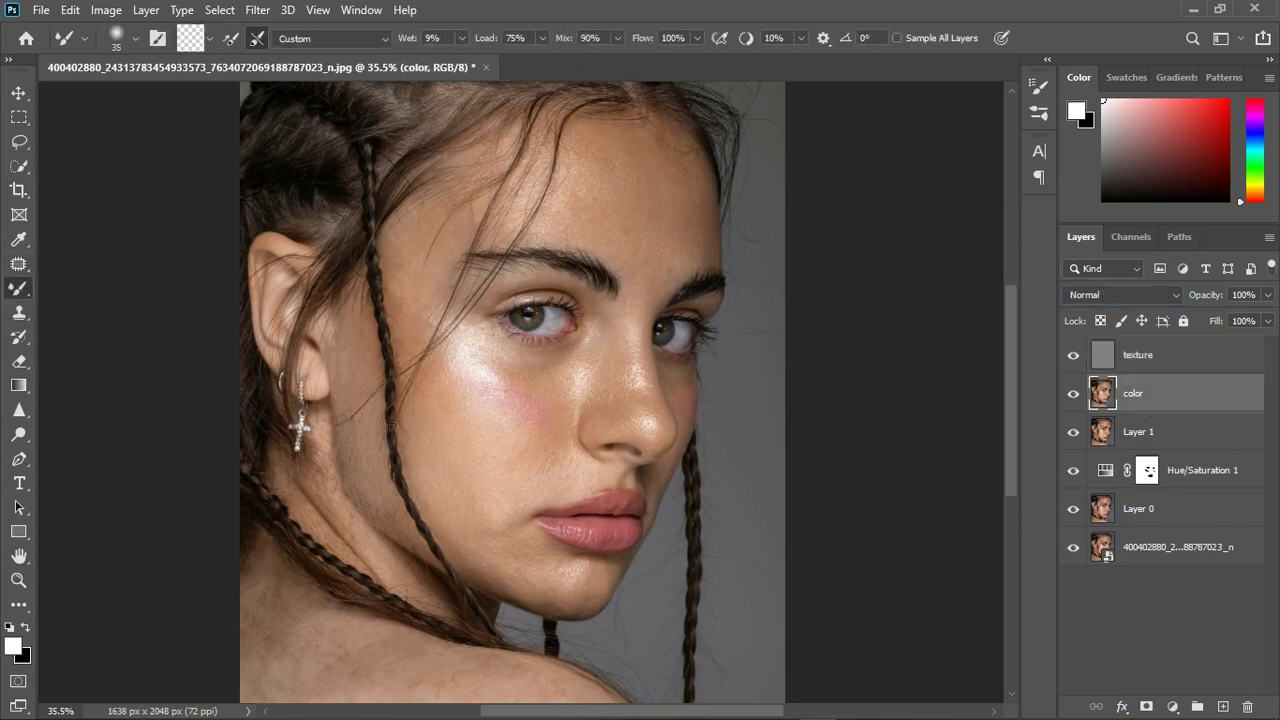
scroll(391, 427, up, 4)
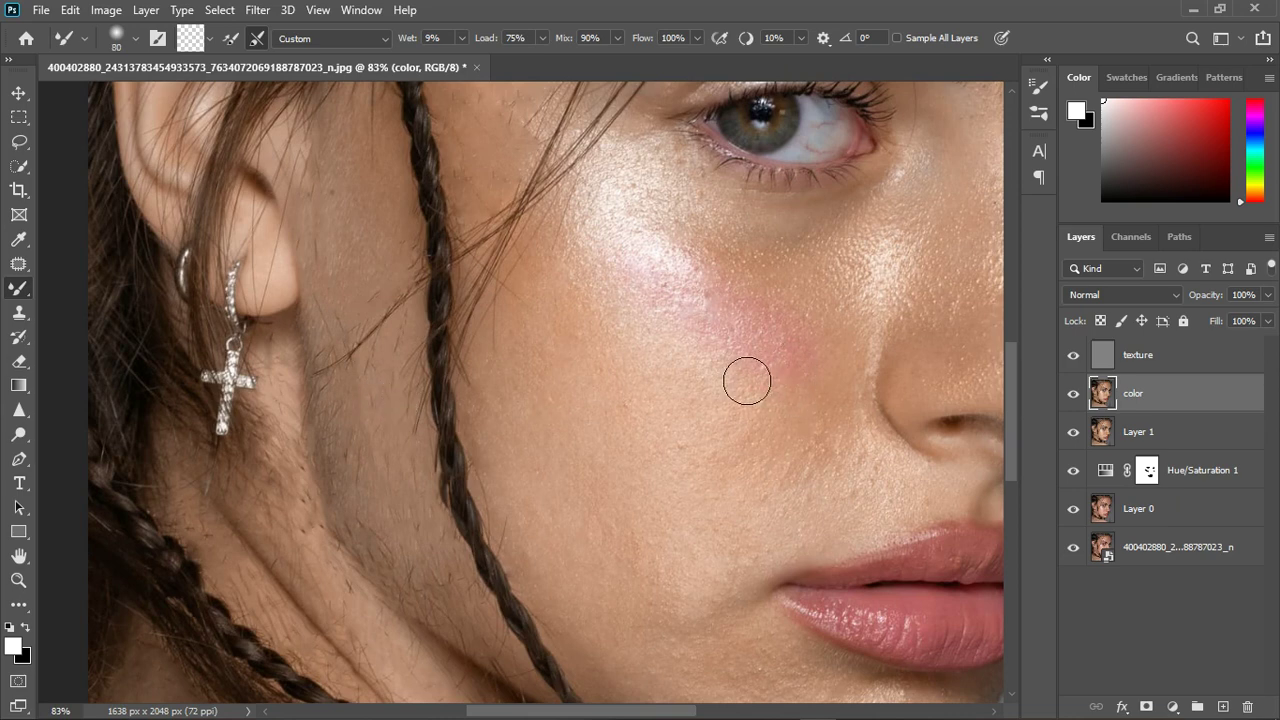
key(bracketright)
key(bracketright)
key(bracketright)
key(bracketright)
key(bracketright)
key(bracketright)
key(bracketright)
key(bracketright)
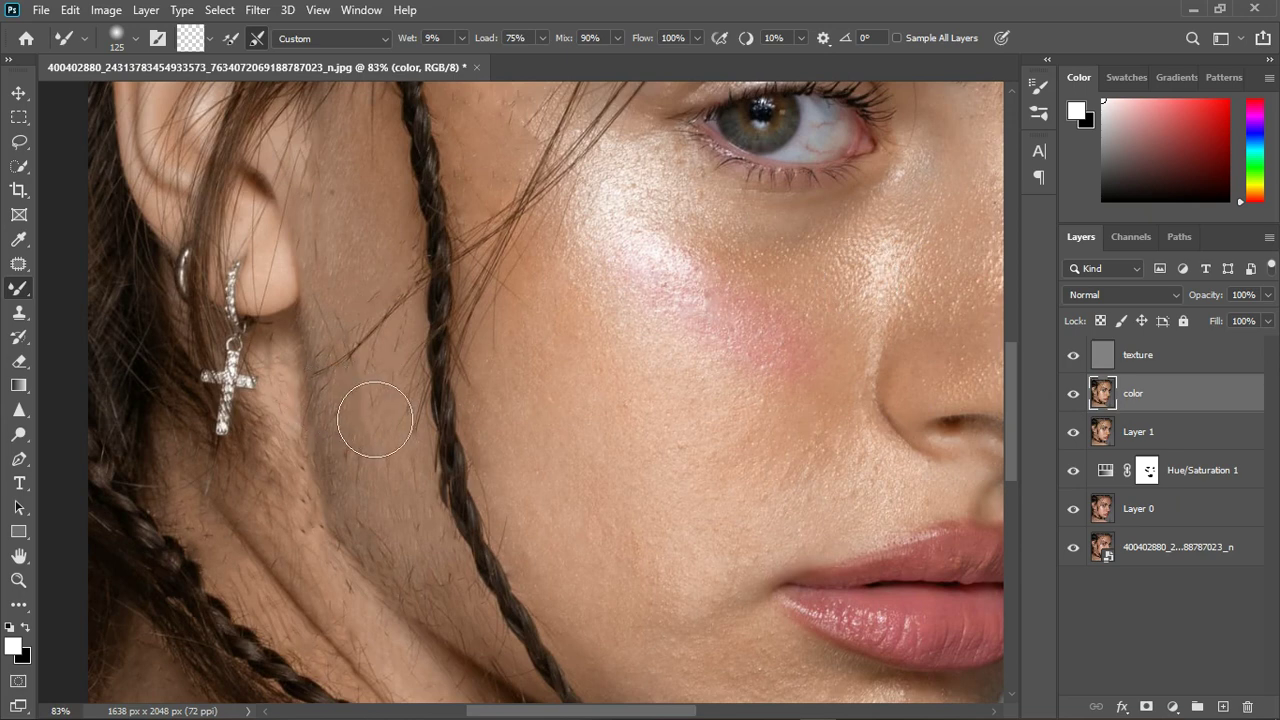
key(bracketleft)
key(bracketleft)
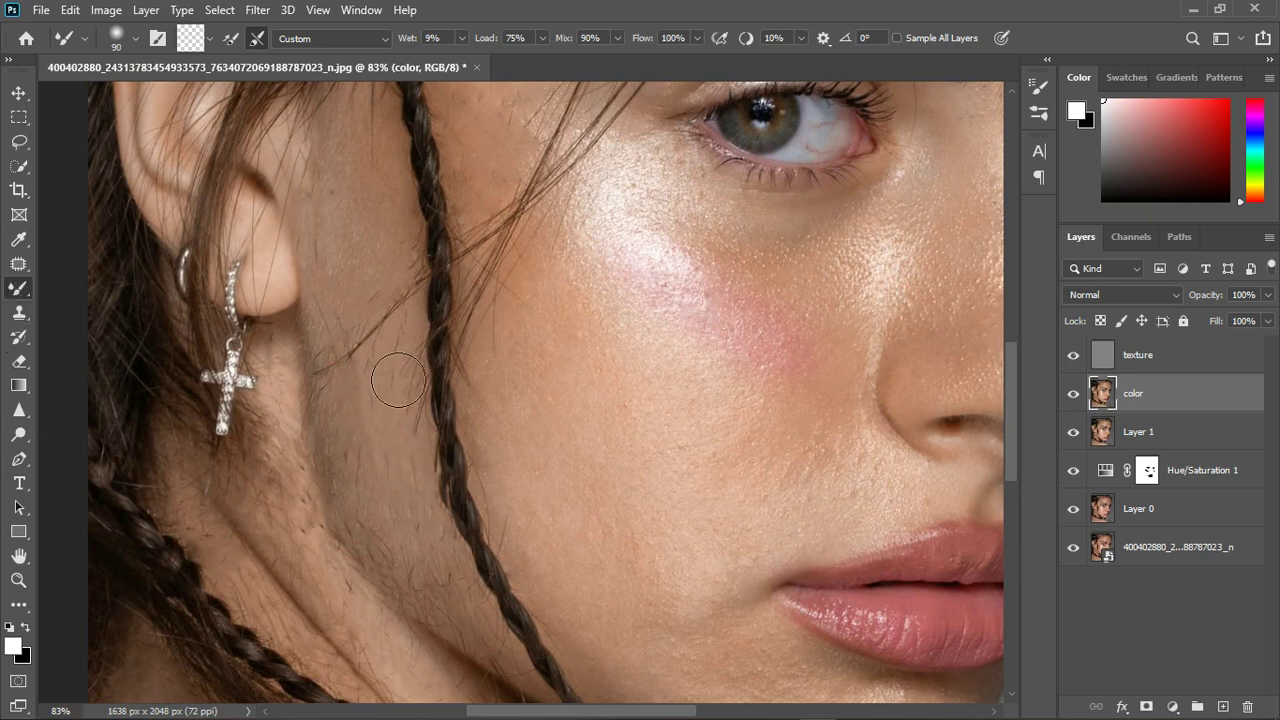
mouse_move(386, 371)
mouse_down()
mouse_move(392, 417)
mouse_move(371, 371)
mouse_move(355, 396)
mouse_move(368, 436)
mouse_move(396, 409)
mouse_move(424, 537)
mouse_move(413, 513)
mouse_move(402, 586)
mouse_move(373, 518)
mouse_move(431, 634)
mouse_move(445, 585)
mouse_up()
Continue smoothing the neck skin below the earring on the color layer, reducing the Mixer Brush size to 70.
scroll(329, 286, down, 4)
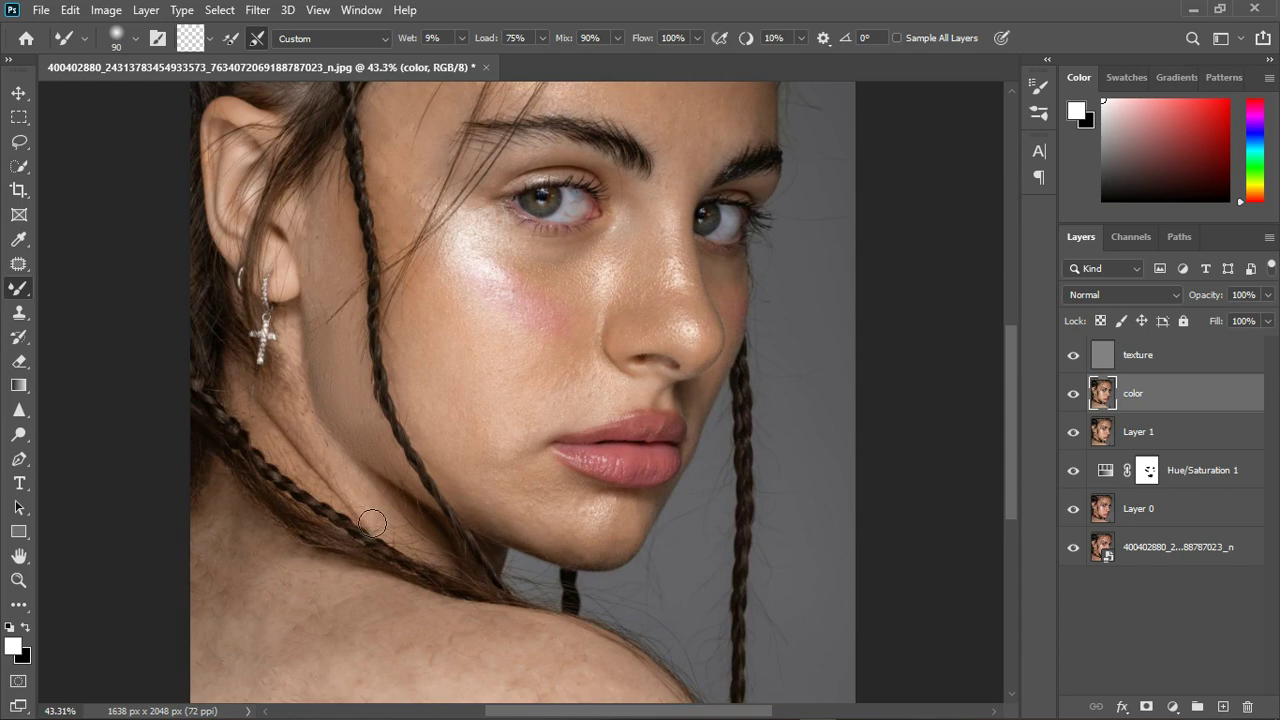
scroll(378, 500, up, 1)
scroll(349, 476, up, 3)
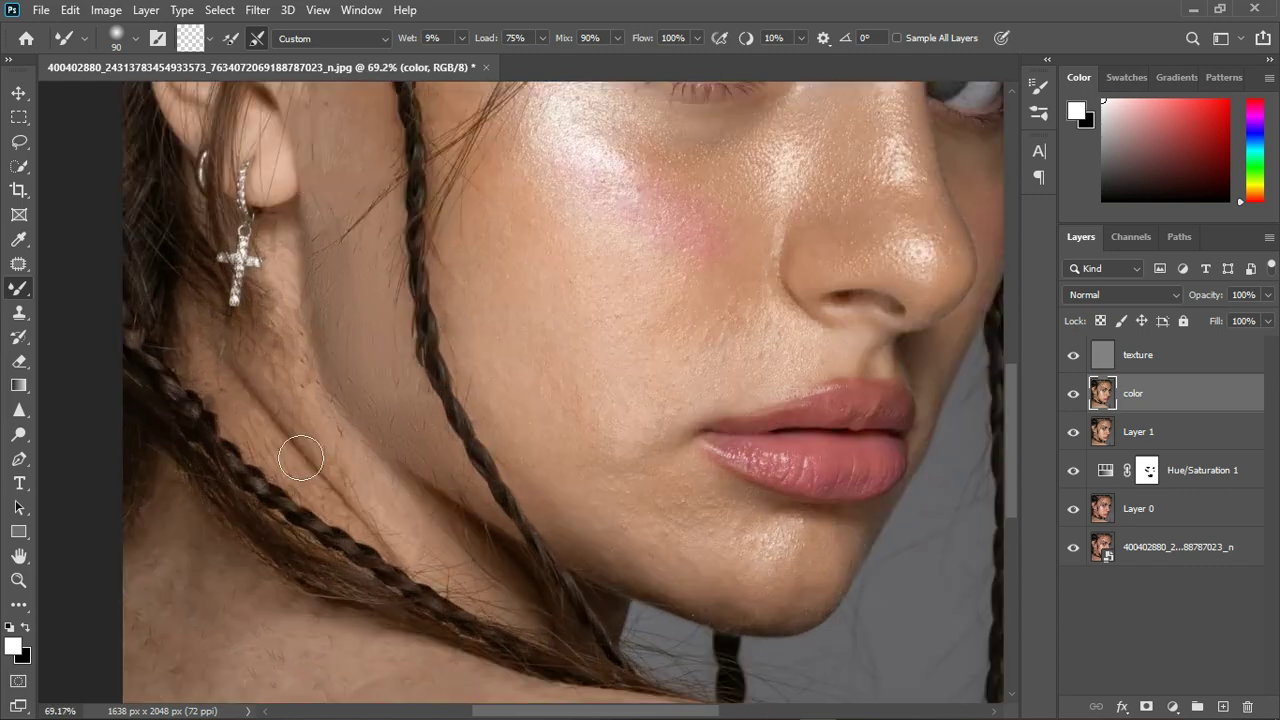
scroll(308, 455, down, 5)
key(bracketleft)
key(bracketleft)
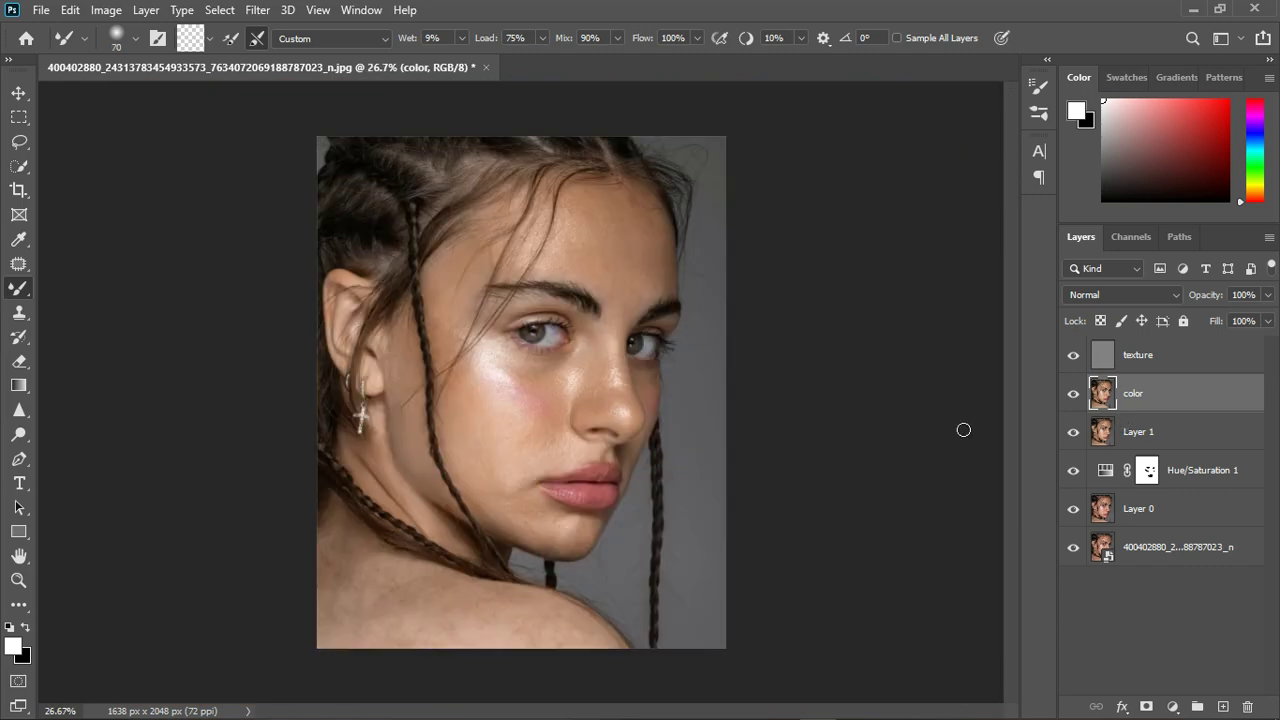
scroll(402, 467, up, 1)
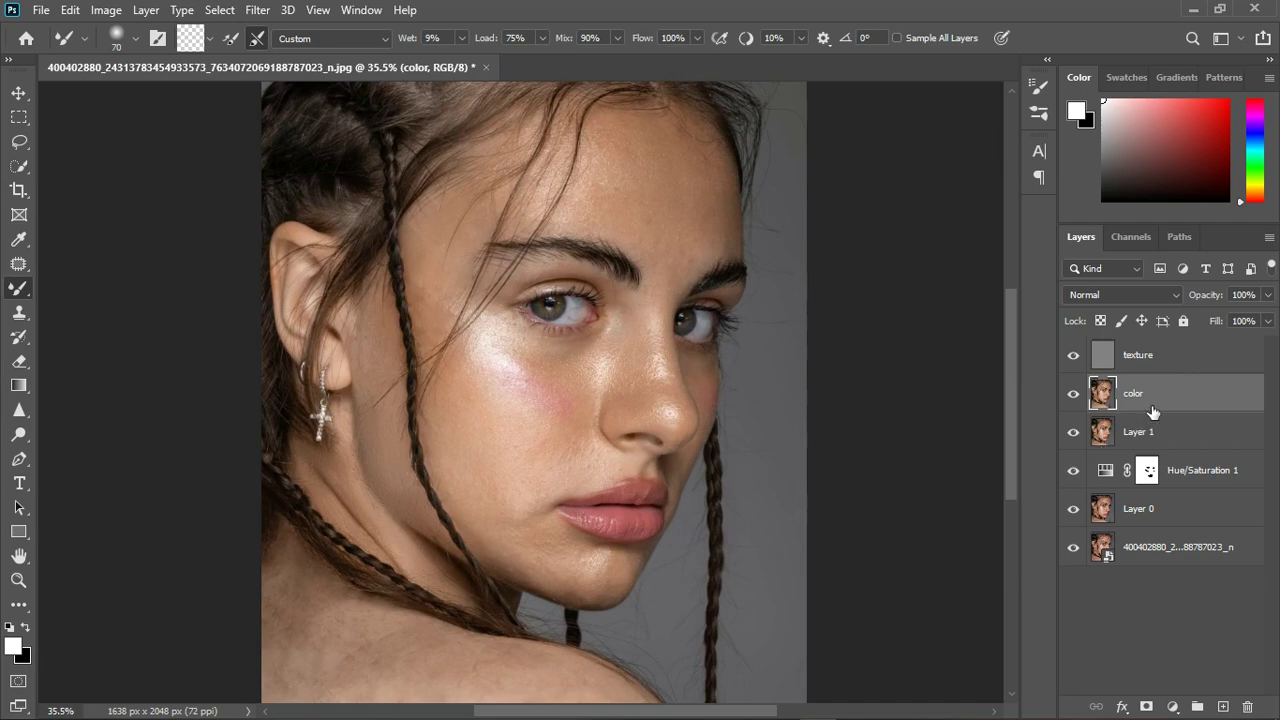
On the texture layer, clone clean skin texture over the fine hairs between the ear and the braid with the Clone Stamp at size 35.
click(1168, 362)
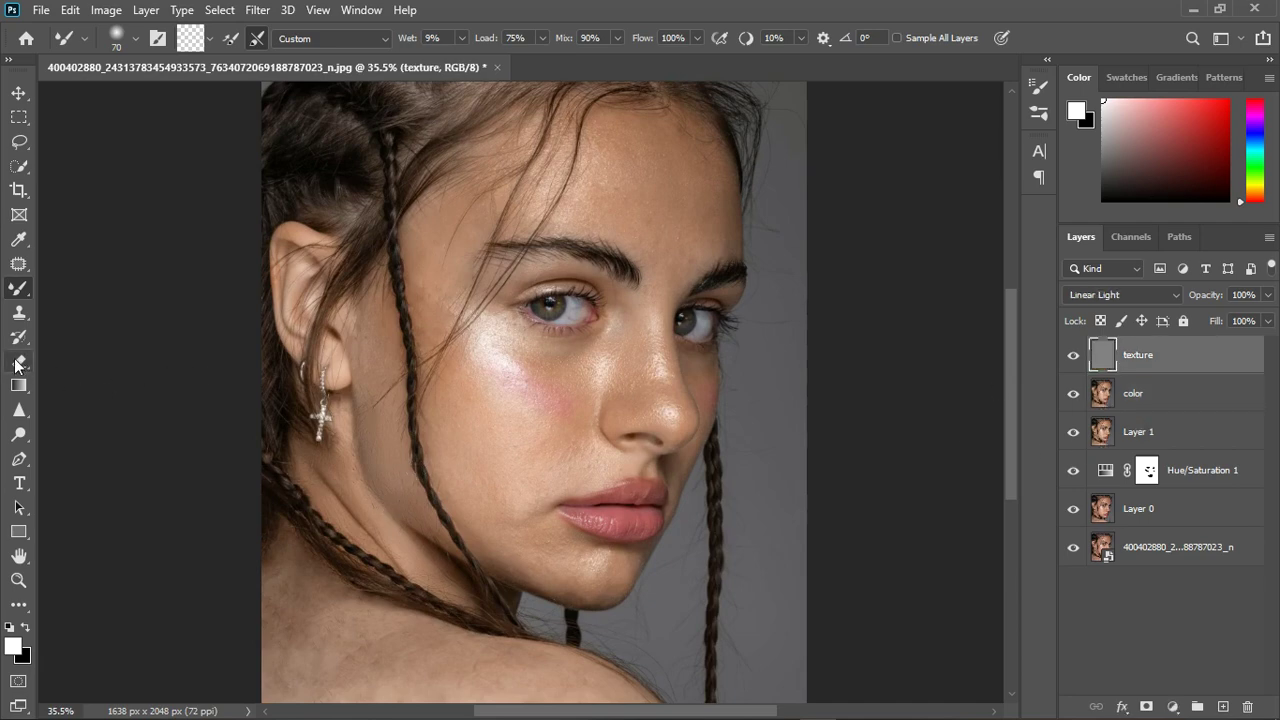
click(19, 312)
scroll(390, 440, up, 3)
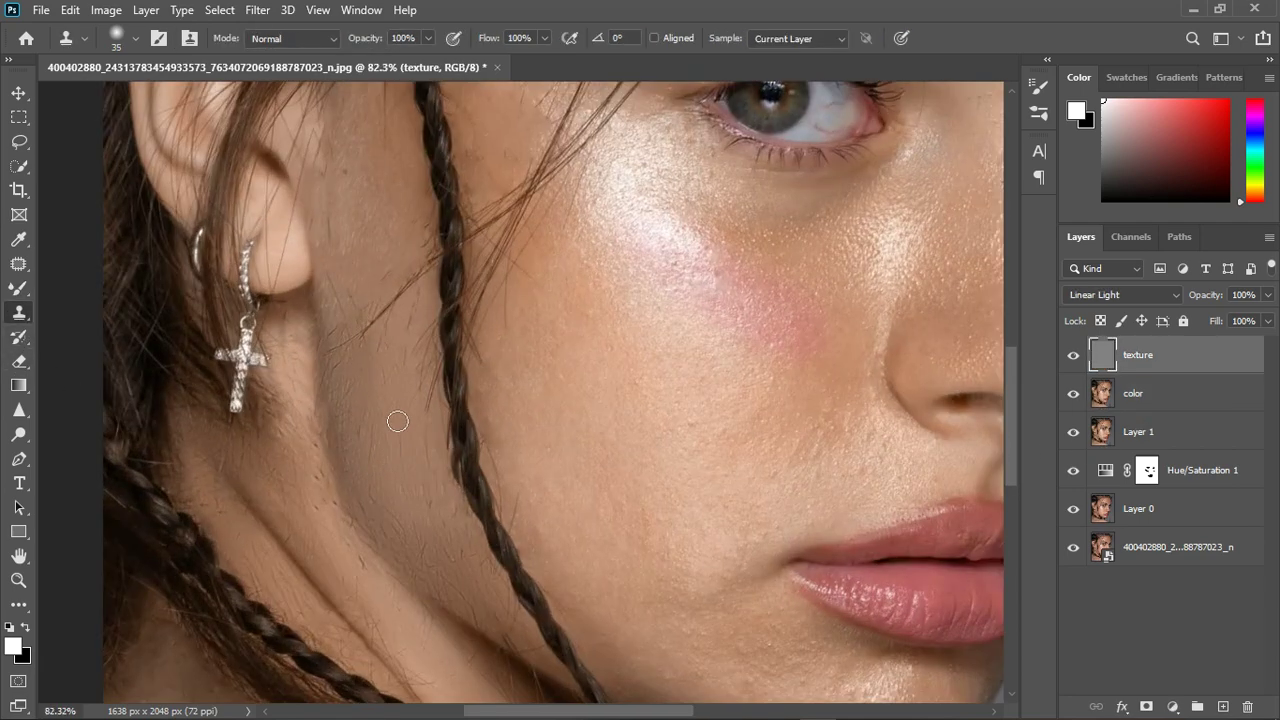
click(341, 281)
mouse_move(348, 299)
mouse_down()
mouse_move(345, 342)
mouse_move(384, 325)
mouse_move(390, 395)
mouse_move(397, 353)
mouse_move(417, 338)
mouse_move(420, 431)
mouse_up()
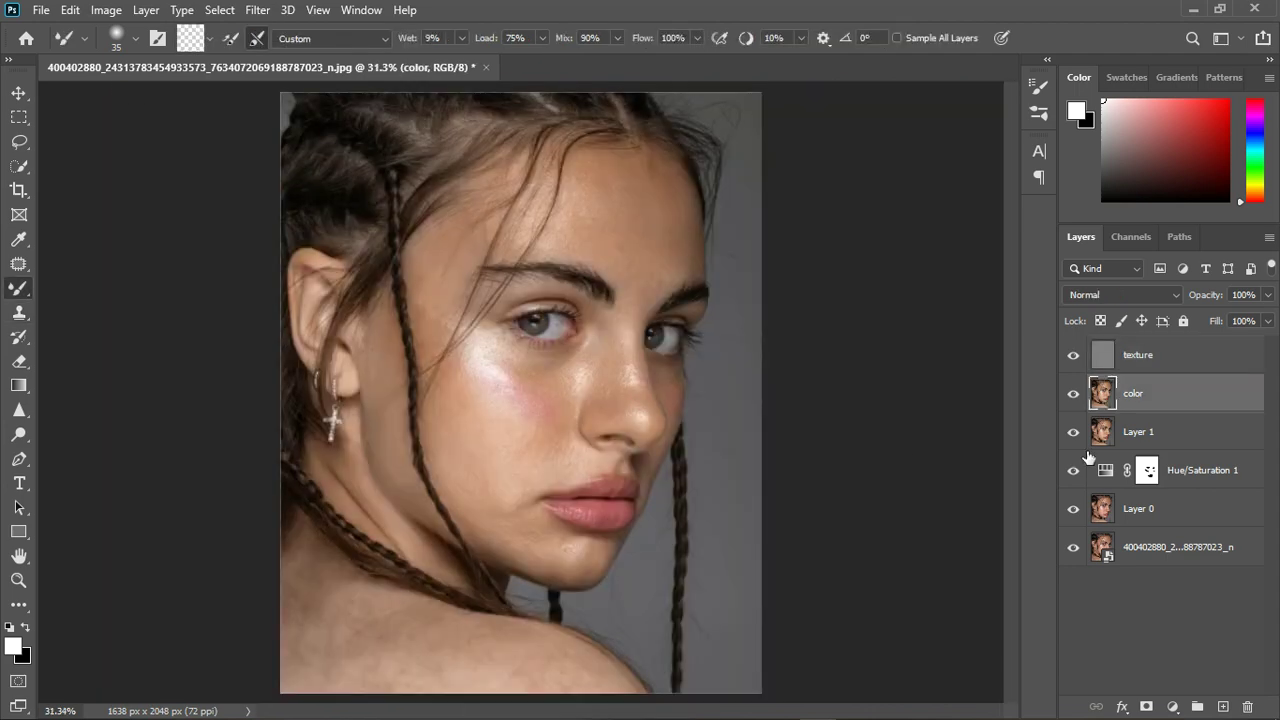
Stamp all visible layers into a new layer above the texture layer.
scroll(378, 604, up, 2)
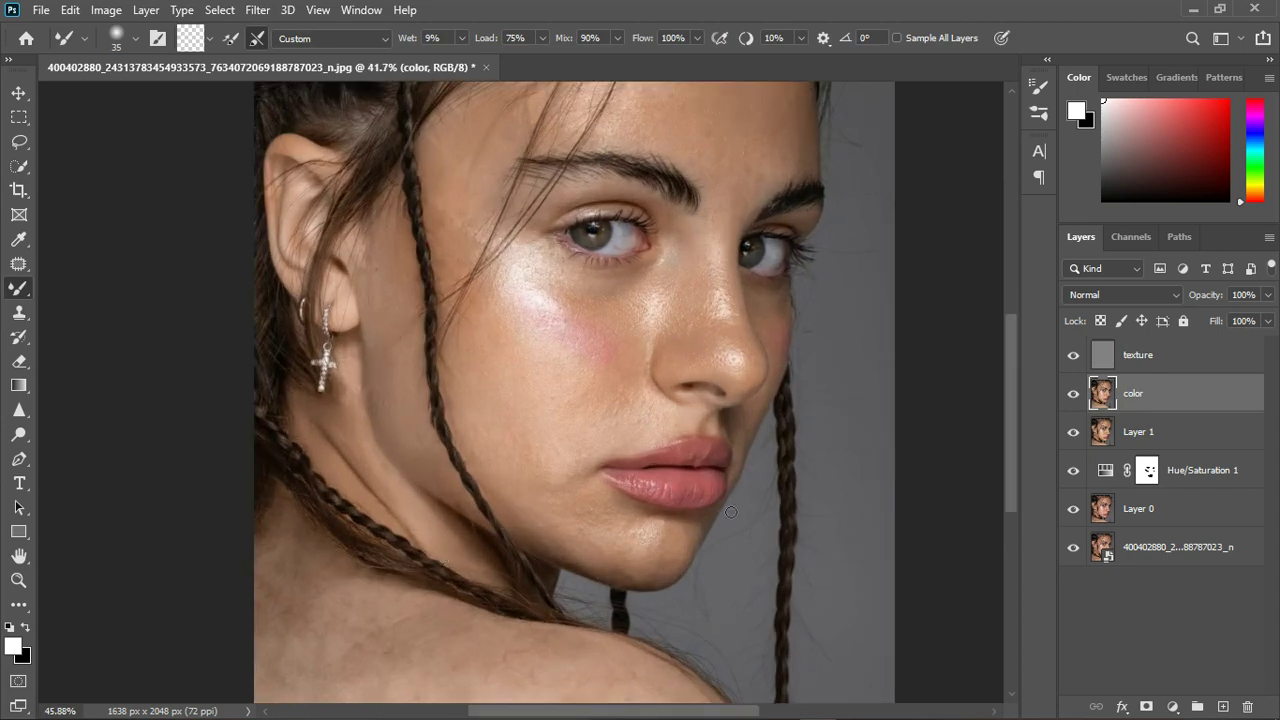
click(1190, 356)
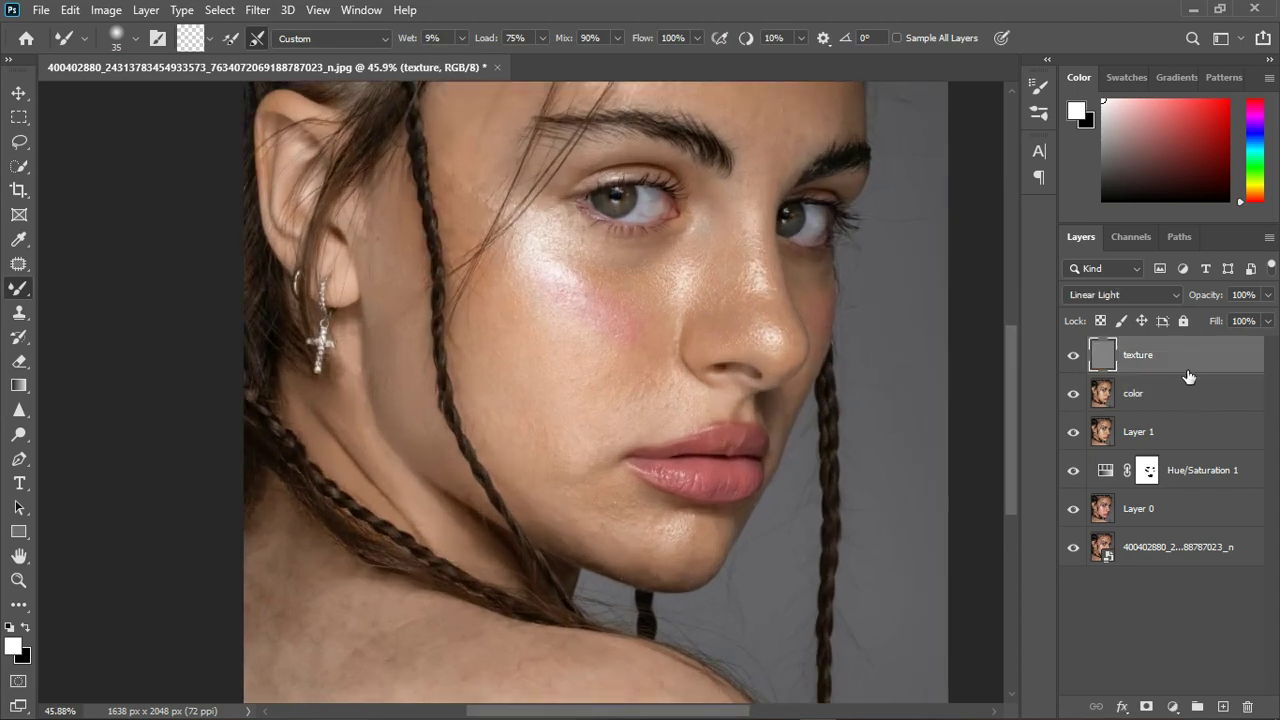
key(ctrl+alt+shift+e)
Group the texture and color layers and name the group freq sep.
click(1192, 400)
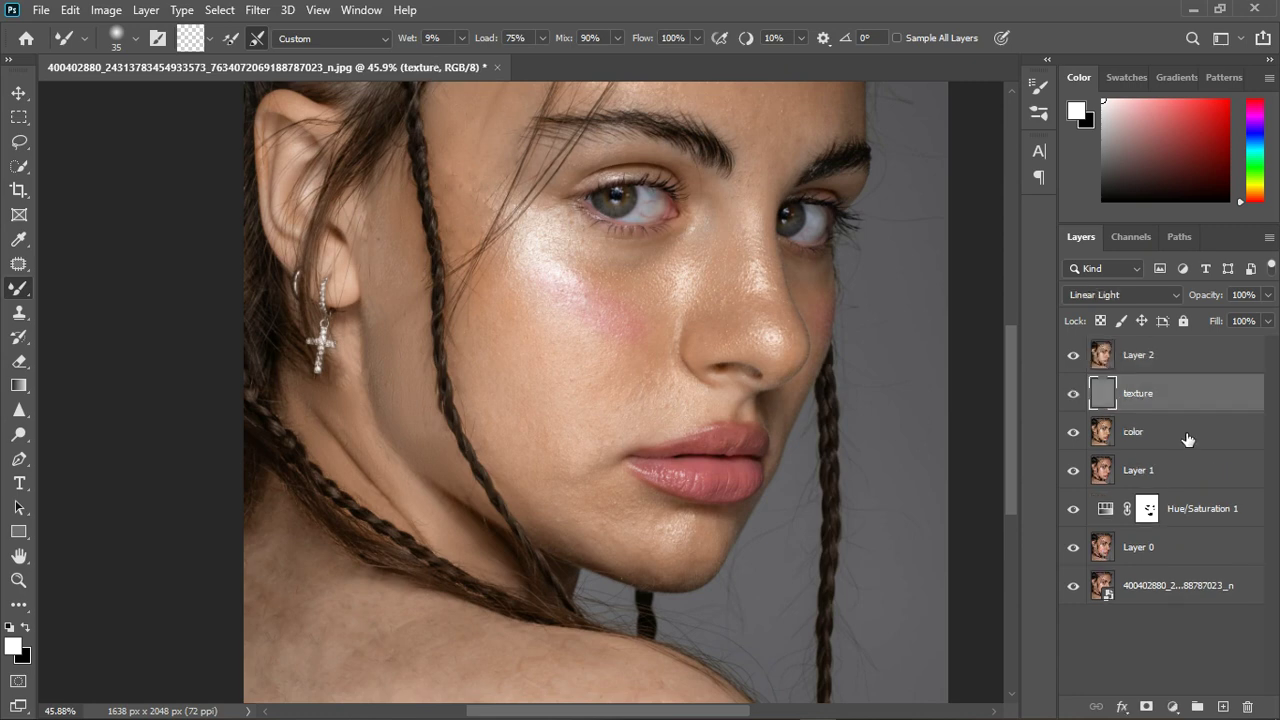
shift+click(1187, 440)
key(ctrl+g)
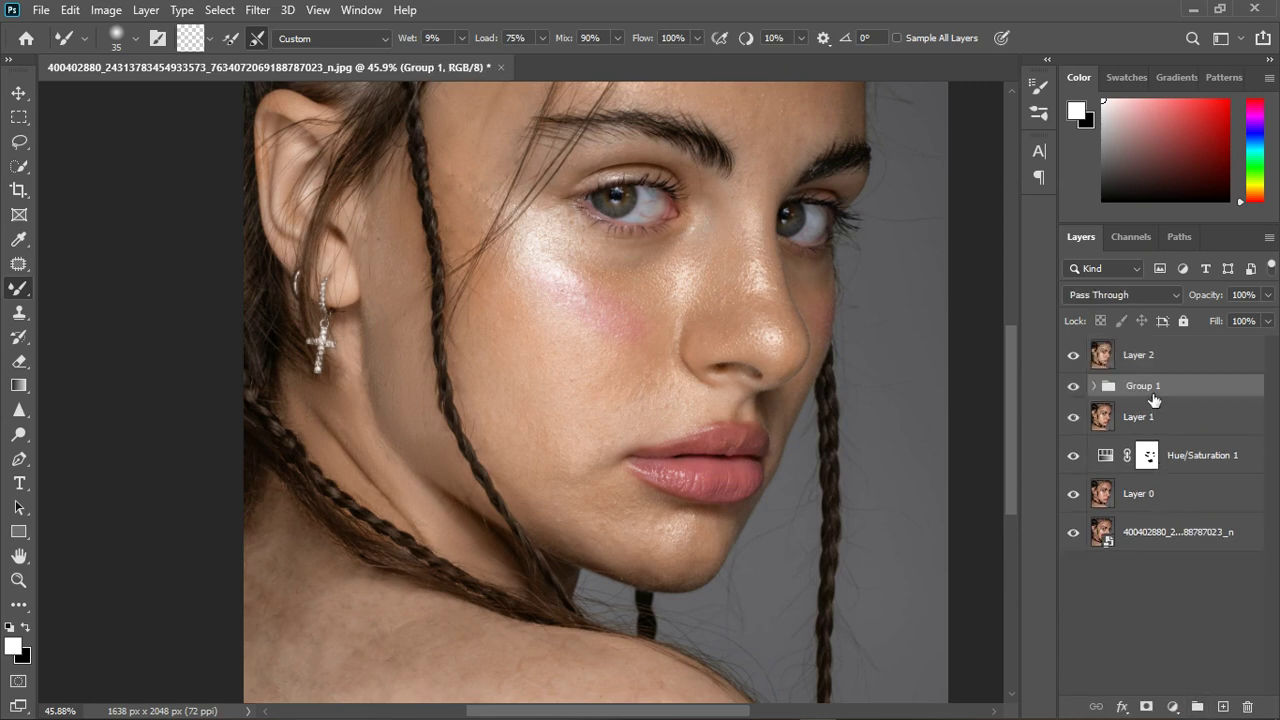
double_click(1143, 386)
text(freq sep)
key(Return)
Hide the freq sep group, Layer 1, Hue/Saturation 1 and Layer 0.
drag(1073, 386, 1075, 455)
click(1074, 494)
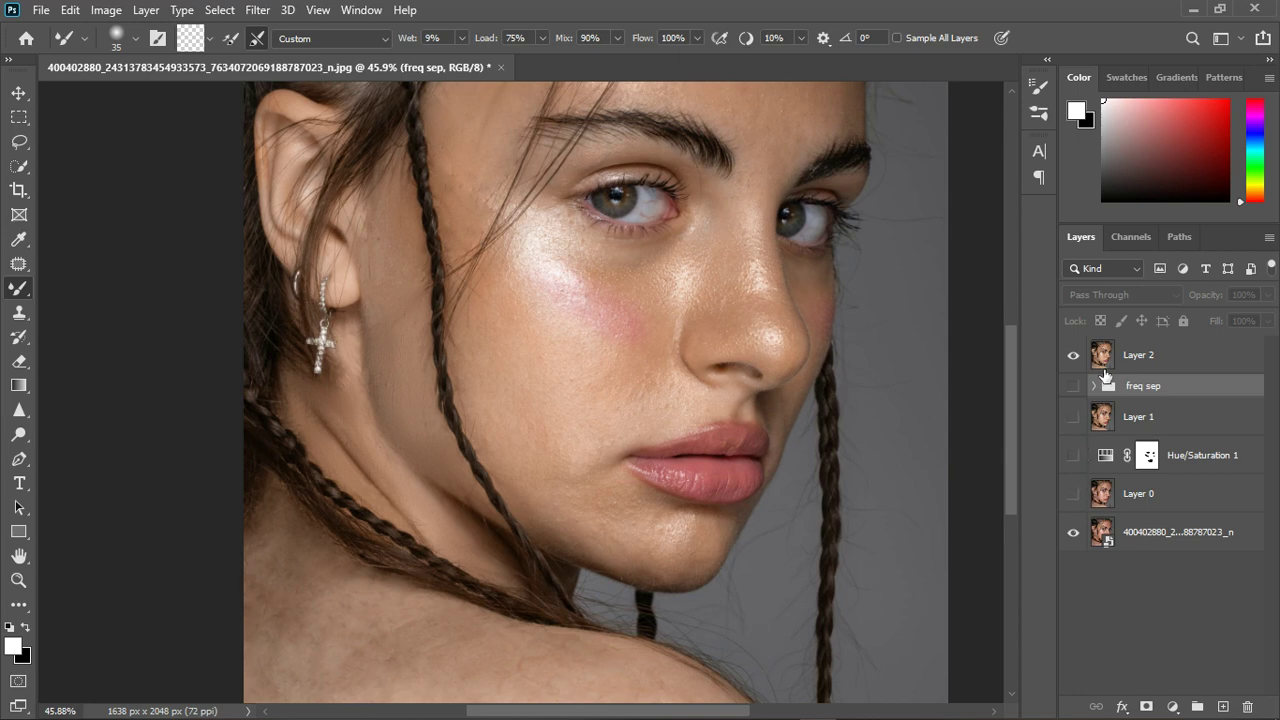
Compare the retouched Layer 2 with the original photo and examine the skin on the cheek, neck and nose up close.
click(1073, 355)
scroll(490, 346, down, 2)
scroll(500, 346, up, 3)
scroll(374, 416, up, 2)
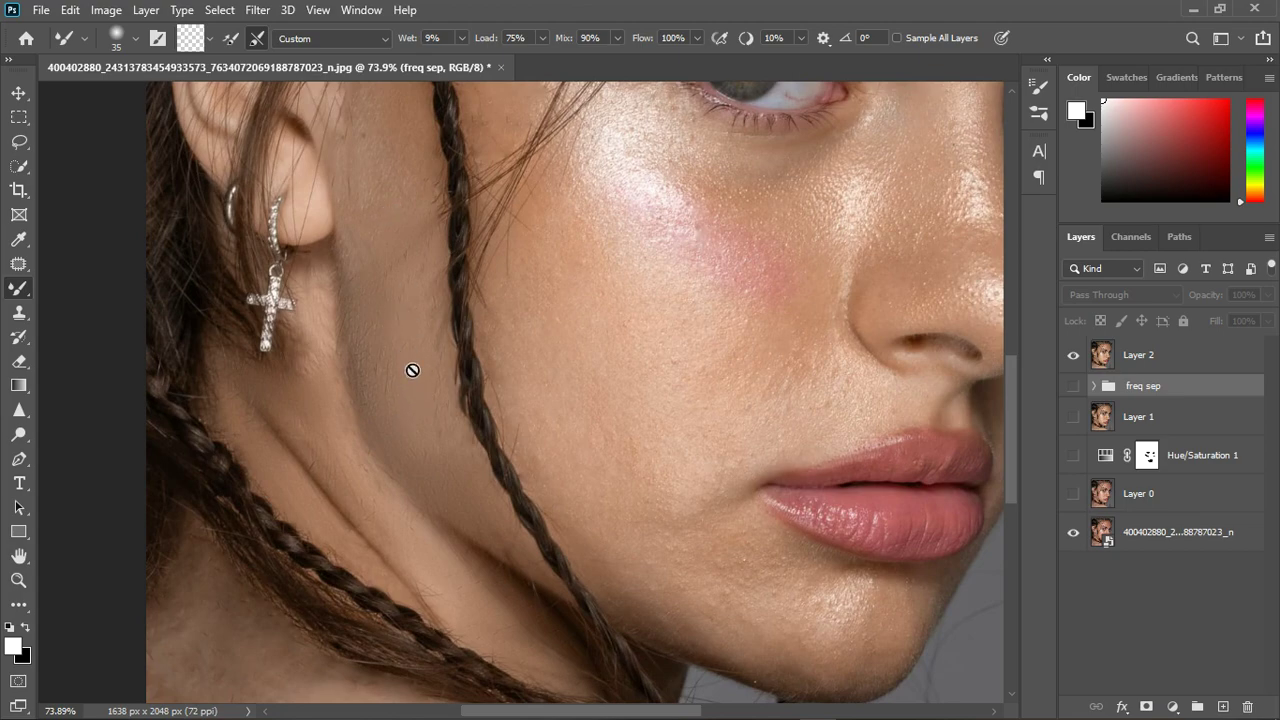
scroll(414, 369, down, 3)
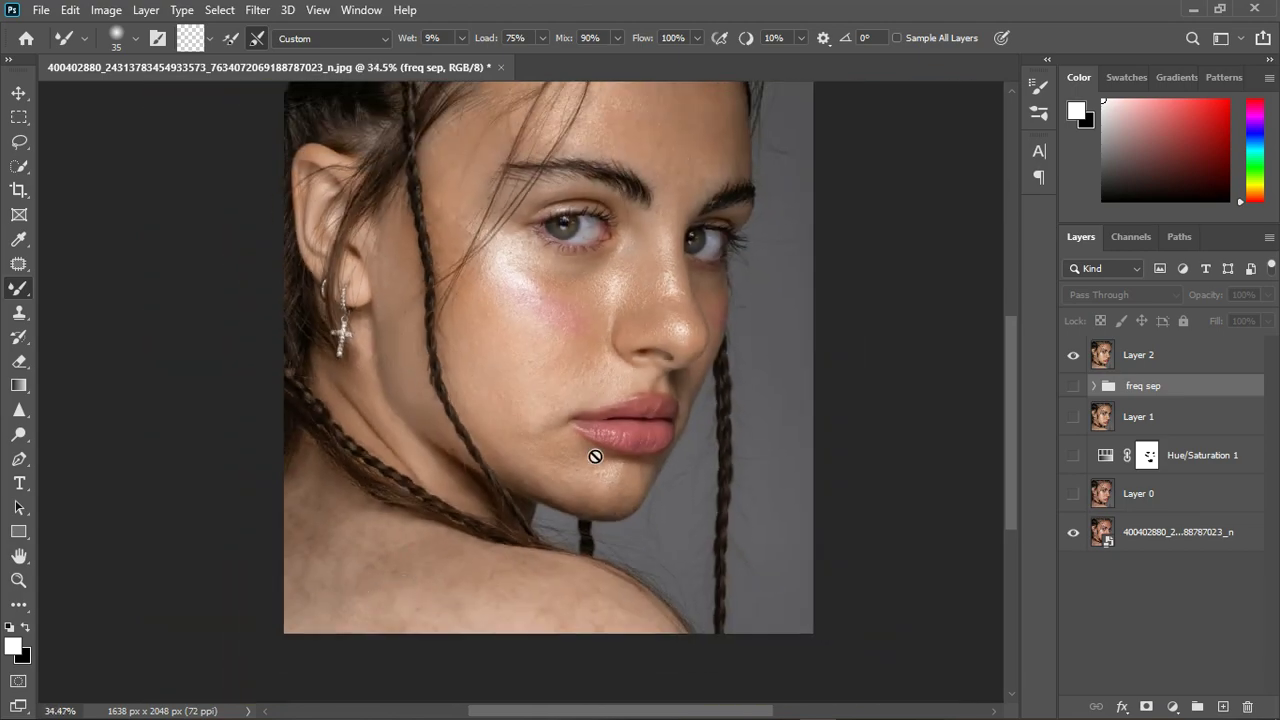
scroll(623, 242, up, 2)
scroll(629, 334, up, 1)
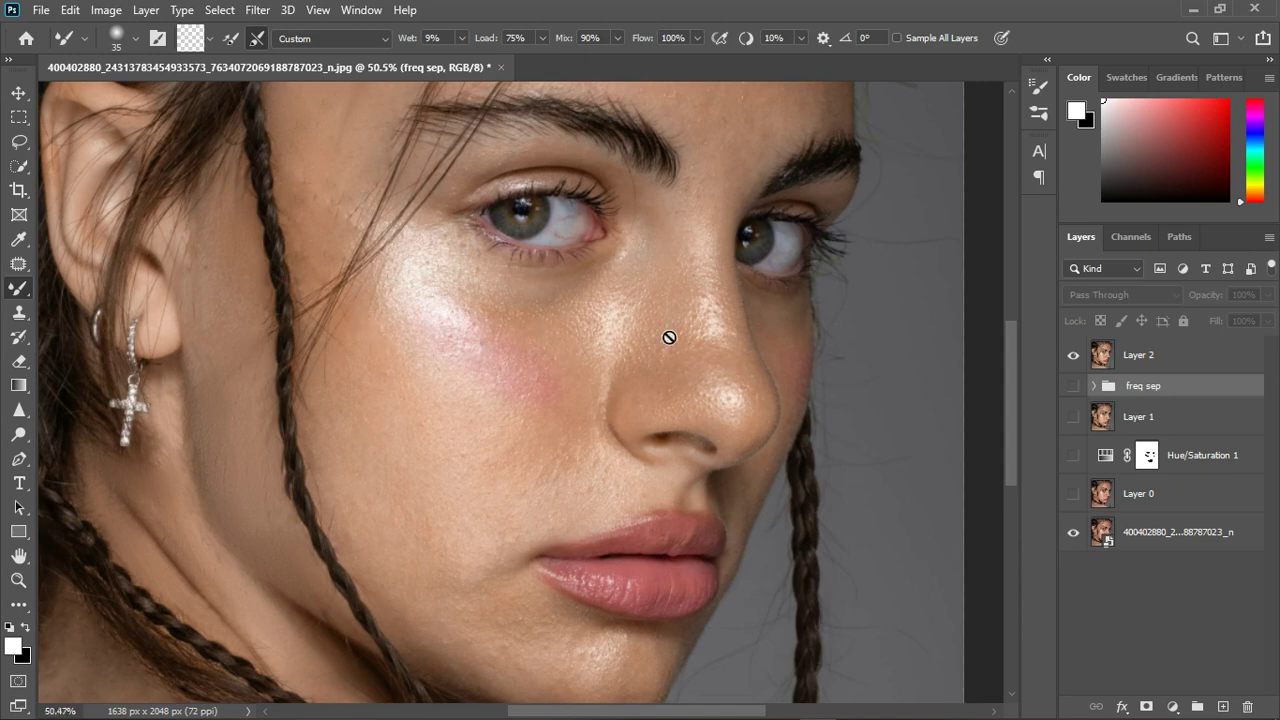
scroll(668, 338, down, 3)
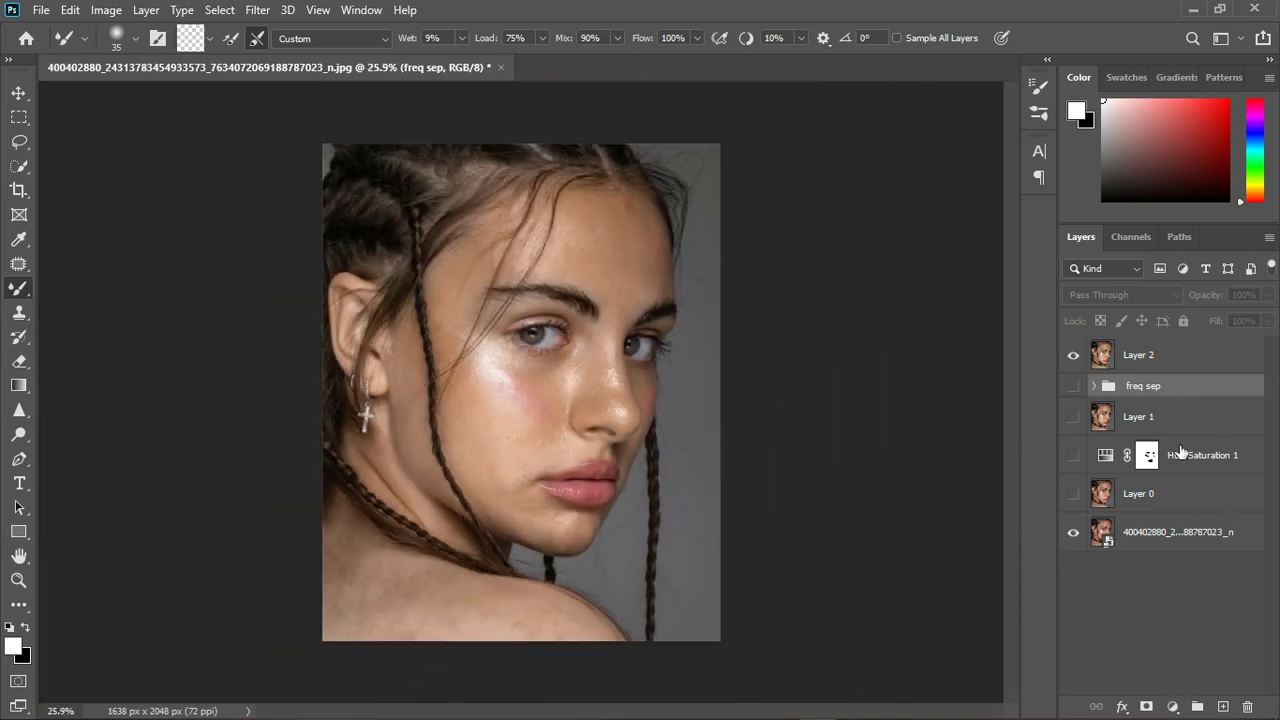
Add a Hue/Saturation adjustment layer above Layer 2 and keep its settings clear of the layer list.
key(alt+bracketright)
click(1172, 706)
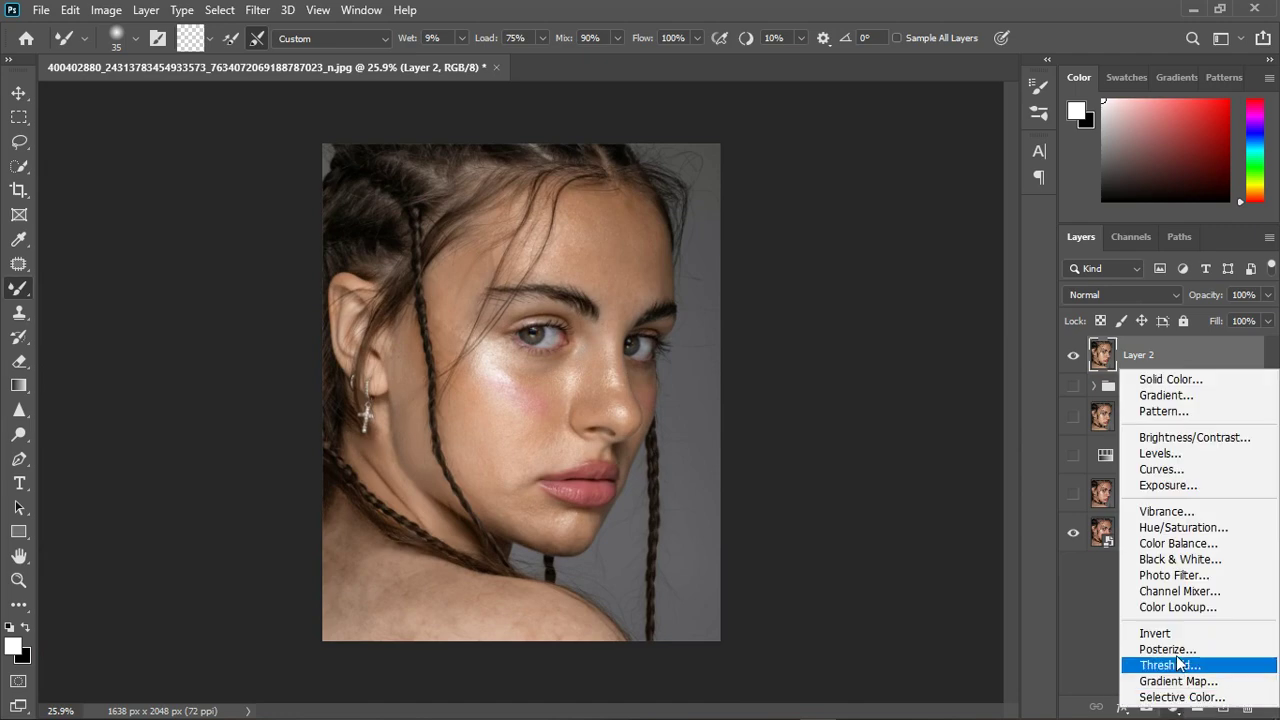
click(1183, 527)
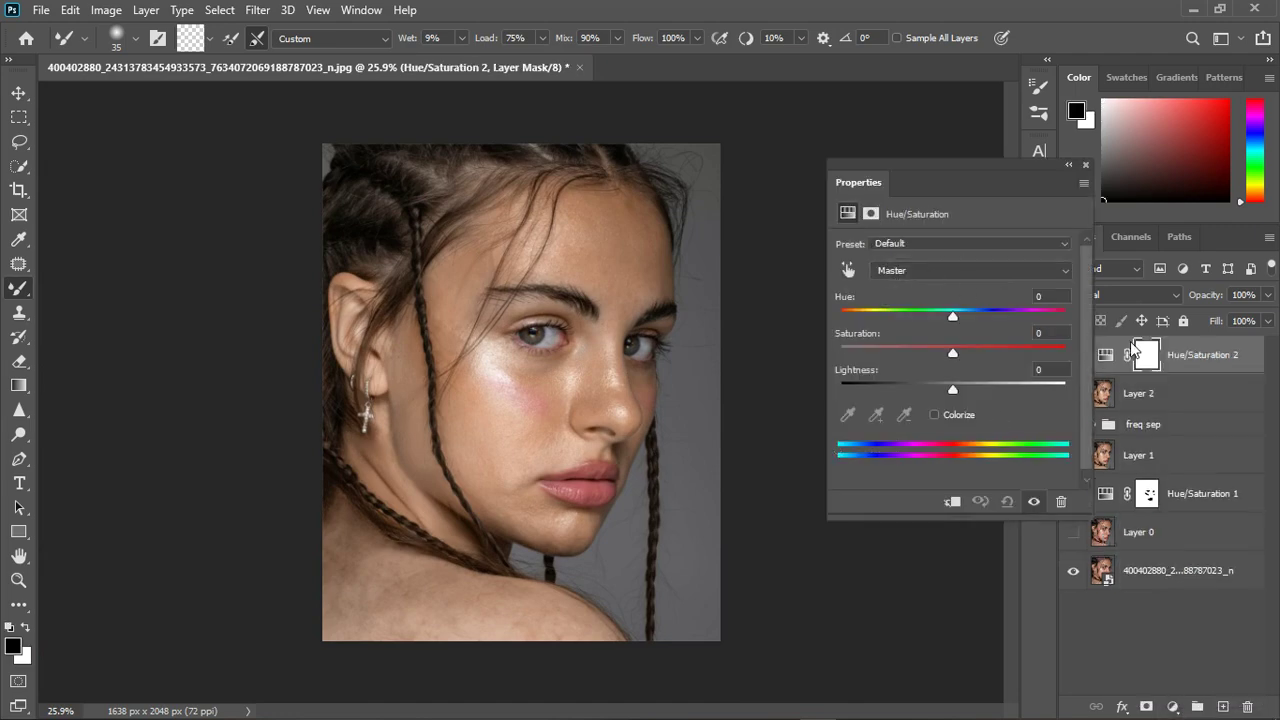
drag(991, 165, 902, 164)
Mask the Hue/Saturation 2 layer with a Color Range selection sampled from the pale shoulder skin at fuzziness 15.
click(257, 10)
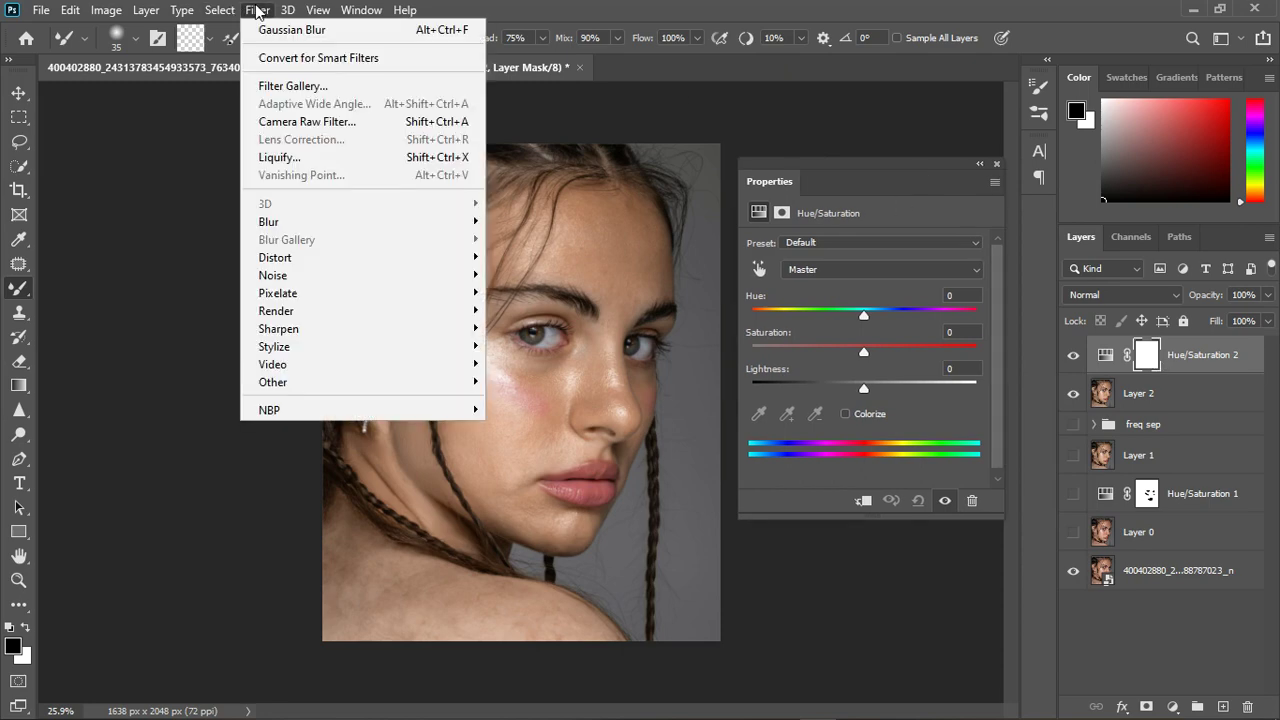
mouse_move(219, 10)
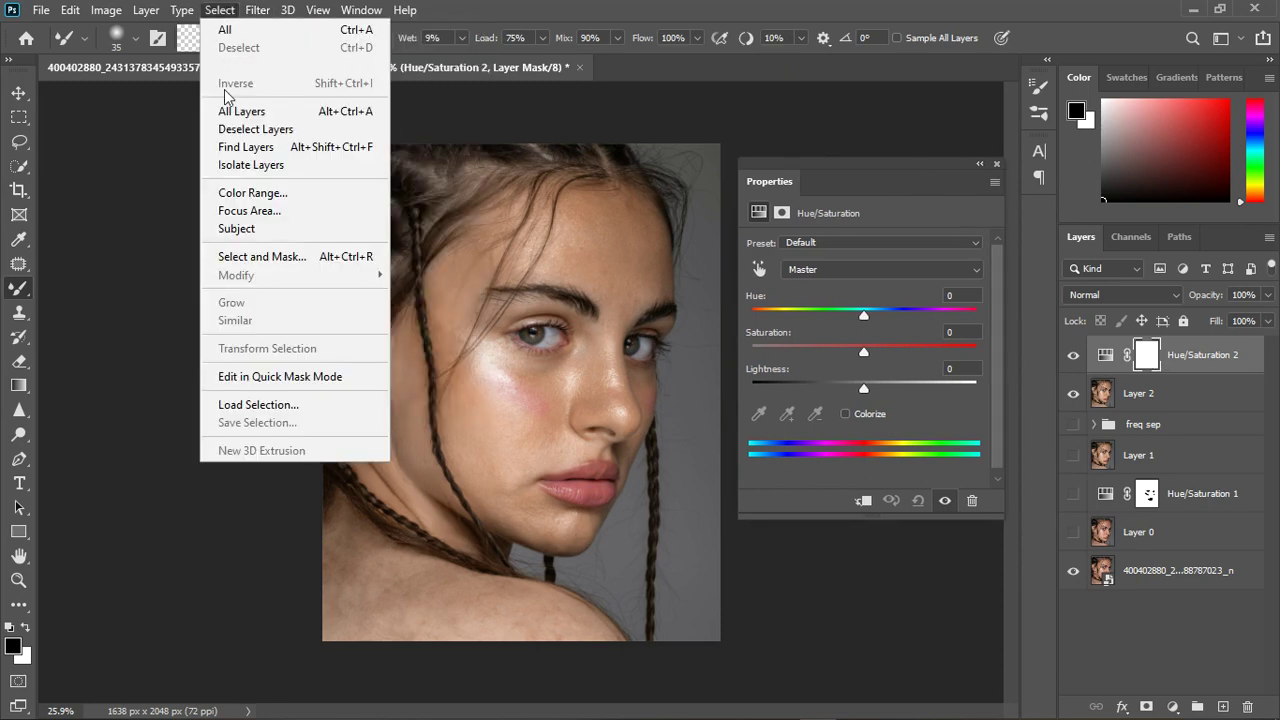
click(235, 191)
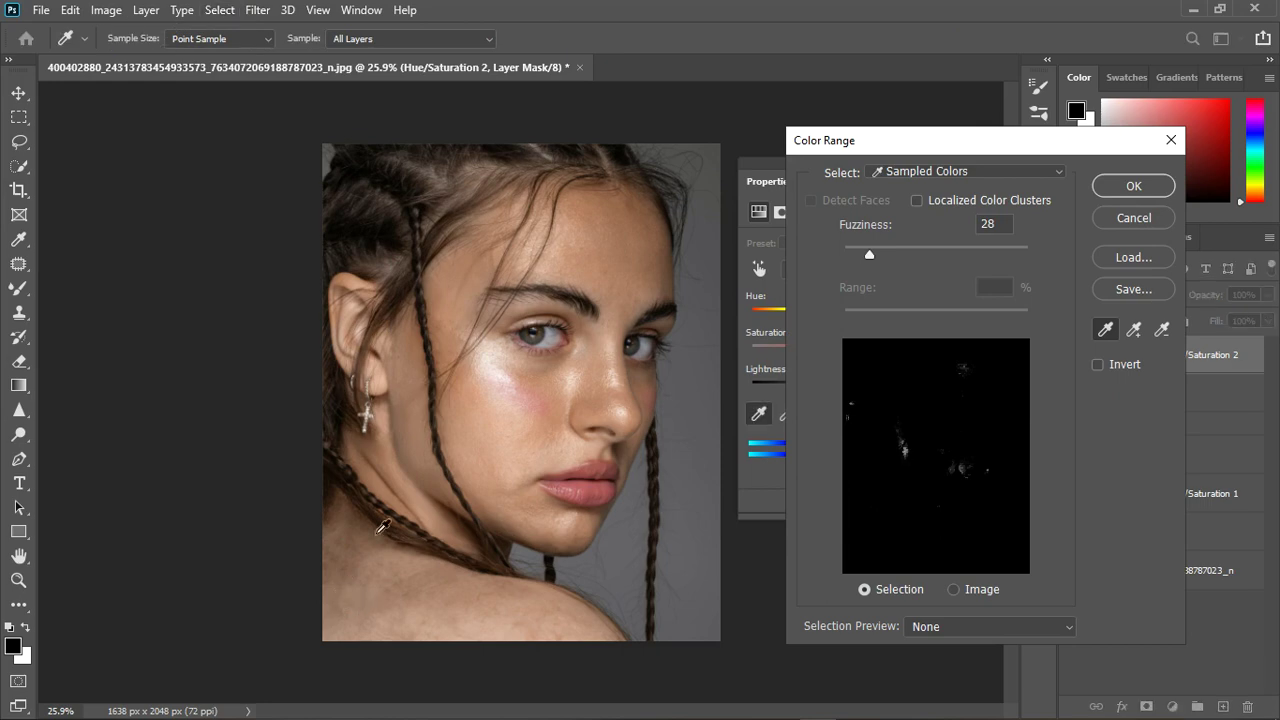
click(416, 460)
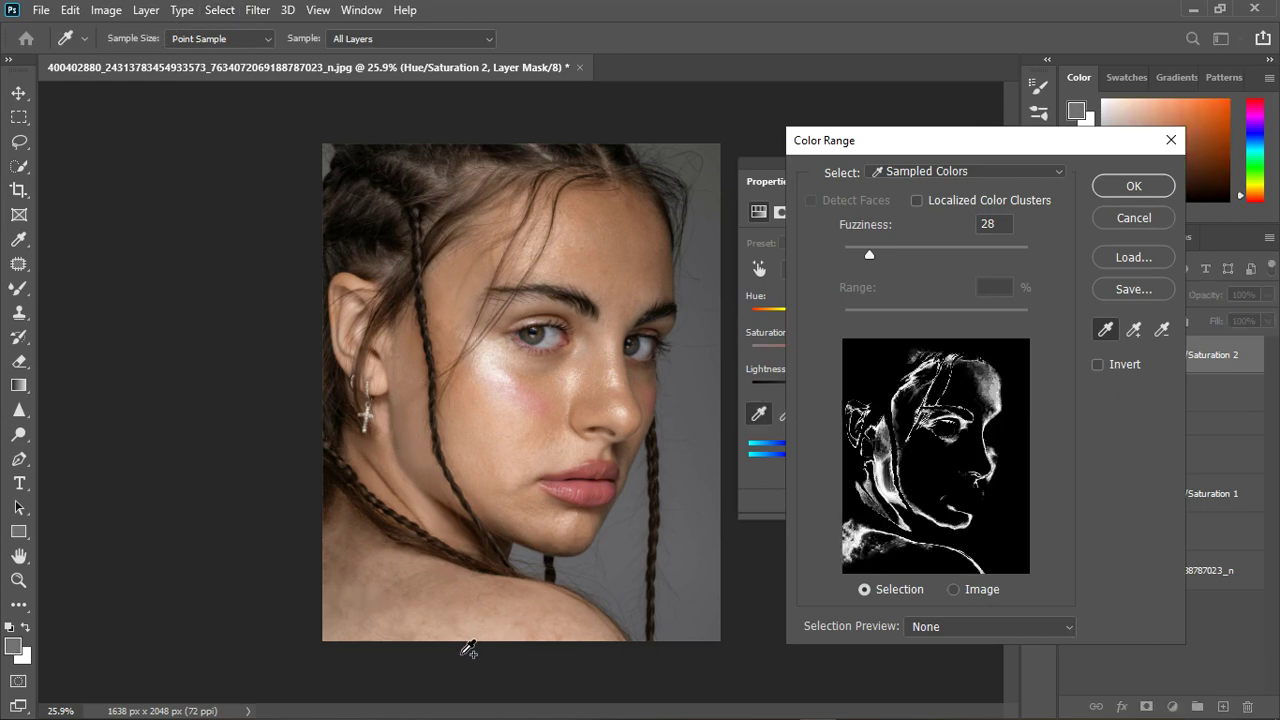
click(472, 636)
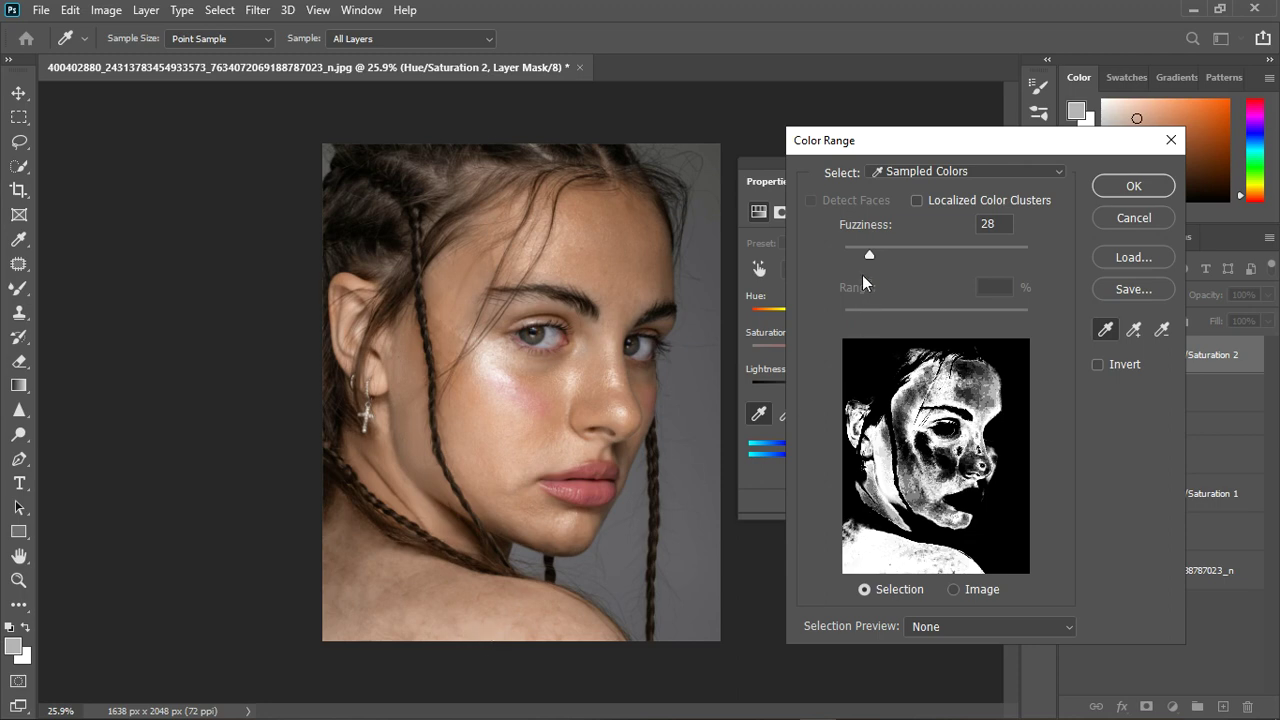
drag(870, 258, 860, 259)
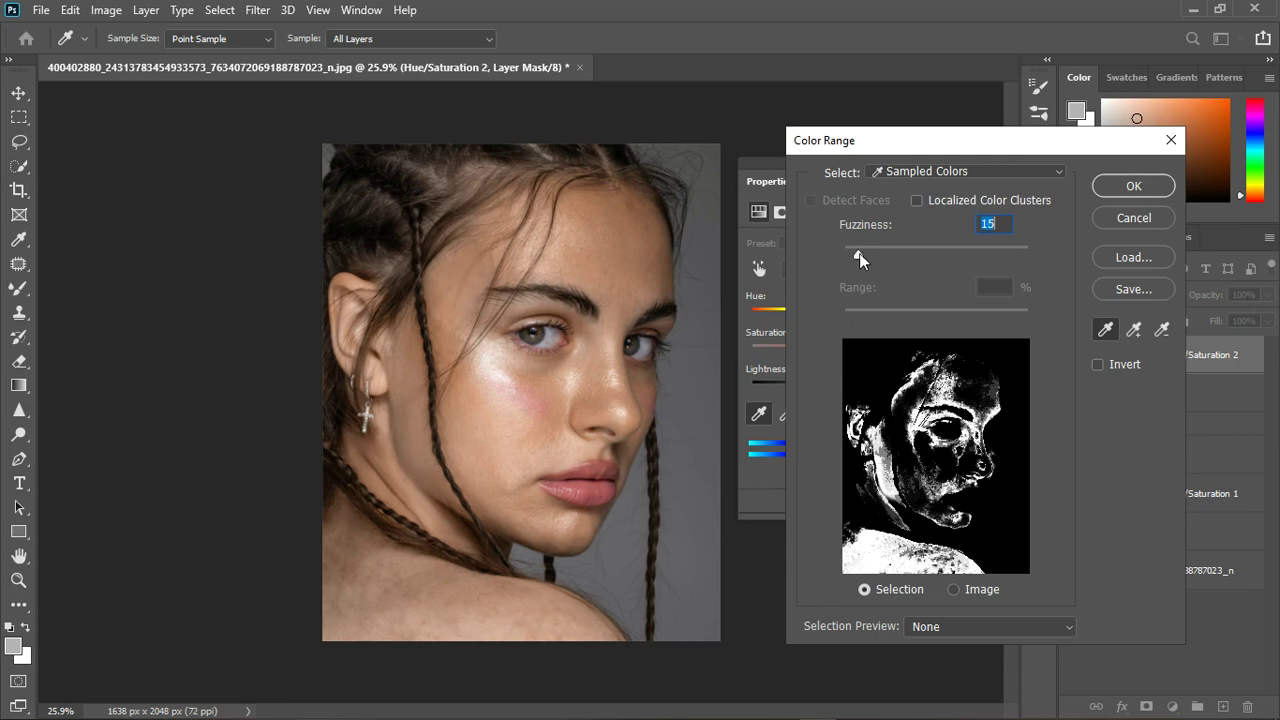
click(1133, 186)
key(b)
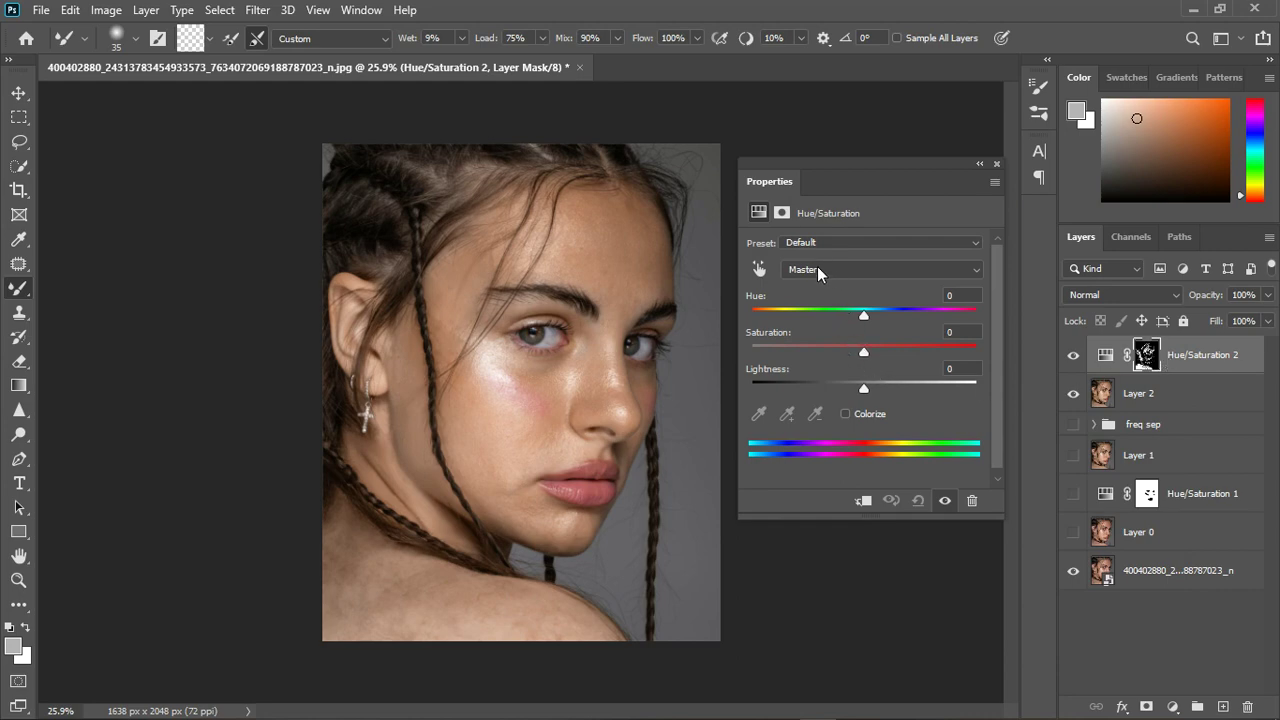
Target the Reds by sampling the shaded neck skin and raise their saturation slightly above +29.
click(758, 268)
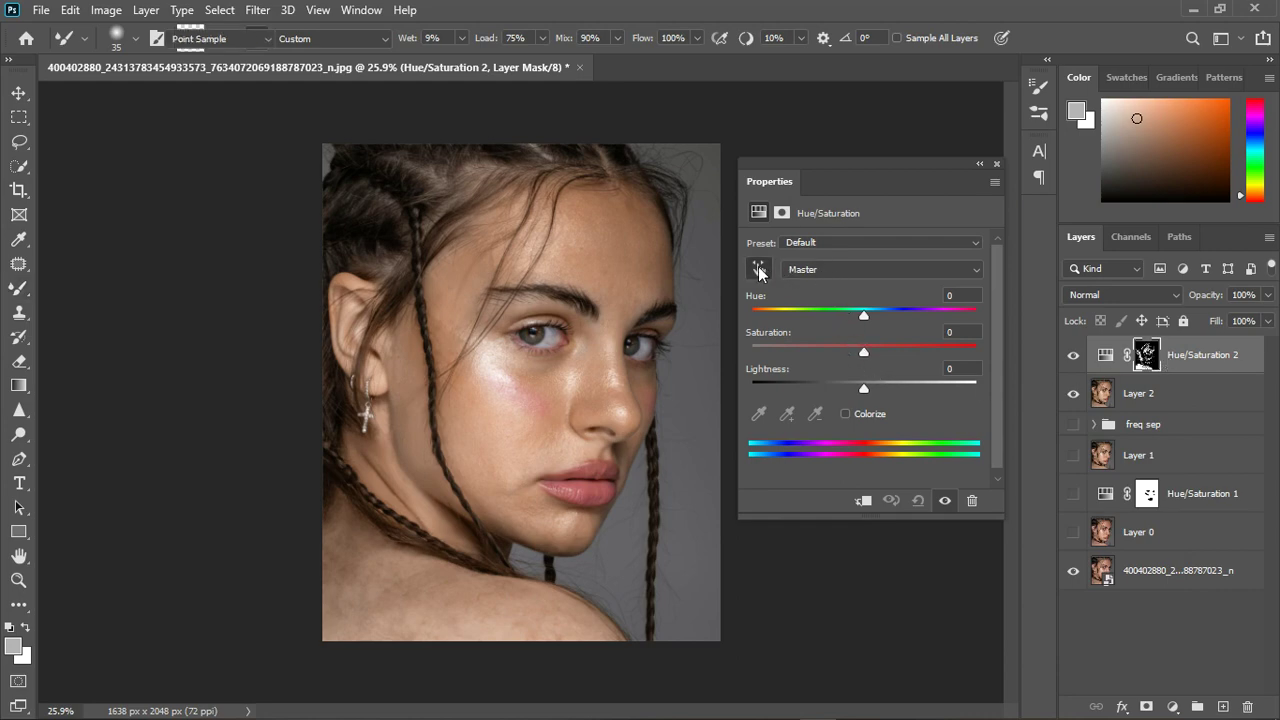
click(412, 470)
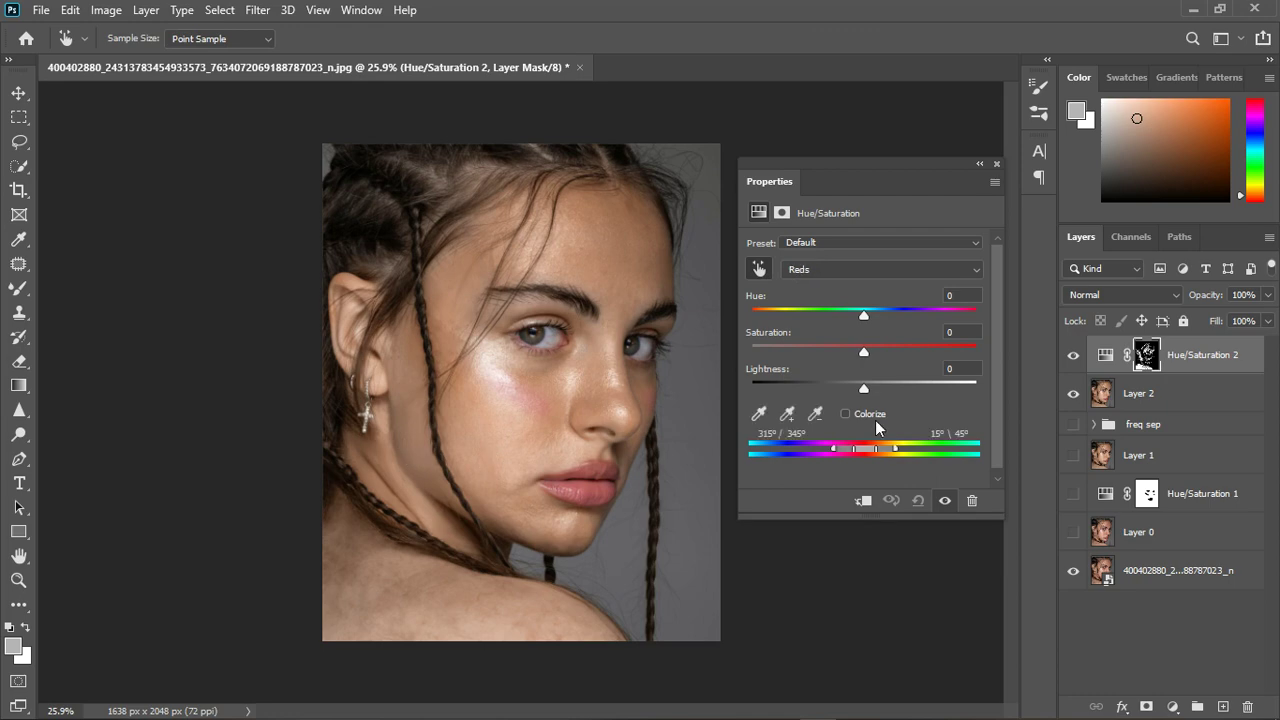
drag(887, 350, 897, 348)
scroll(495, 512, up, 2)
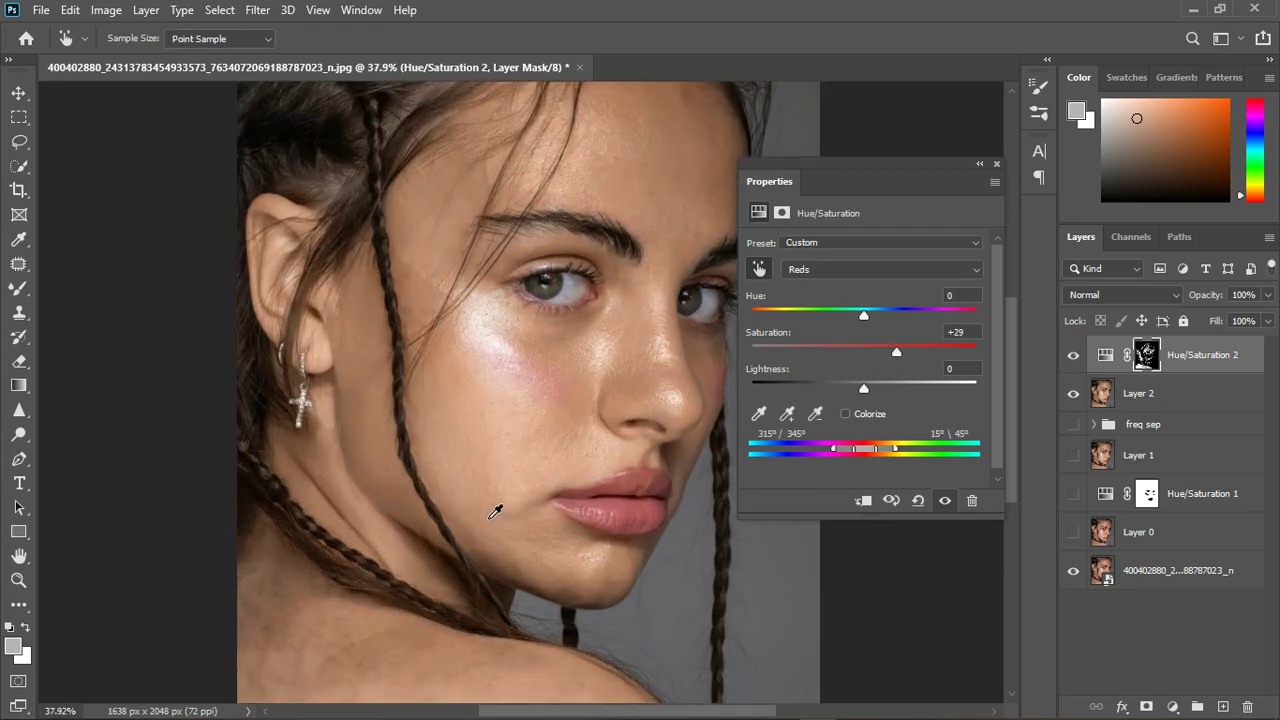
scroll(441, 332, down, 2)
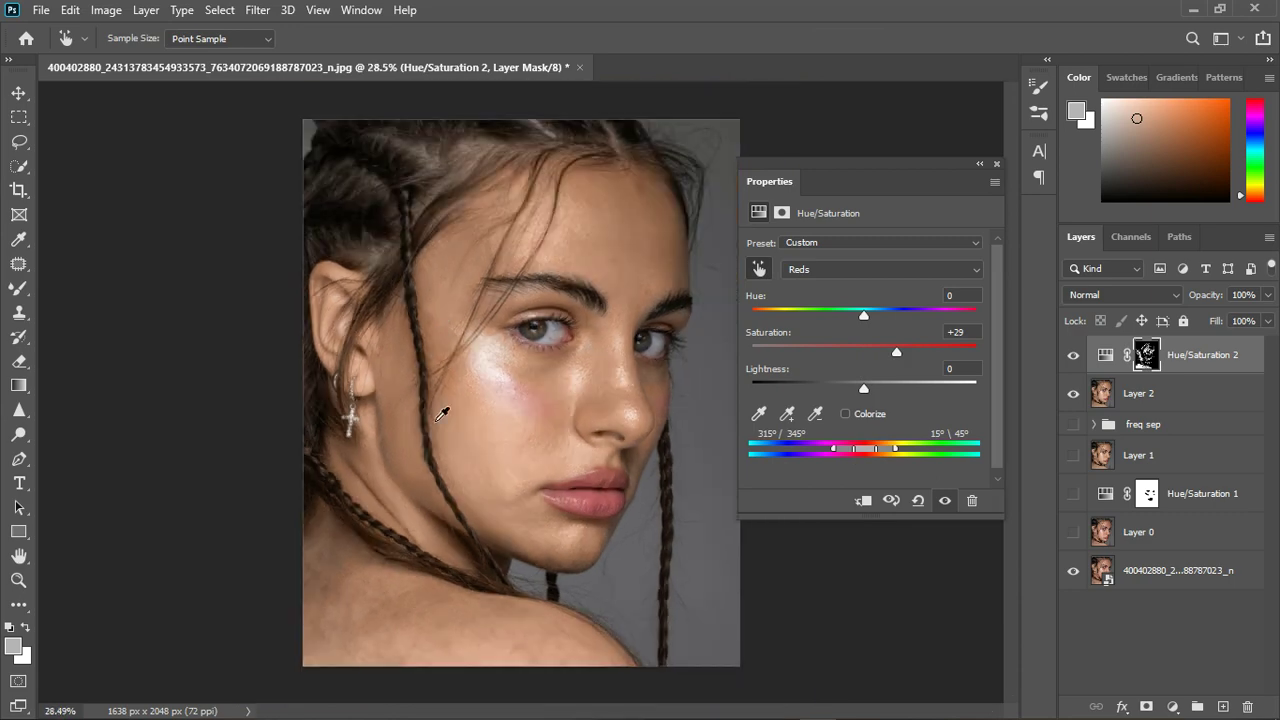
scroll(448, 504, up, 1)
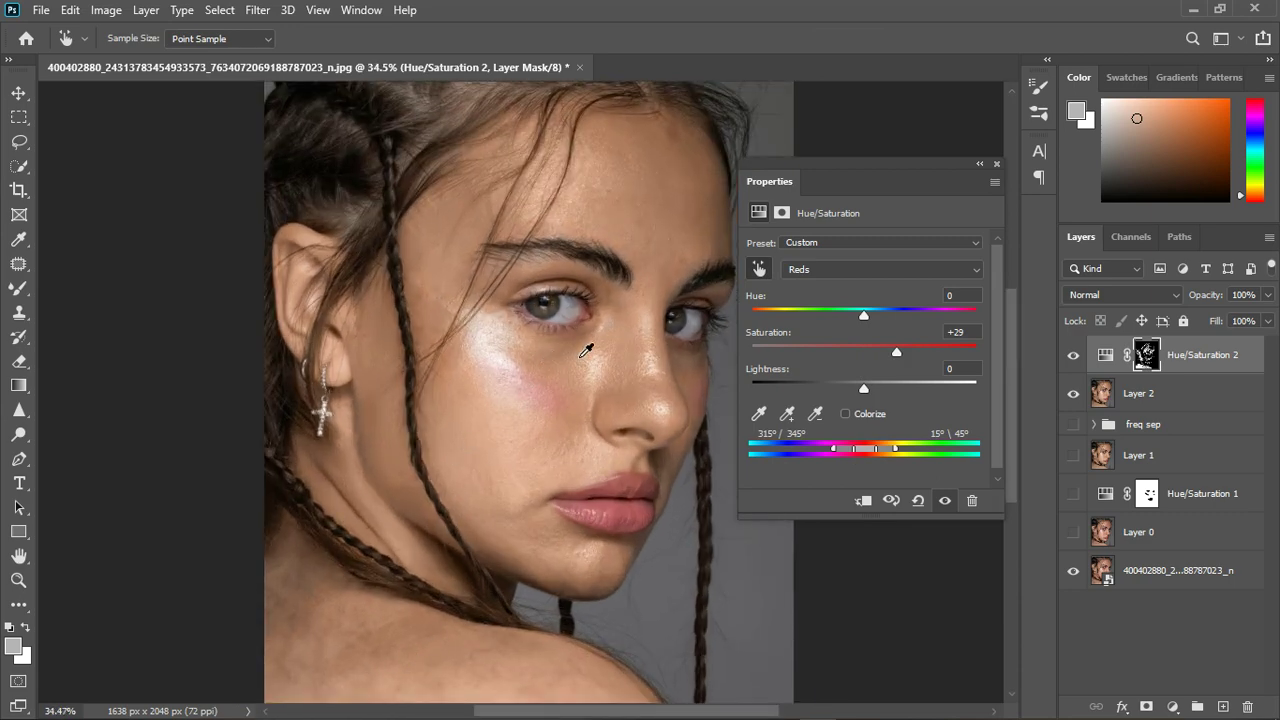
drag(900, 355, 906, 357)
click(996, 165)
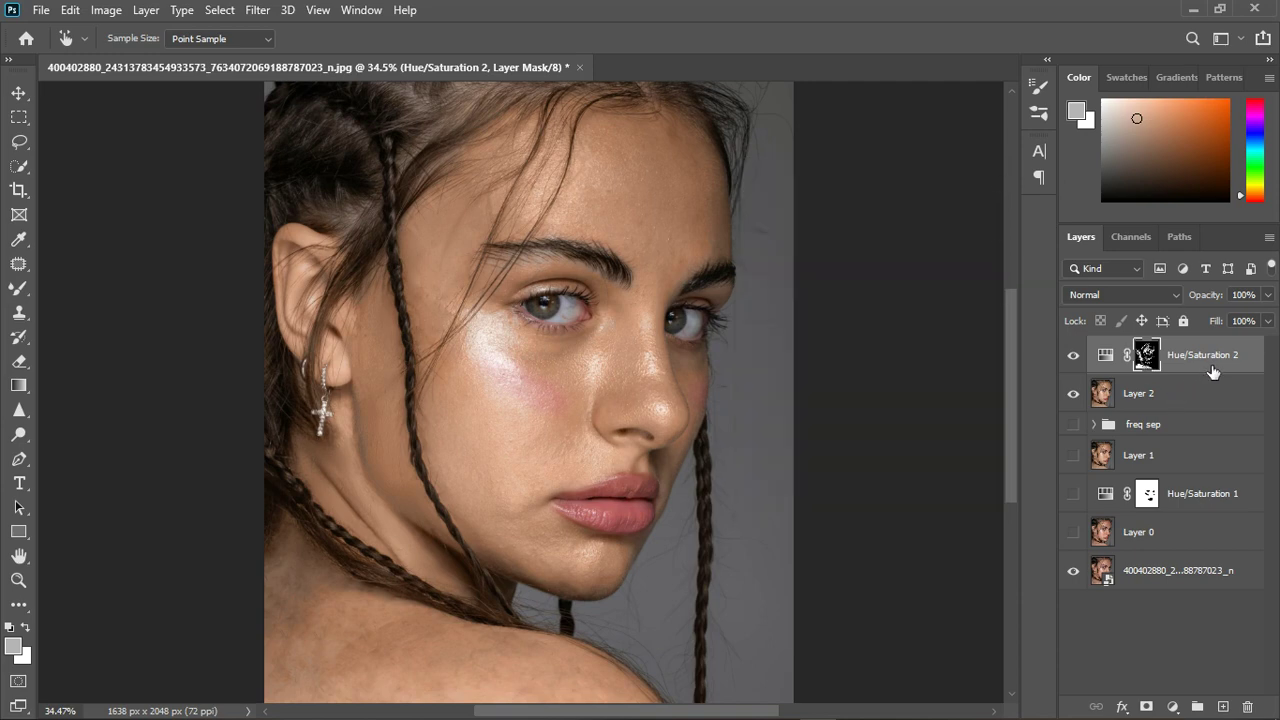
Stamp all visible layers into a new layer above Hue/Saturation 2 and duplicate the stamped layer twice.
key(ctrl+shift+alt+e)
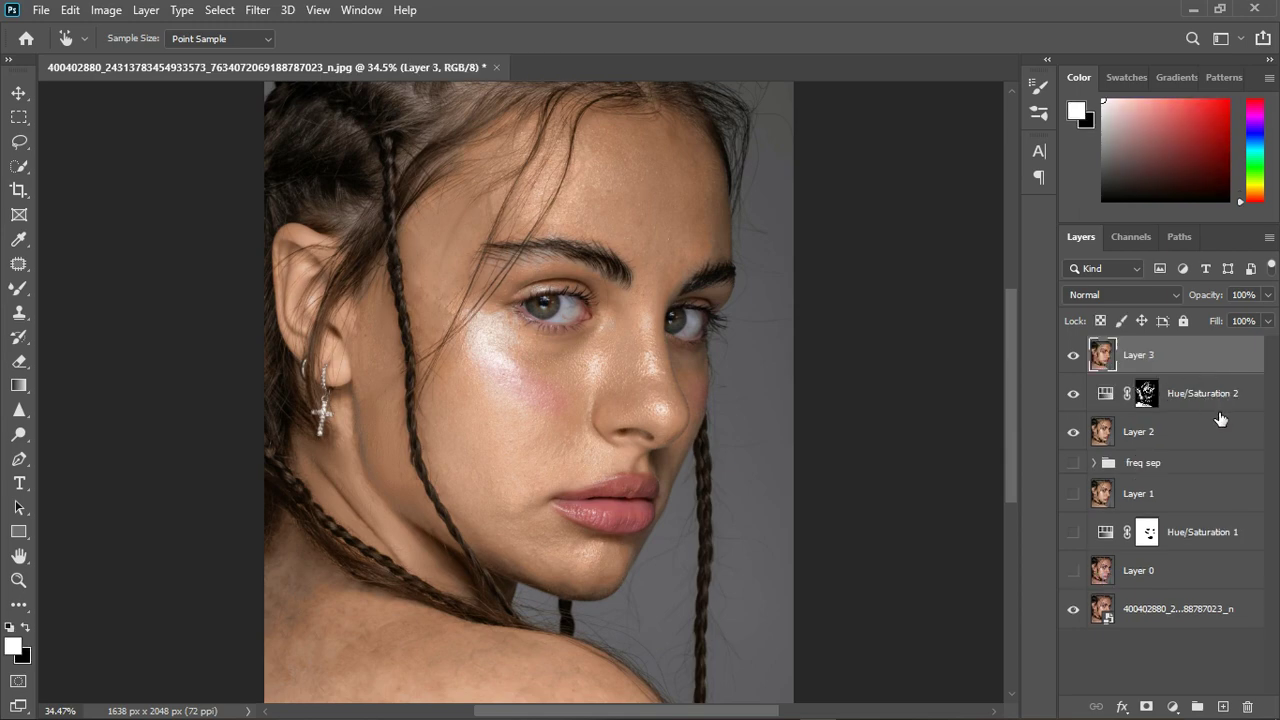
key(ctrl+j)
key(ctrl+j)
key(b)
Rename the lower copy of Layer 3 as color and the upper copy as texture.
click(1152, 408)
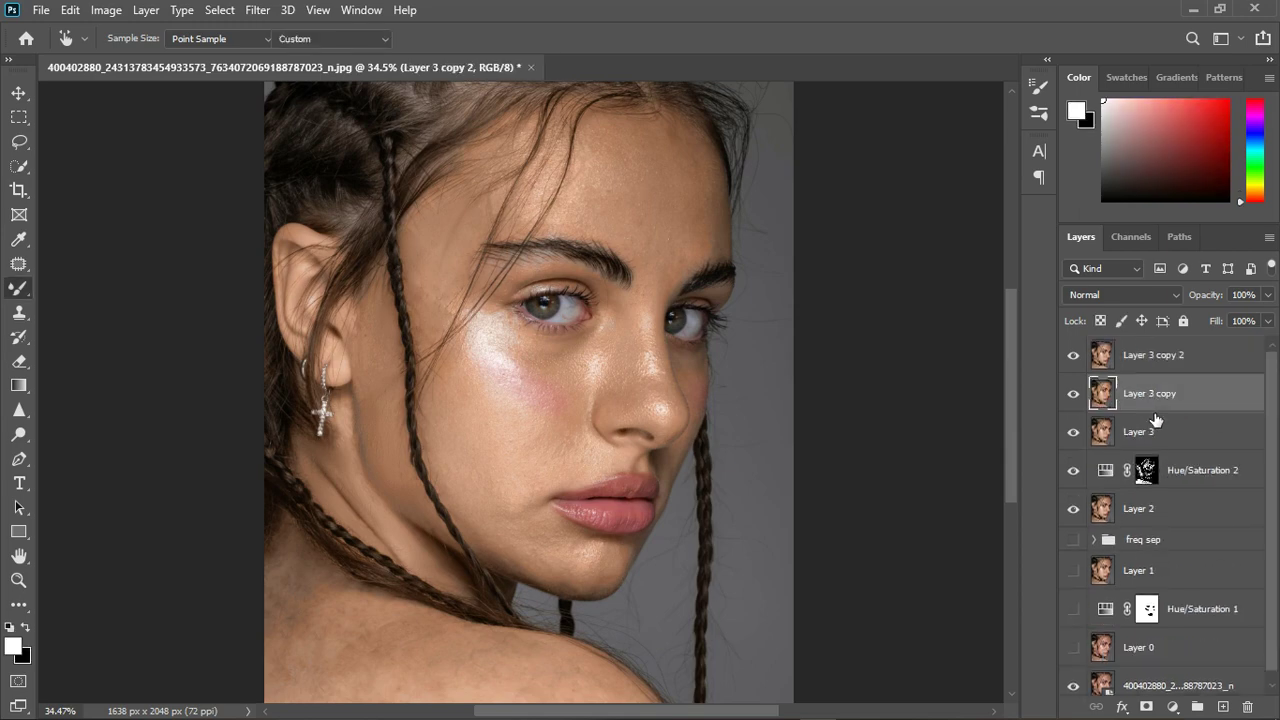
double_click(1152, 410)
text(color)
key(Return)
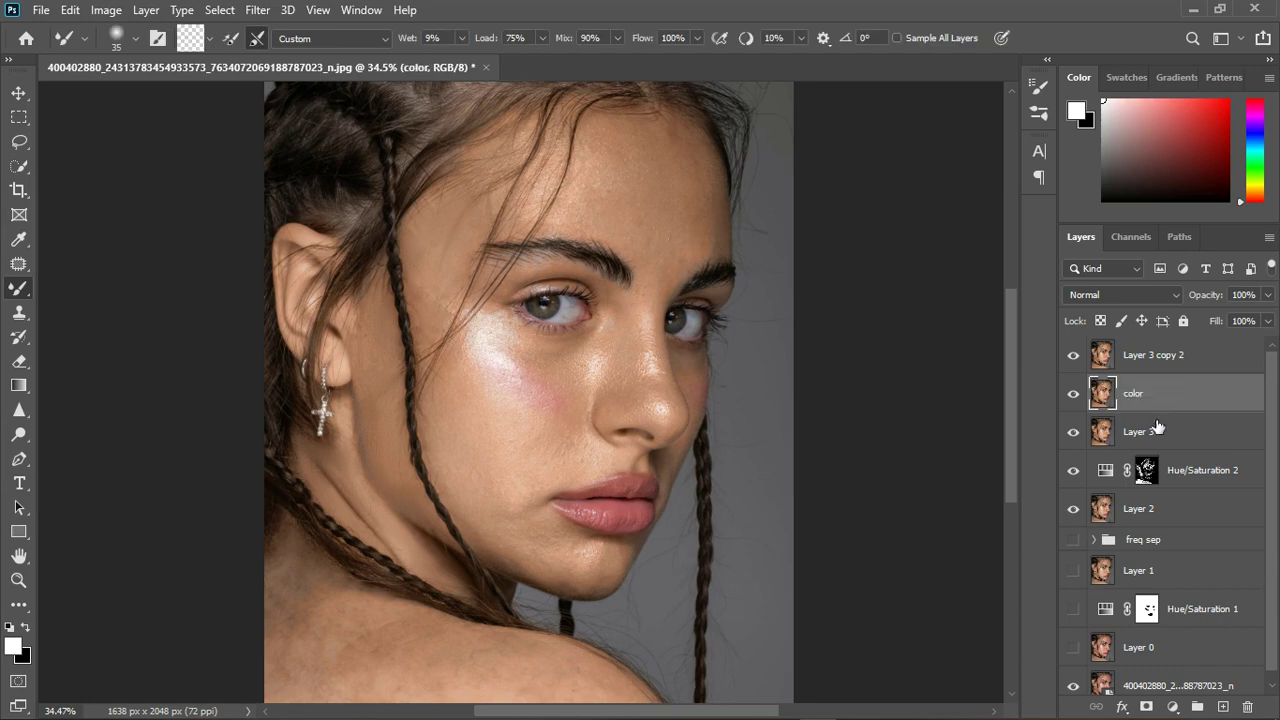
double_click(1158, 357)
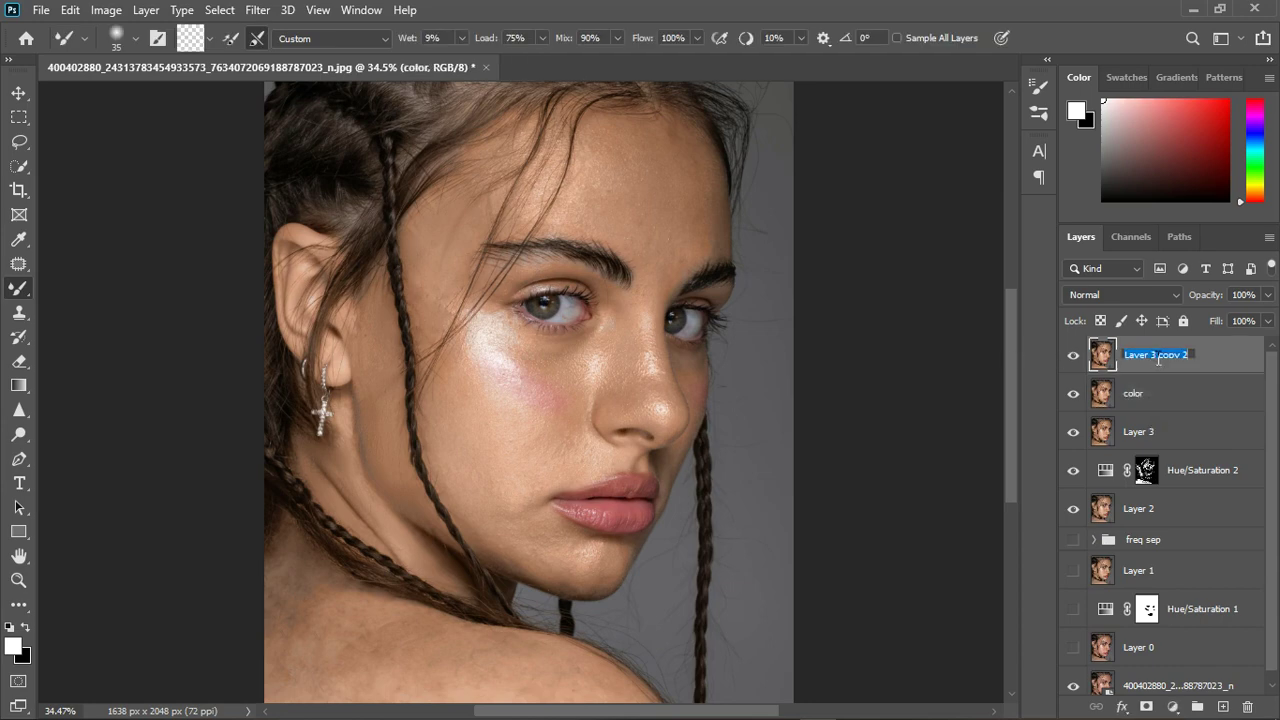
text(te)
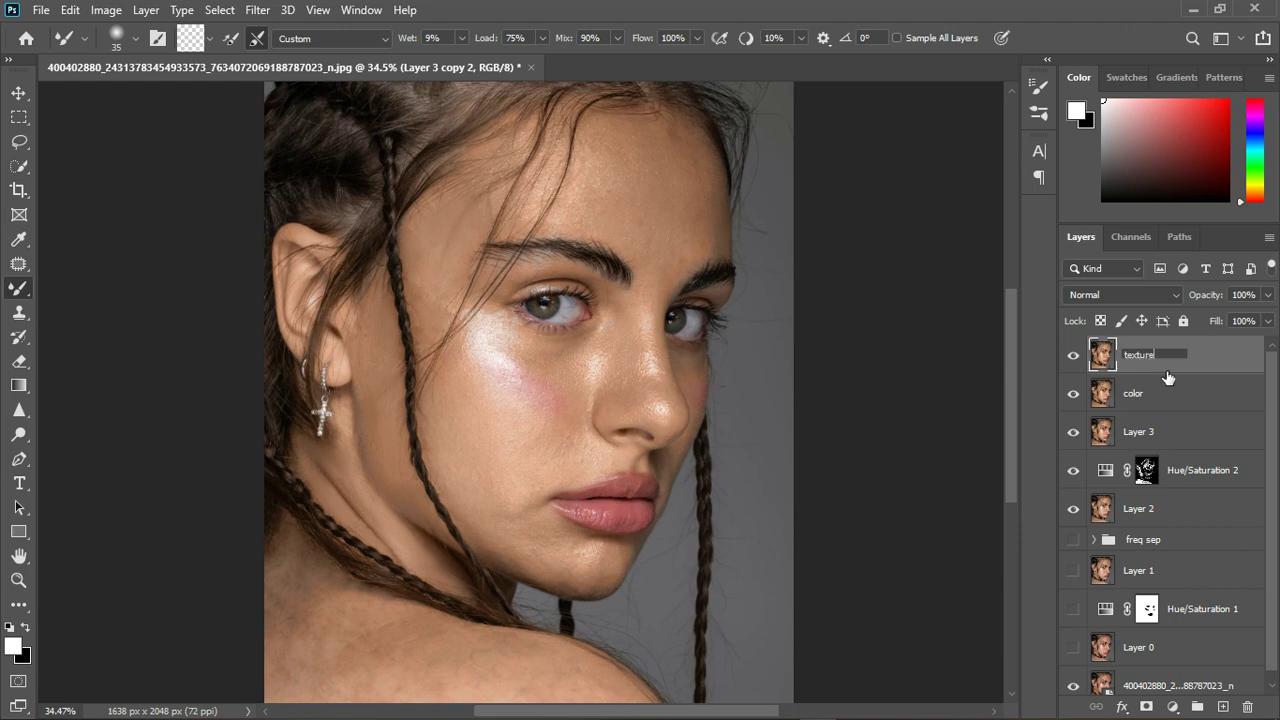
text(xture)
key(Return)
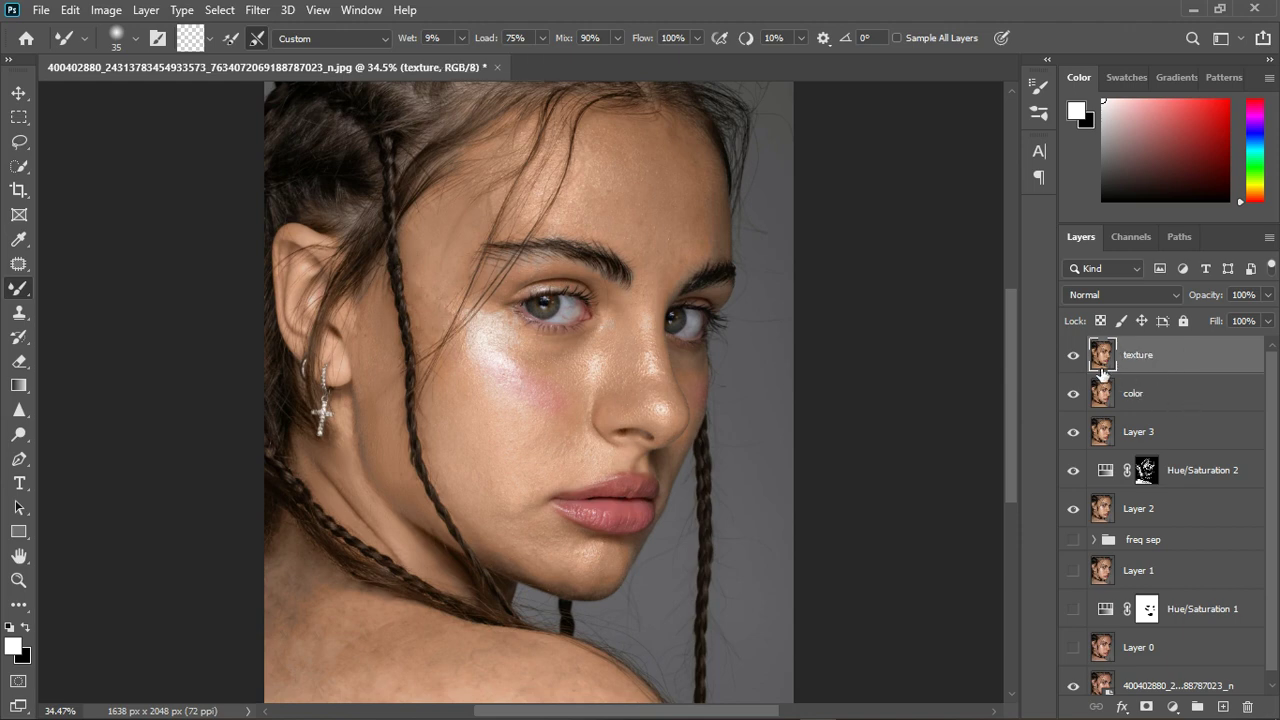
Hide the texture layer and apply a Gaussian Blur with a radius of 8.0 pixels to the color layer.
key(ctrl+comma)
click(1185, 402)
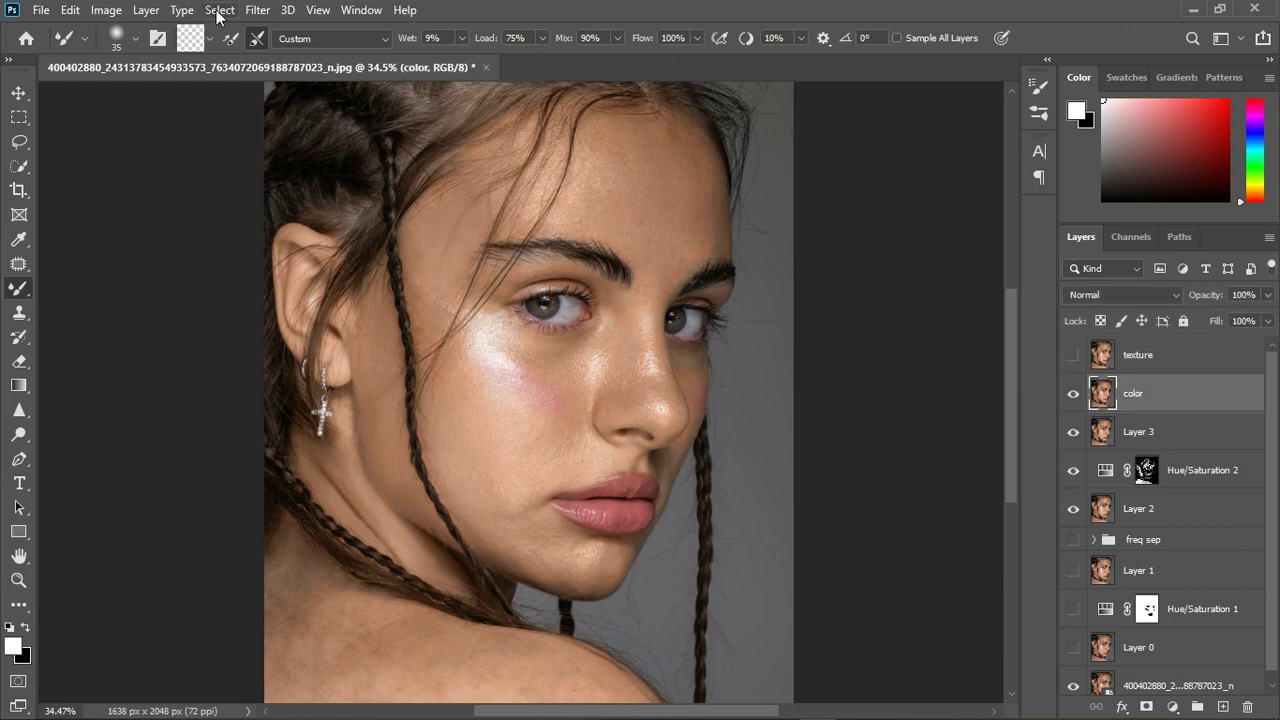
click(257, 10)
mouse_move(400, 222)
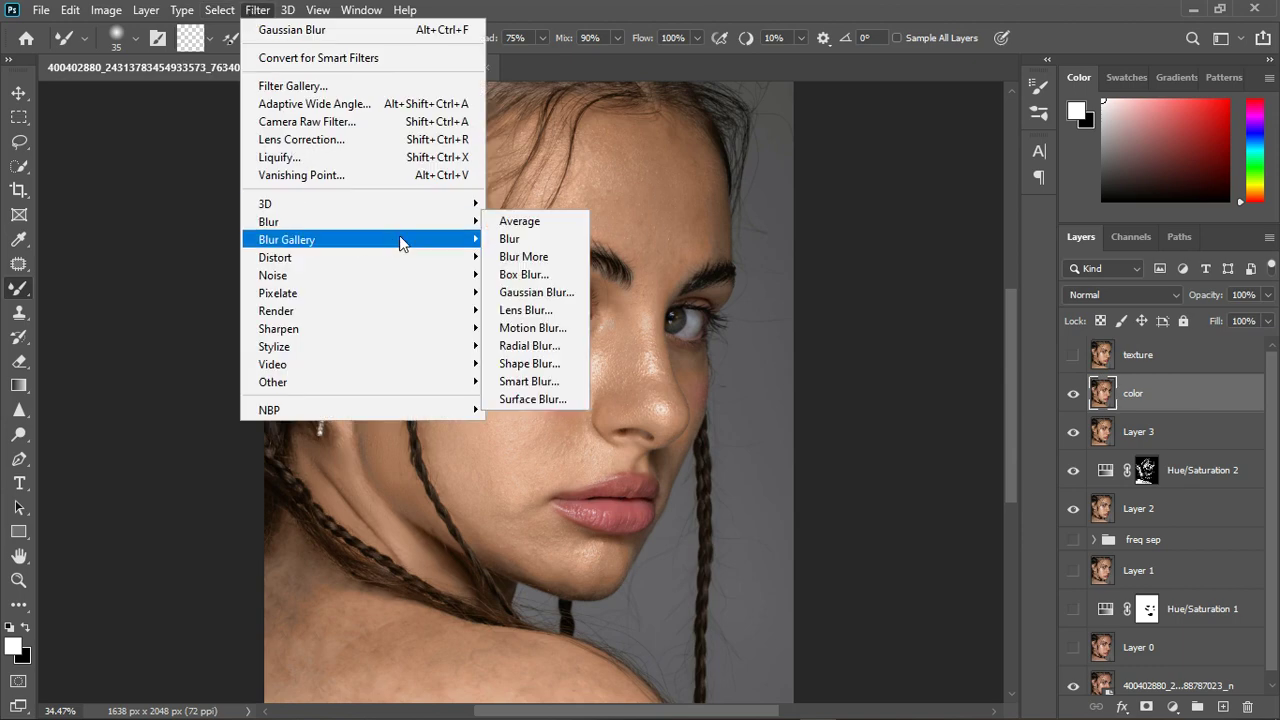
click(507, 293)
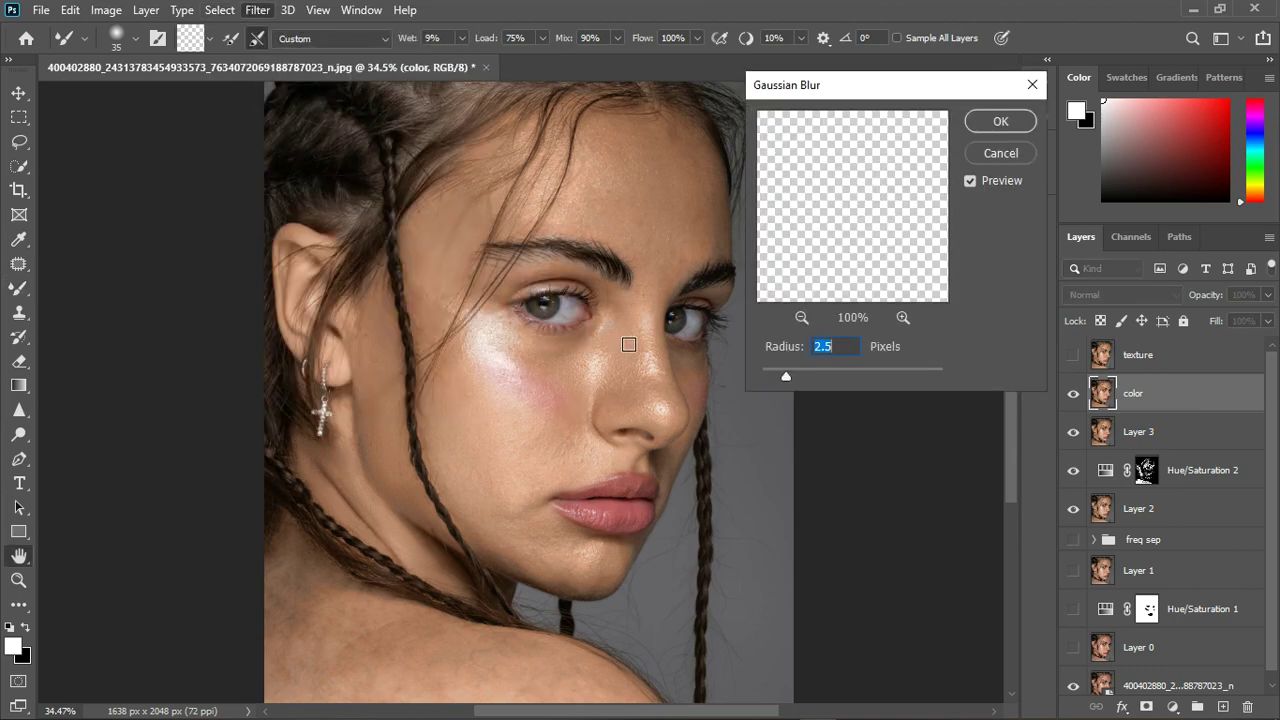
click(825, 376)
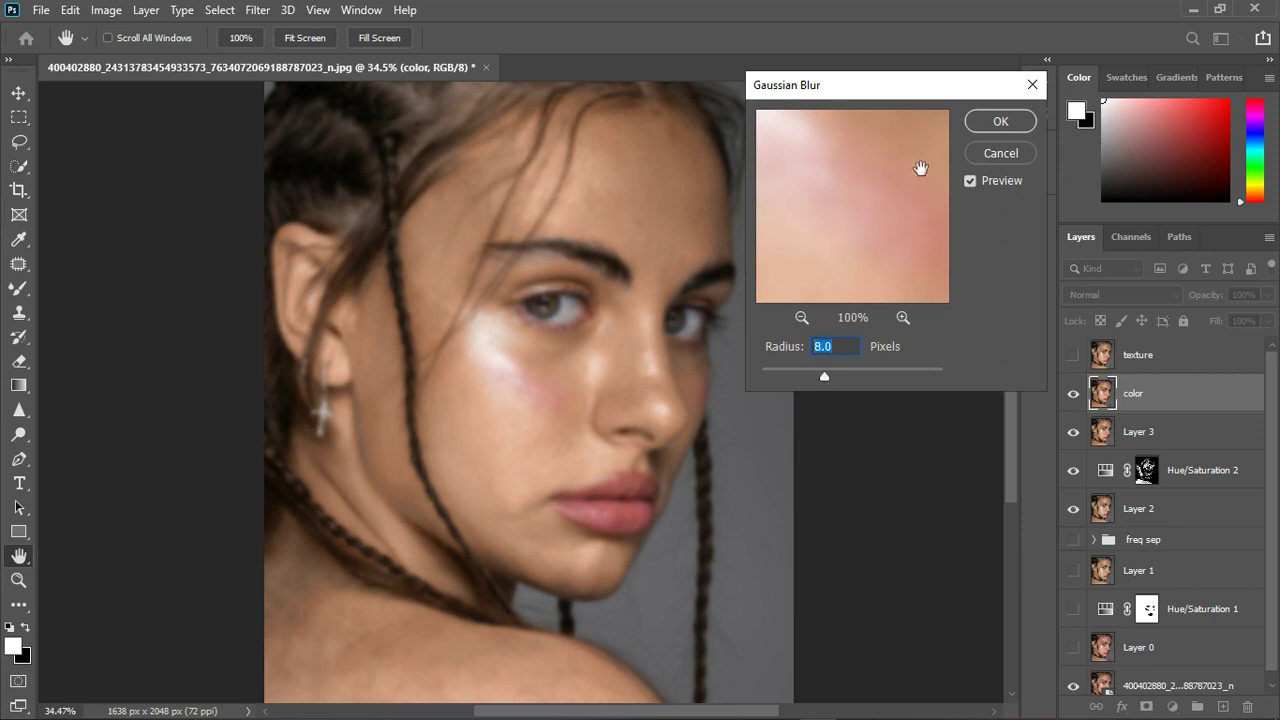
click(1000, 121)
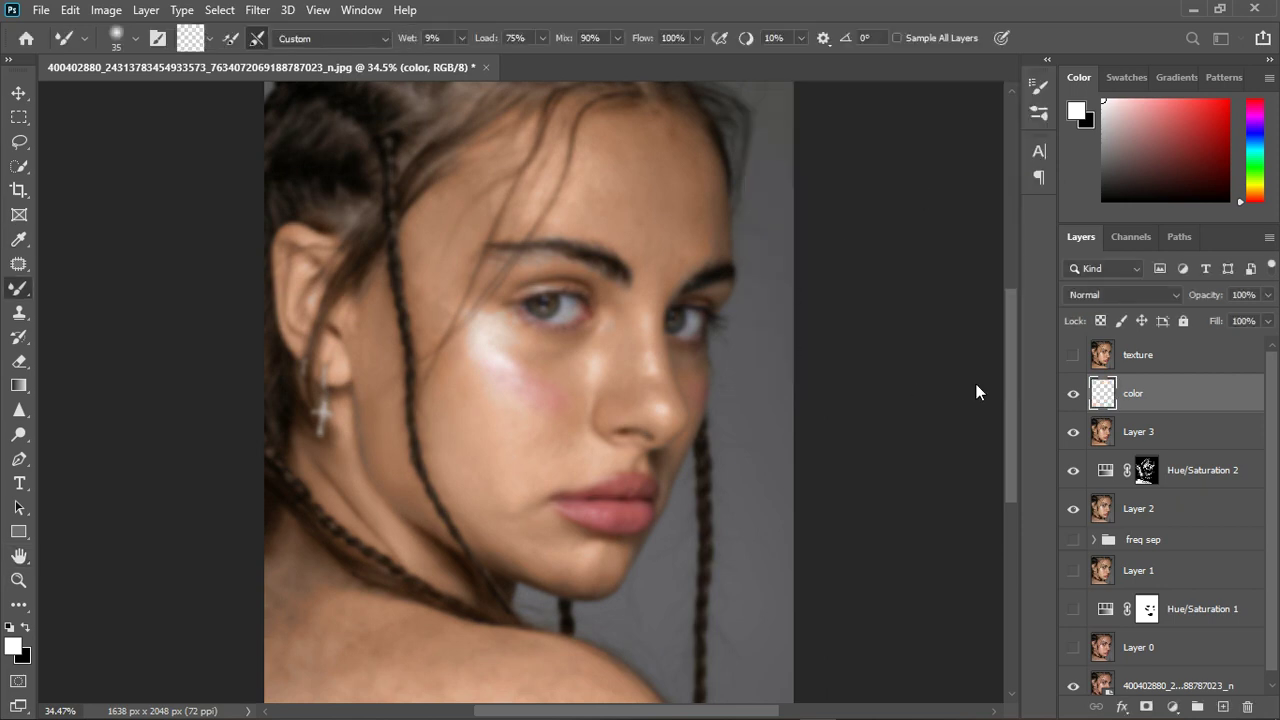
Show the texture layer and apply the color layer to it with Apply Image, using Subtract, scale 2 and offset 128.
click(1104, 368)
click(1073, 355)
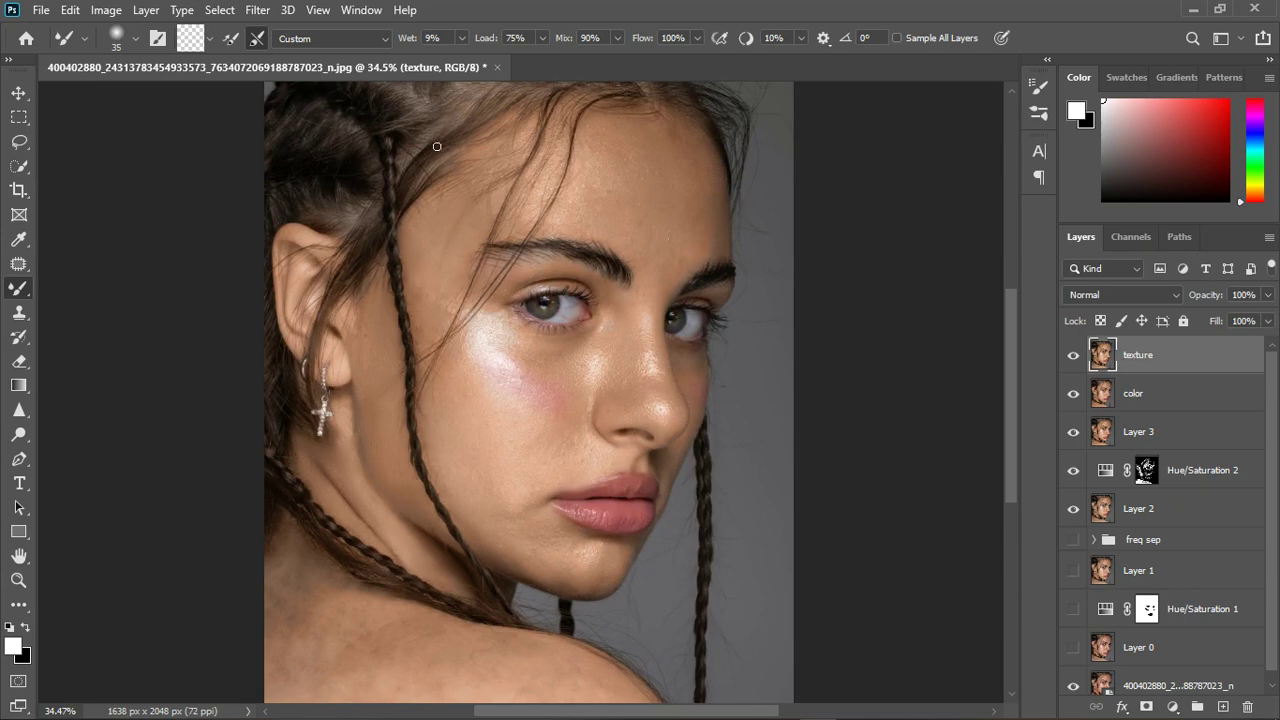
click(105, 10)
click(131, 287)
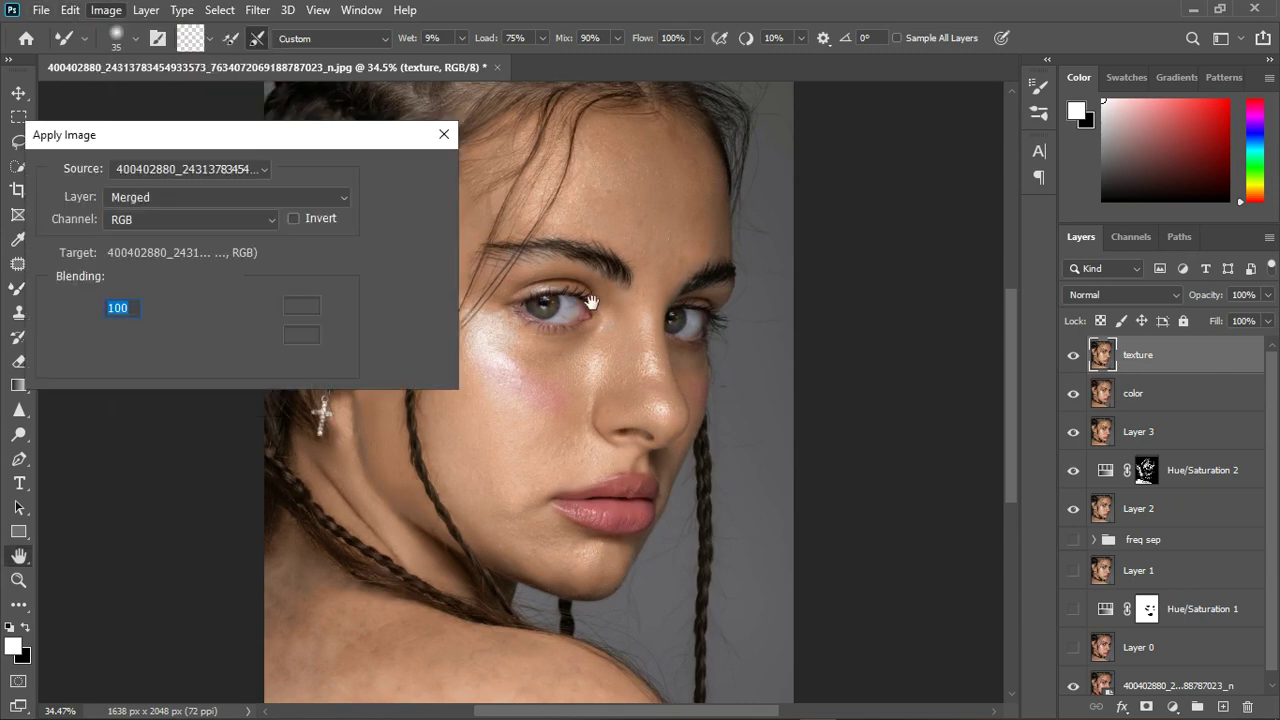
click(196, 199)
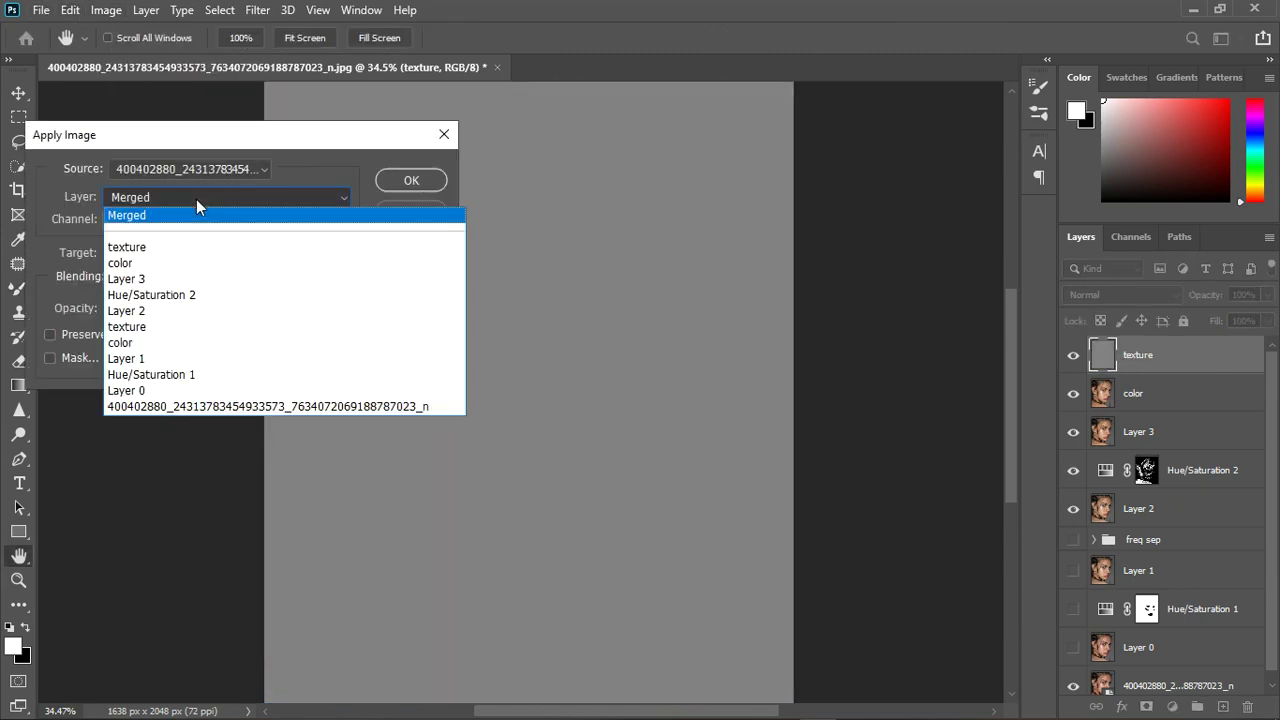
click(168, 263)
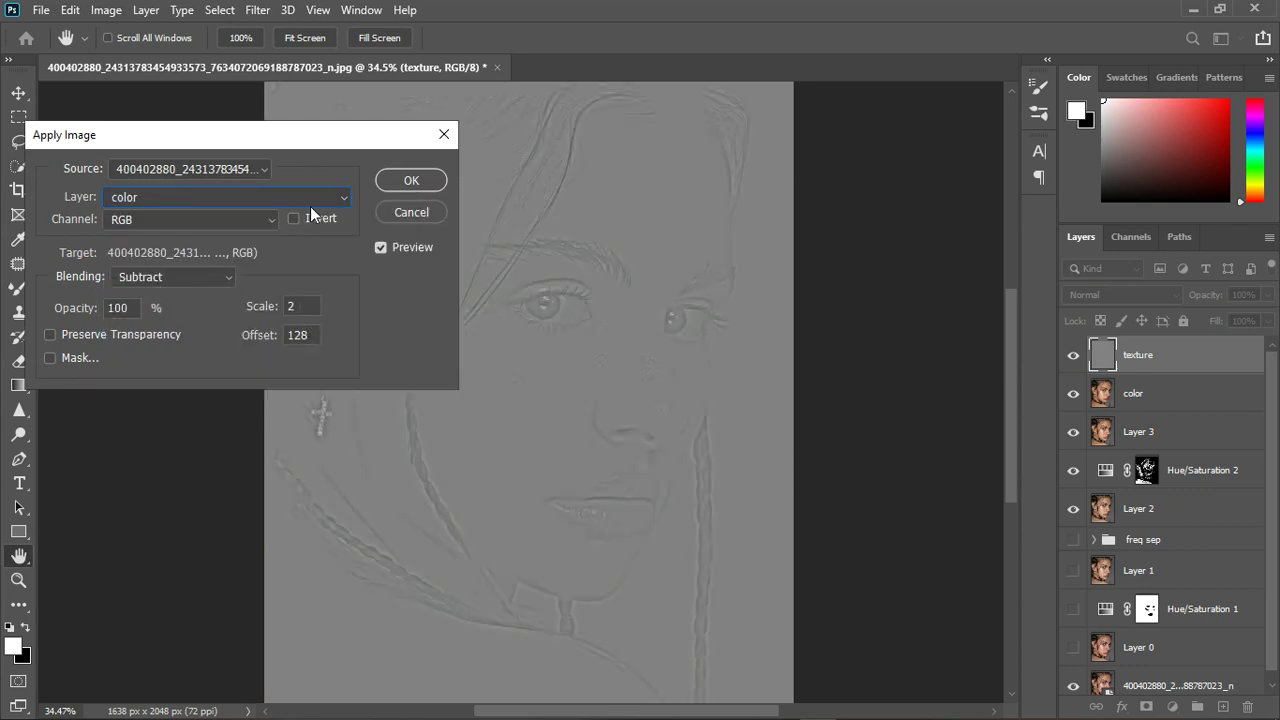
click(411, 180)
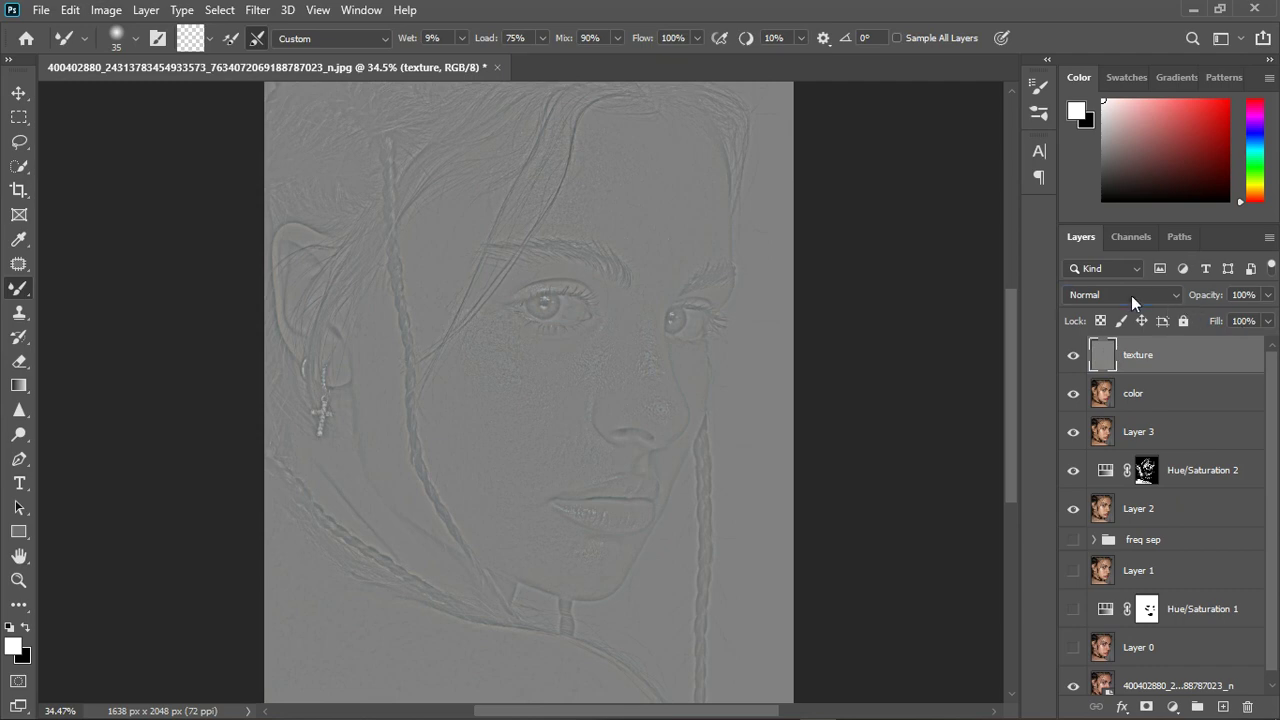
Set the texture layer's blend mode to Linear Light and group it with the color layer.
click(1131, 295)
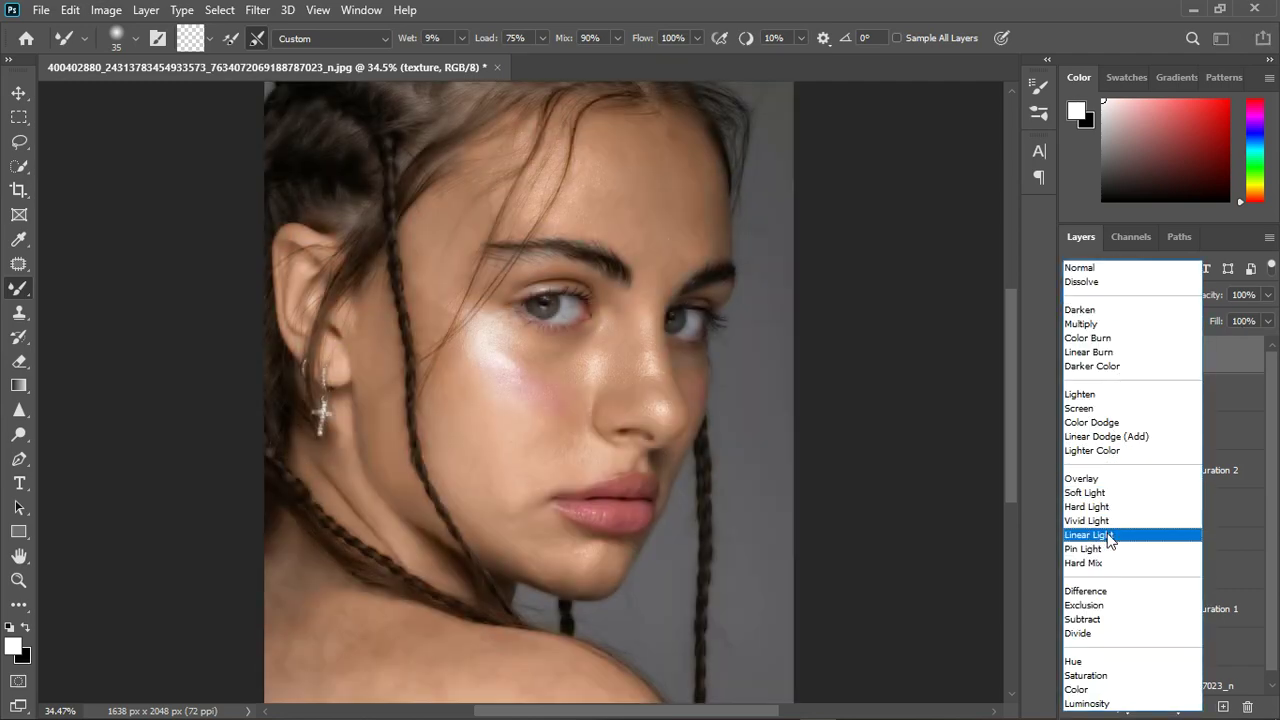
click(1110, 537)
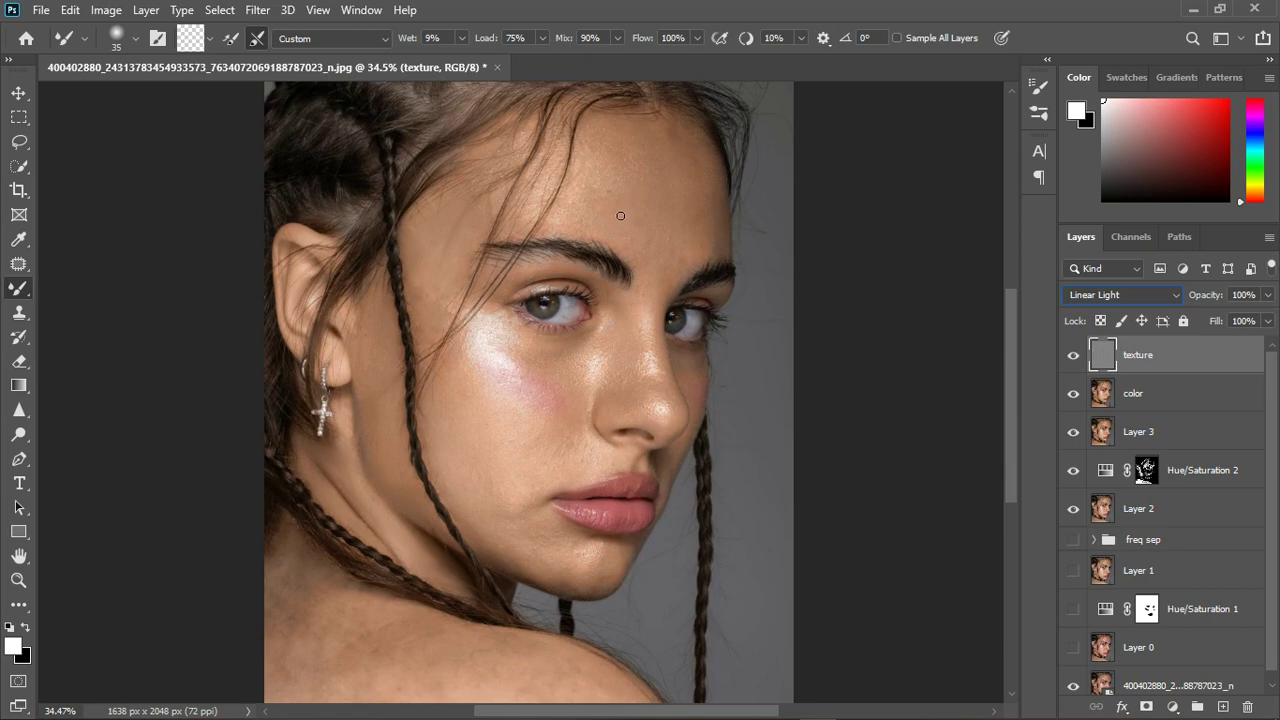
click(1148, 401)
shift+click(1188, 368)
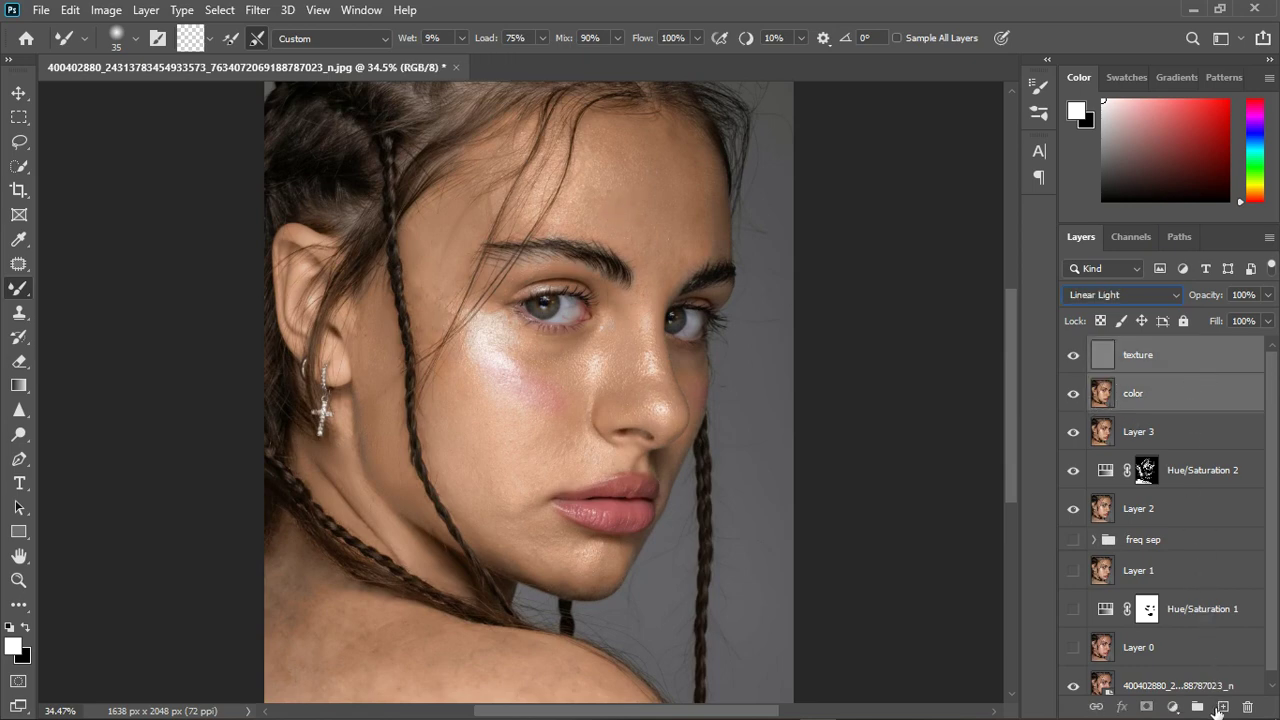
click(1197, 707)
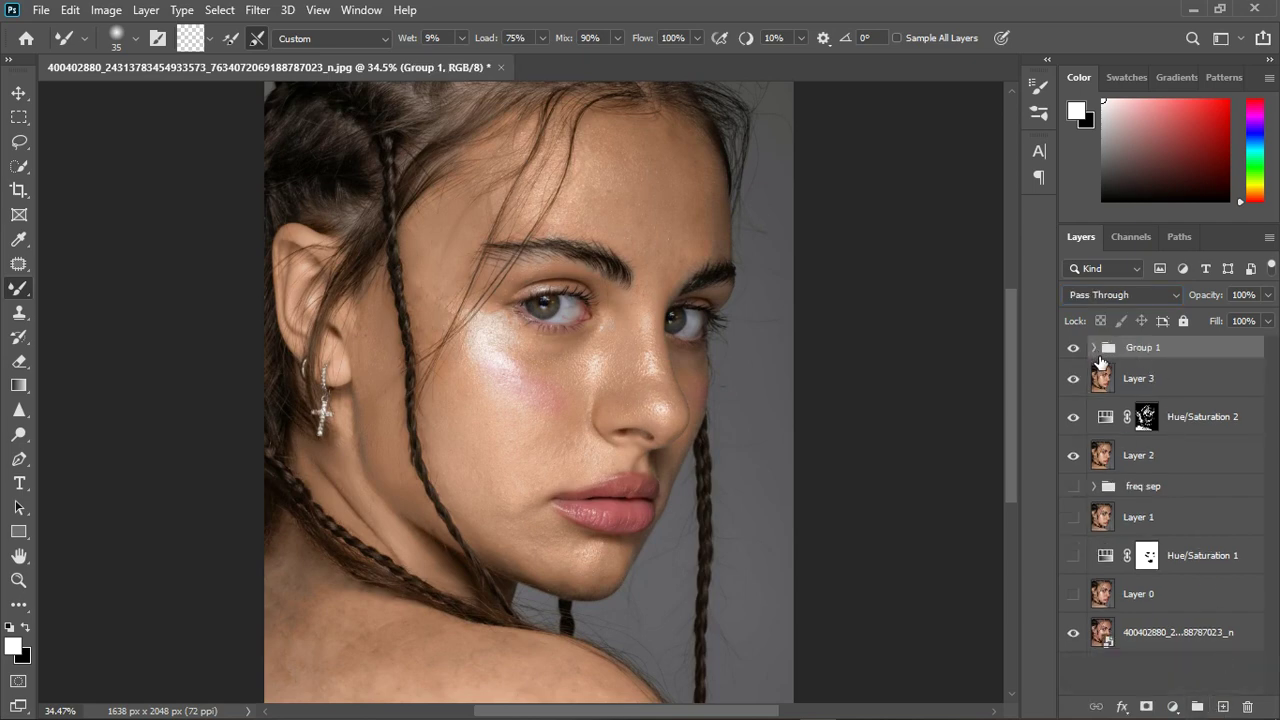
Expand the new frequency separation group and rename it as new FS.
click(1094, 348)
double_click(1142, 350)
text(new FS)
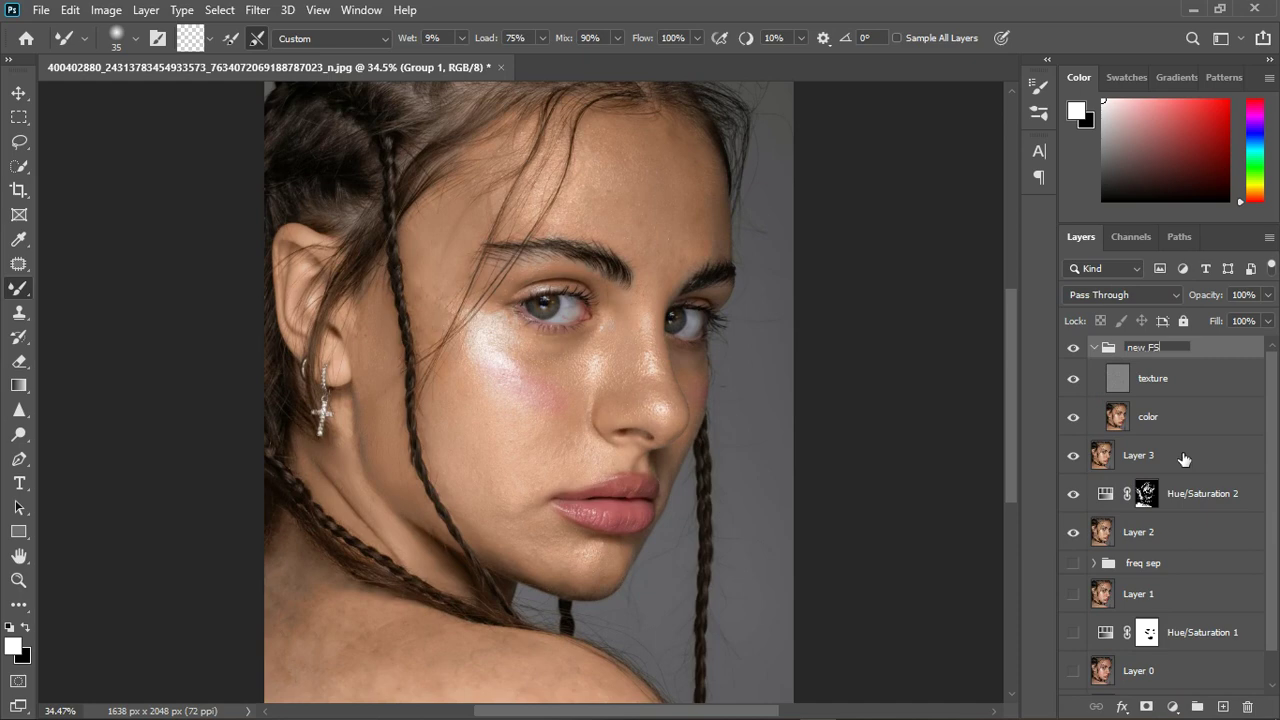
key(Return)
Select the color layer in the new FS group and enlarge the Mixer Brush for blending the skin tones.
click(1151, 430)
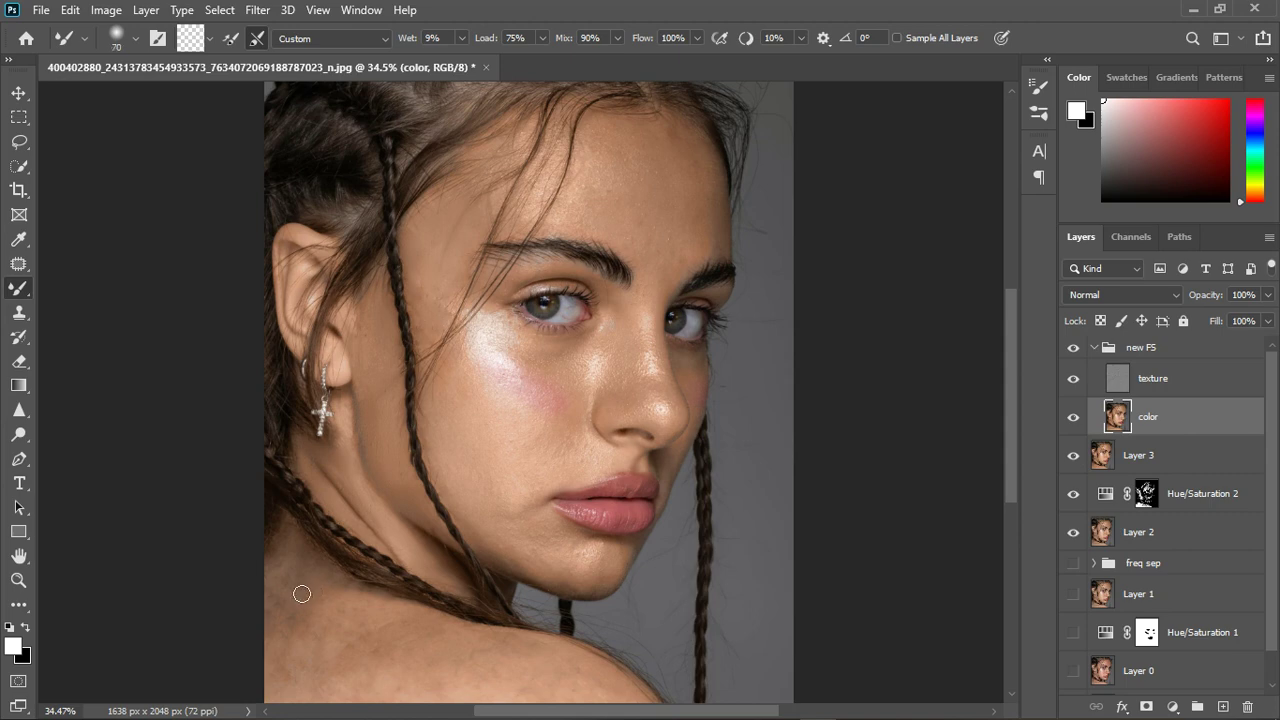
key(bracketright)
key(bracketright)
key(bracketright)
key(bracketright)
key(bracketright)
key(bracketright)
key(bracketright)
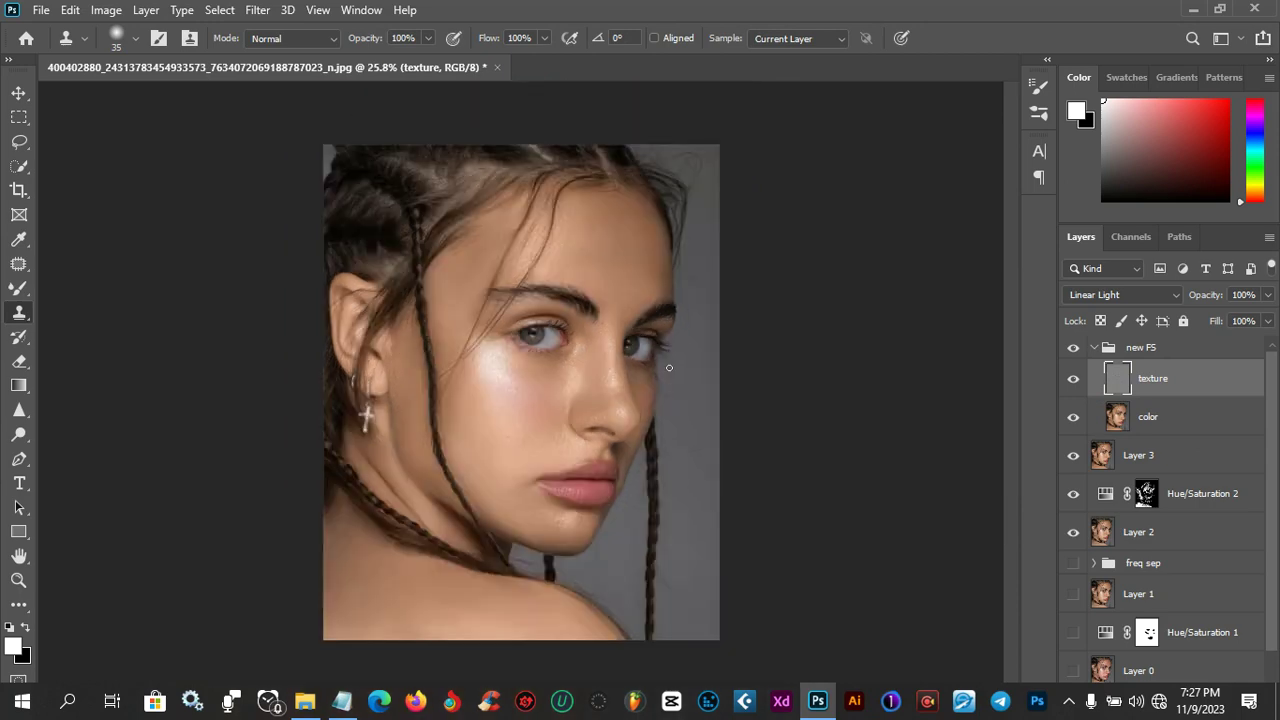
Collapse the new FS group and compare the portrait with and without it by toggling its visibility.
click(1095, 349)
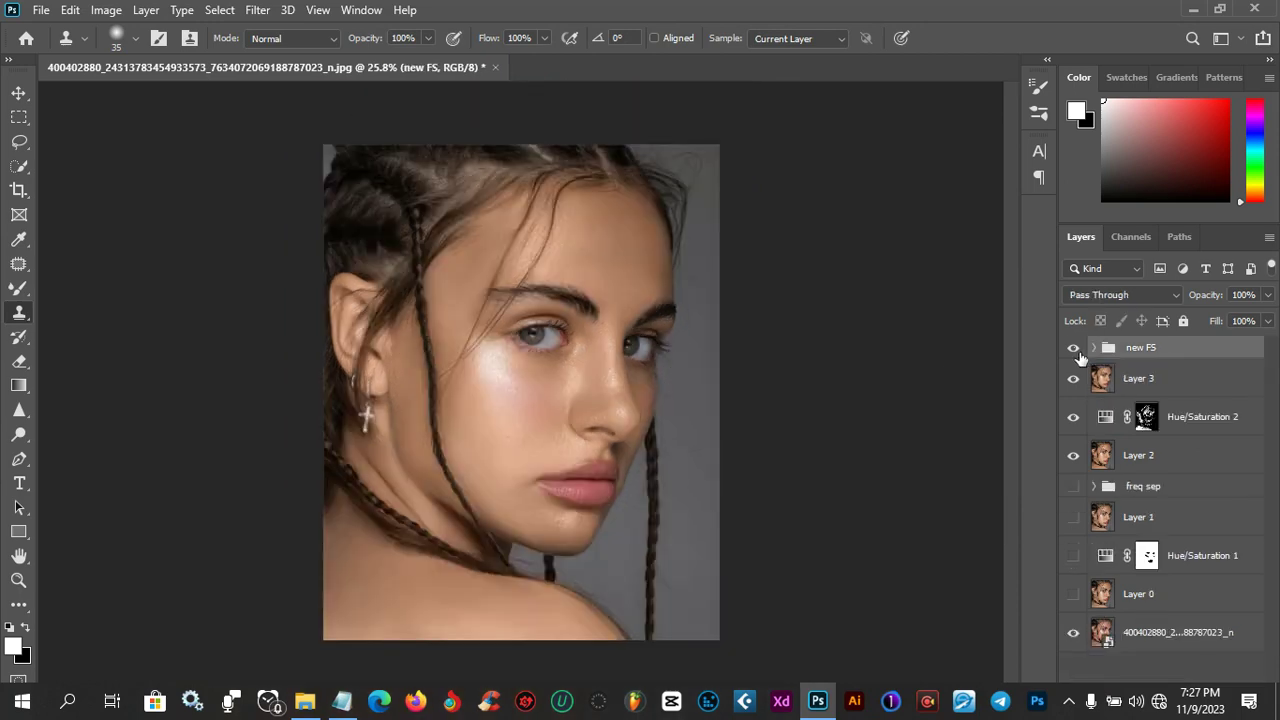
click(1074, 350)
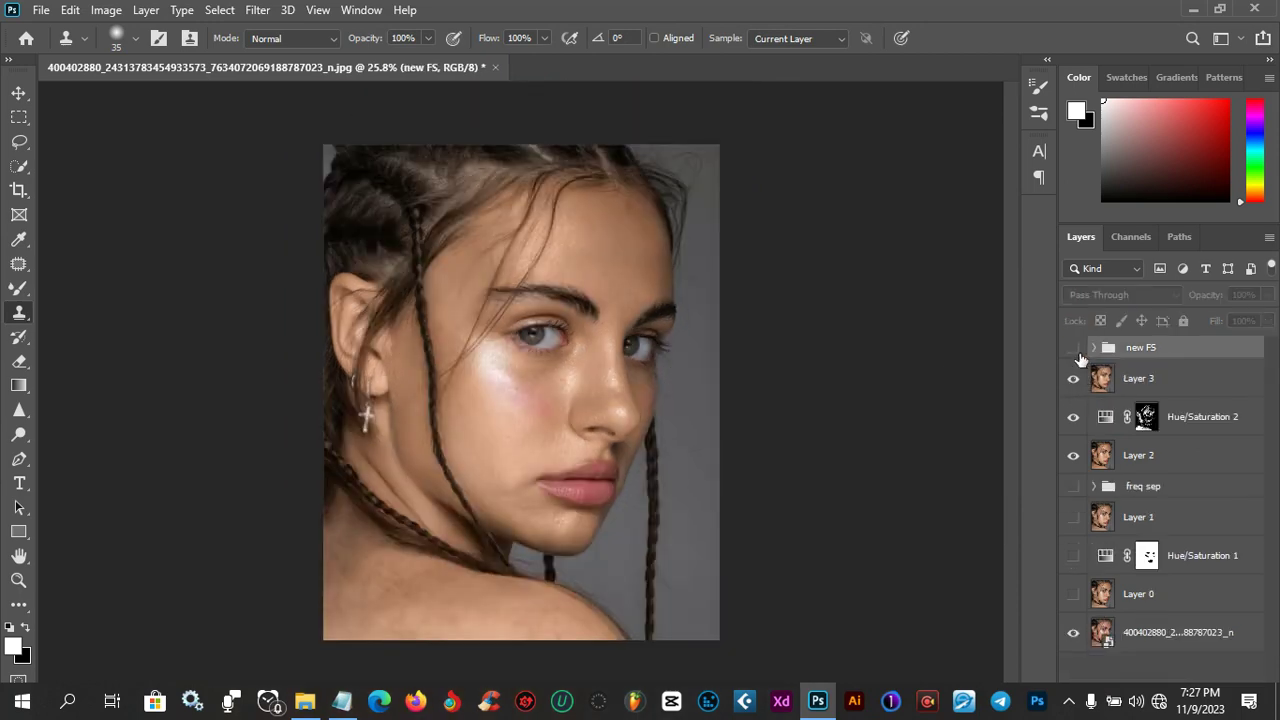
click(1074, 350)
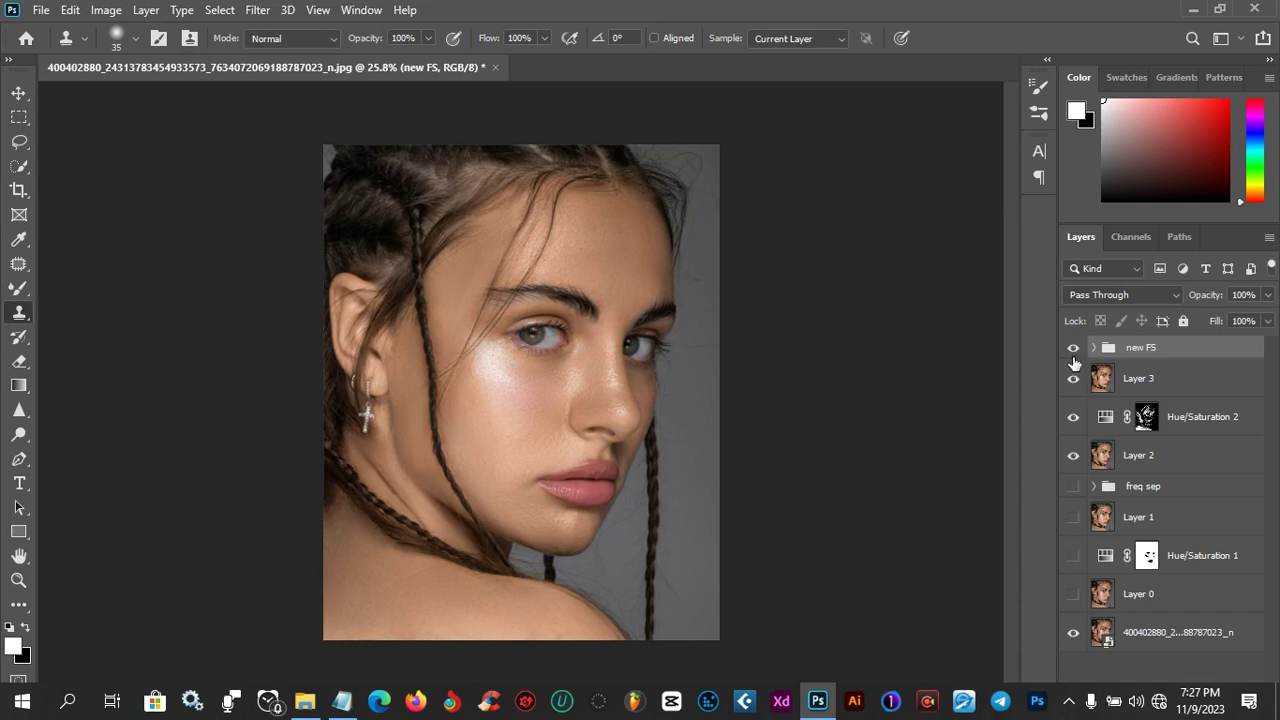
click(1075, 352)
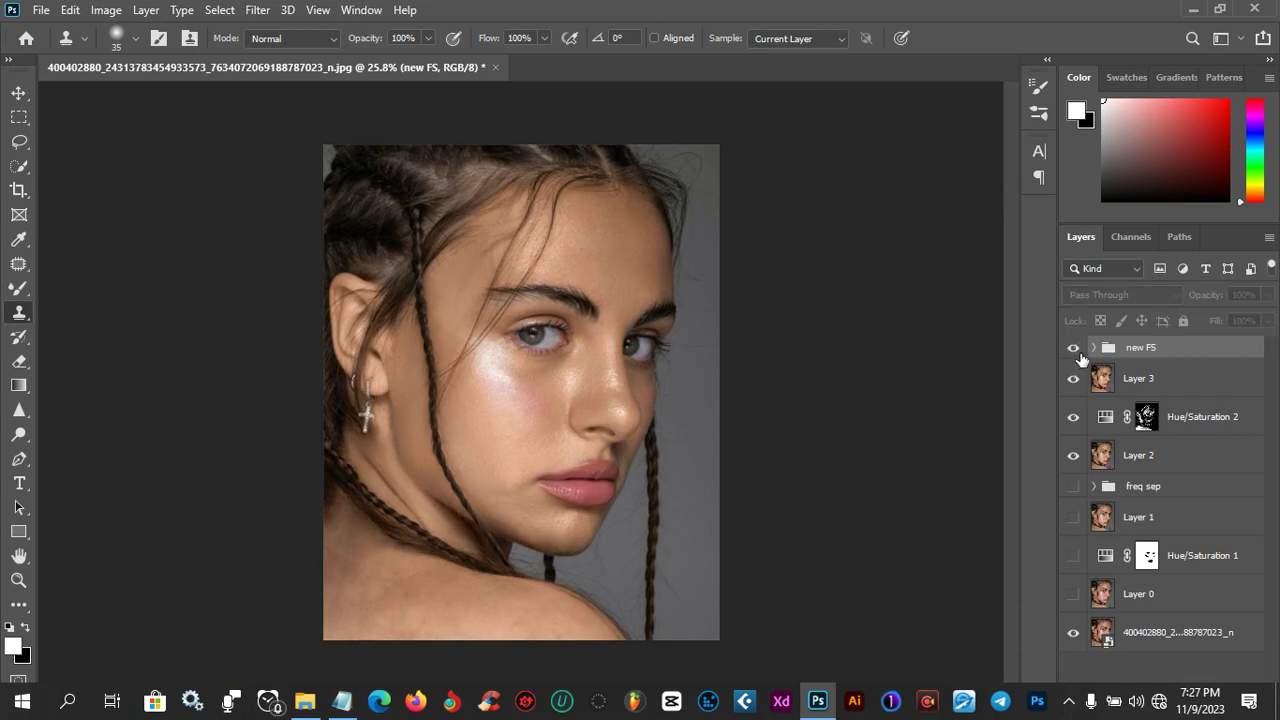
click(1076, 352)
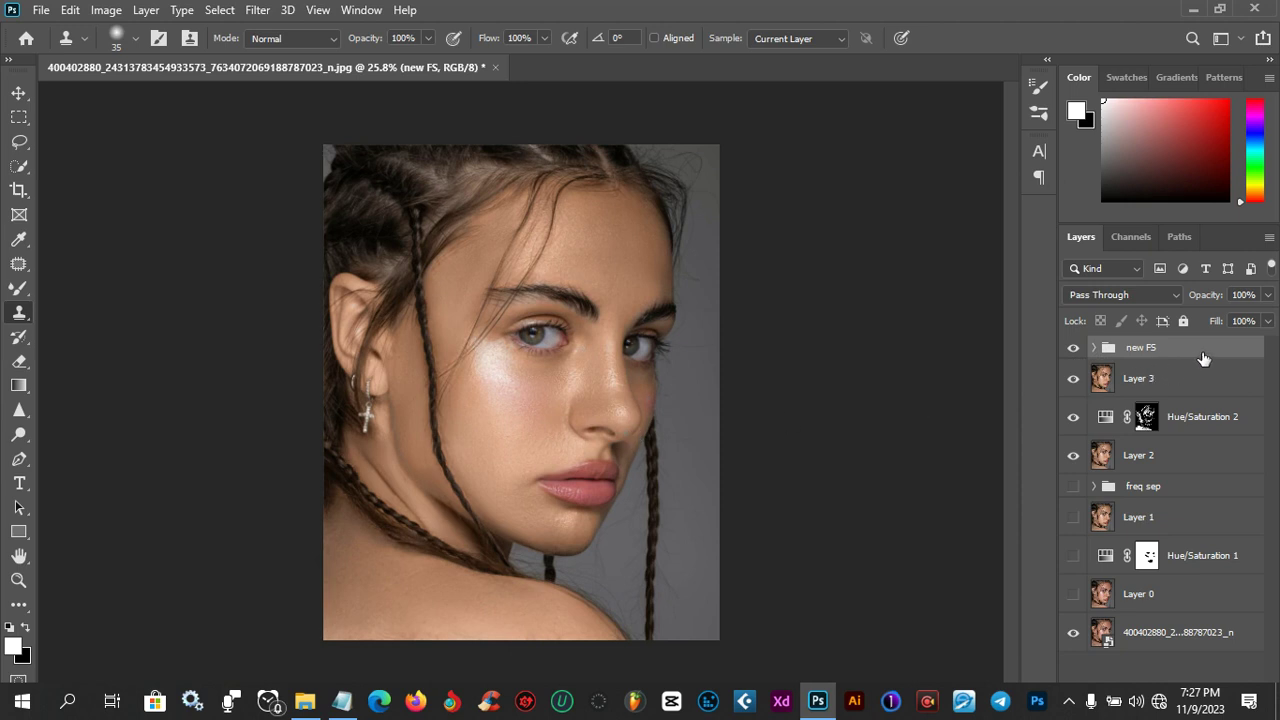
Stamp all visible layers into a new merged layer above the new FS group.
key(ctrl+shift+alt+e)
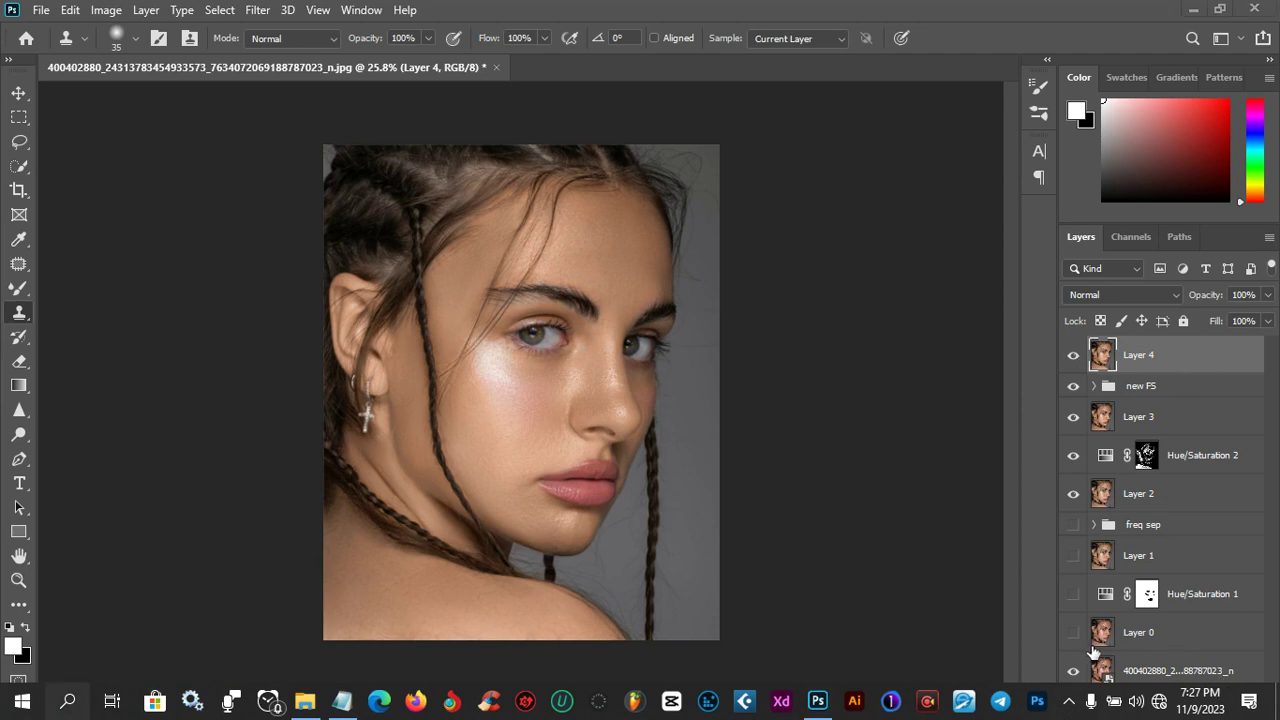
key(super)
key(super)
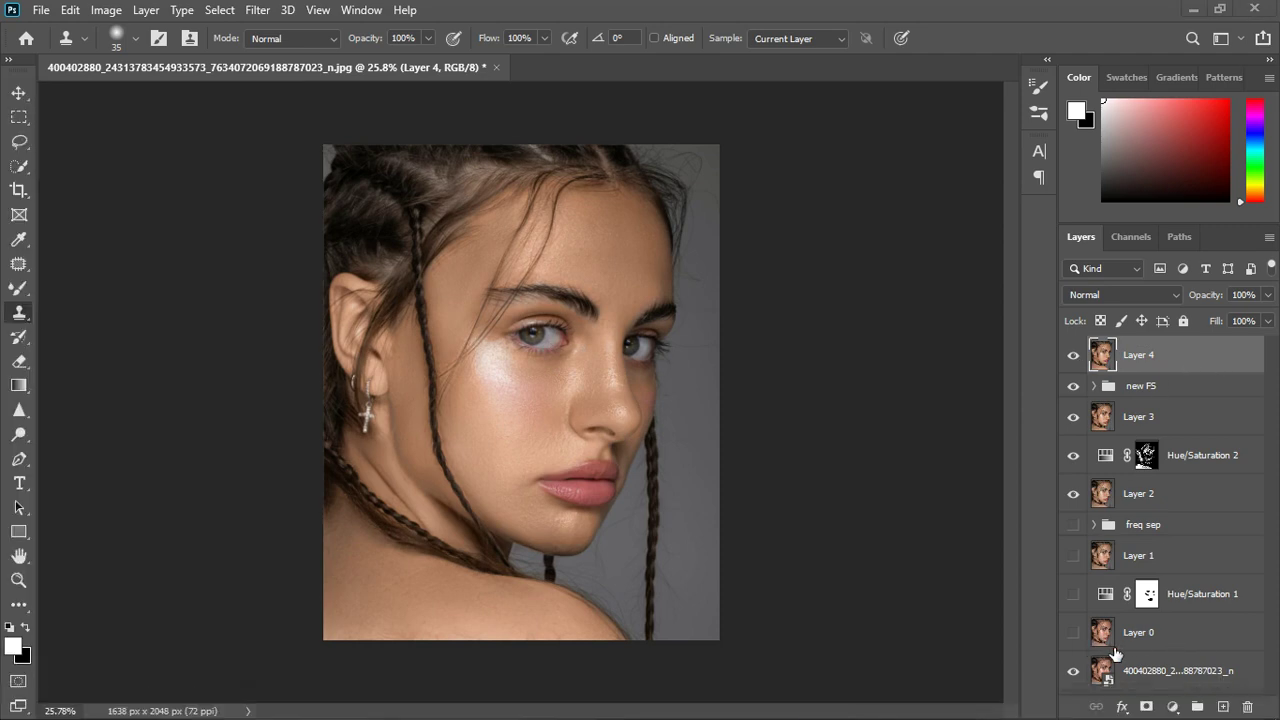
Add a white Solid Color fill layer above the merged layer and hide it.
click(1171, 706)
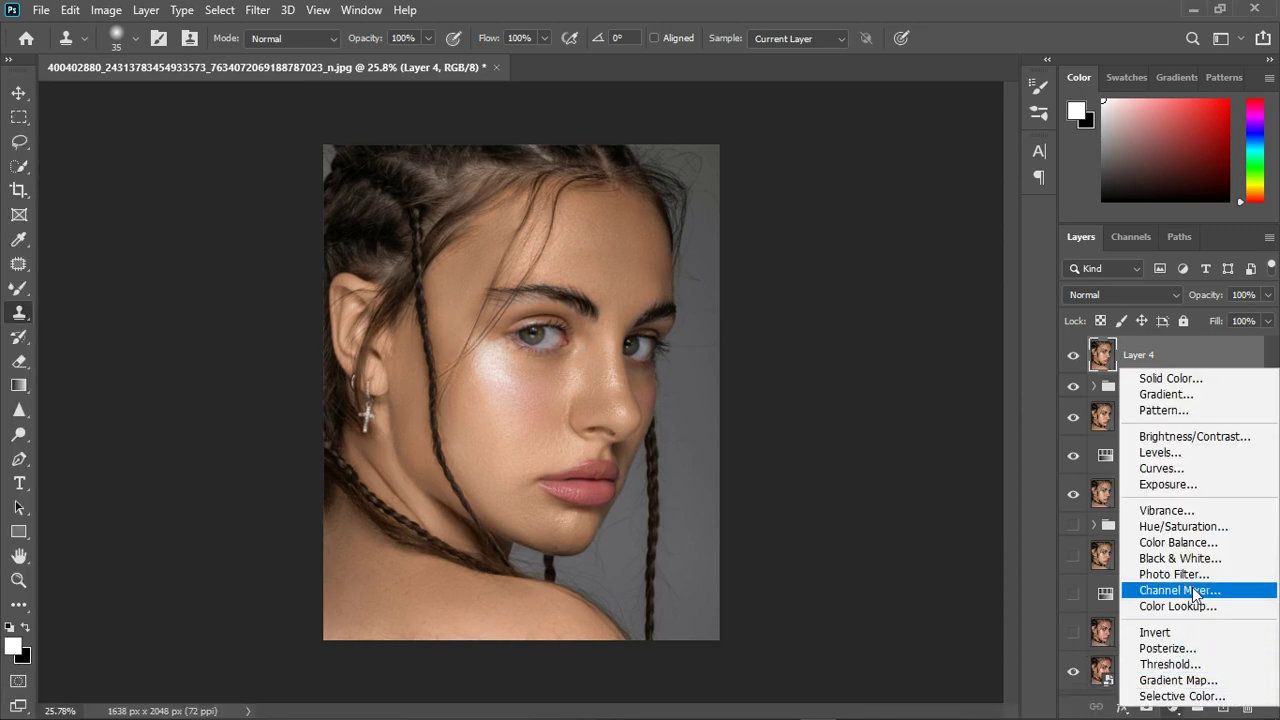
click(1168, 380)
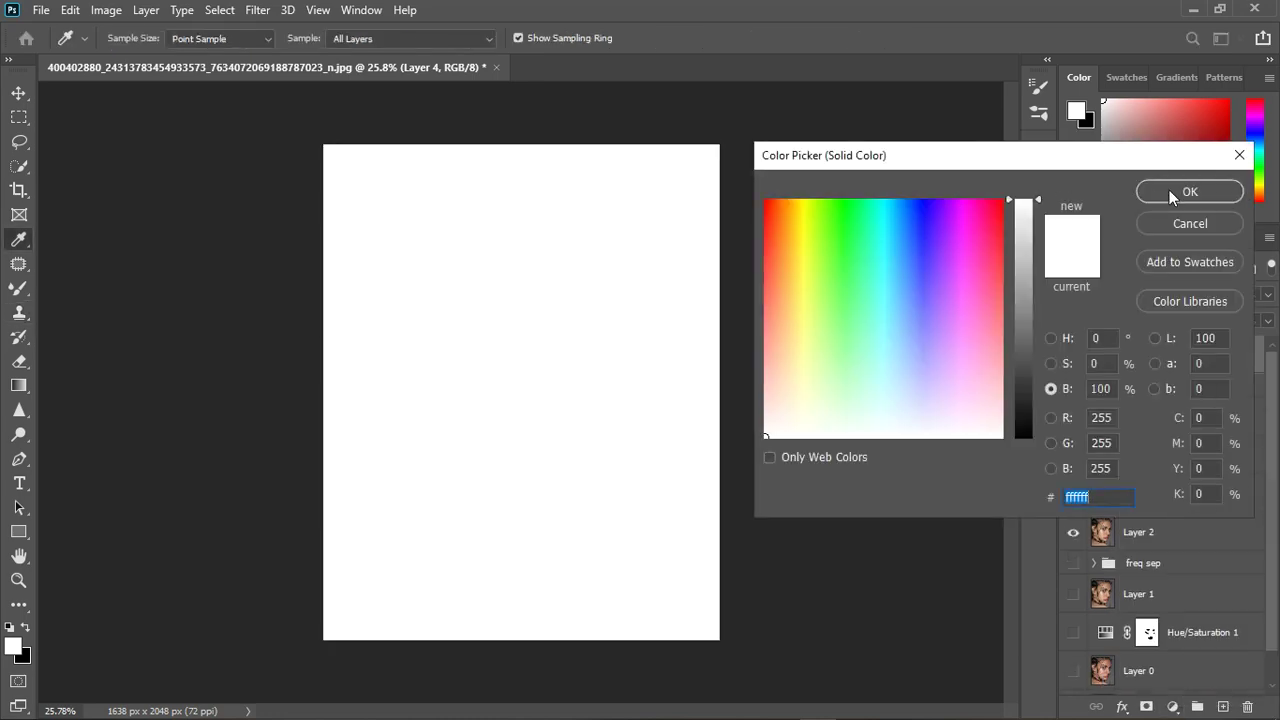
click(1190, 191)
click(1073, 354)
Sample the fill layer's color from the white of the eye, raise its brightness, and show the layer again.
double_click(1112, 362)
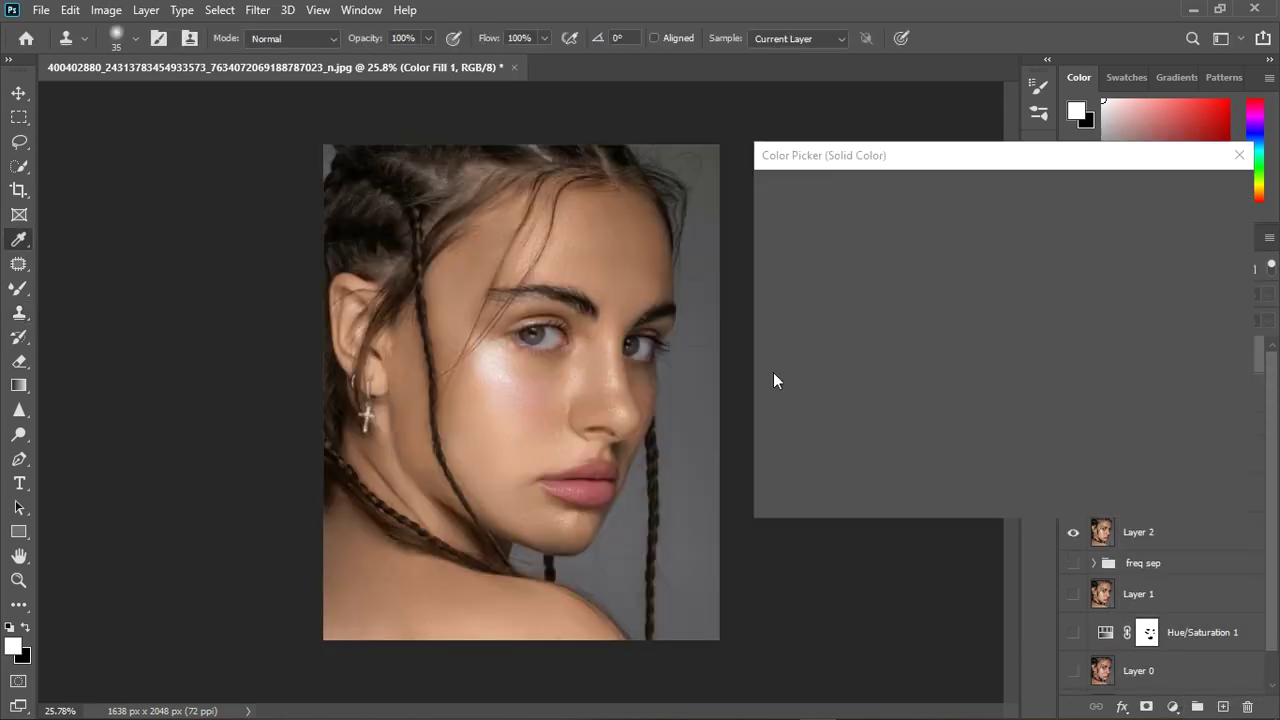
click(583, 345)
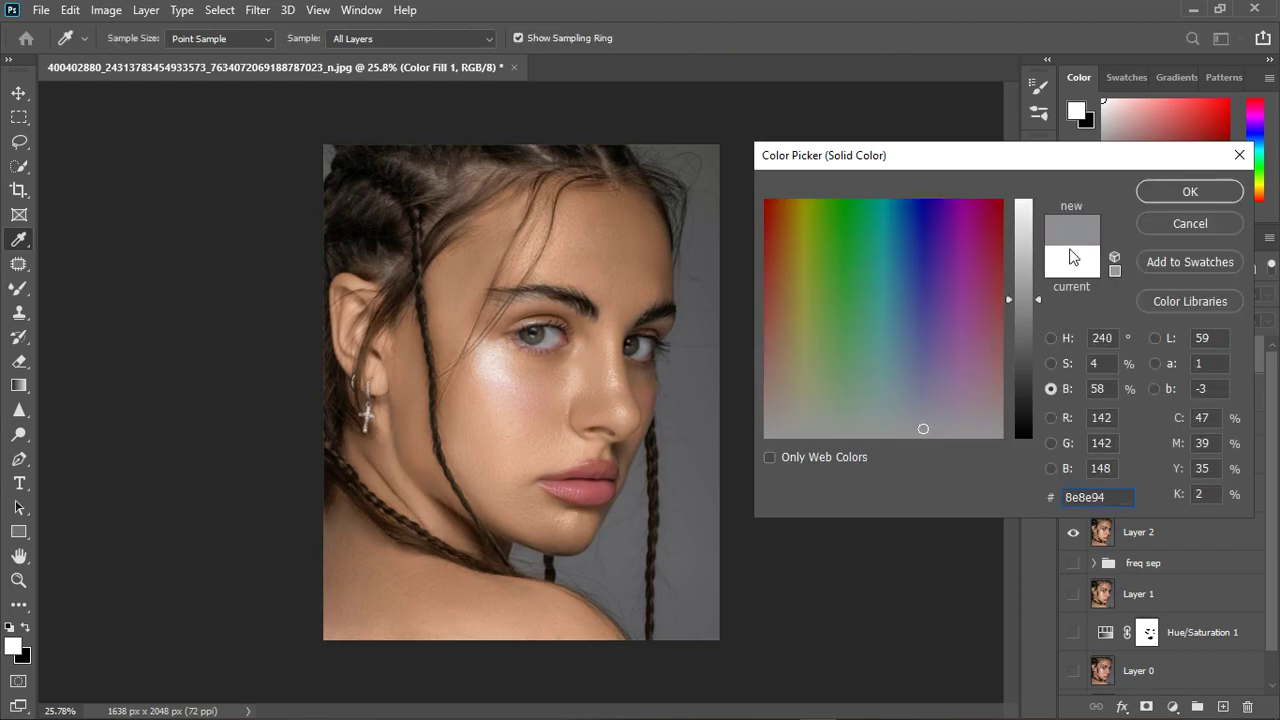
drag(1037, 298, 1037, 205)
click(1190, 191)
key(s)
click(1073, 354)
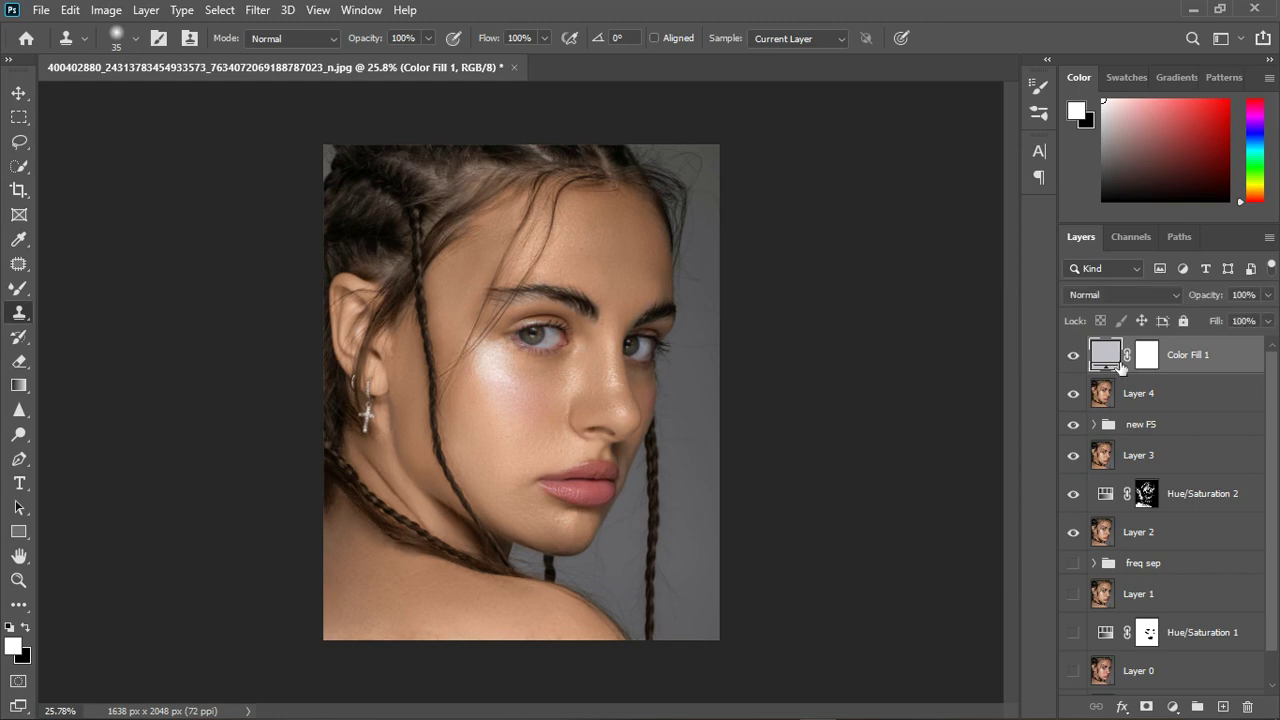
Set the fill layer's blend mode to Divide, raise its color's brightness to 91% (e0e0e9), and compare before and after.
click(1134, 290)
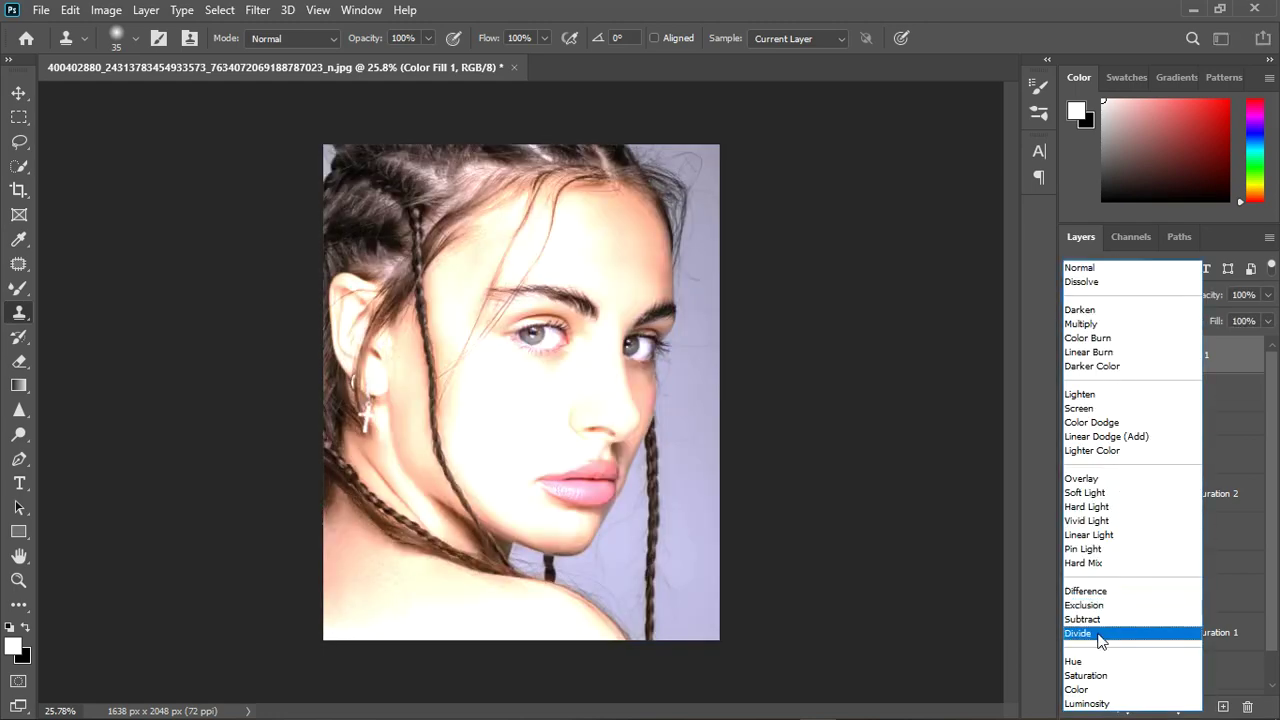
click(1098, 634)
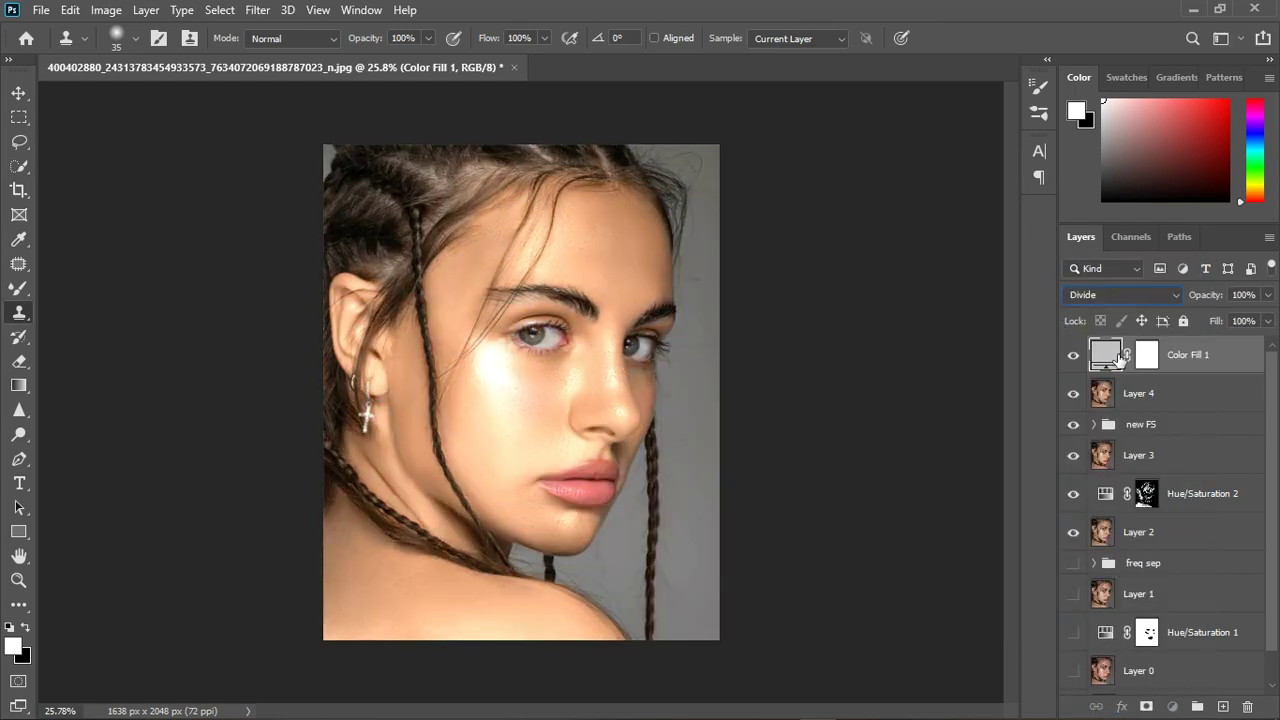
double_click(1106, 354)
mouse_move(1044, 254)
mouse_down()
mouse_move(1043, 202)
mouse_move(1043, 219)
mouse_up()
click(1180, 190)
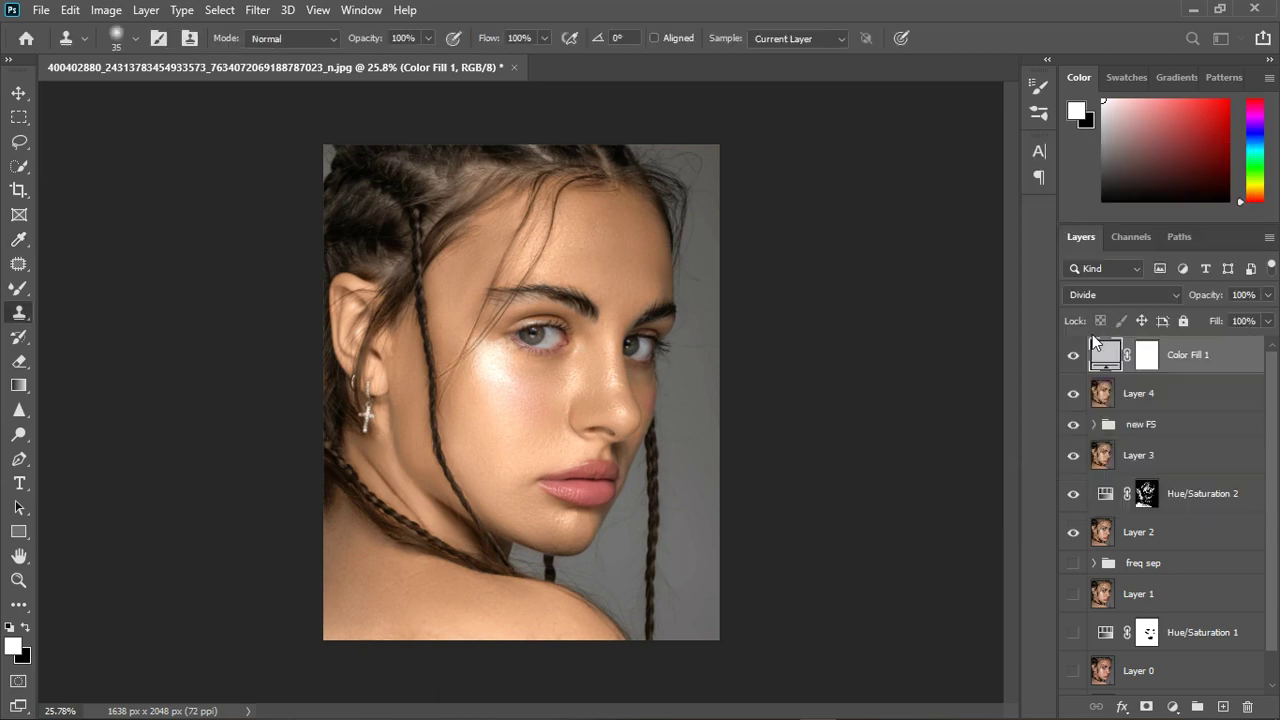
click(1074, 356)
click(1074, 356)
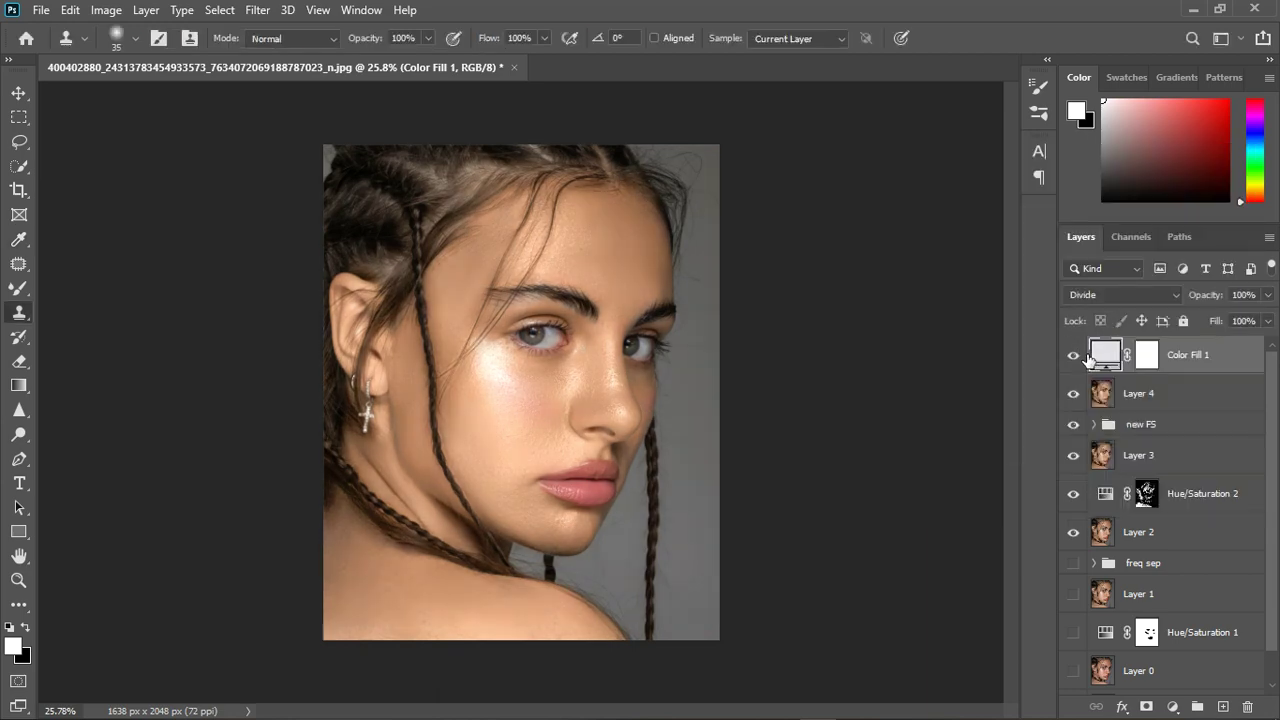
Set the color fill layer's brightness to 94%, giving the color e5e5ef.
scroll(590, 312, up, 2)
scroll(590, 312, down, 1)
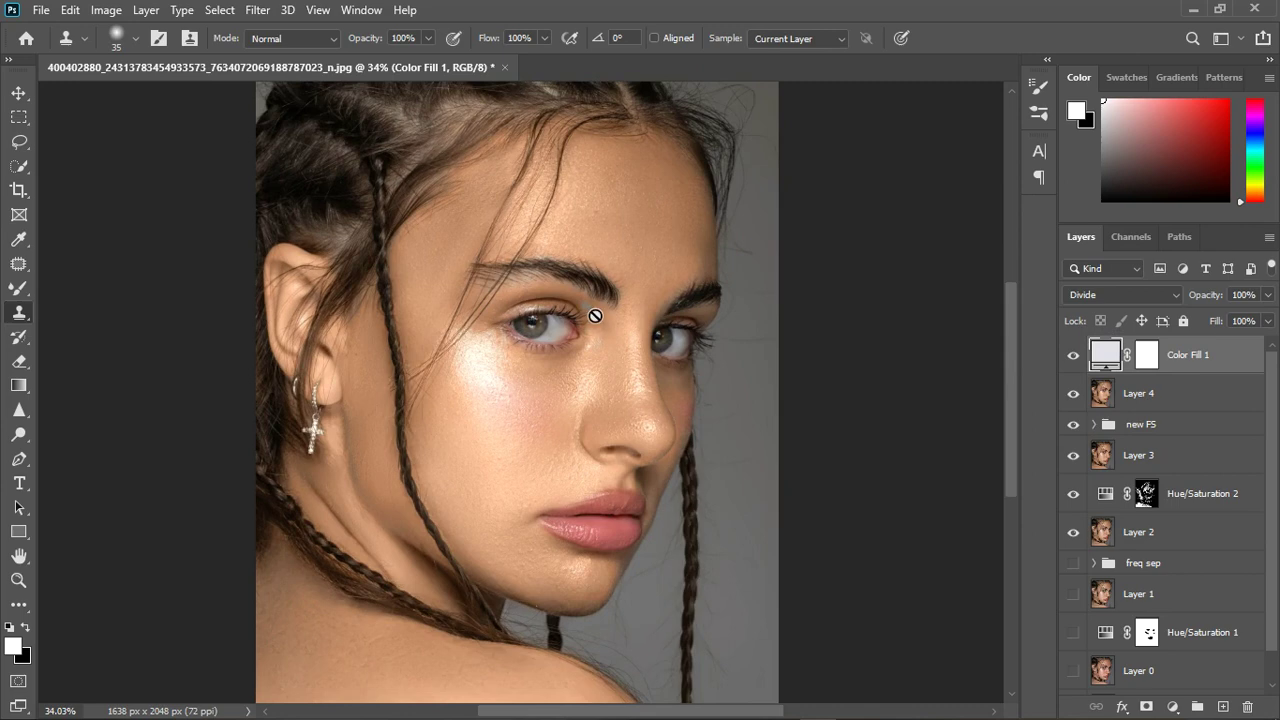
scroll(595, 316, down, 2)
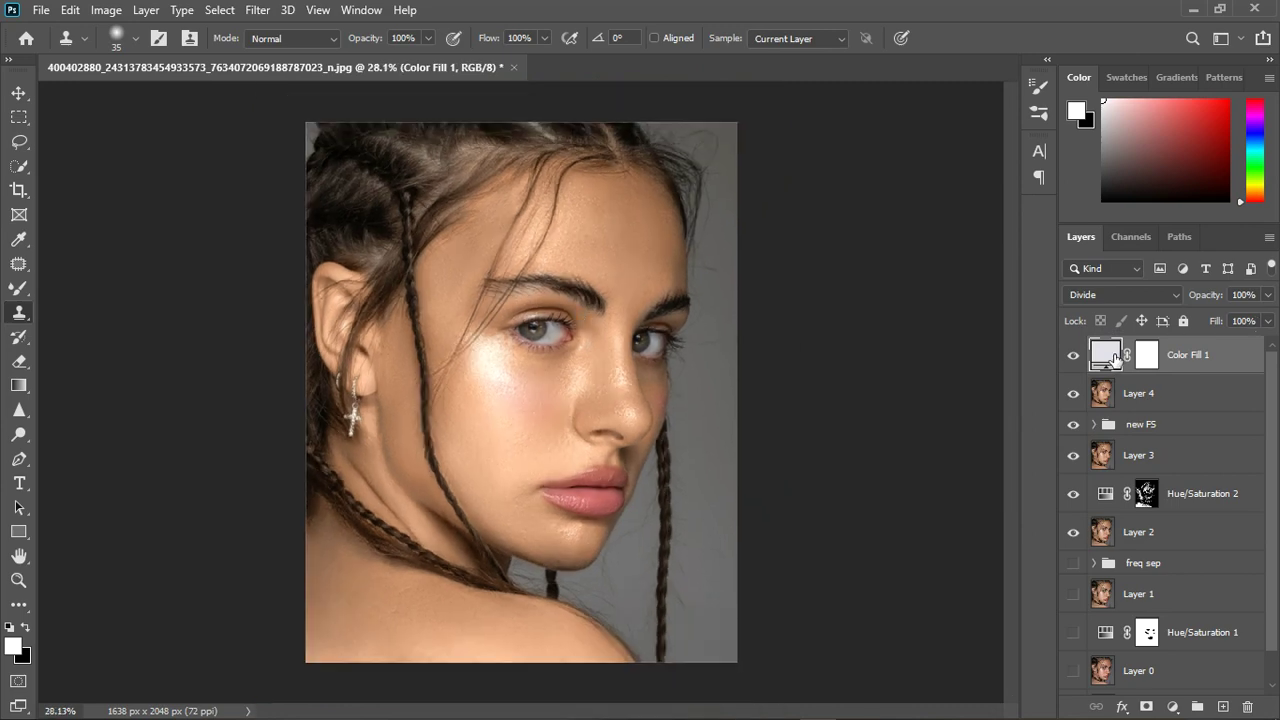
double_click(1108, 355)
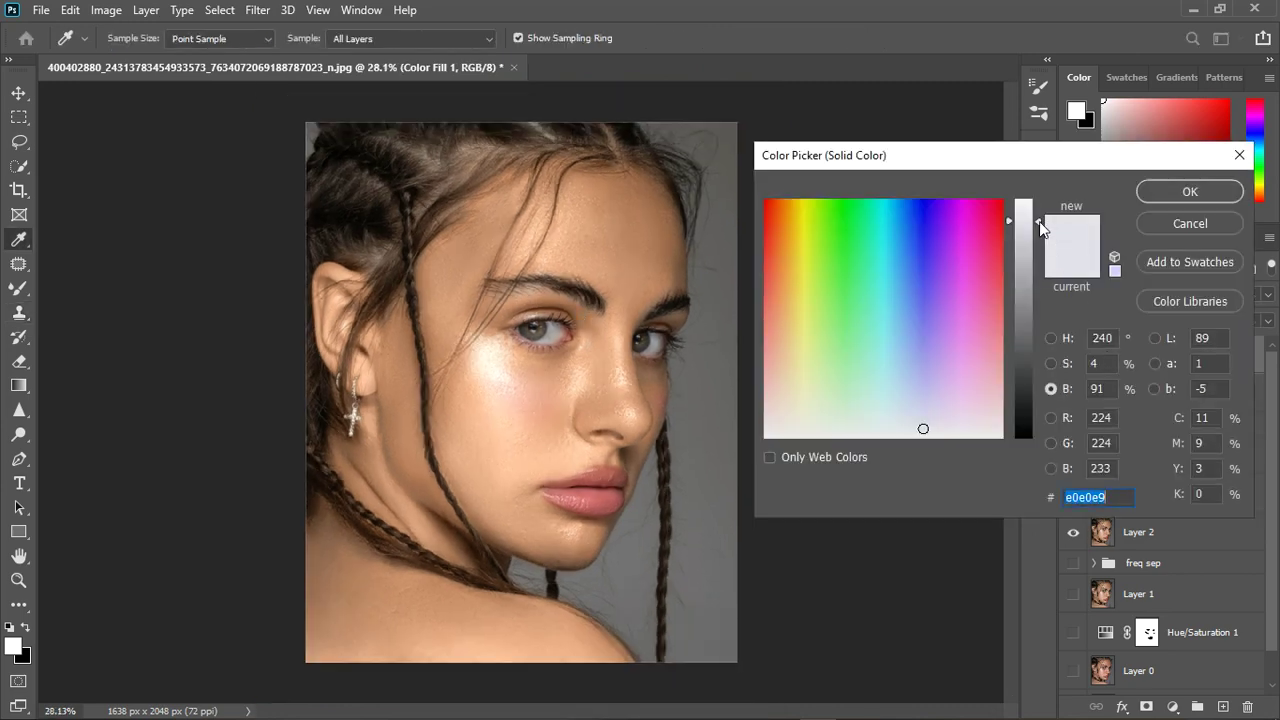
drag(1039, 221, 1041, 222)
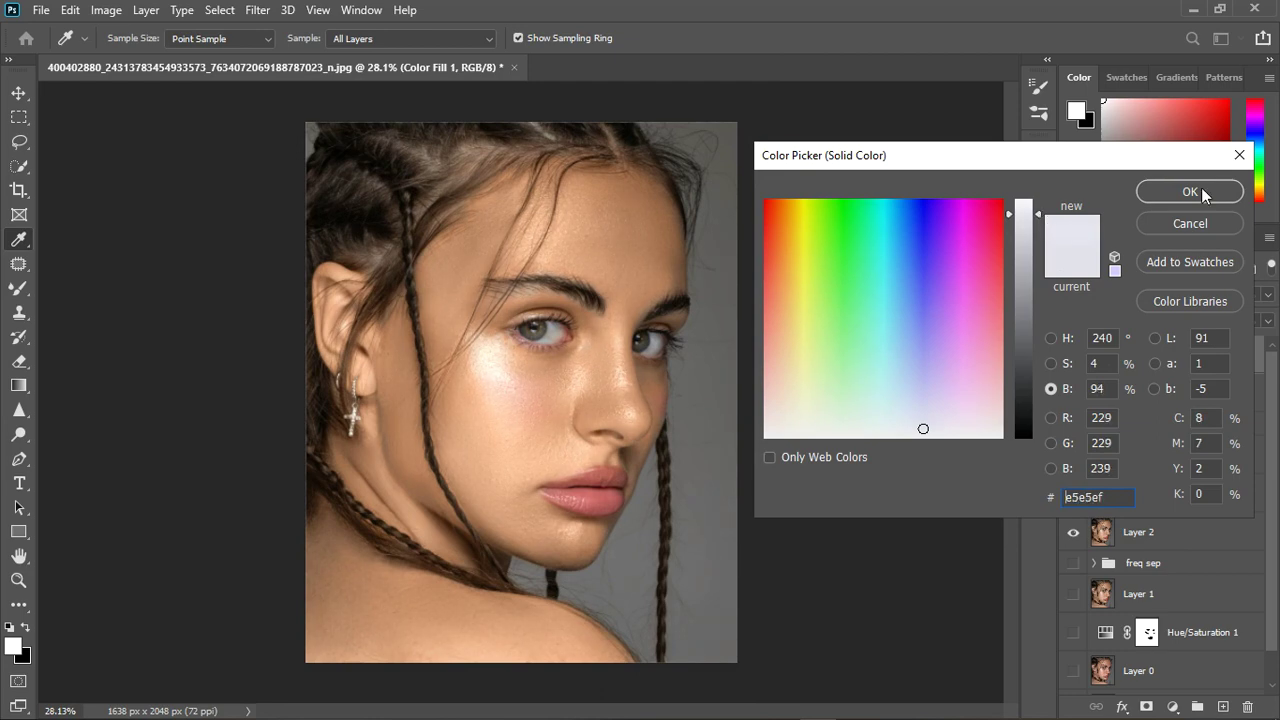
click(1201, 189)
Add a Hue/Saturation adjustment clipped to the color fill layer and set its saturation to -20.
click(1173, 706)
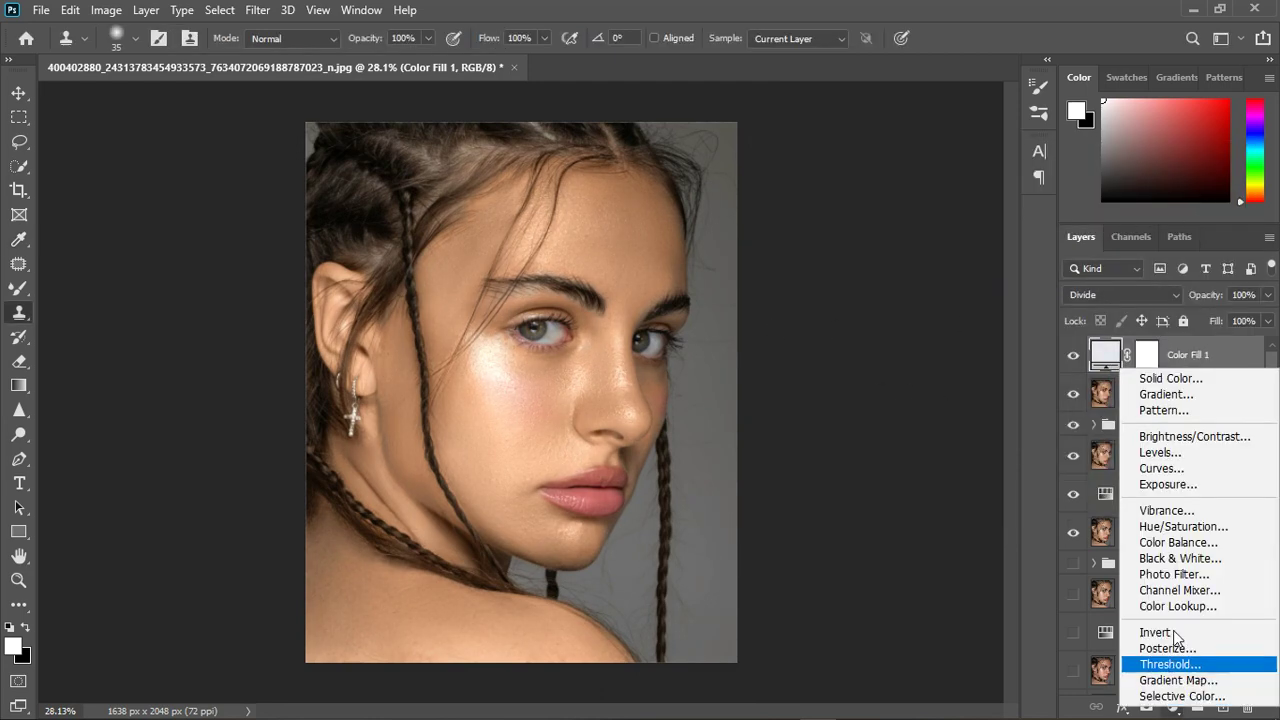
click(1175, 526)
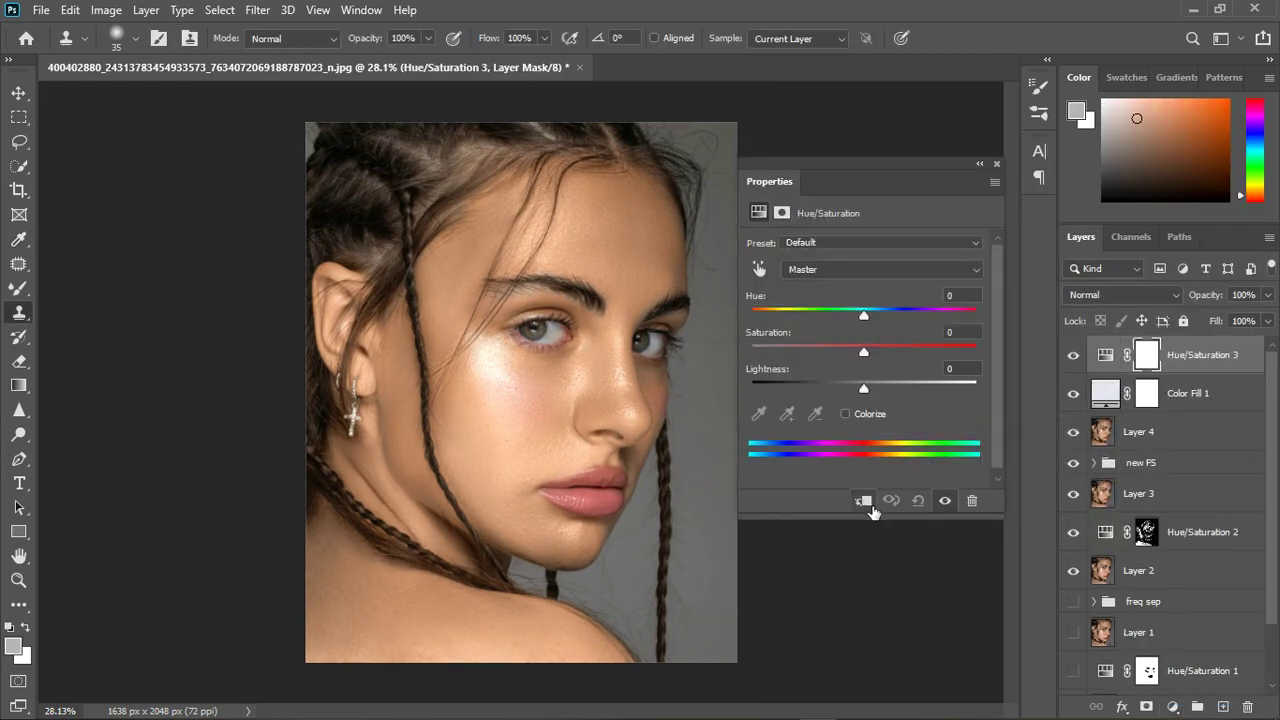
click(866, 502)
drag(865, 353, 837, 372)
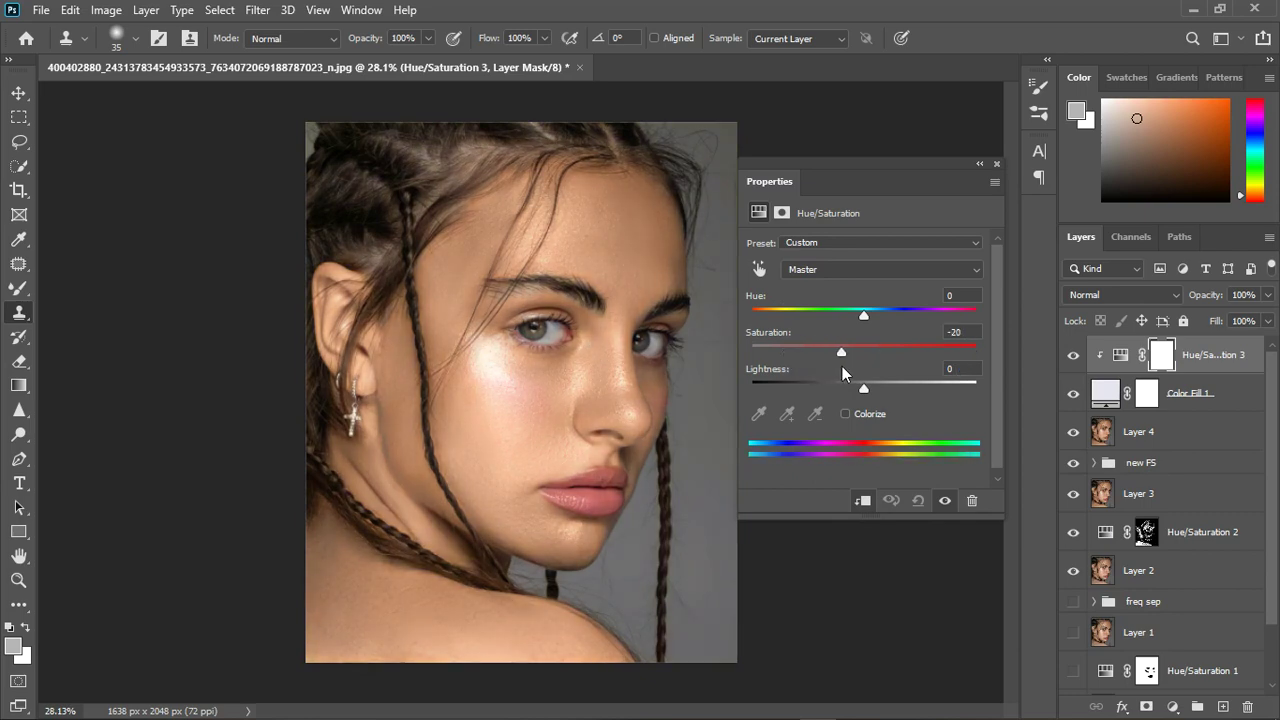
click(996, 163)
Group the color fill with its clipped Hue/Saturation layer and lower the fill color's brightness to 91% (dddde6).
shift+click(1183, 392)
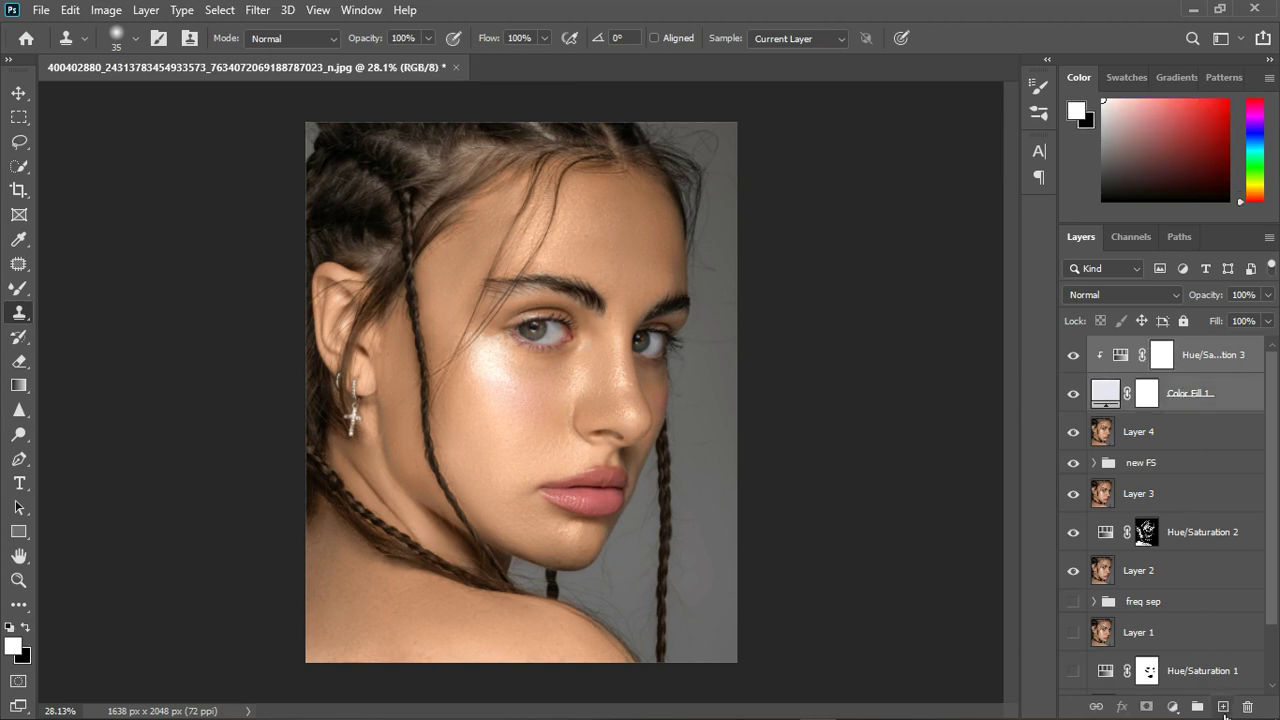
click(1198, 707)
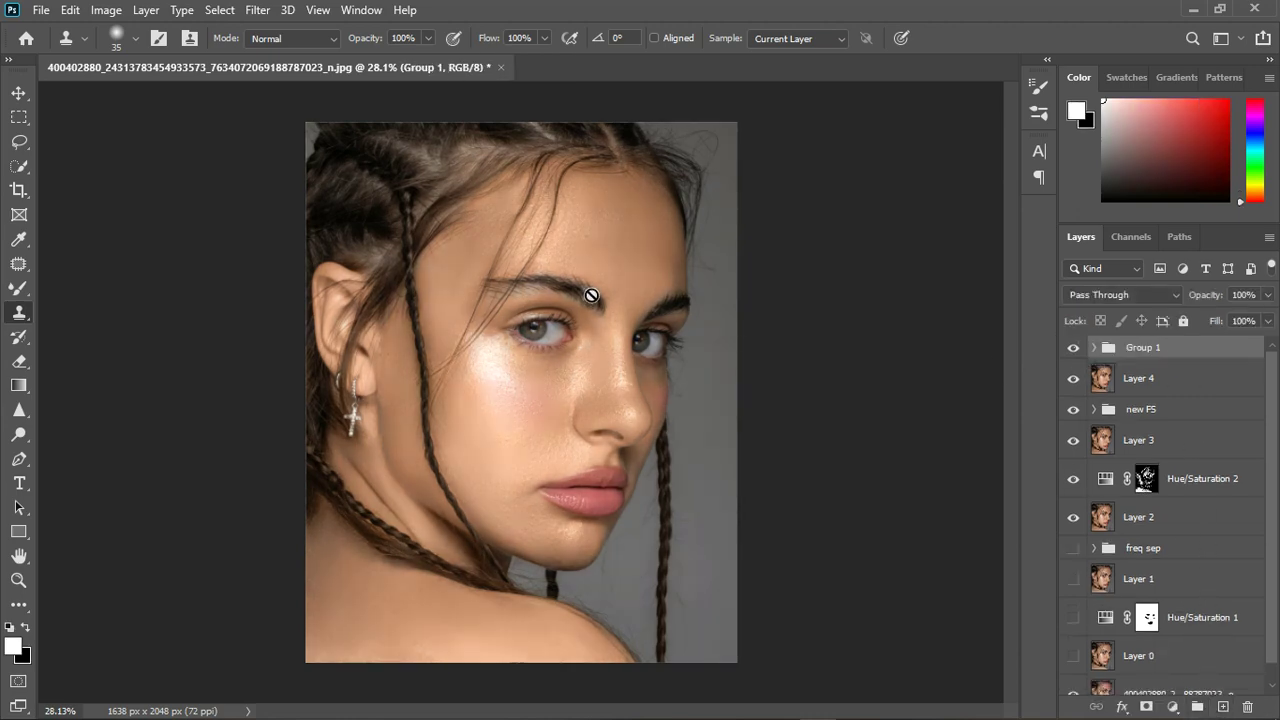
click(1095, 348)
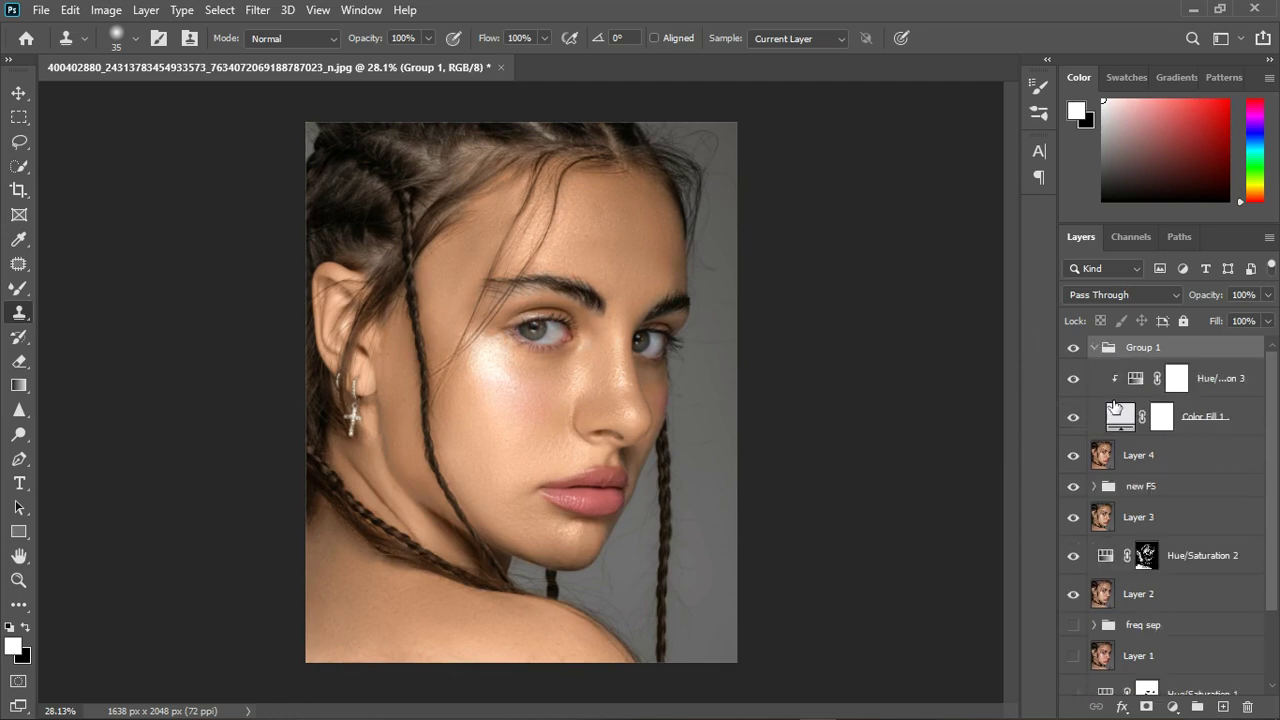
double_click(1122, 417)
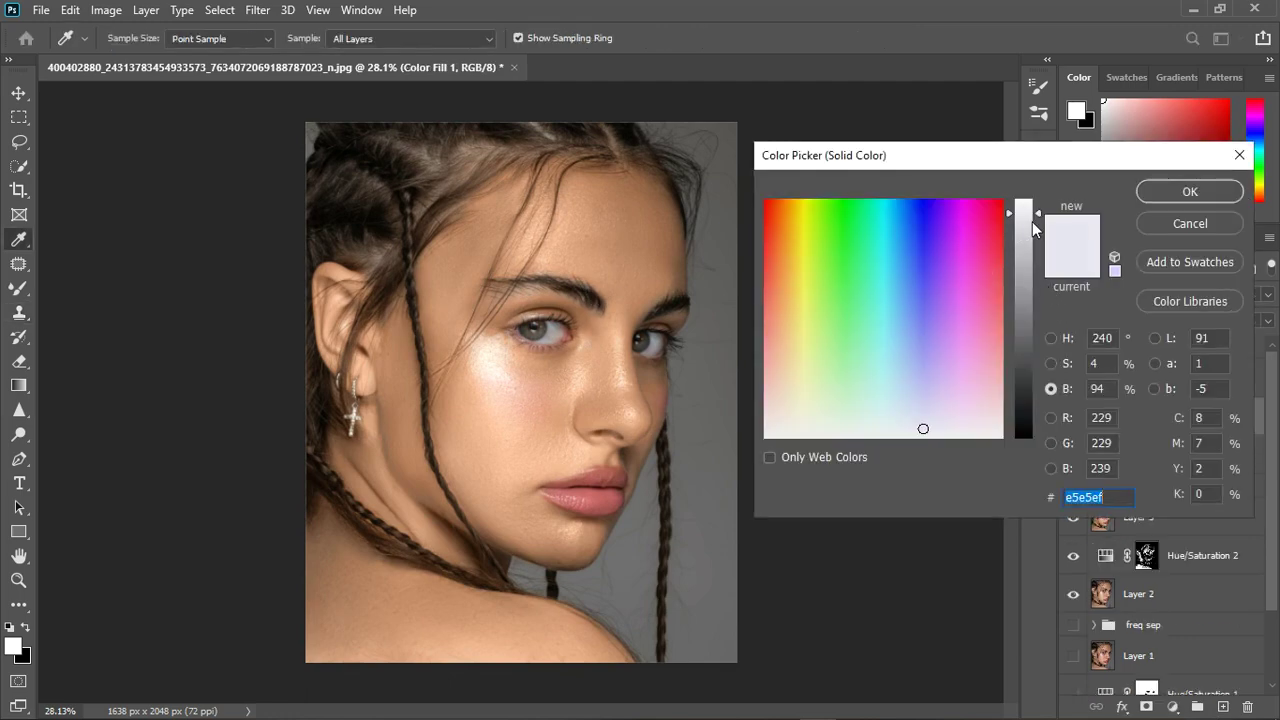
drag(1041, 222, 1040, 223)
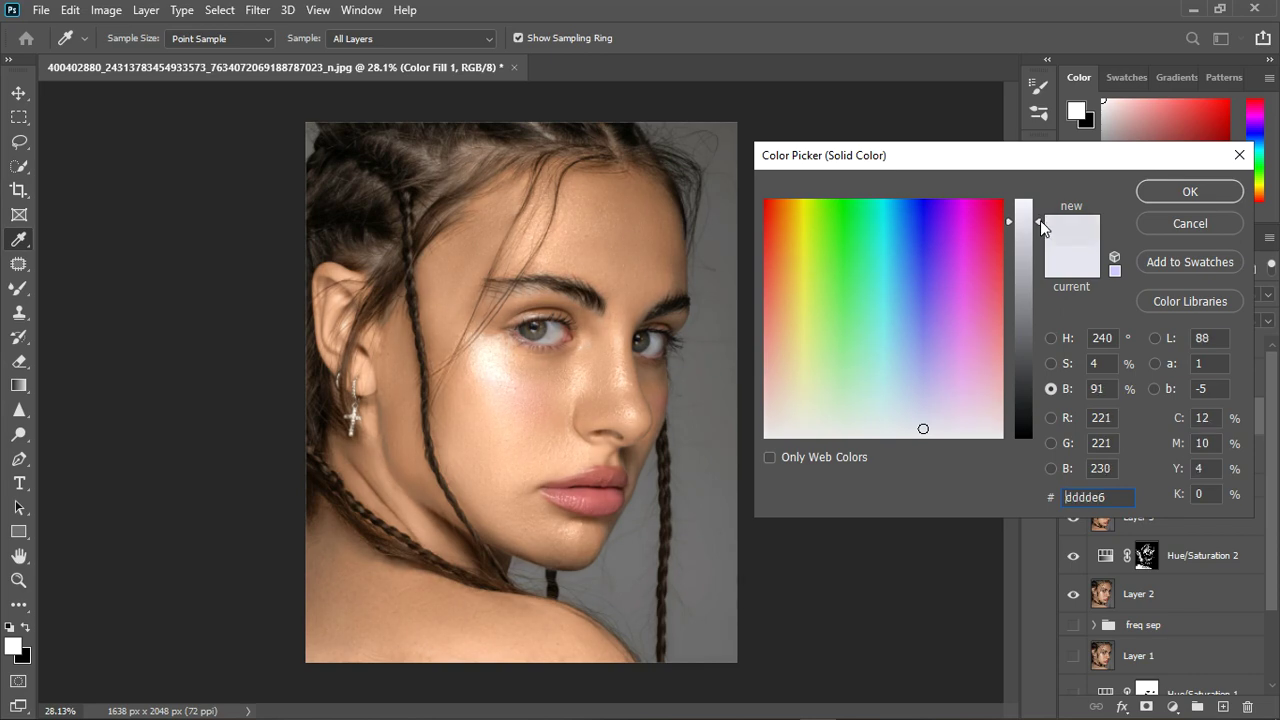
click(1155, 190)
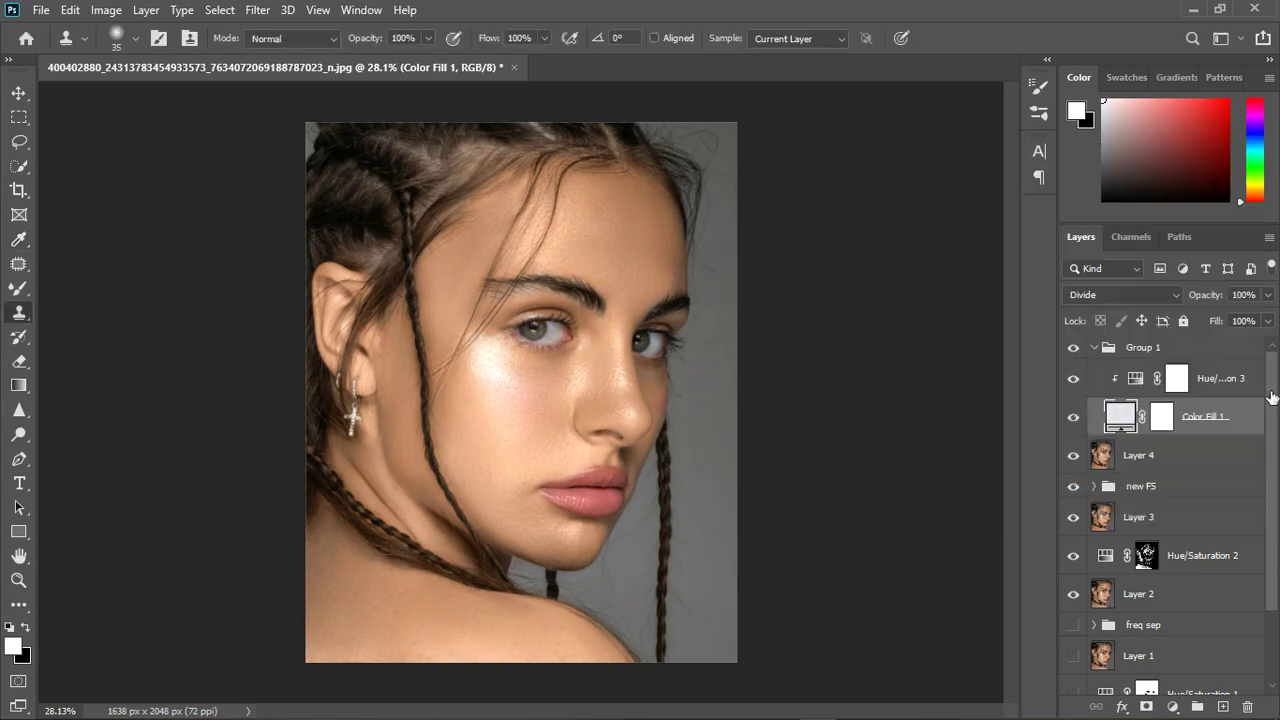
Add another white Solid Color fill layer and move it above Group 1, to the top of the layer stack.
click(1174, 708)
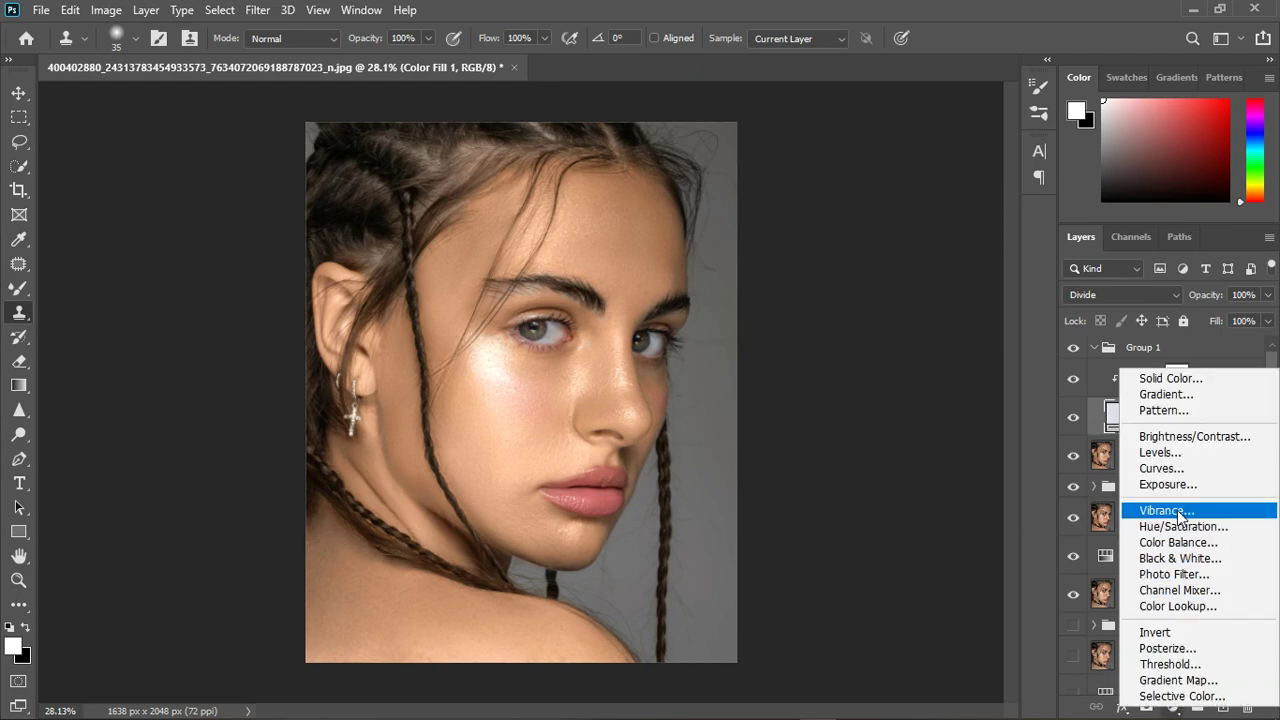
click(1172, 379)
click(1186, 192)
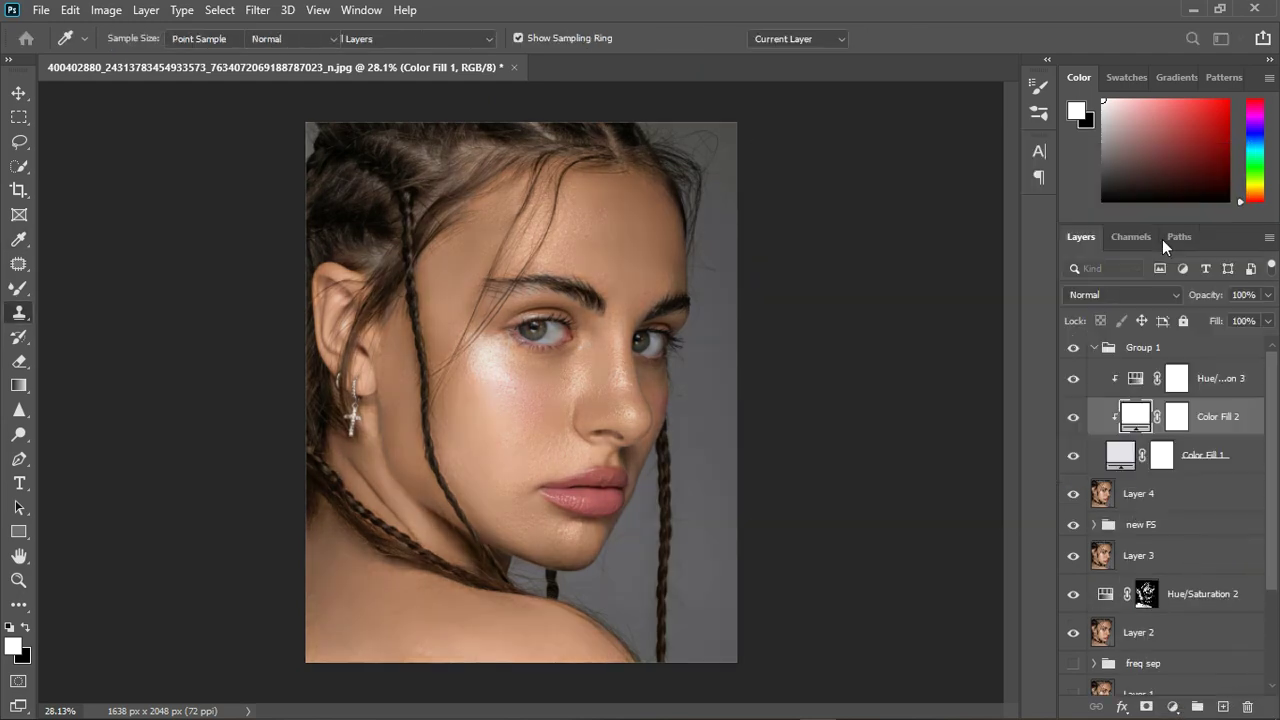
drag(1210, 418, 1212, 352)
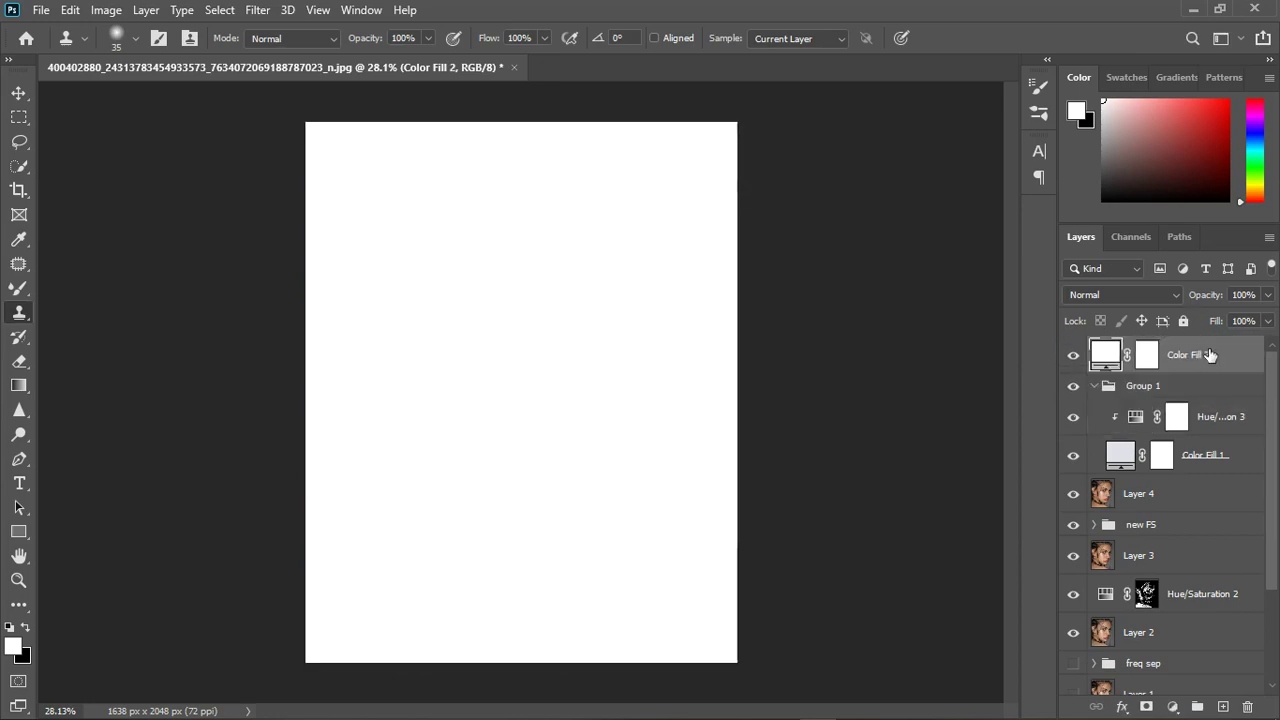
Recolor the Color Fill 2 layer to aaa4a4, sampled from the eye with the fill hidden, and show the layer again.
click(1074, 360)
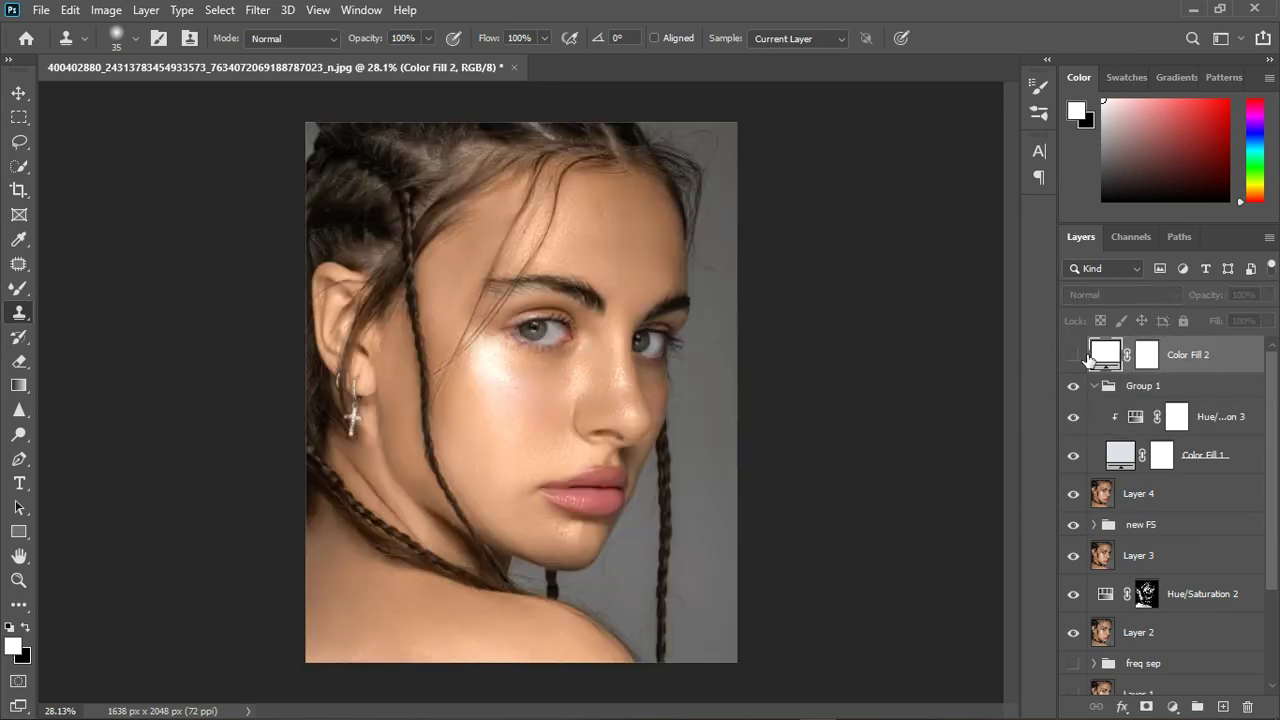
double_click(1105, 354)
click(583, 333)
click(1189, 191)
key(s)
click(1074, 358)
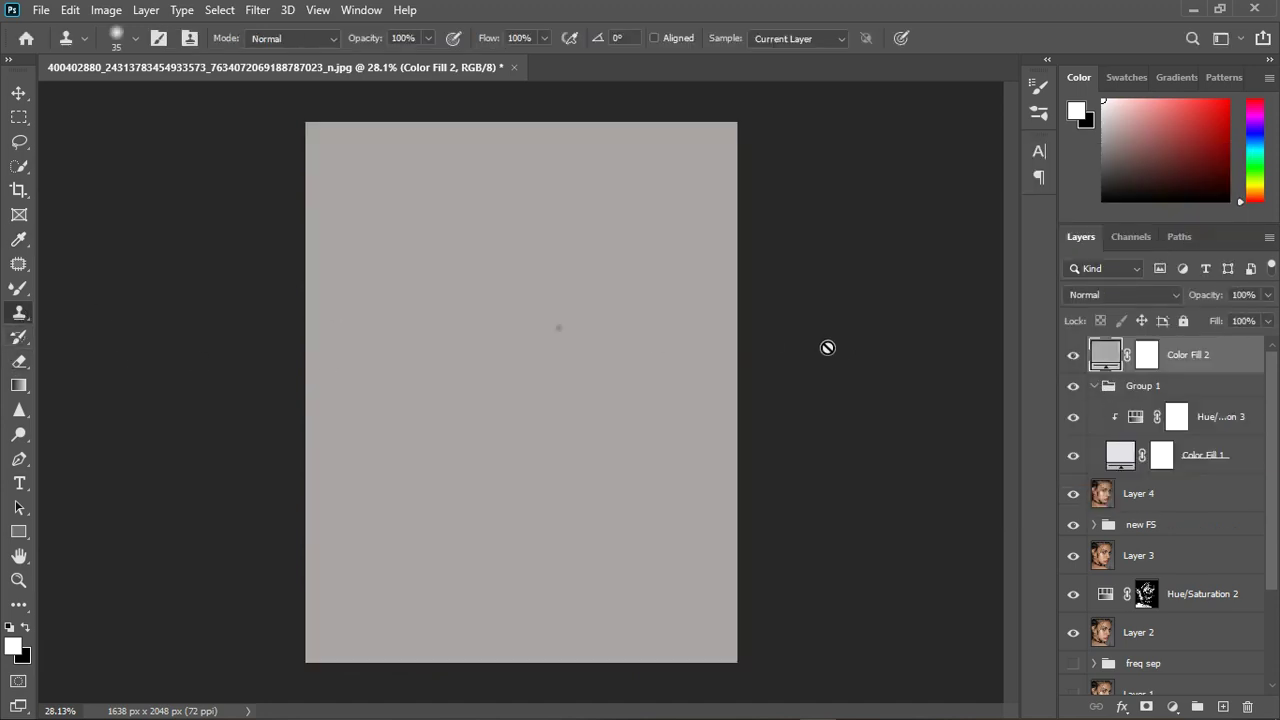
Invert the Color Fill 2 mask to black and paint white over both eyes with a soft 70 px brush.
click(1146, 356)
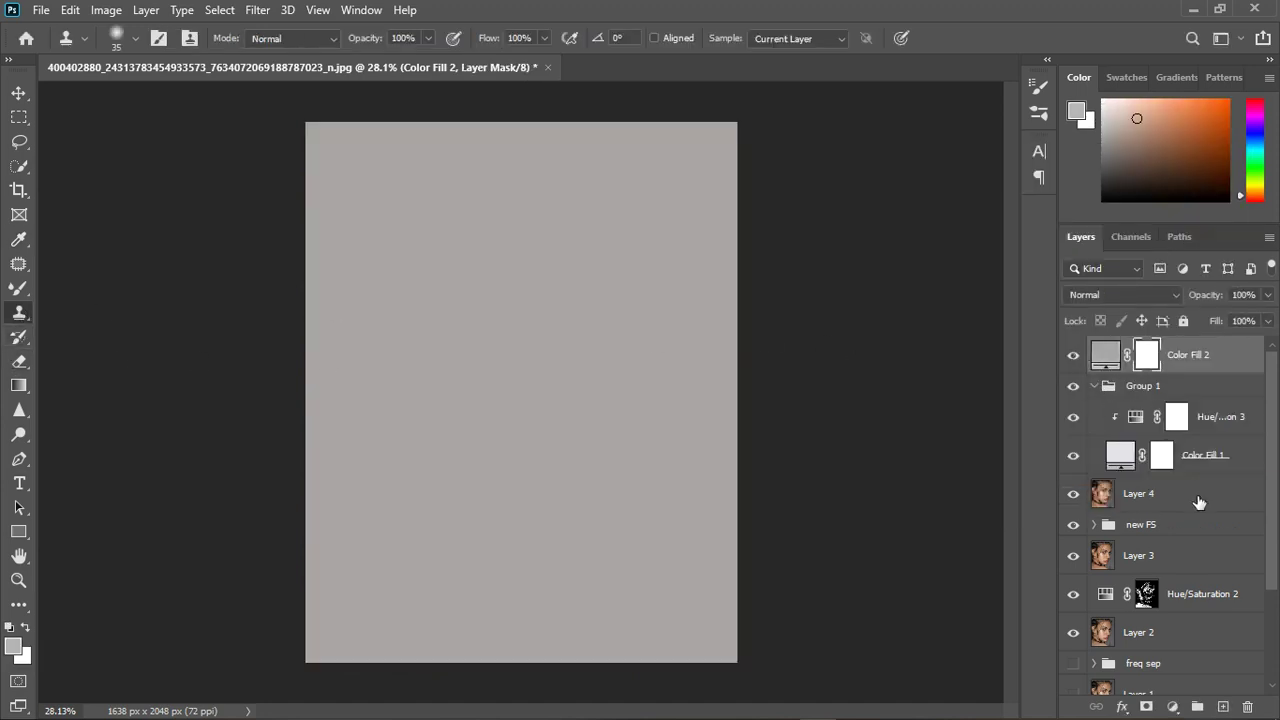
key(ctrl+i)
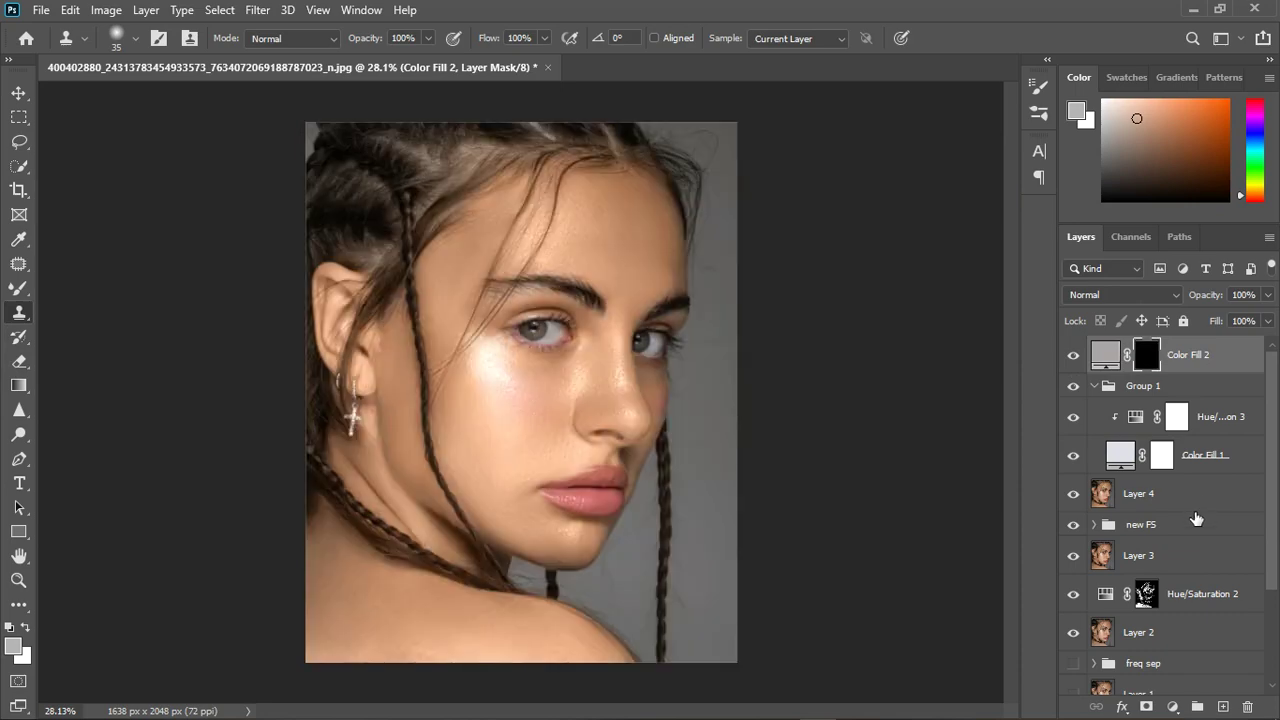
right_click(19, 288)
click(69, 288)
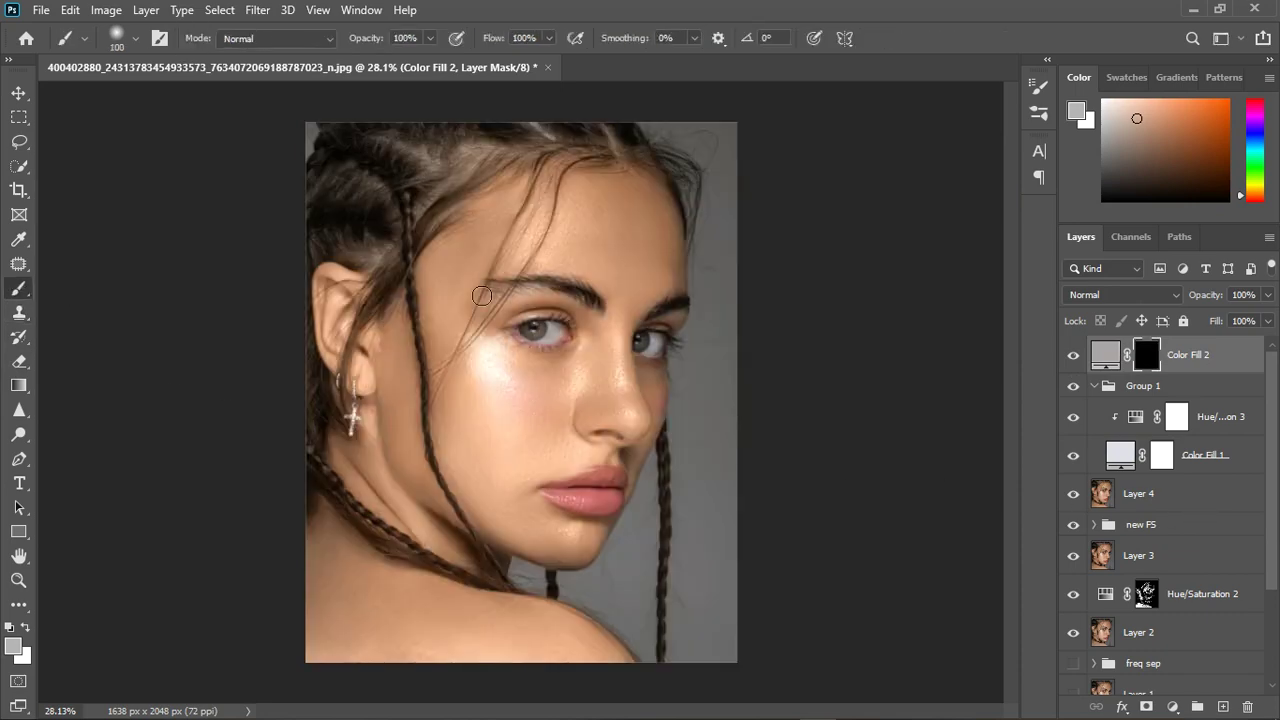
scroll(525, 307, up, 3)
scroll(603, 342, up, 4)
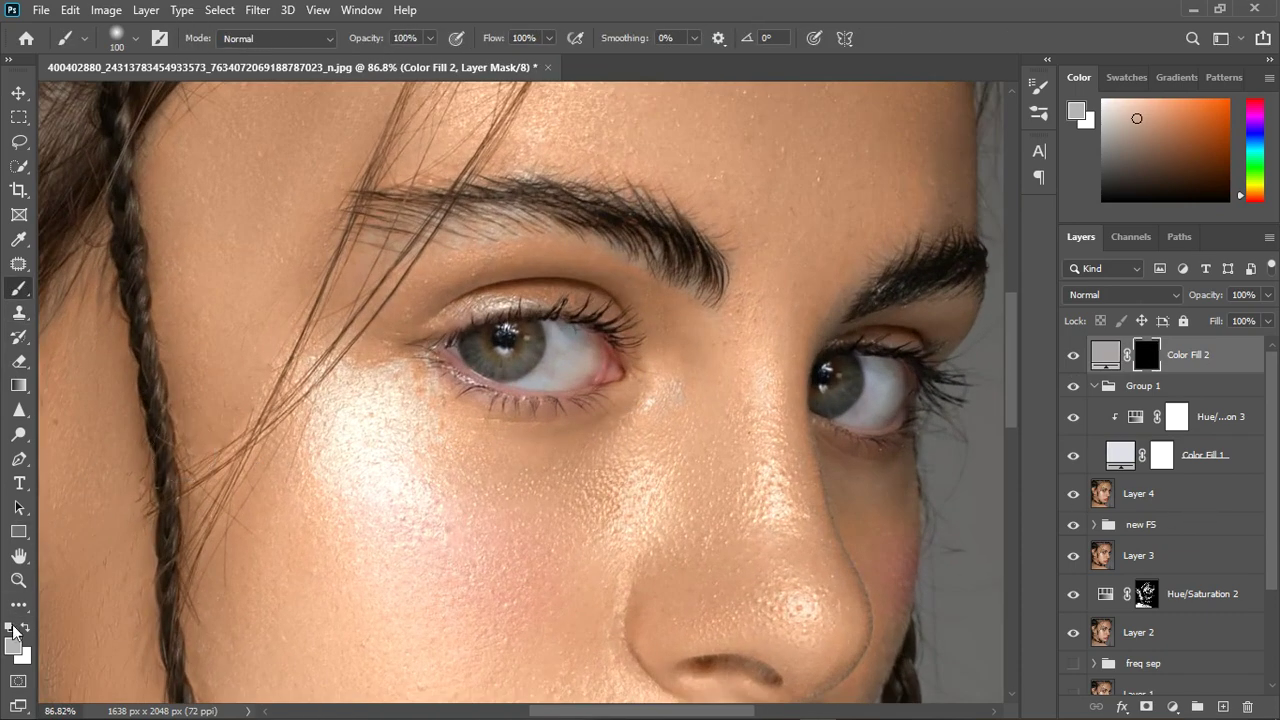
click(10, 628)
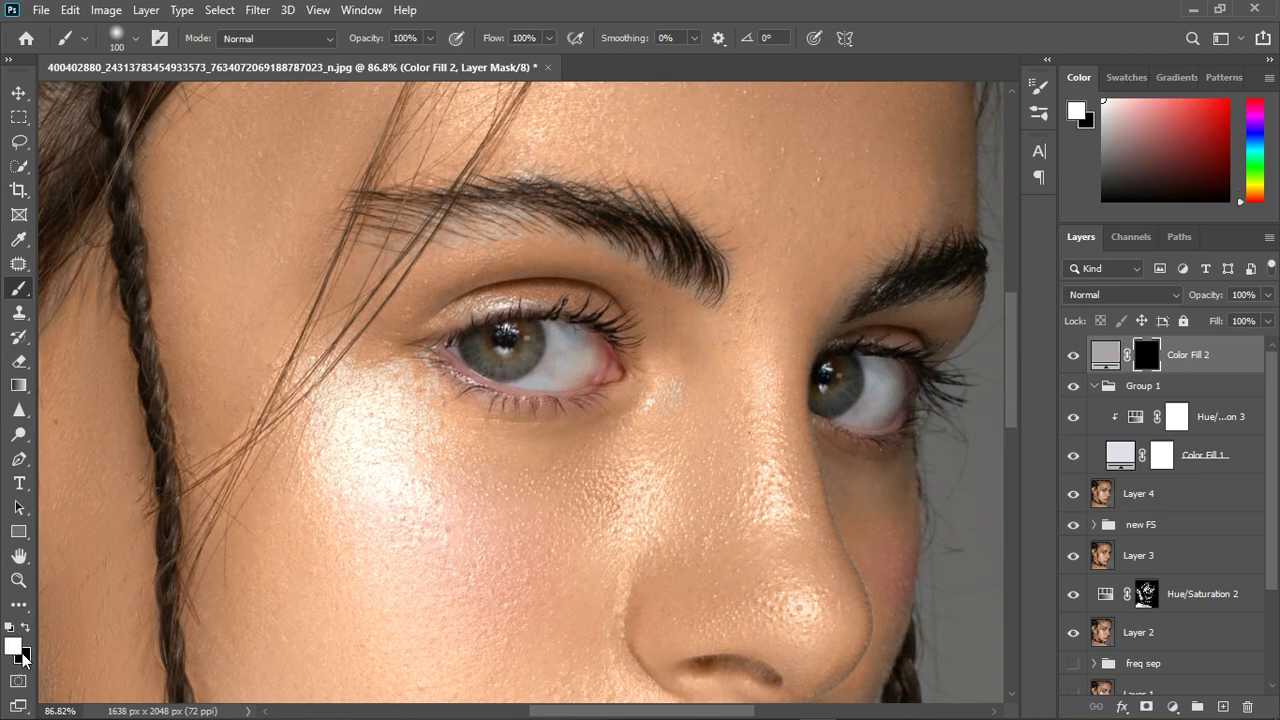
key(bracketleft)
key(bracketleft)
key(bracketleft)
mouse_move(583, 381)
mouse_down()
mouse_move(498, 375)
mouse_move(572, 388)
mouse_move(515, 389)
mouse_move(505, 372)
mouse_move(562, 360)
mouse_move(499, 371)
mouse_move(616, 385)
mouse_move(534, 380)
mouse_up()
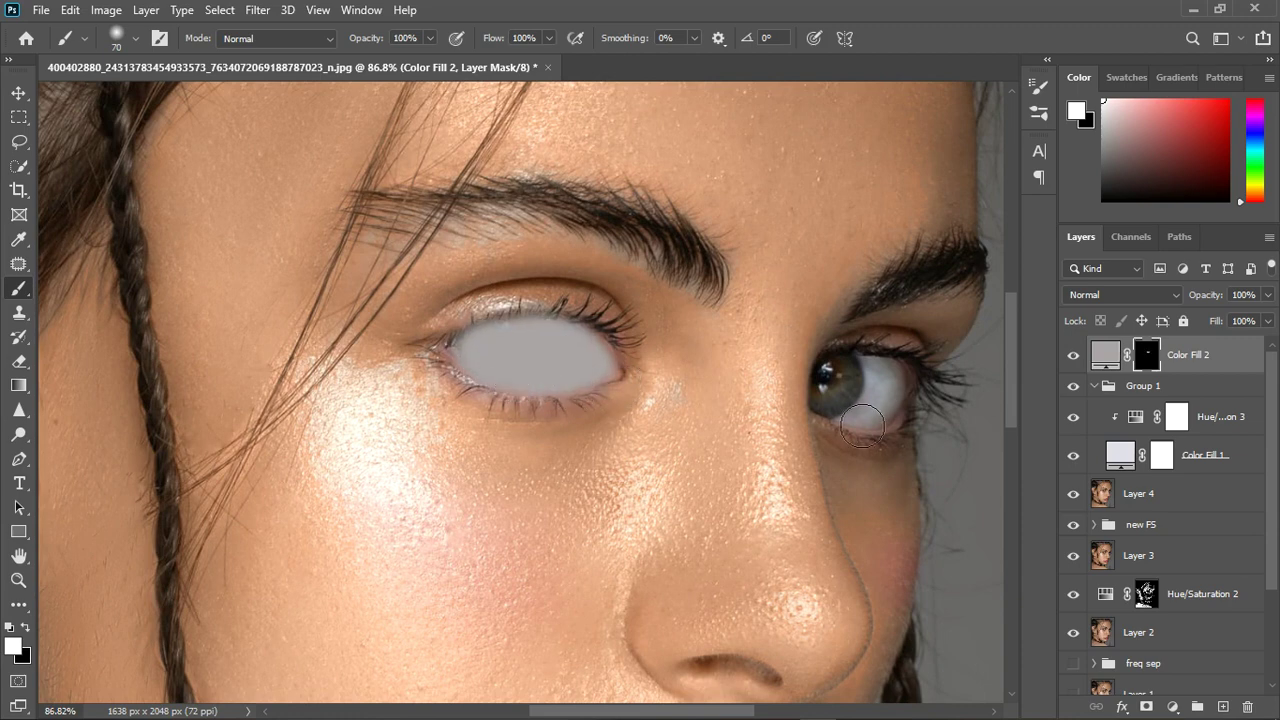
mouse_move(862, 427)
mouse_down()
mouse_move(832, 385)
mouse_move(909, 400)
mouse_move(875, 425)
mouse_move(860, 370)
mouse_move(888, 421)
mouse_up()
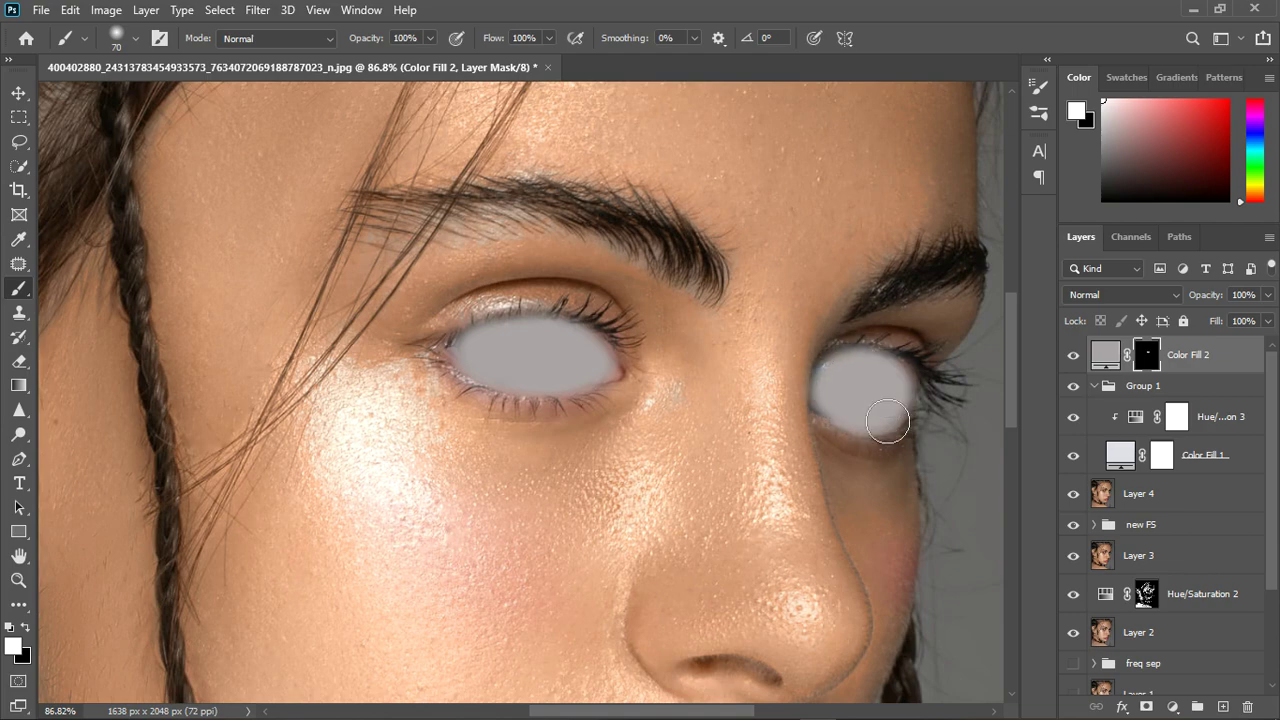
Change the Color Fill 2 layer's blend mode to Divide.
scroll(888, 421, down, 5)
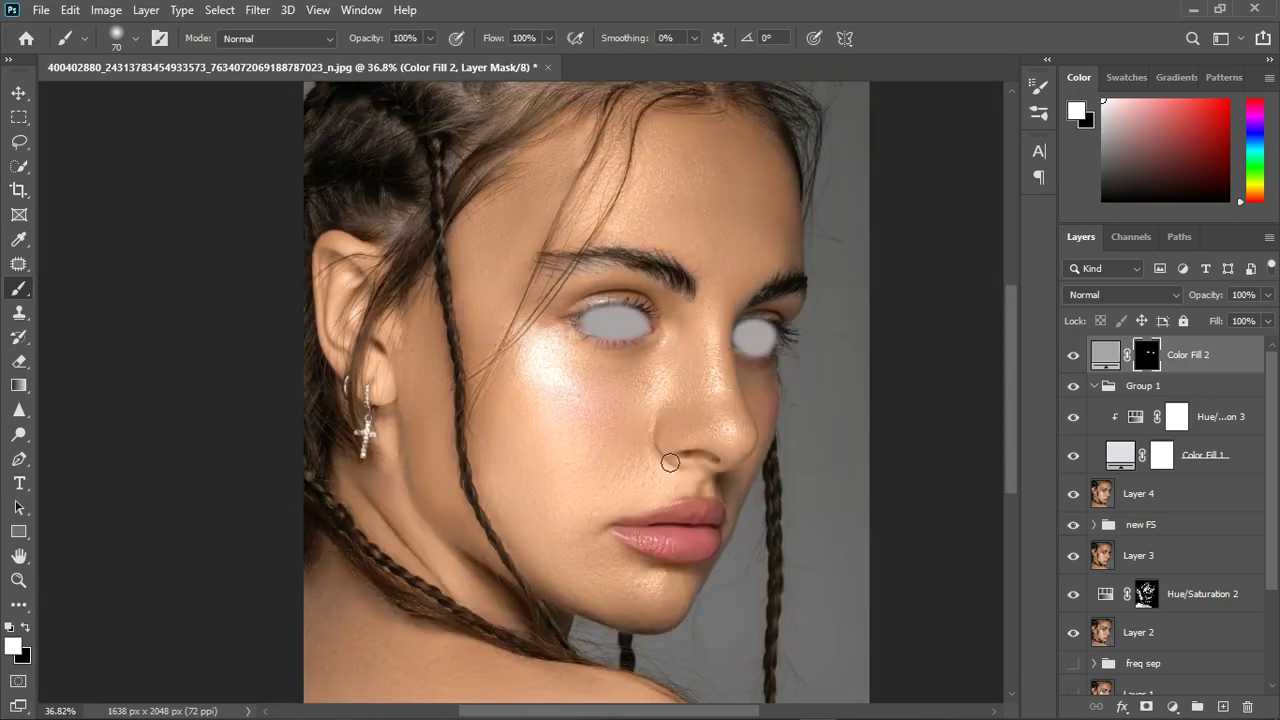
click(1143, 297)
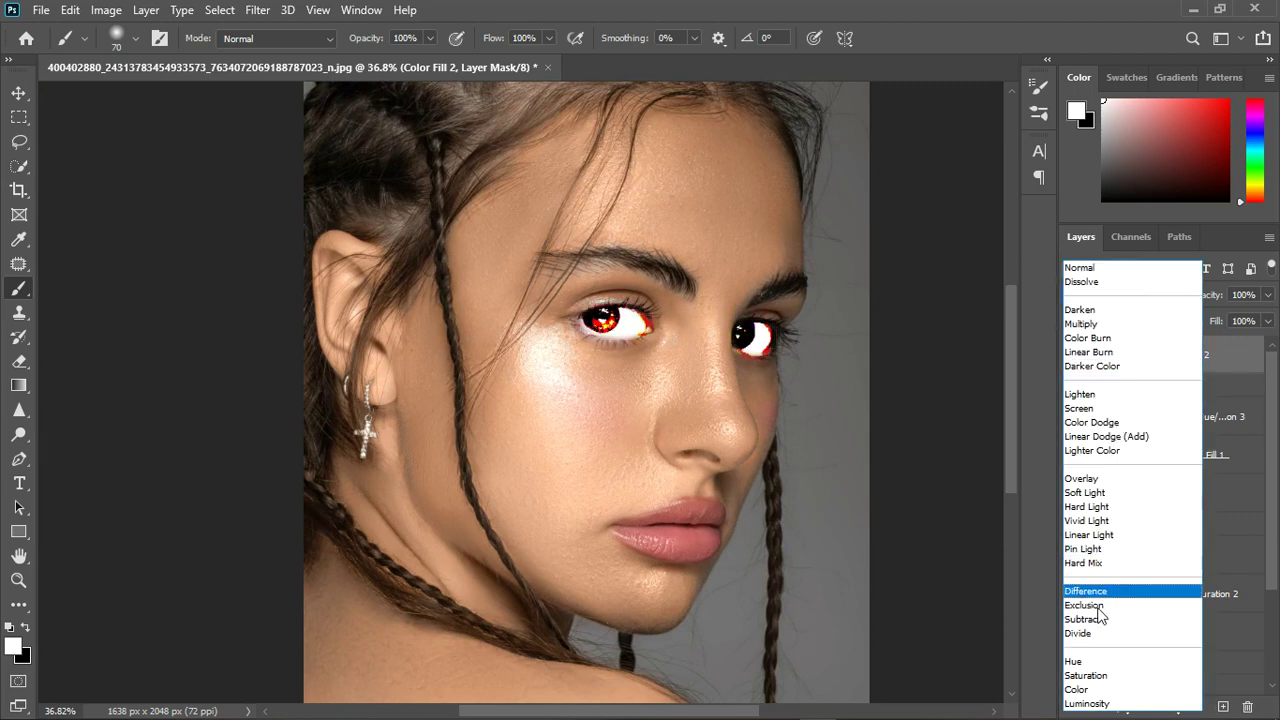
click(1143, 634)
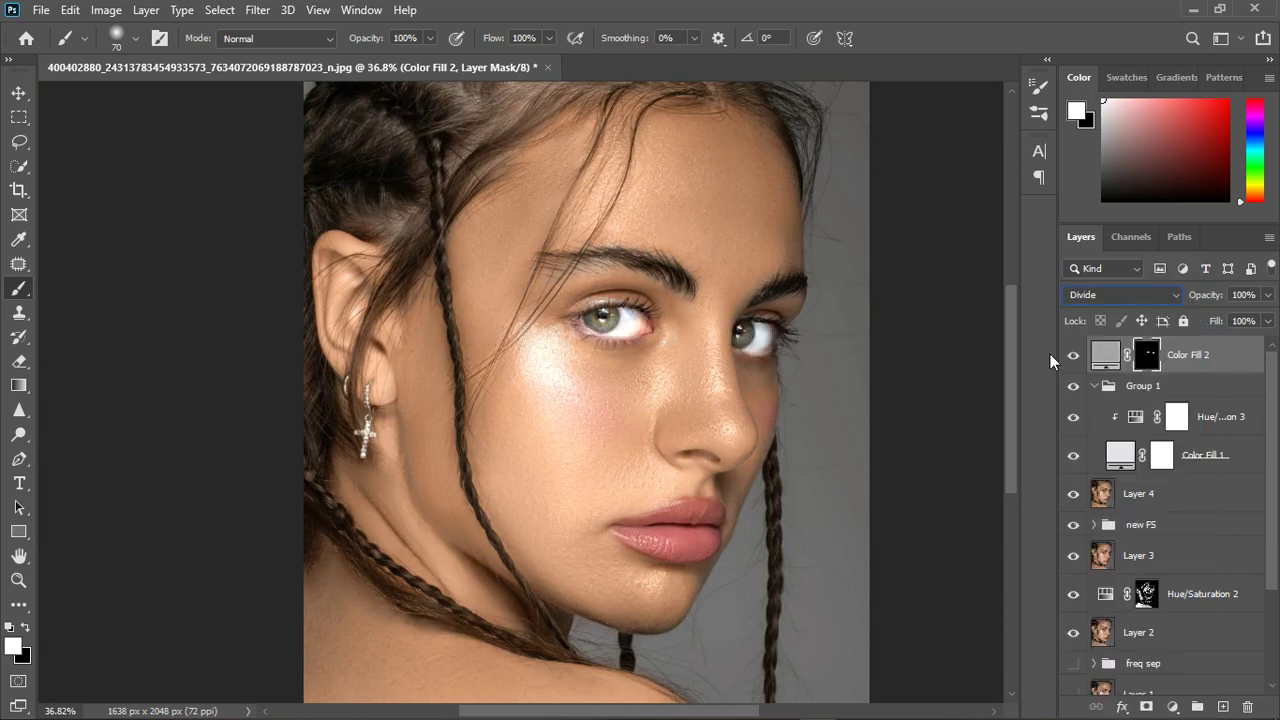
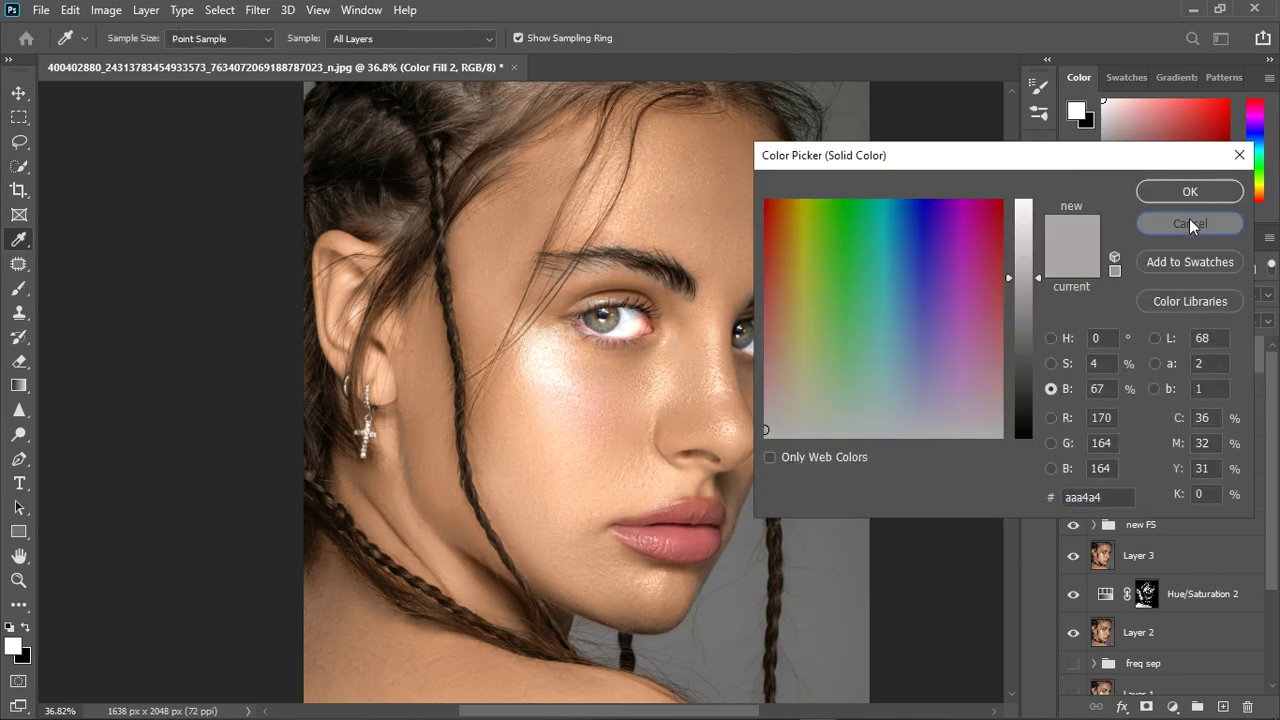
scroll(677, 331, down, 3)
scroll(534, 381, up, 1)
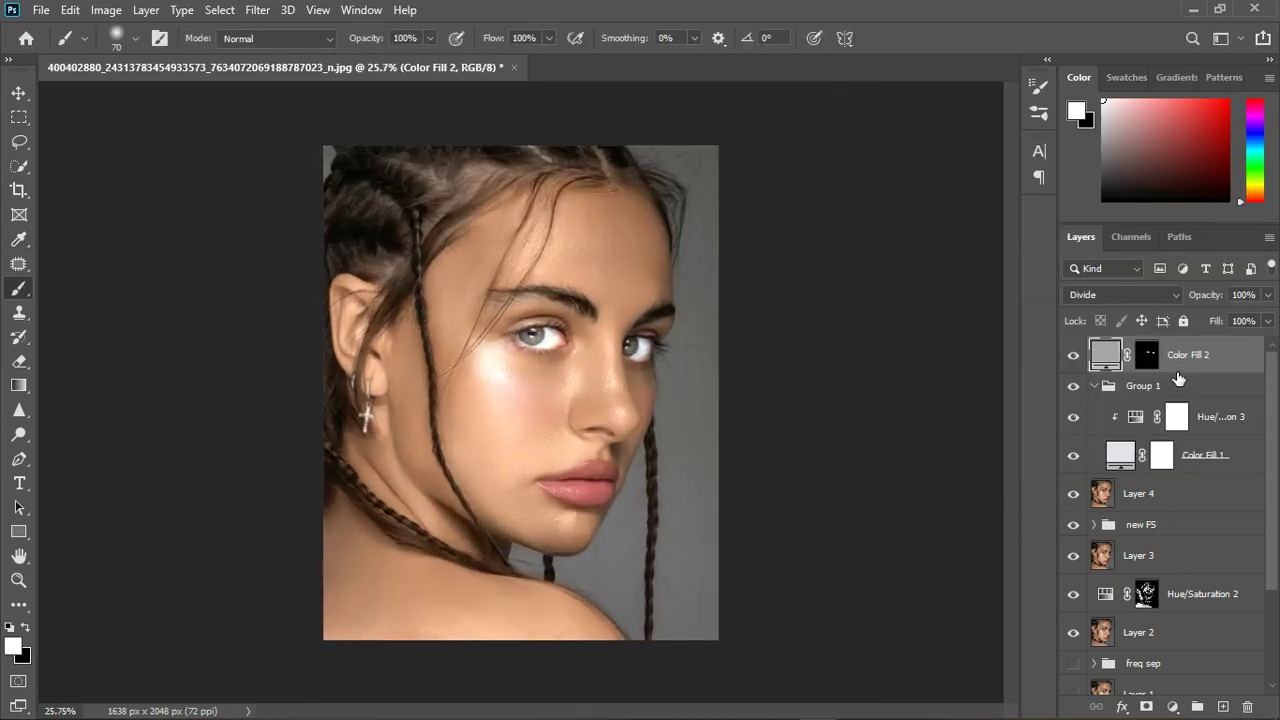
Raise the Color Fill 2 color's brightness to 76%, giving c3bcbc.
double_click(1107, 355)
drag(1040, 282, 1042, 255)
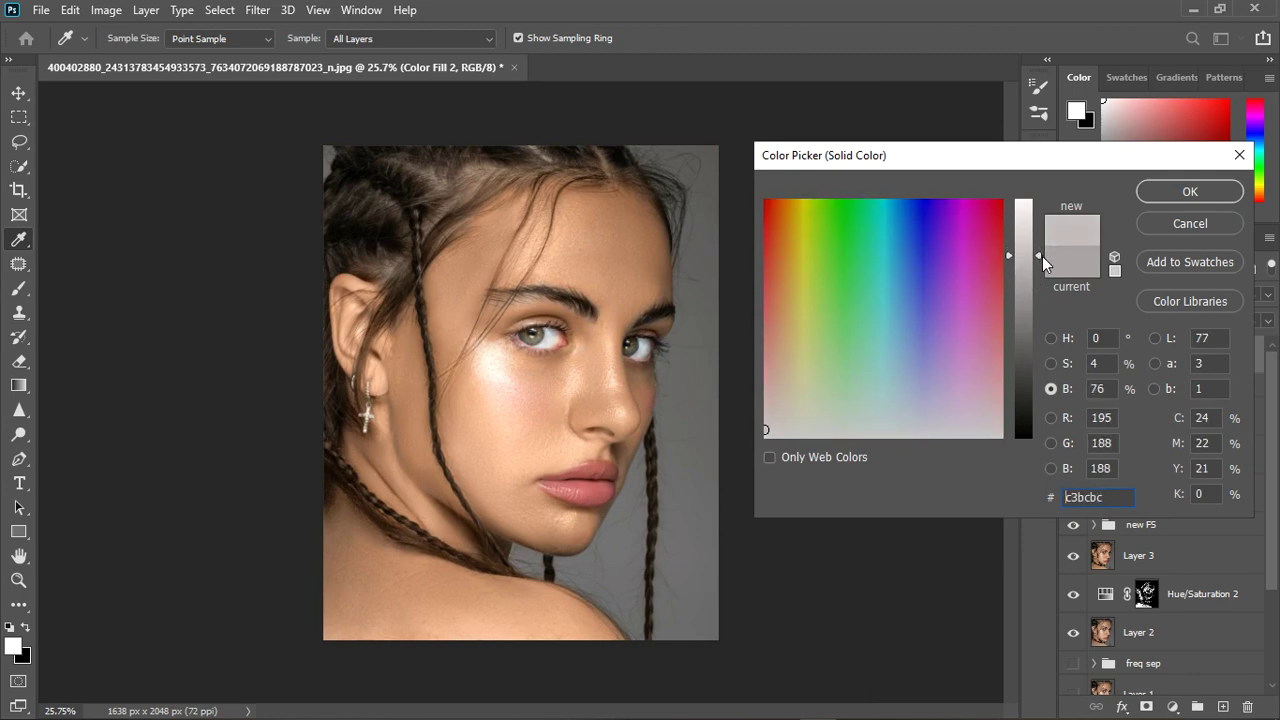
click(1189, 191)
key(b)
scroll(638, 301, down, 4)
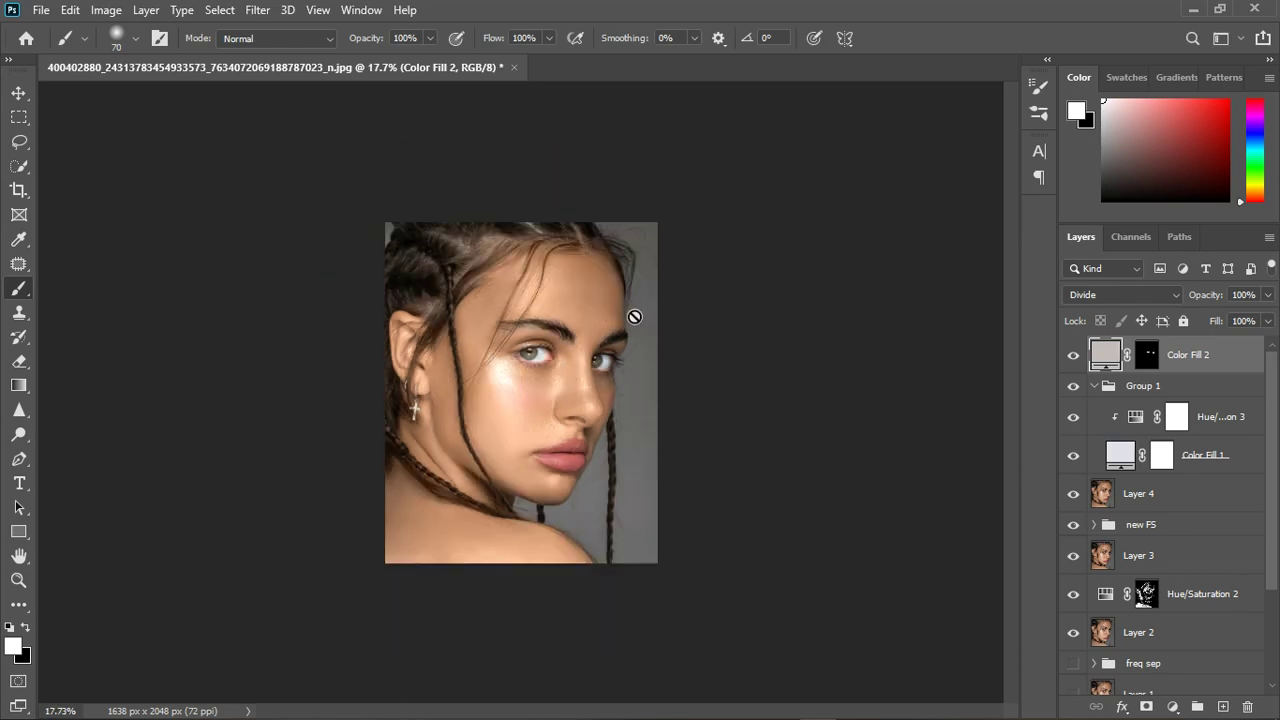
scroll(634, 318, up, 2)
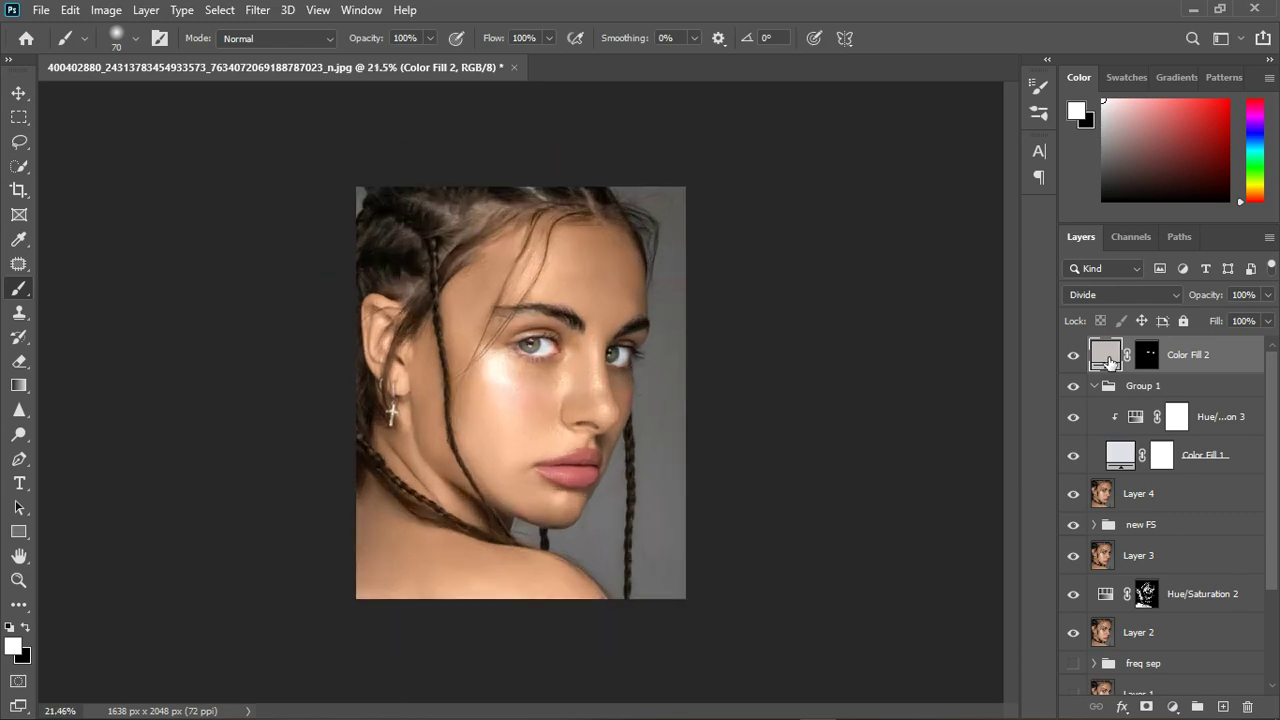
Raise the Color Fill 2 color's brightness to 82%, giving d1caca, and compare the eyes with the layer hidden and shown.
double_click(1105, 355)
drag(1038, 262, 1045, 240)
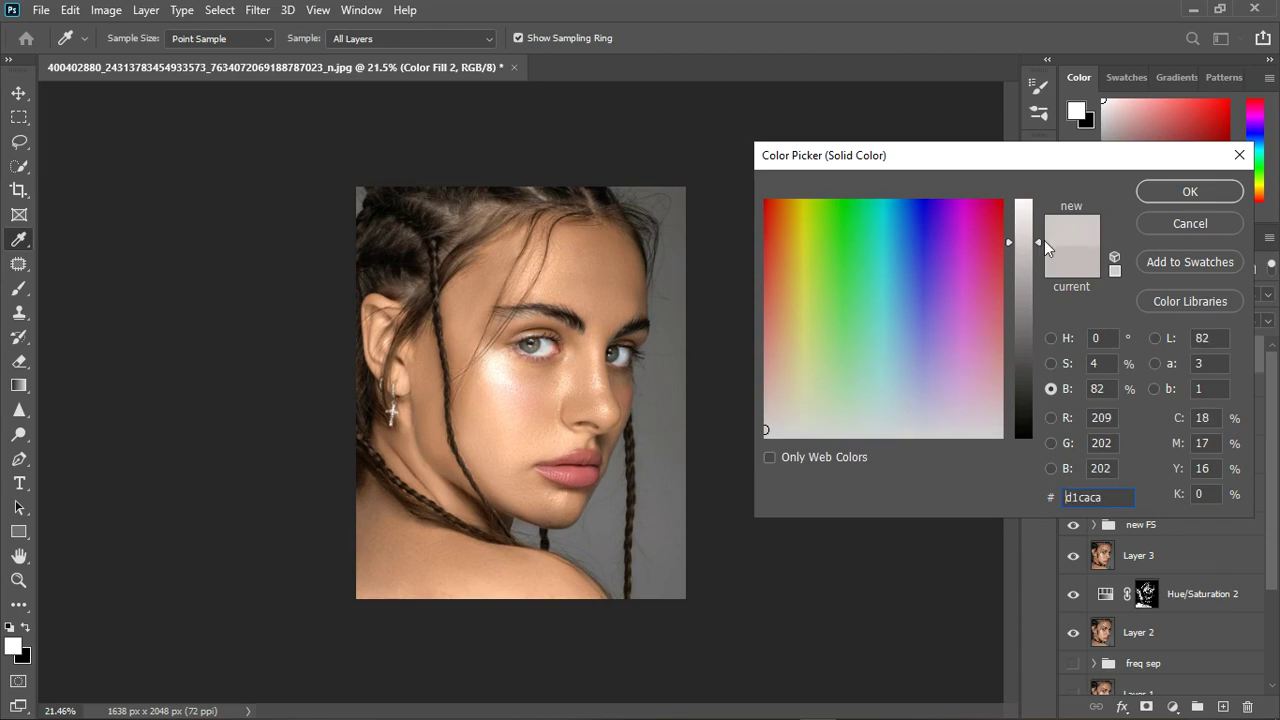
click(1192, 191)
click(1075, 360)
click(1076, 362)
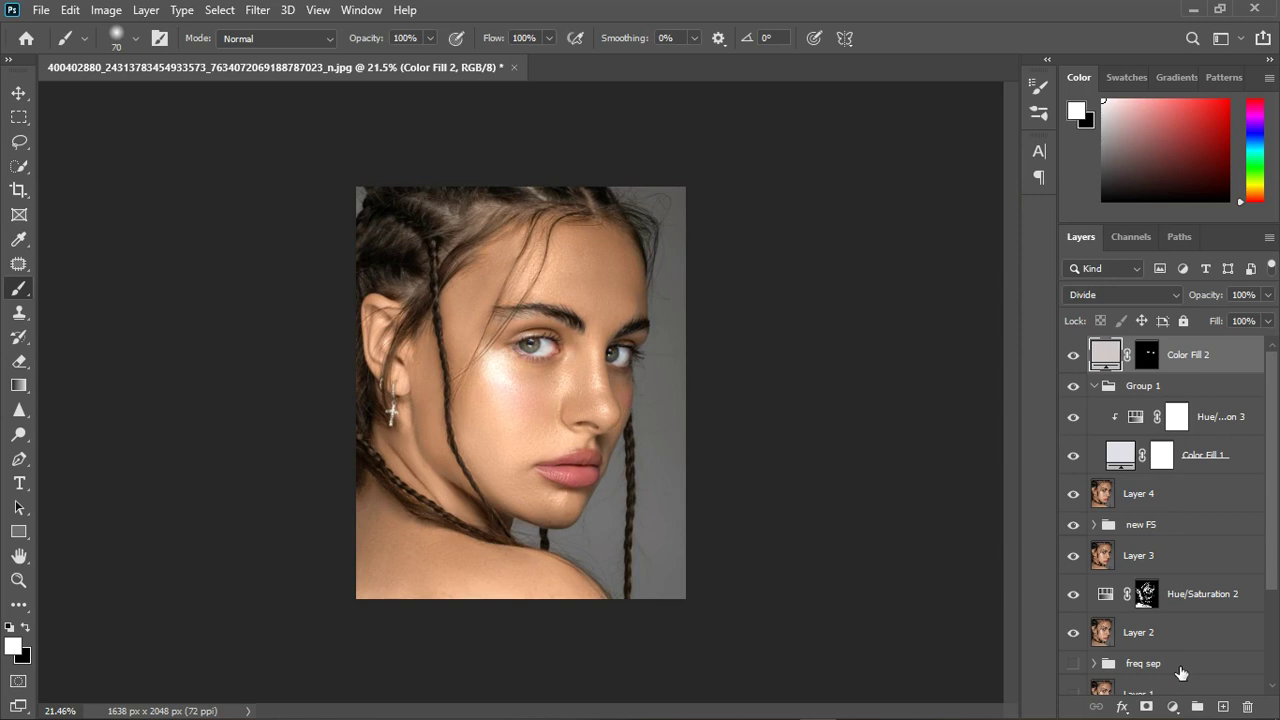
Add a Photo Filter adjustment above Color Fill 2 using Cooling Filter (82).
click(1174, 707)
click(1174, 574)
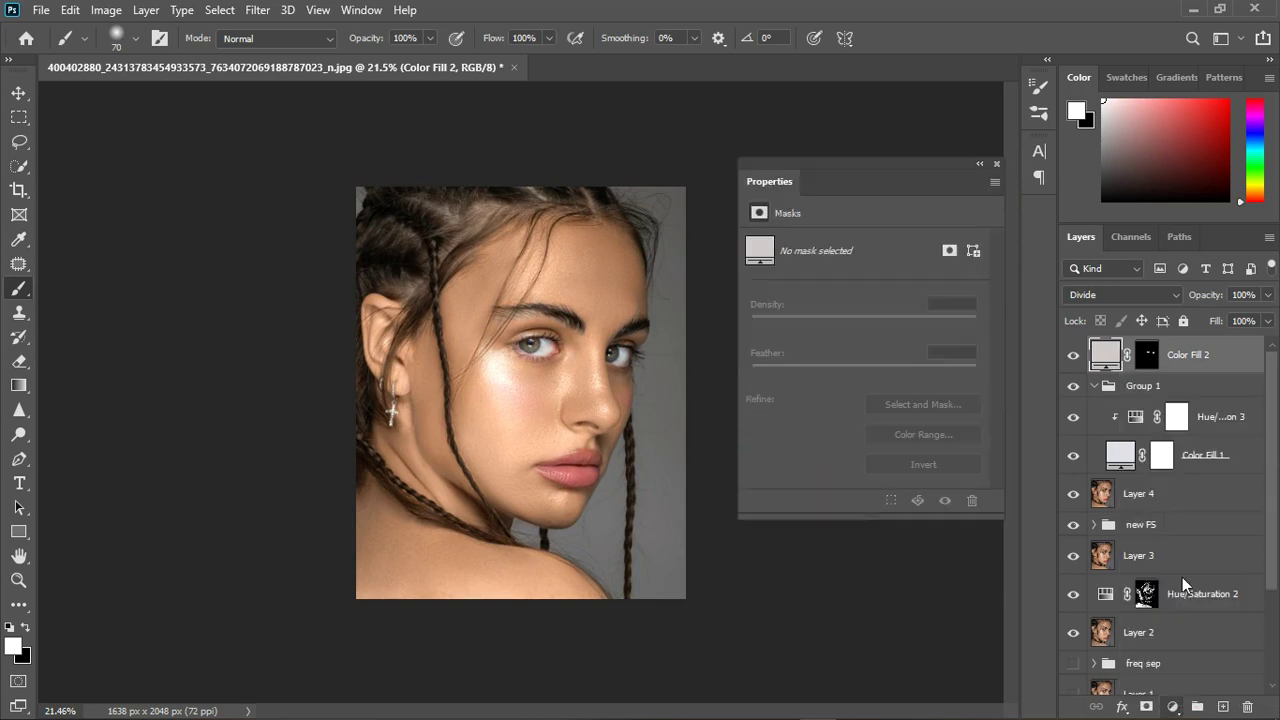
click(890, 242)
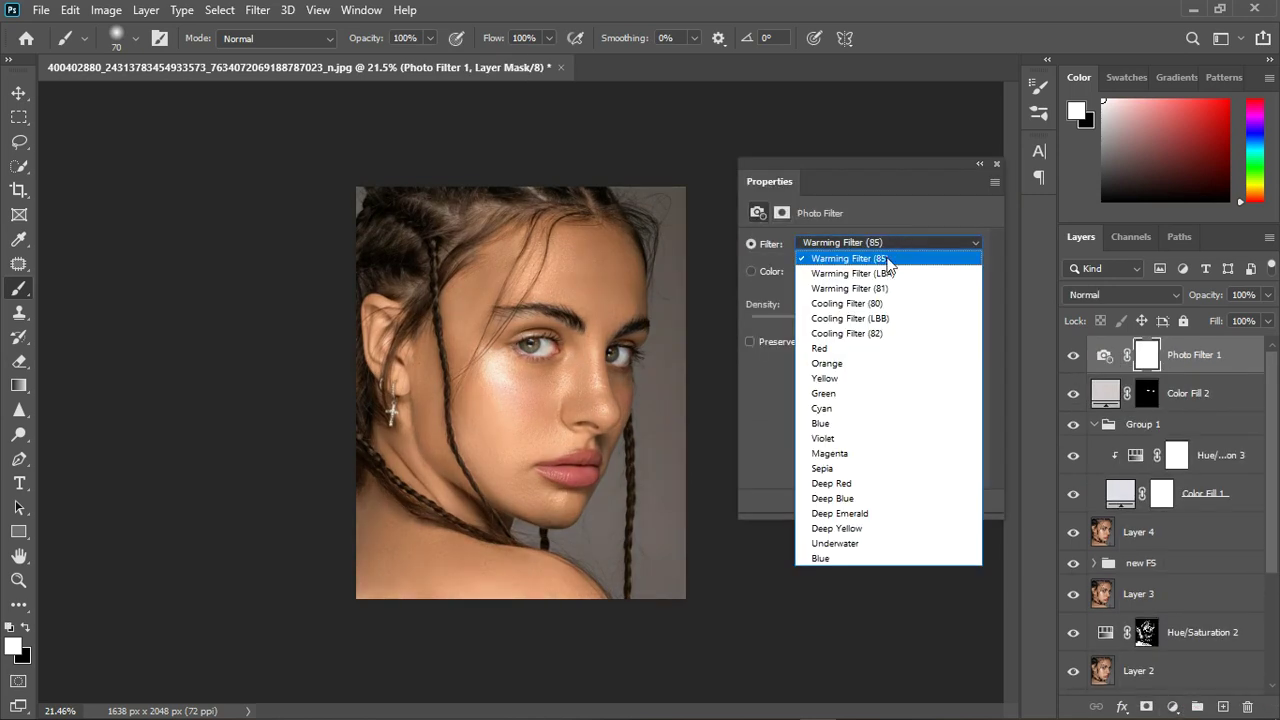
click(889, 335)
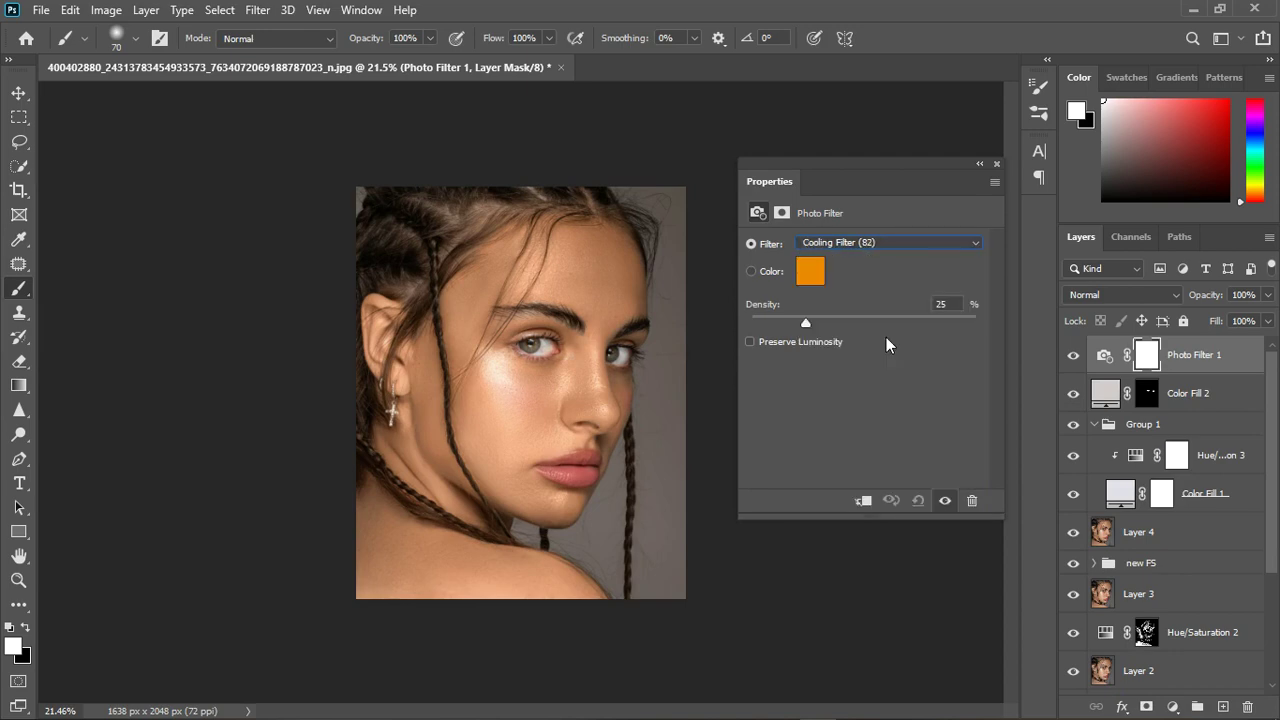
click(996, 164)
Replace the Photo Filter's mask with a copy of the Color Fill 2 mask and lower the filter layer's opacity to 65%.
drag(1163, 401, 1149, 360)
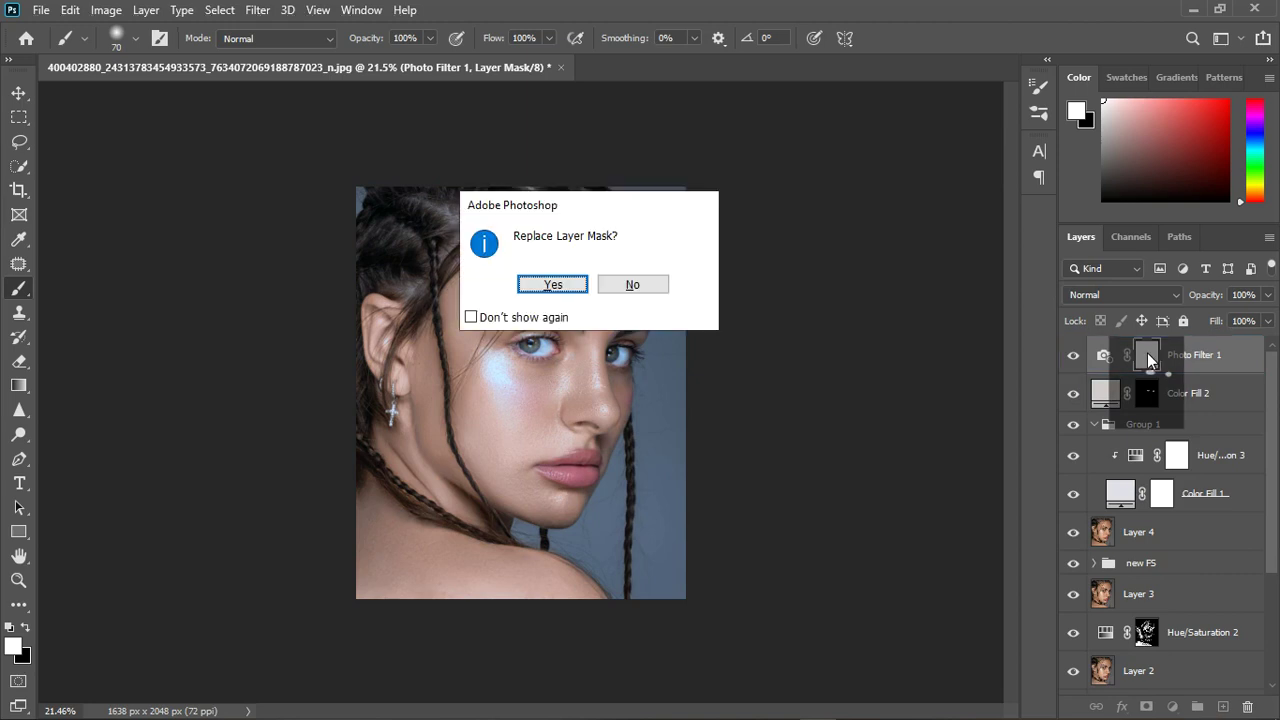
click(548, 285)
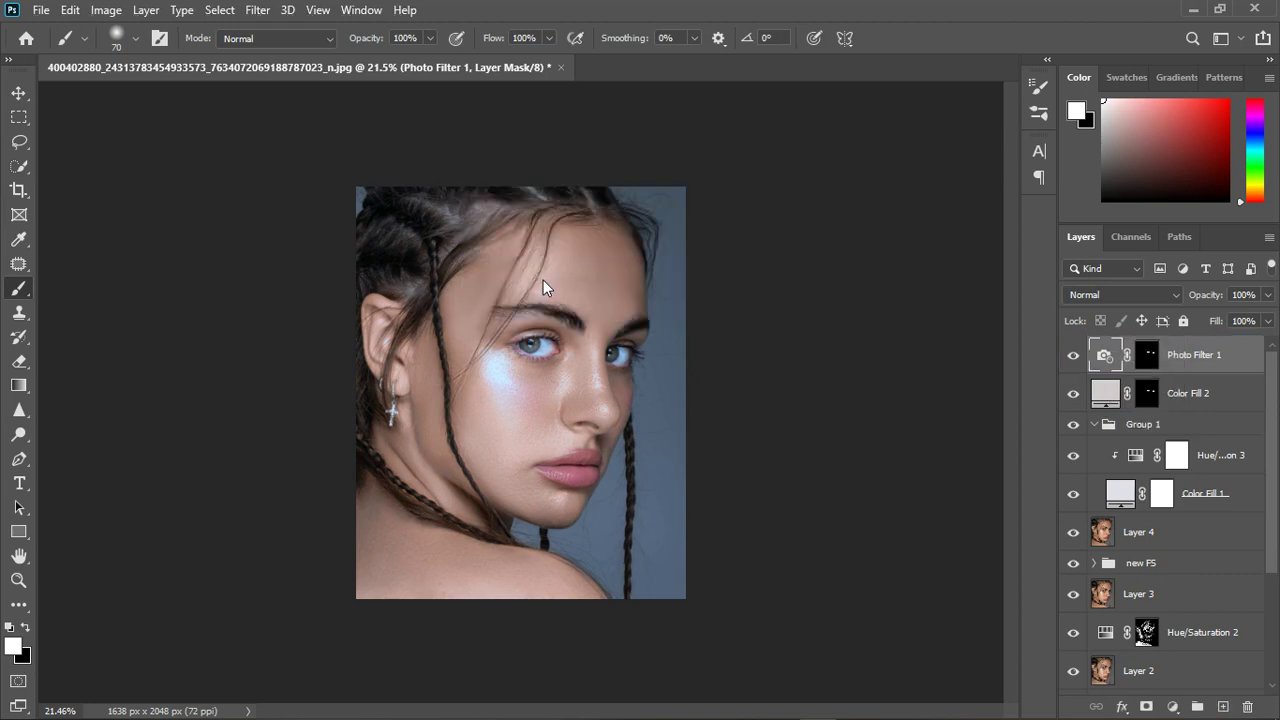
click(1268, 295)
drag(1267, 323, 1234, 322)
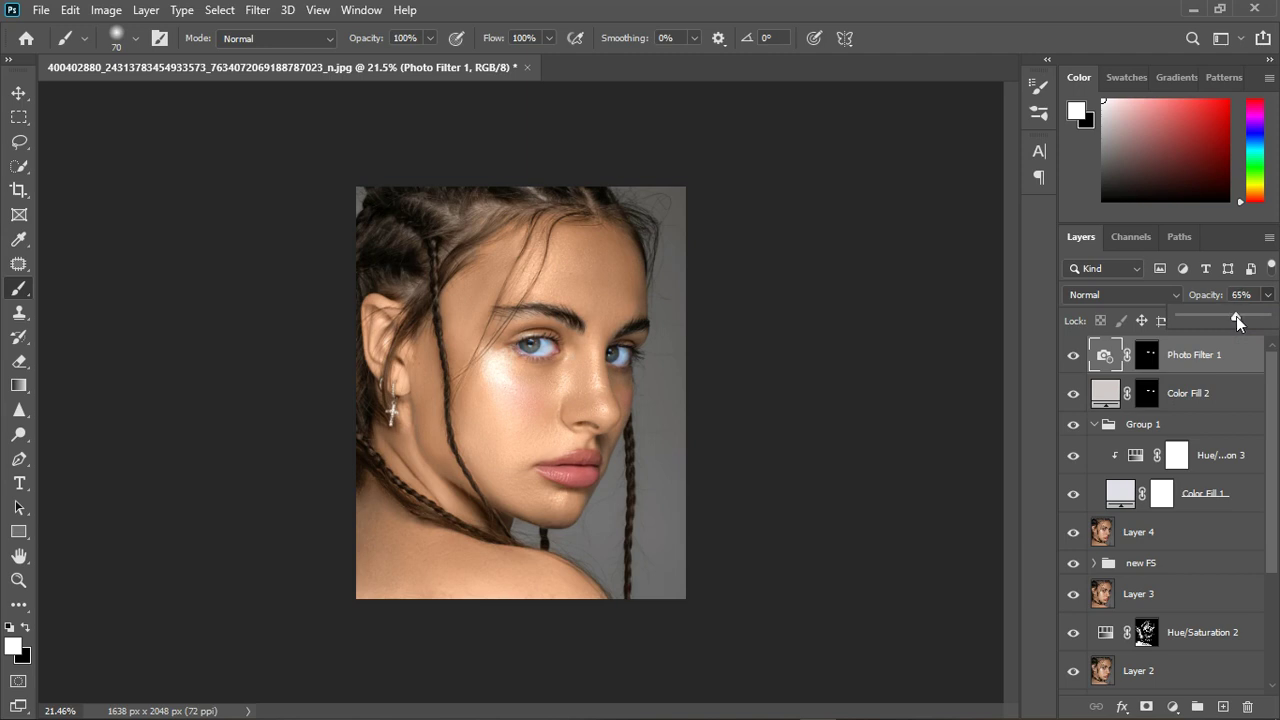
Group the Photo Filter with Color Fill 2 and stamp all visible layers into a new layer on top.
click(1229, 410)
drag(1229, 413, 1197, 706)
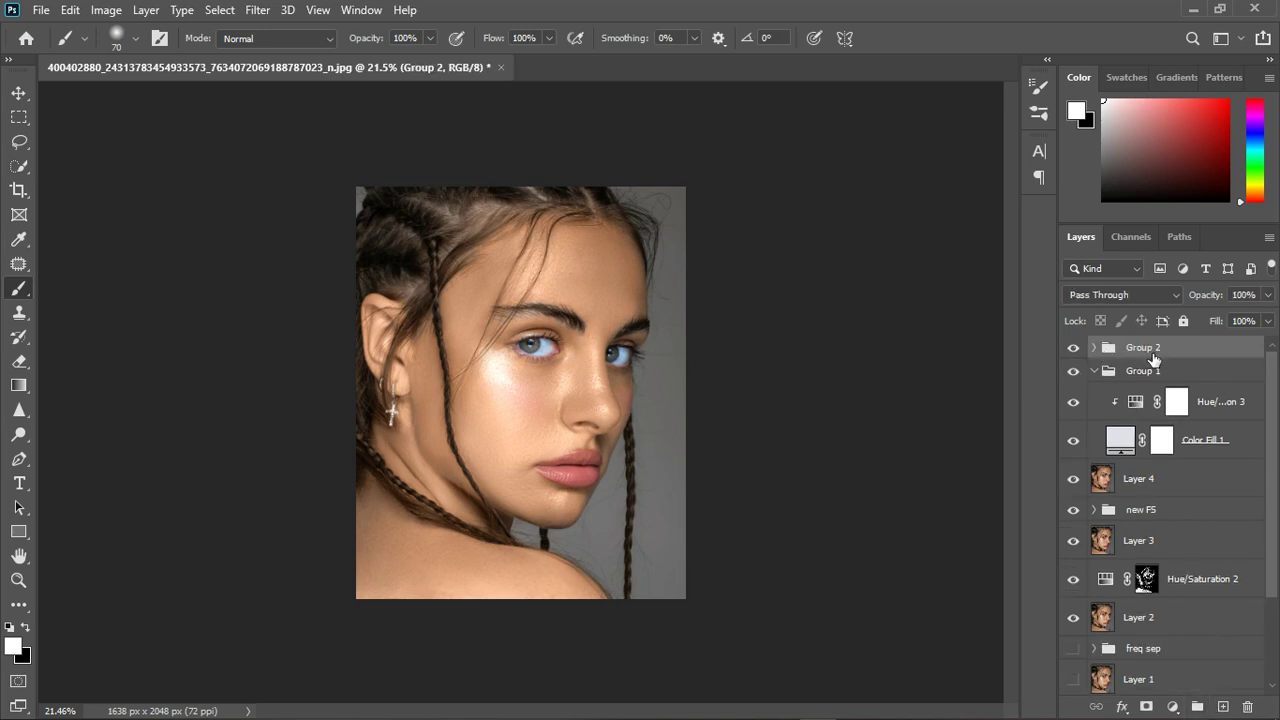
key(ctrl+shift+alt+e)
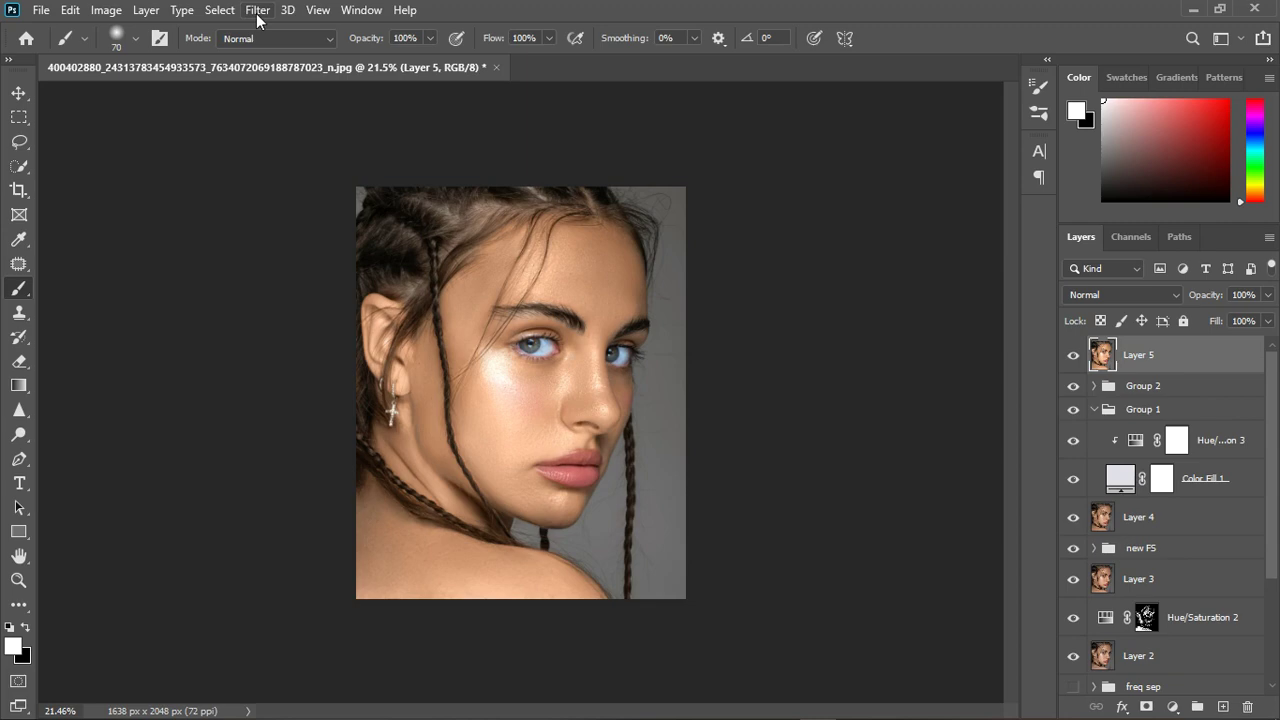
Open the stamped layer in the Camera Raw Filter and set Highlights to -19 and Whites to -7.
click(257, 10)
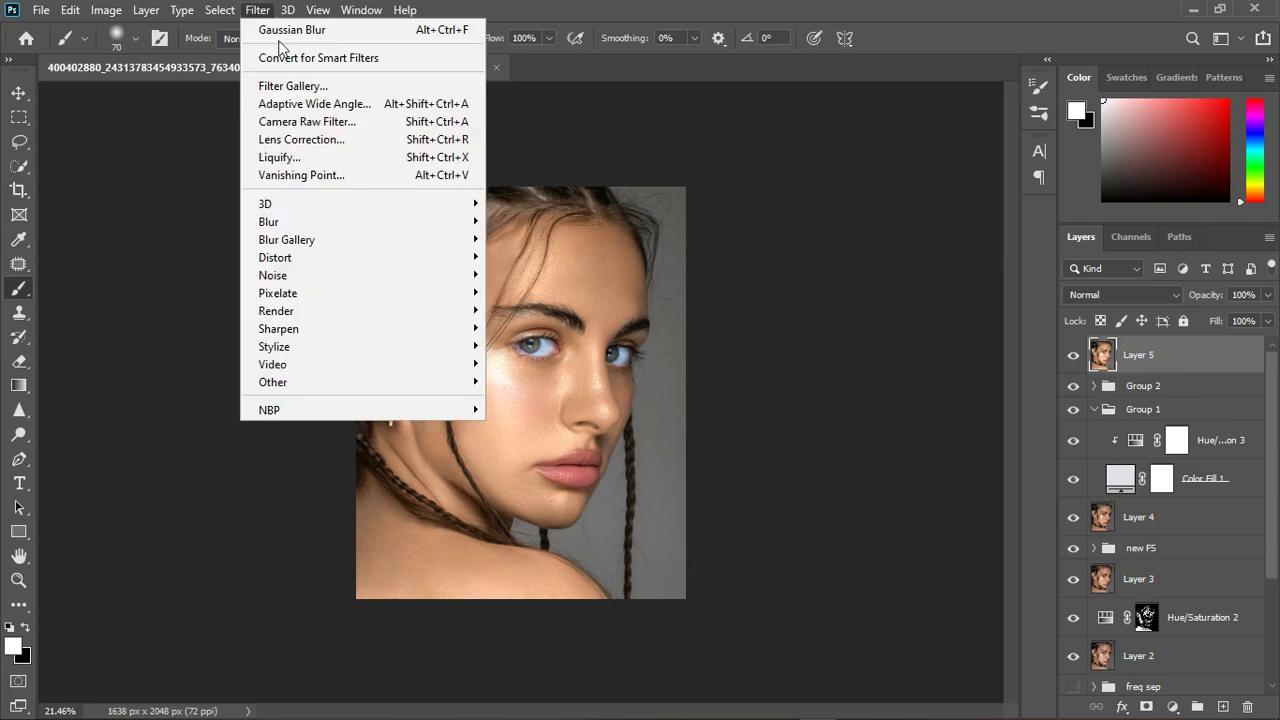
click(329, 125)
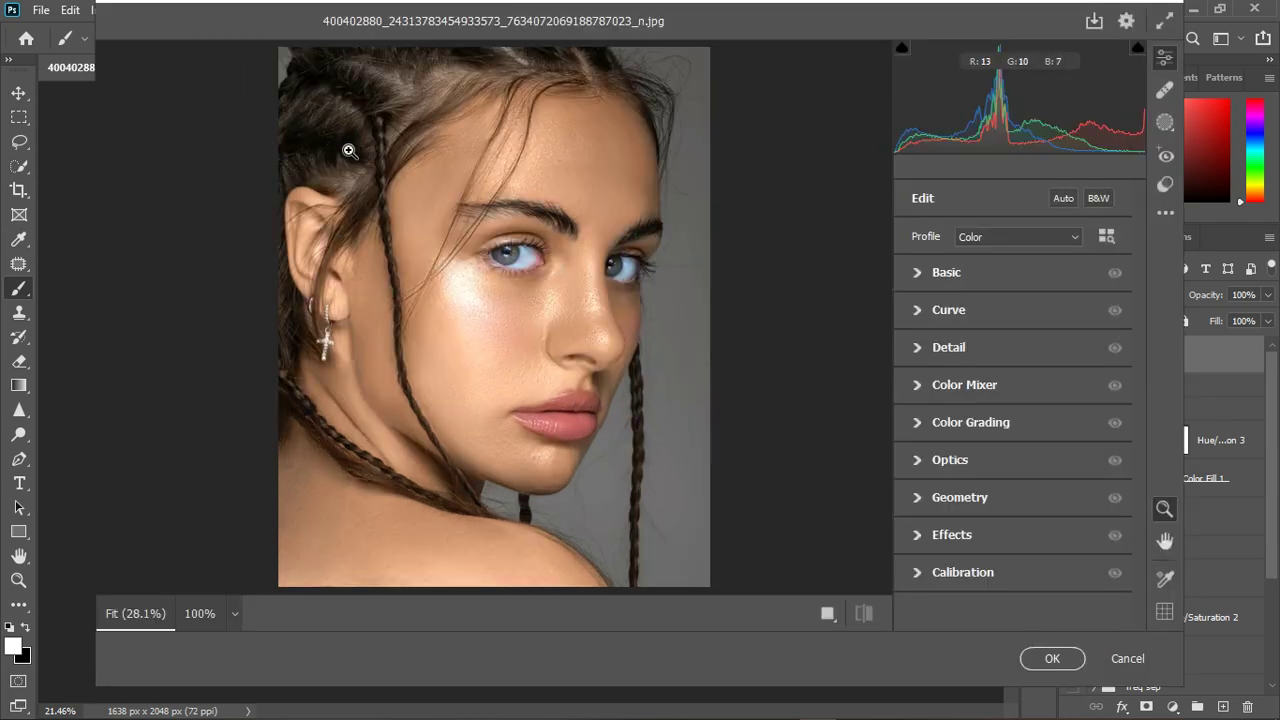
click(908, 276)
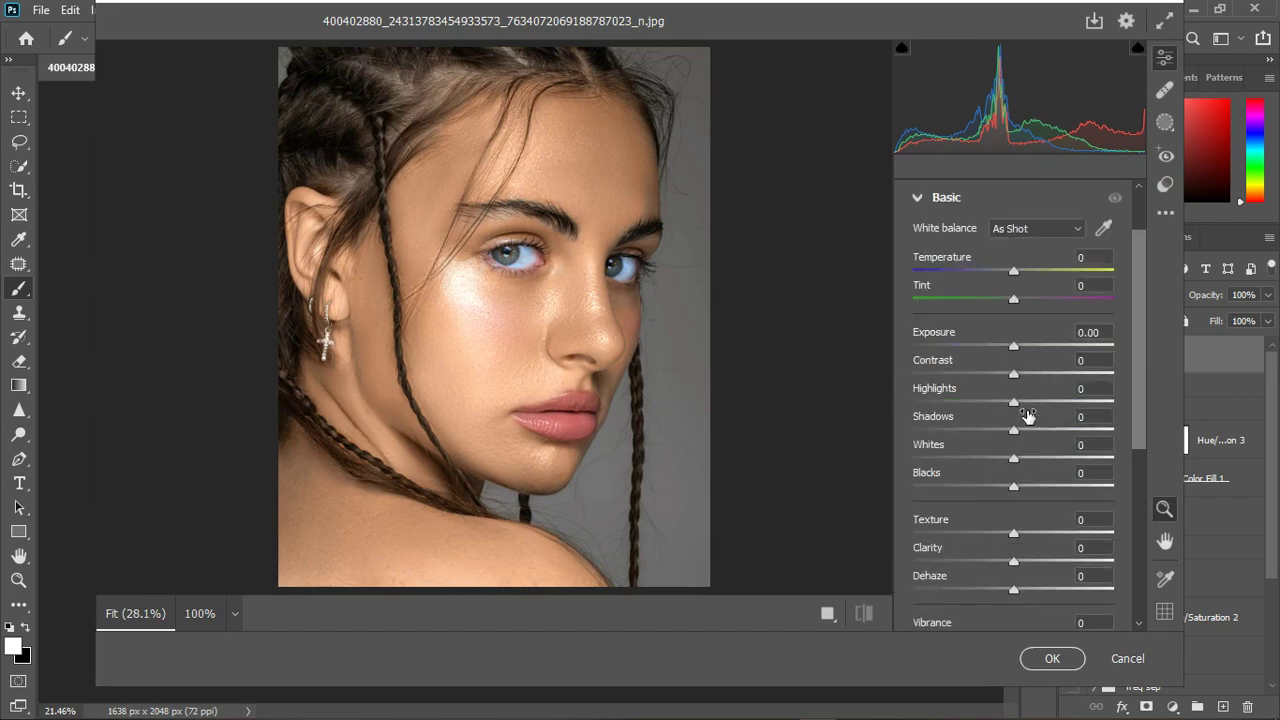
drag(1015, 402, 995, 408)
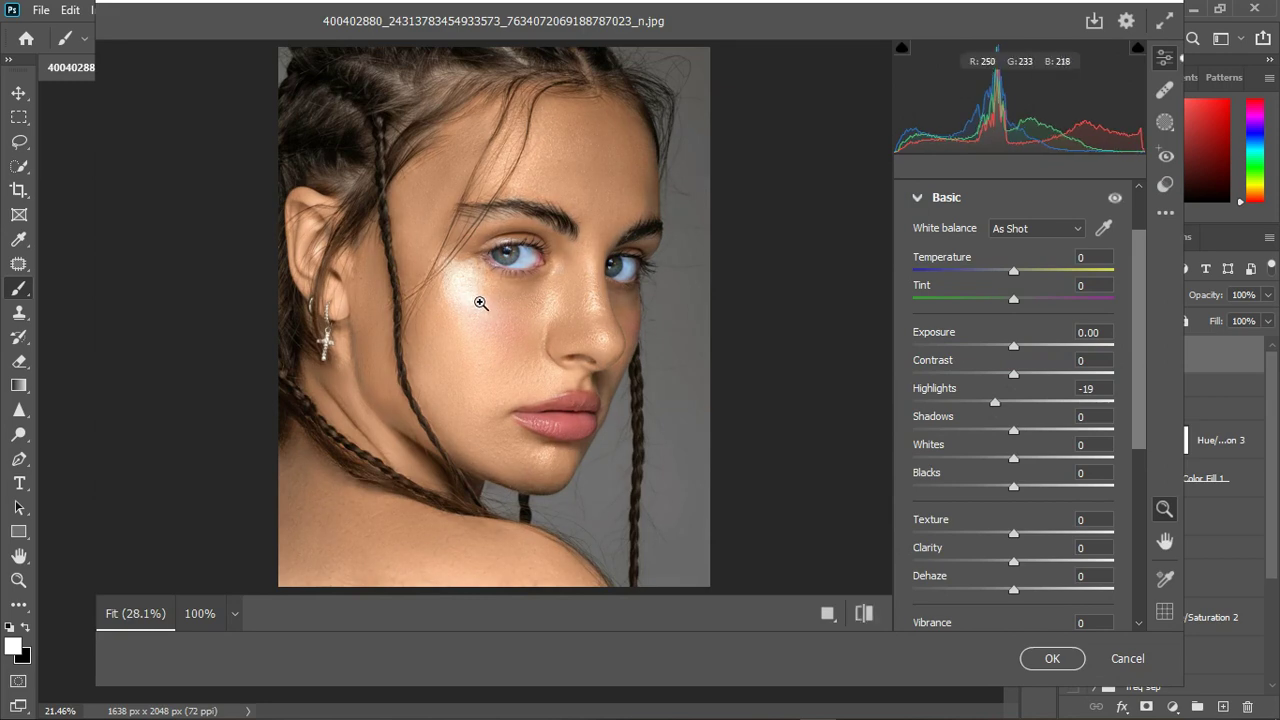
drag(1014, 462, 1006, 460)
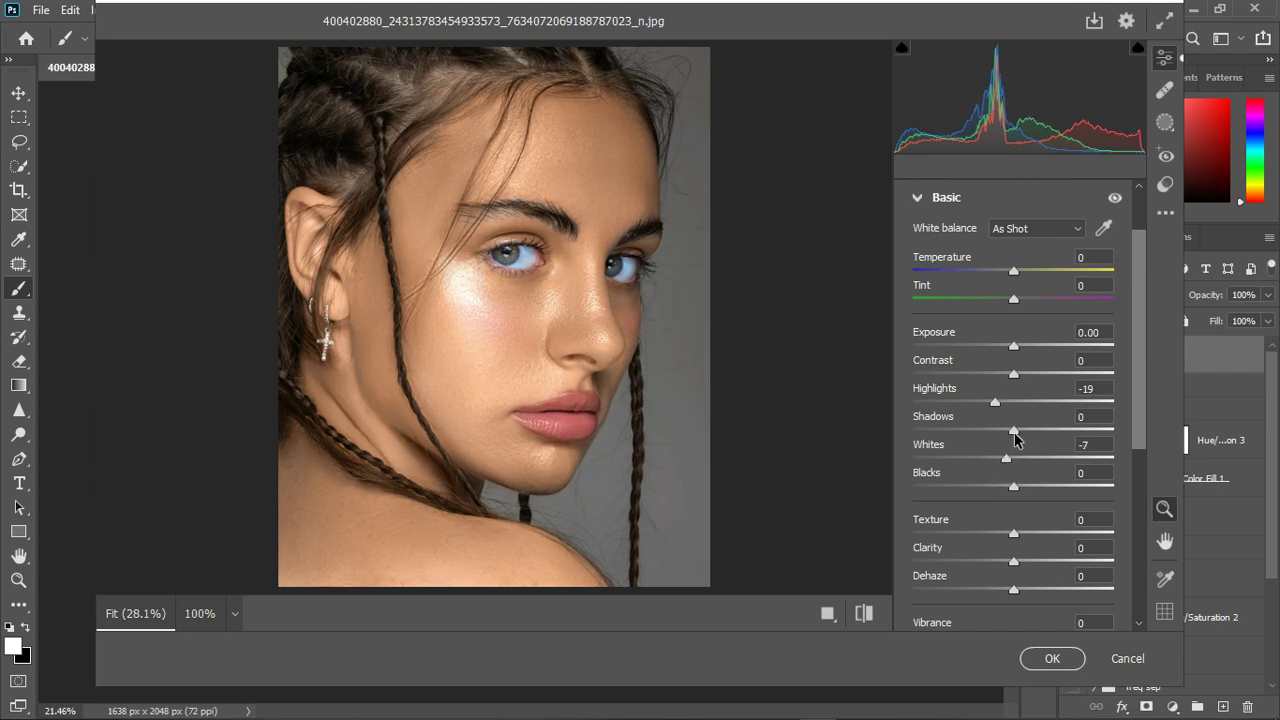
Set Shadows to +8 and Blacks to -7 in the Camera Raw basic adjustments.
drag(1014, 432, 1028, 426)
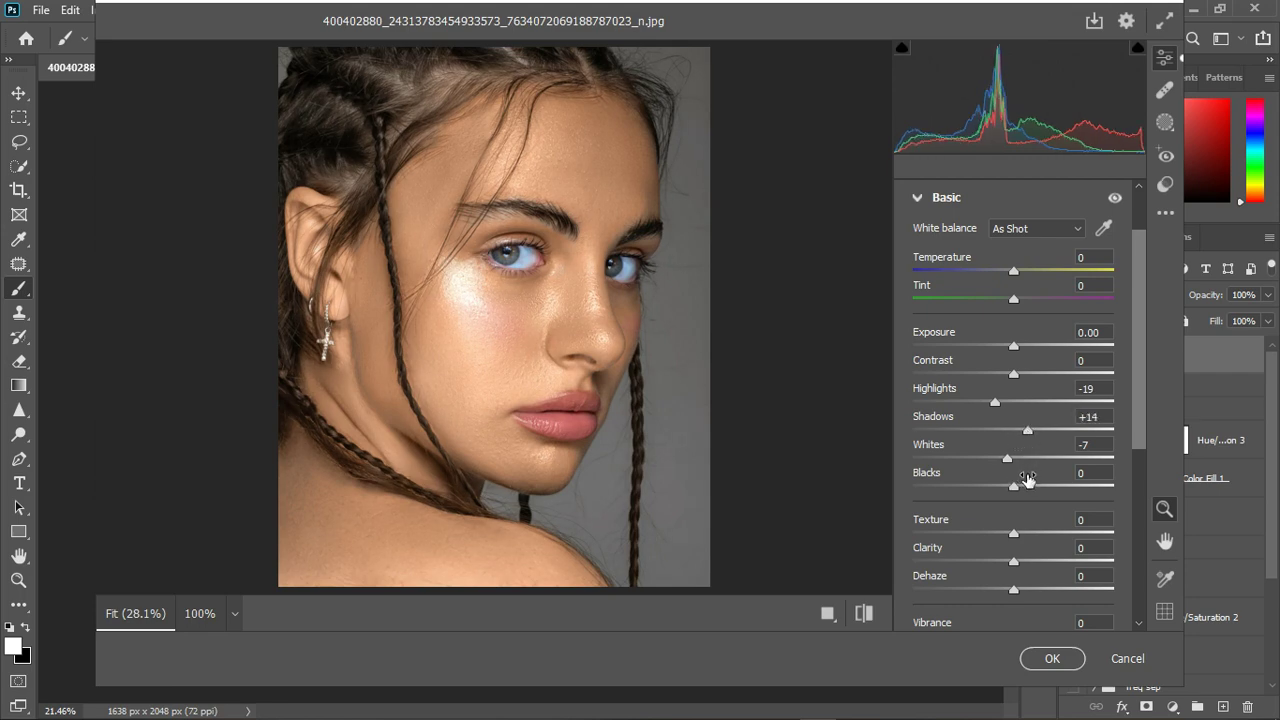
drag(1013, 489, 1007, 490)
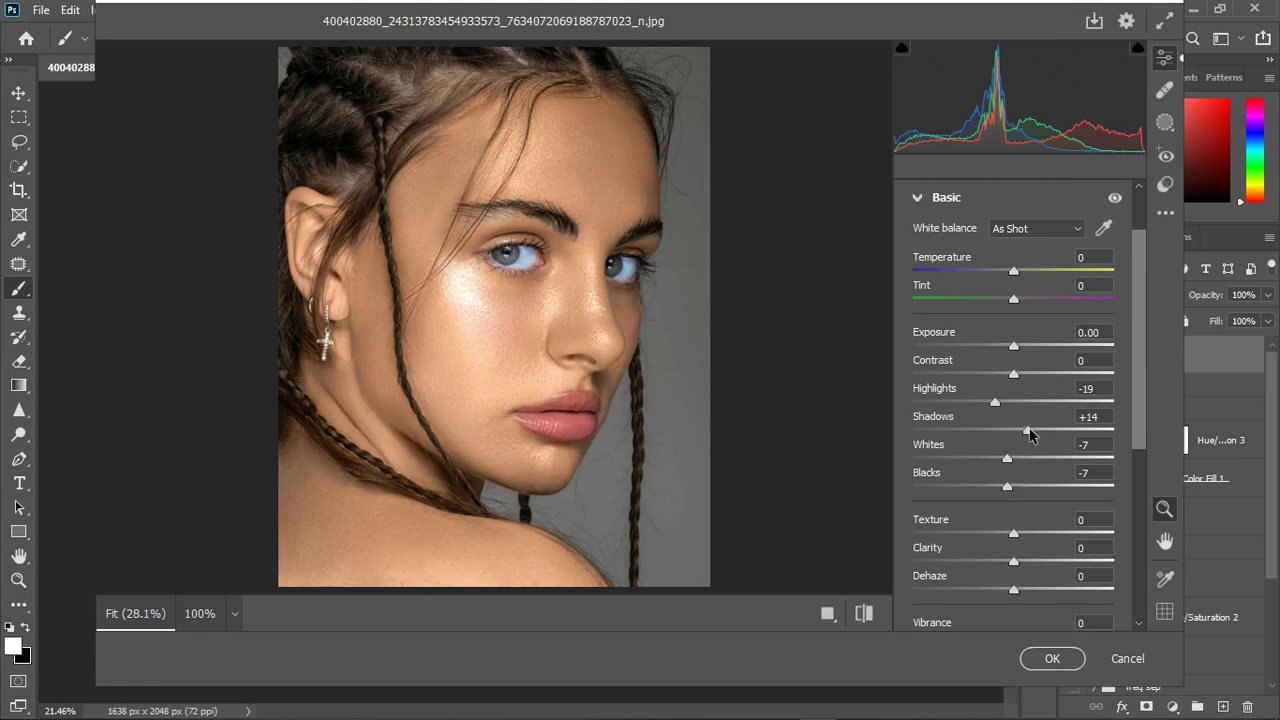
drag(1027, 430, 1023, 432)
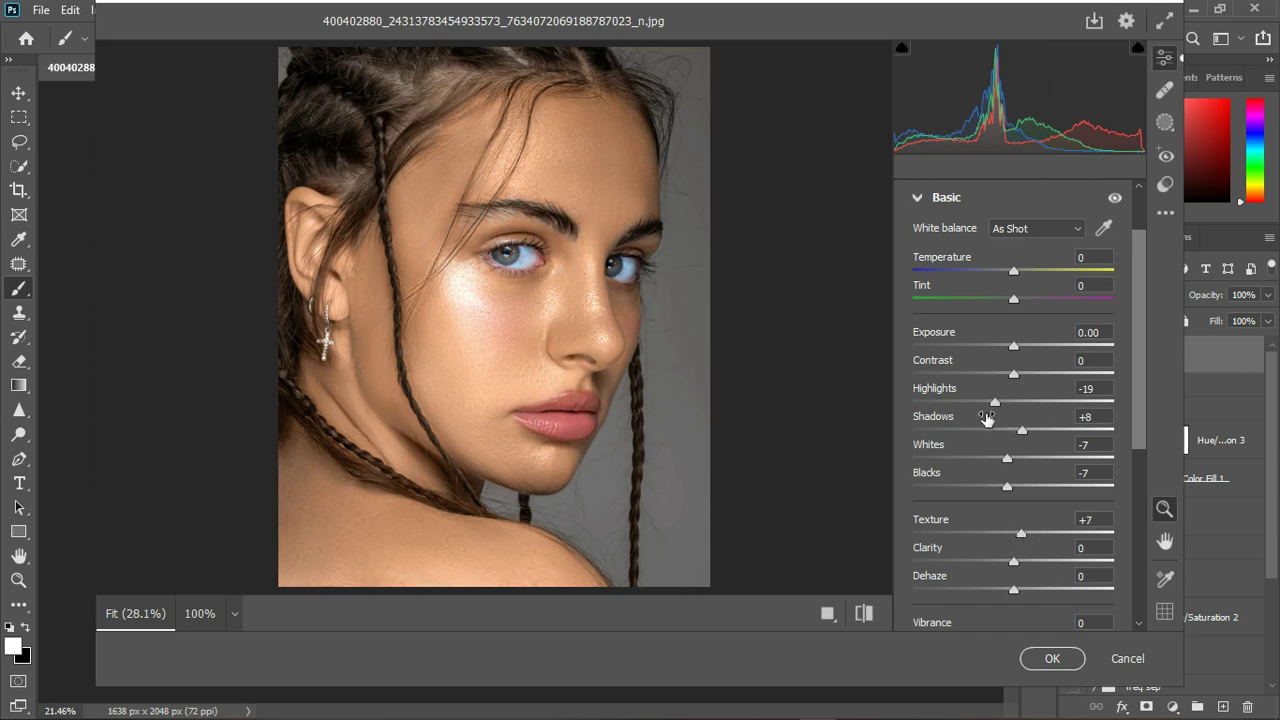
Set the parametric curve's Highlights to +9 and Darks to -7 in the Camera Raw Curve settings.
click(918, 203)
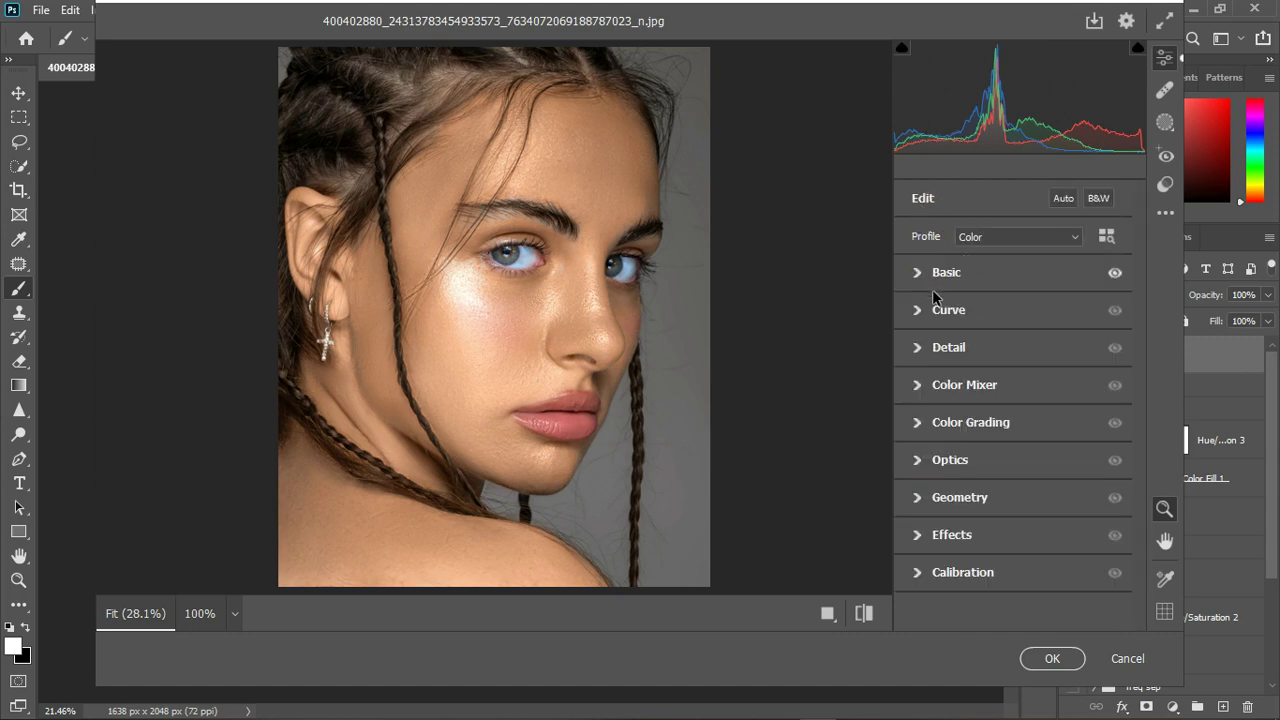
click(938, 306)
drag(1012, 524, 1018, 528)
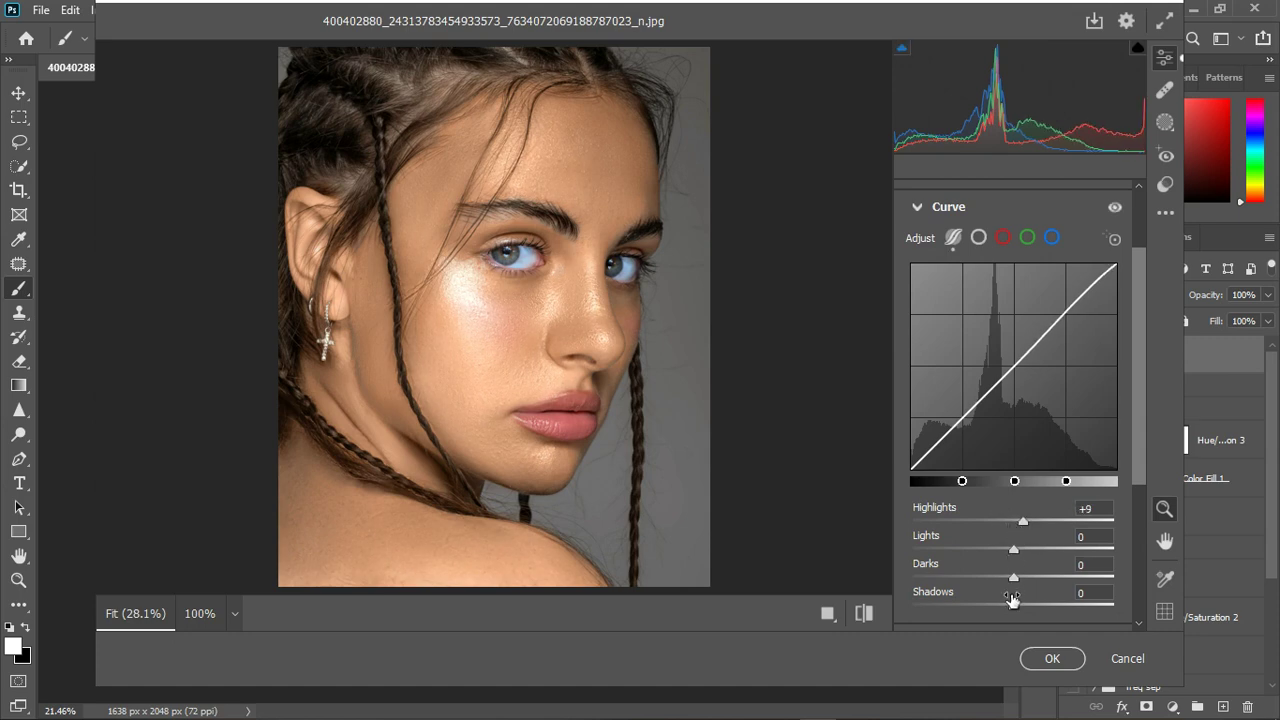
drag(1012, 583, 1008, 583)
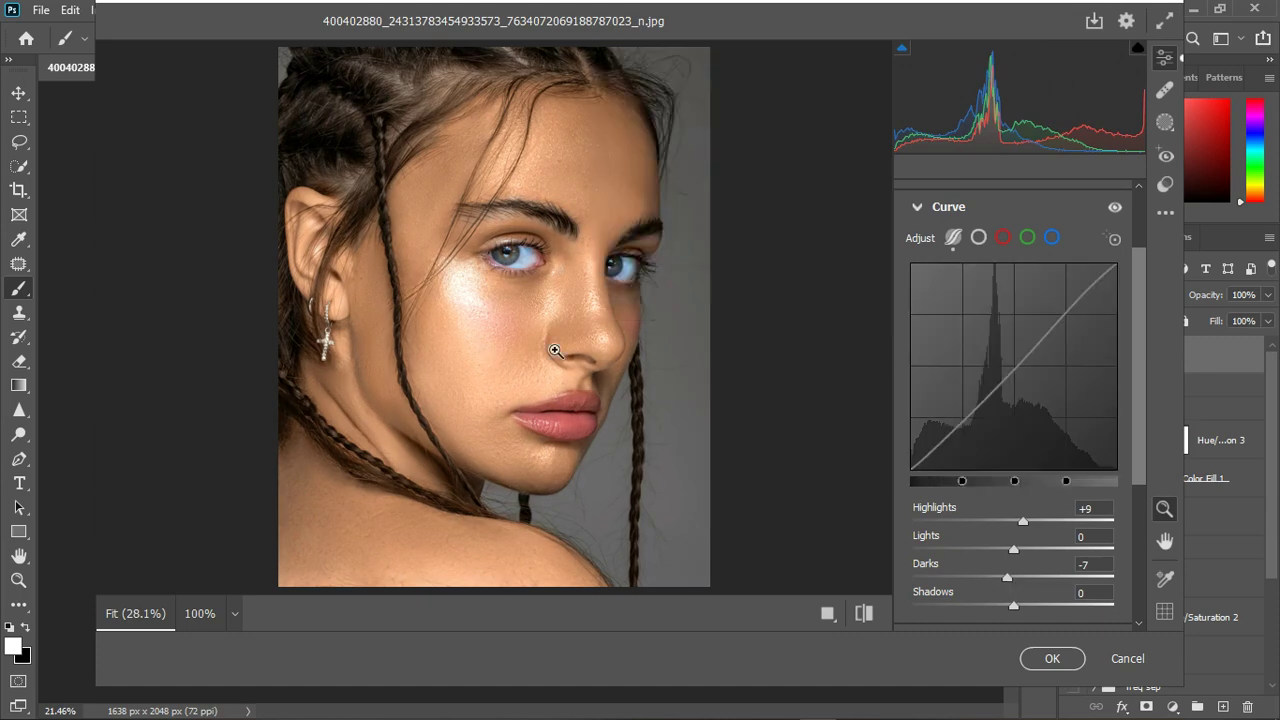
scroll(548, 287, down, 2)
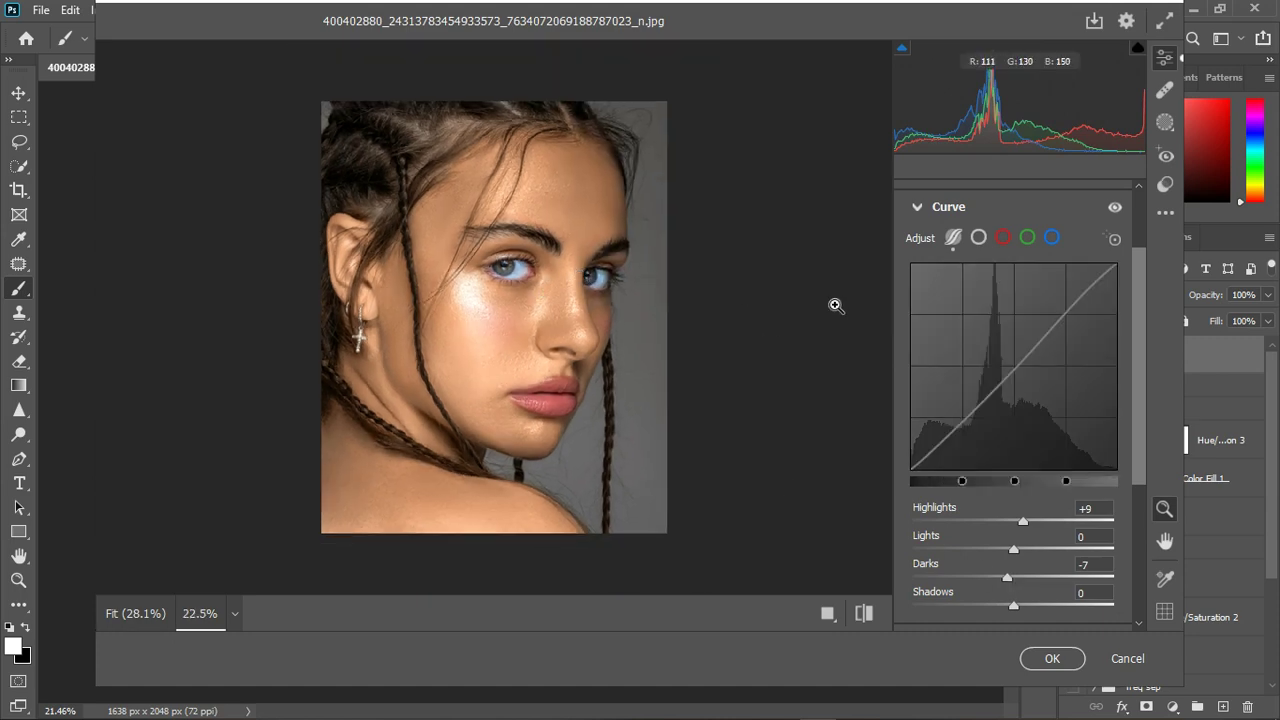
click(917, 208)
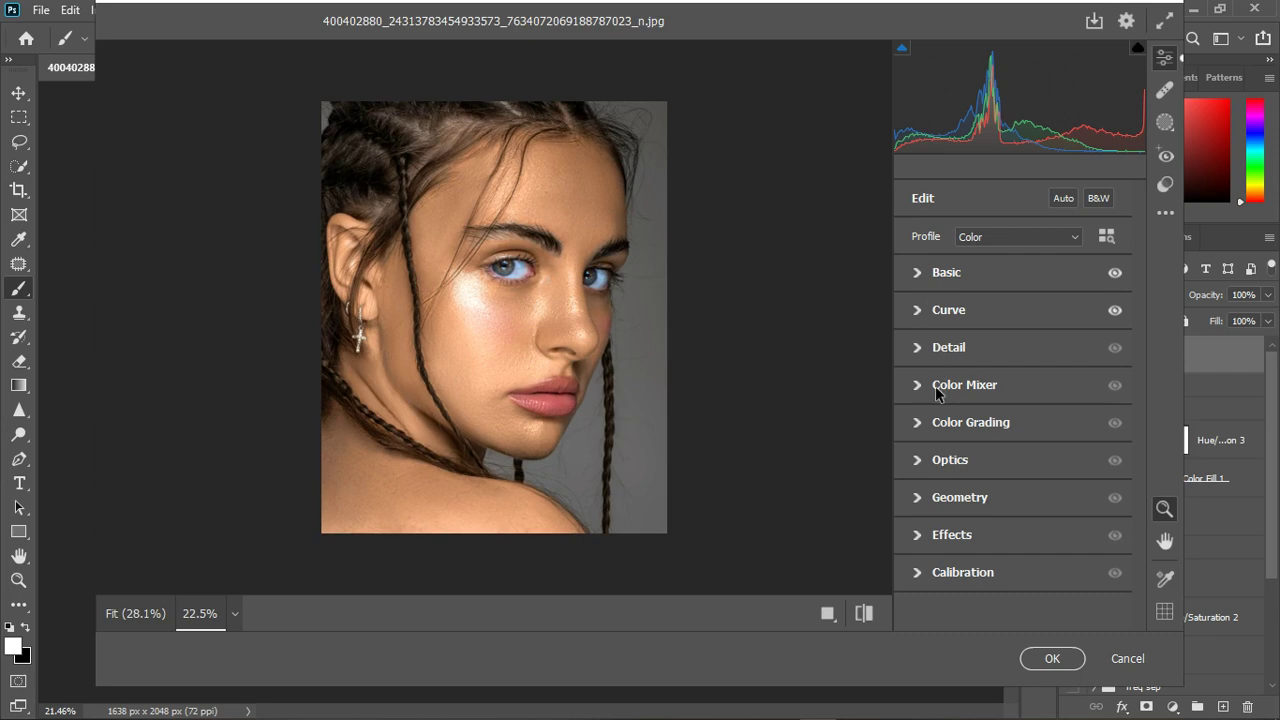
In the Color Mixer, set the Reds hue to -21 and saturation to +23, and the Yellows hue to -29.
click(916, 390)
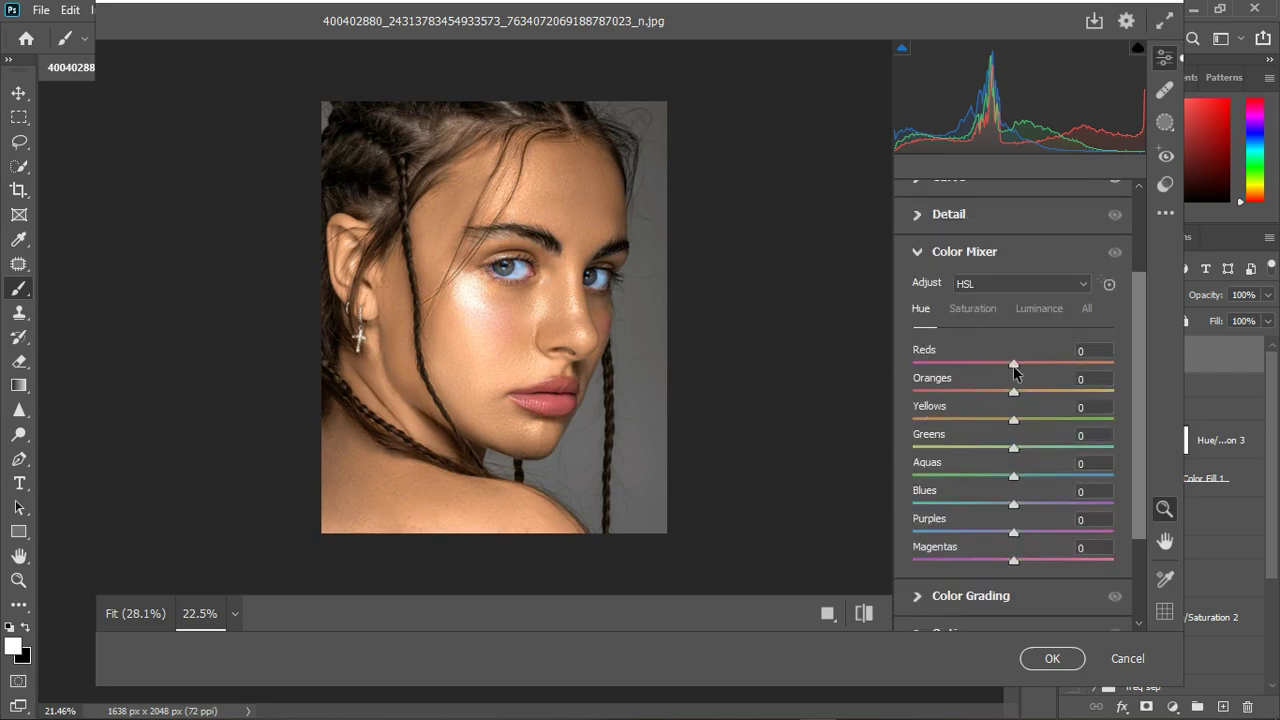
drag(1013, 370, 997, 370)
click(988, 313)
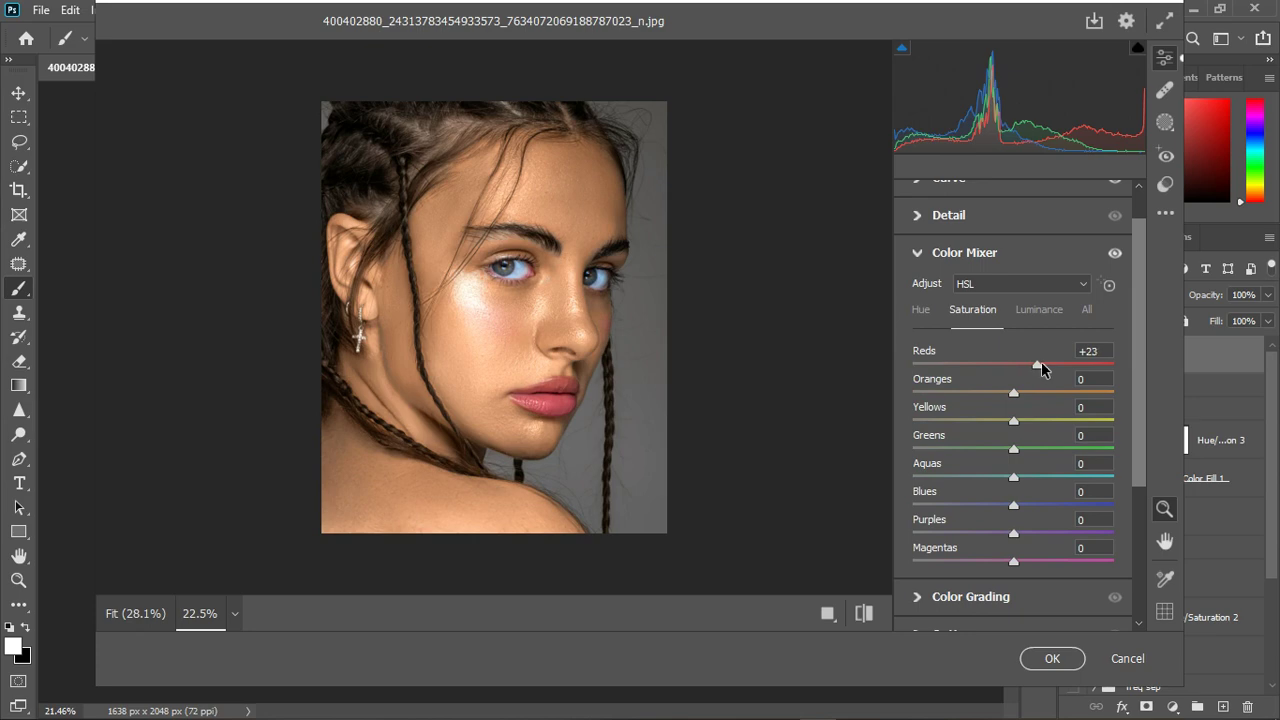
click(928, 313)
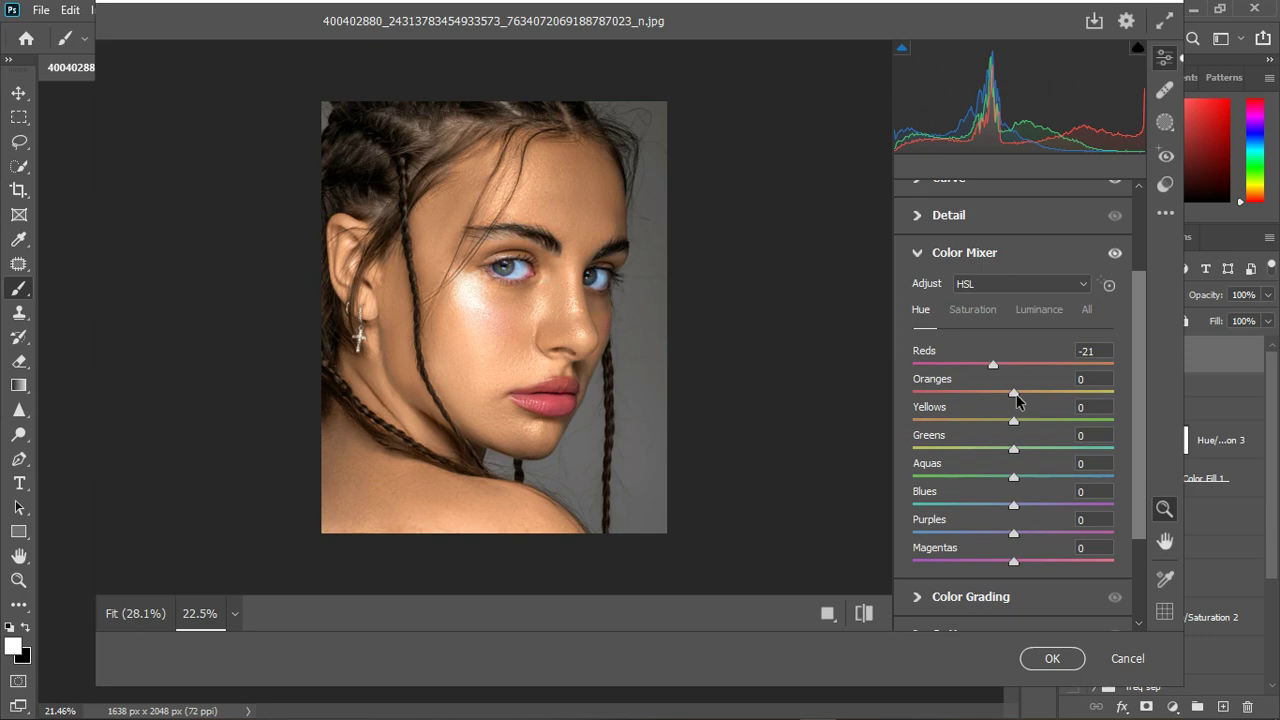
drag(1014, 421, 989, 423)
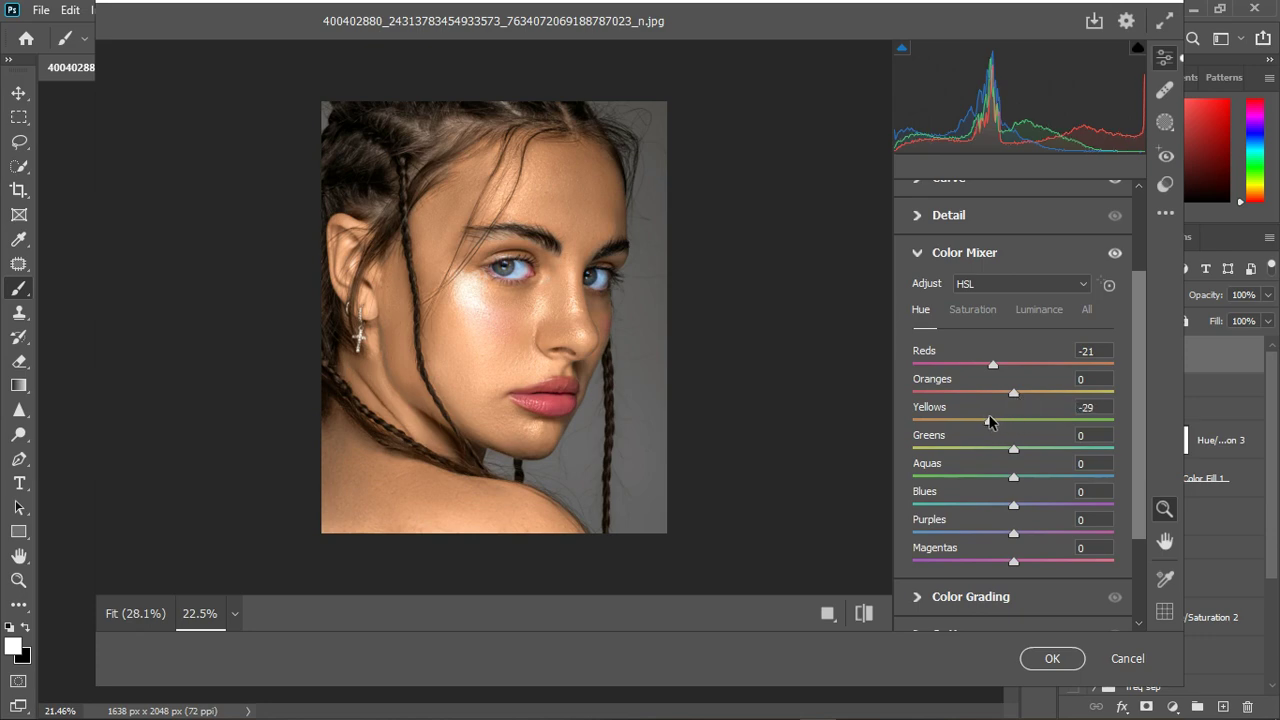
Raise the Color Mixer saturation of Oranges to +10 and Yellows to +13.
click(973, 313)
drag(1014, 395, 1034, 397)
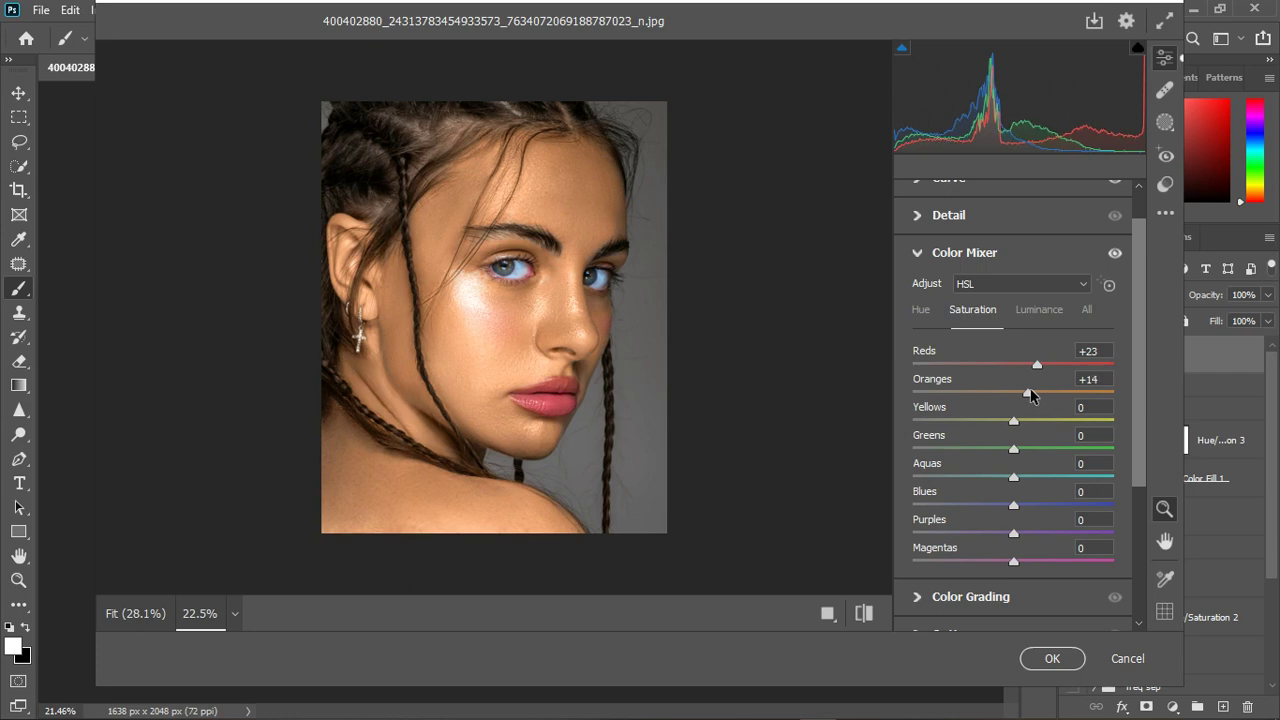
drag(1027, 394, 1025, 394)
drag(1025, 397, 1022, 391)
drag(1014, 422, 1029, 423)
Lower the Color Mixer saturation of Aquas to -36, Blues to -26, Purples to -38 and Magentas to -24.
drag(1005, 510, 978, 478)
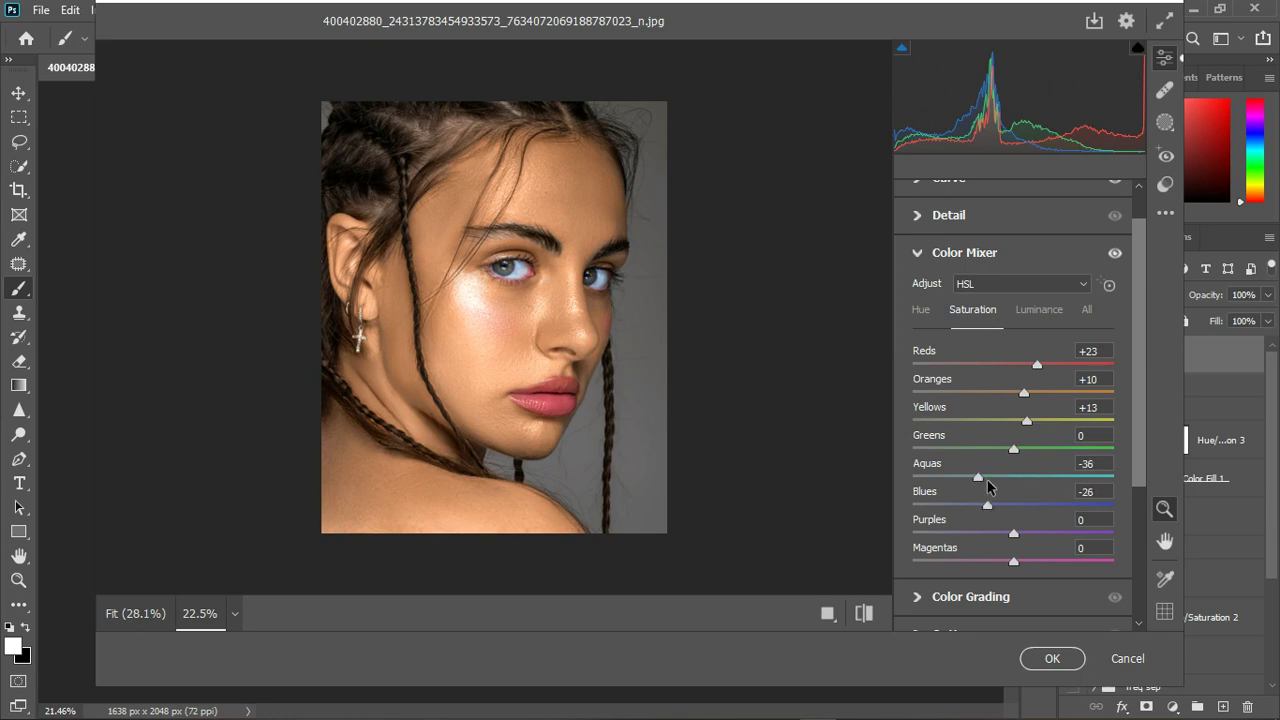
drag(1013, 533, 989, 561)
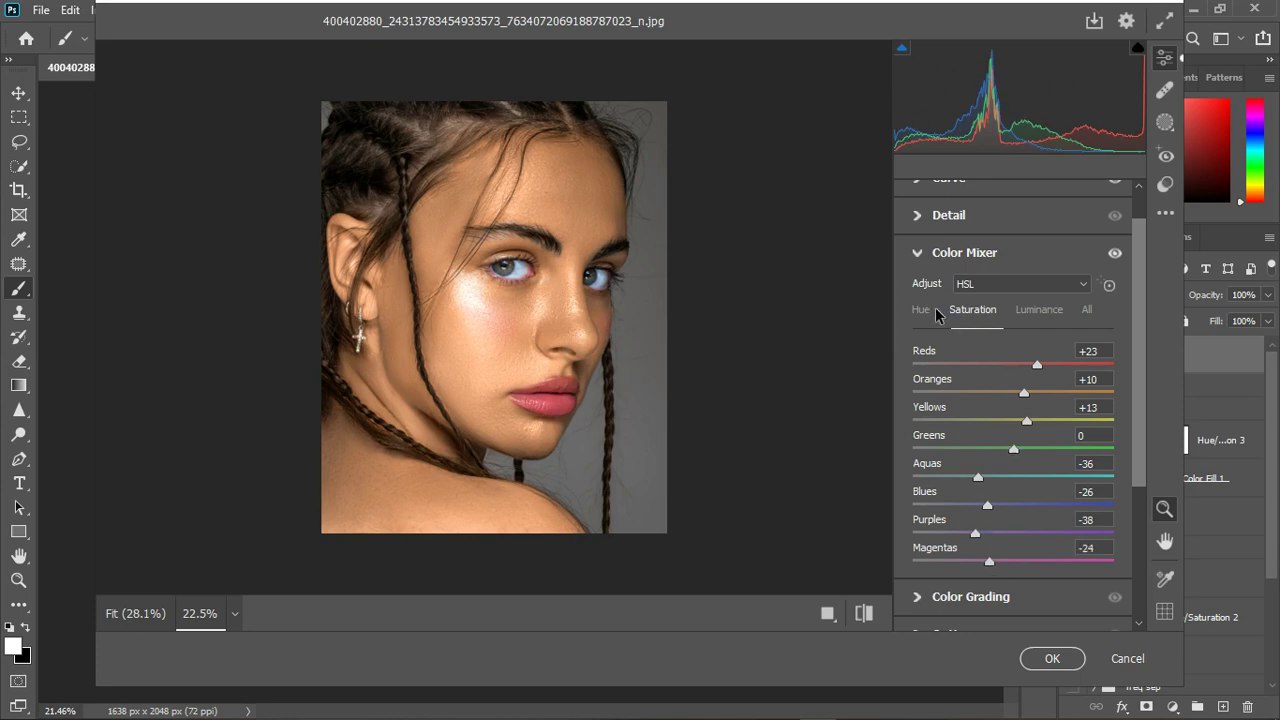
click(920, 254)
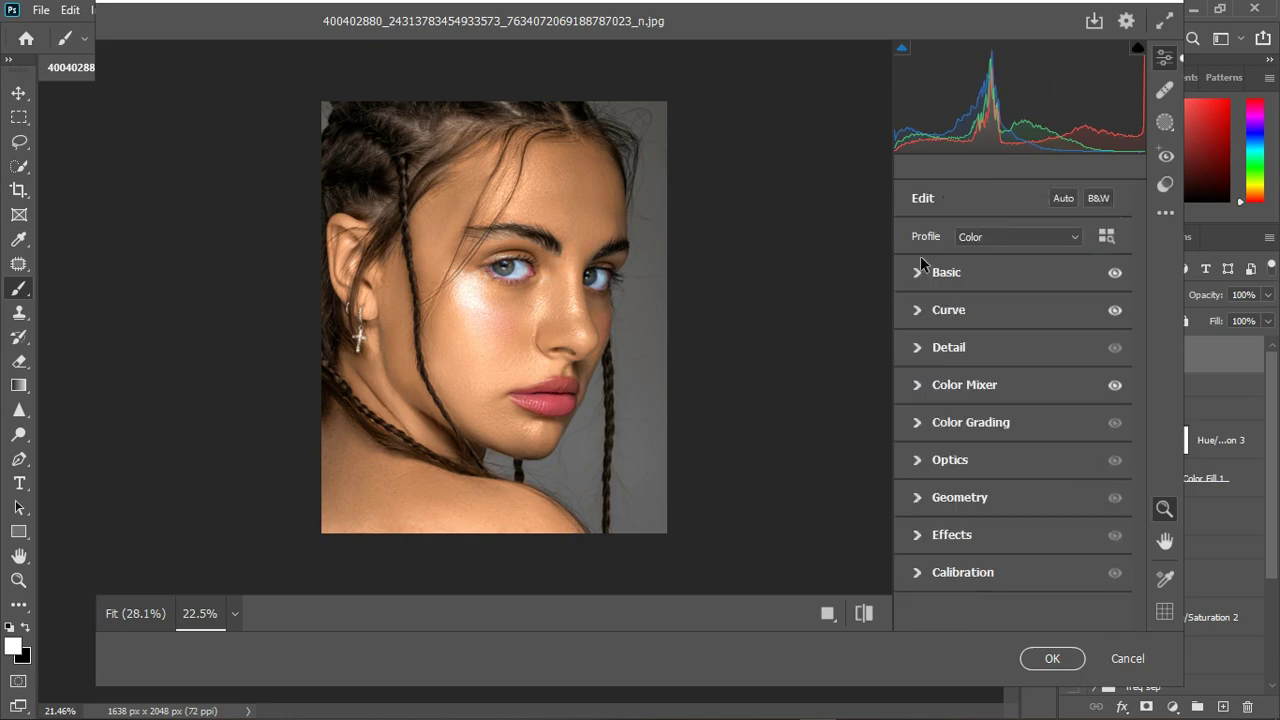
Set the Calibration hue to -6 for Red Primary and -8 for Green Primary, compare the effect, and apply the Camera Raw filter.
click(920, 573)
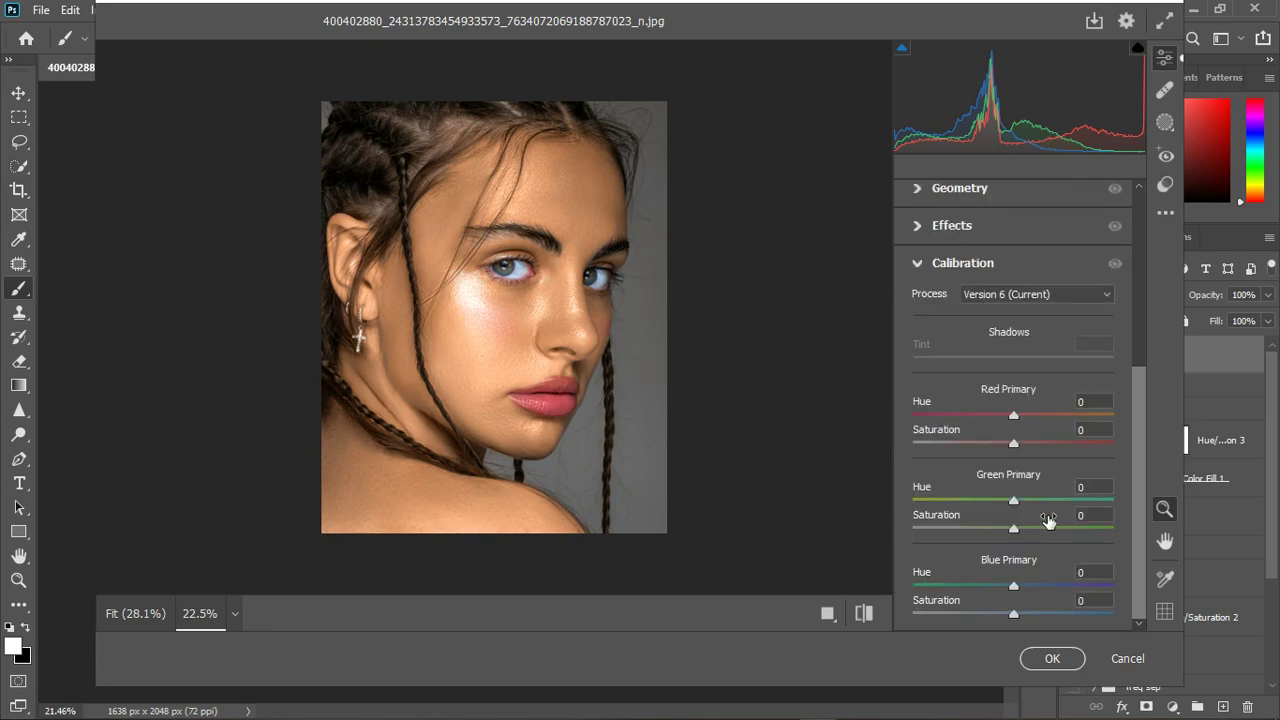
drag(1013, 416, 1008, 418)
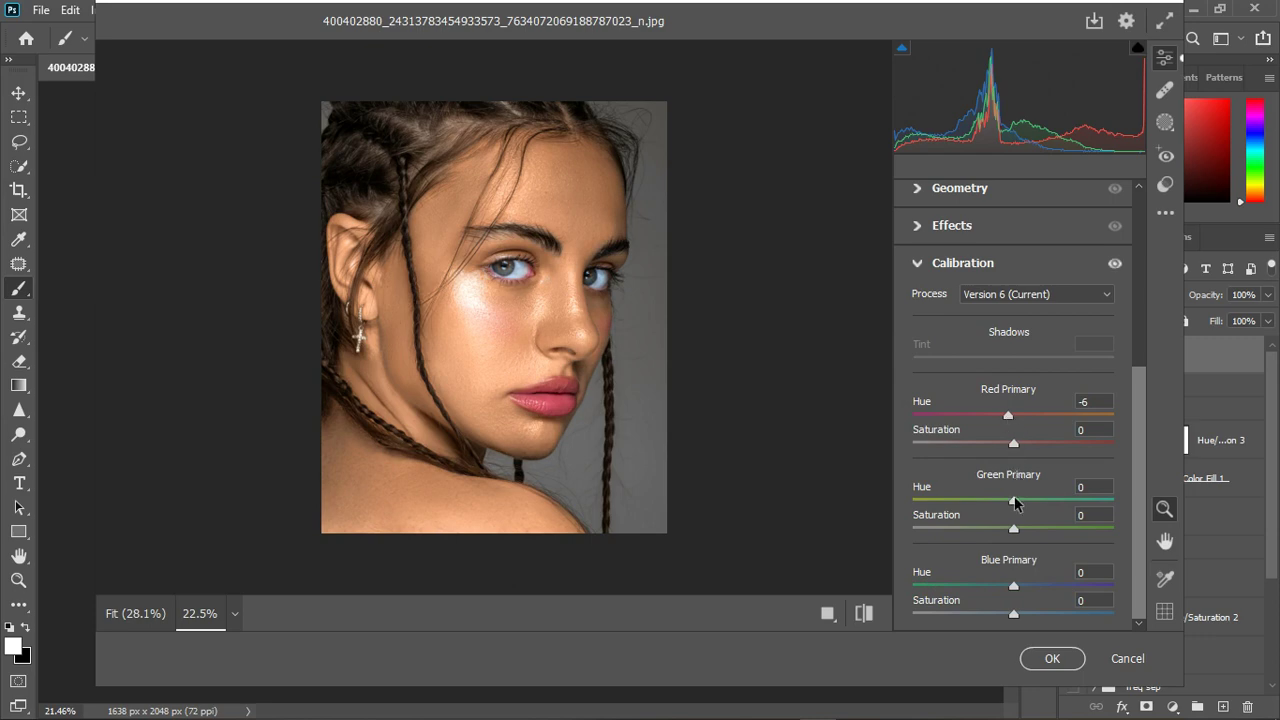
mouse_move(1013, 587)
mouse_down()
mouse_move(1022, 592)
mouse_move(1010, 593)
mouse_up()
double_click(1011, 587)
mouse_move(1013, 503)
mouse_down()
mouse_move(1027, 506)
mouse_move(1005, 503)
mouse_up()
click(1115, 265)
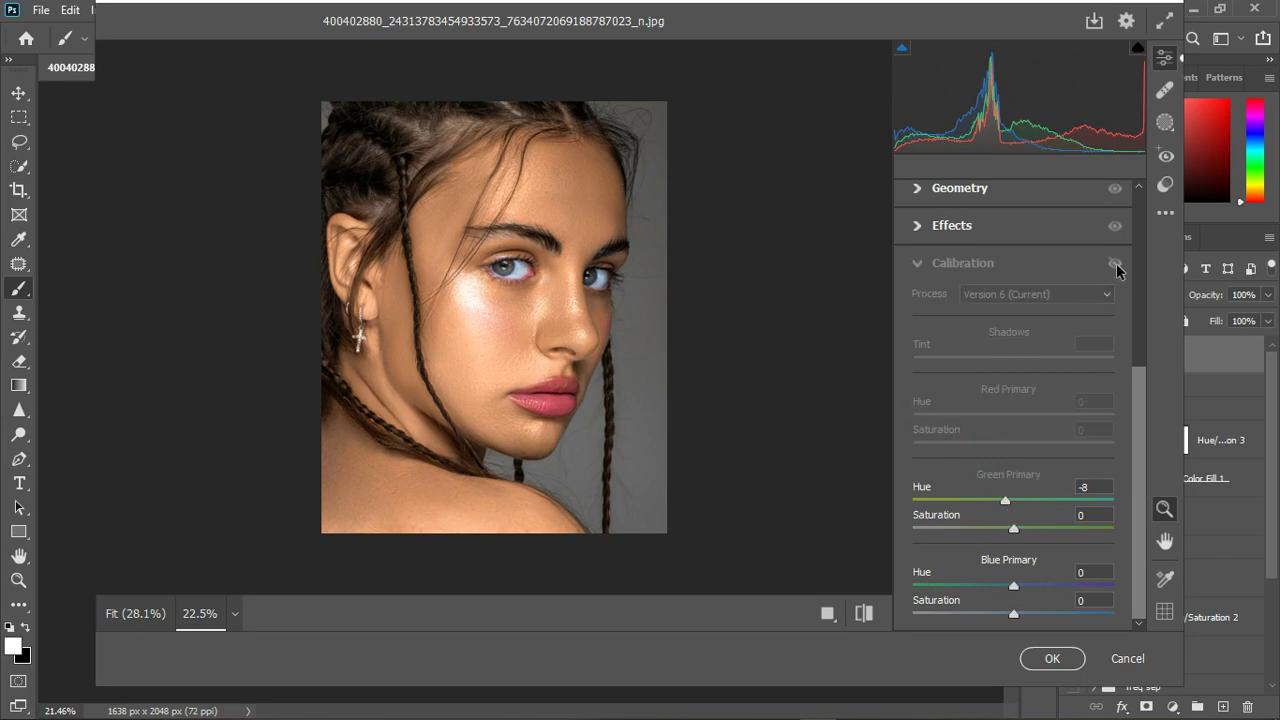
click(1115, 265)
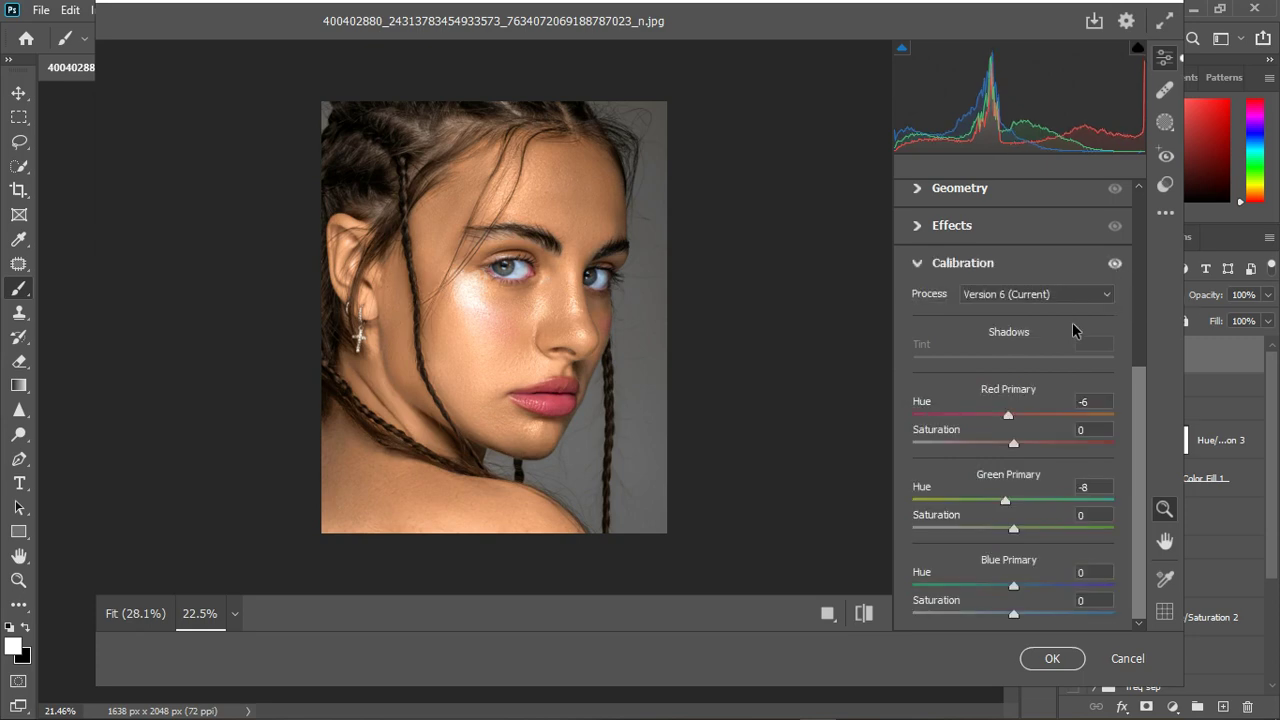
click(1060, 659)
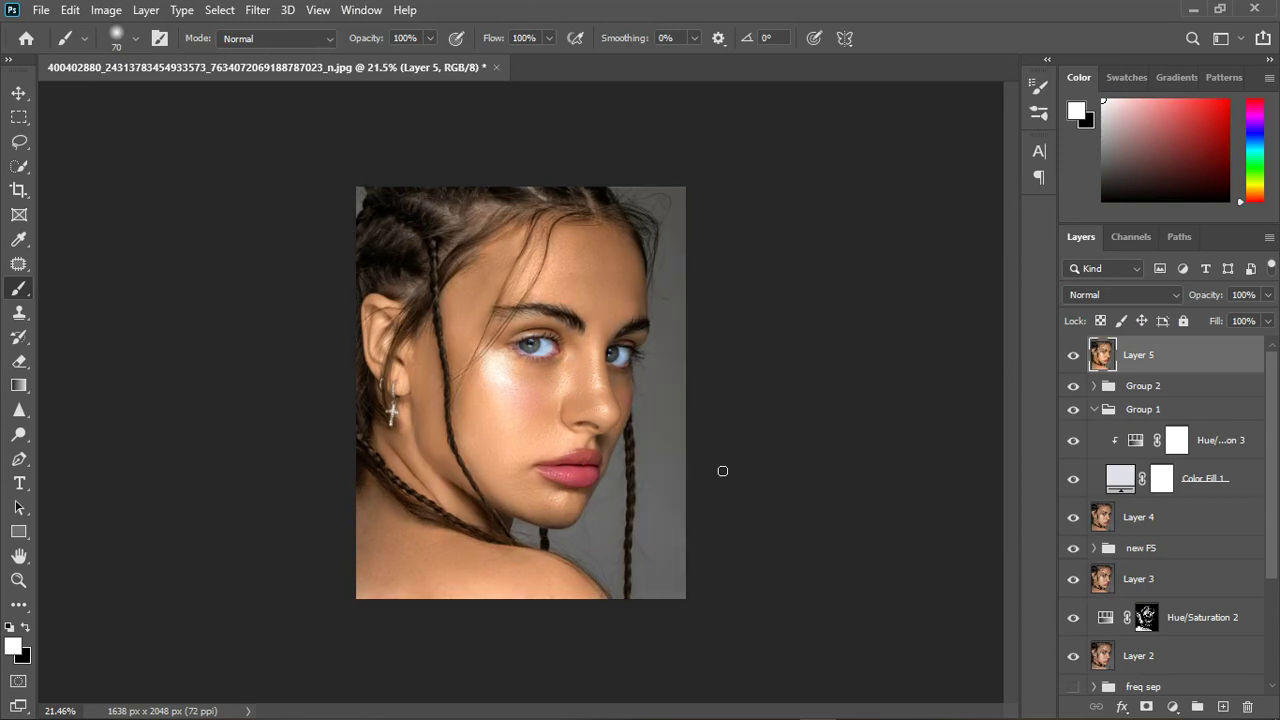
Add a Curves adjustment layer above Layer 5 and raise the RGB curve slightly at the midtones.
scroll(580, 449, up, 2)
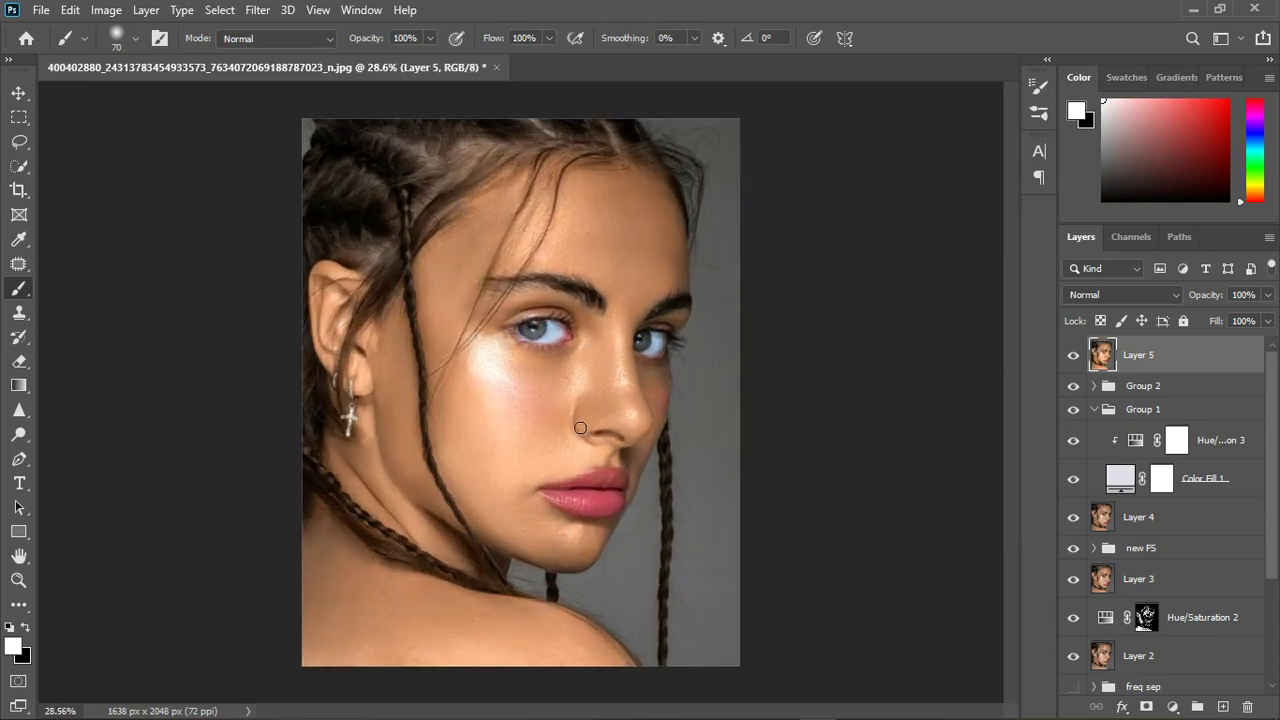
scroll(580, 430, down, 1)
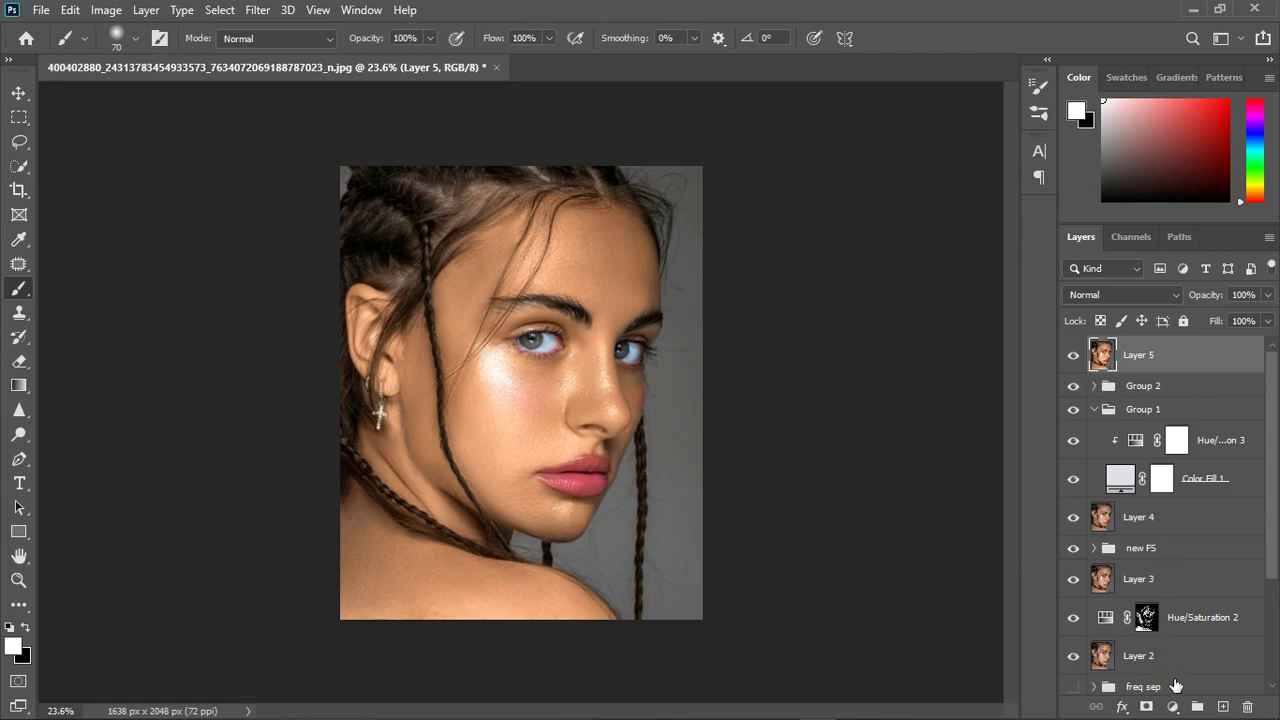
click(1173, 707)
click(1176, 489)
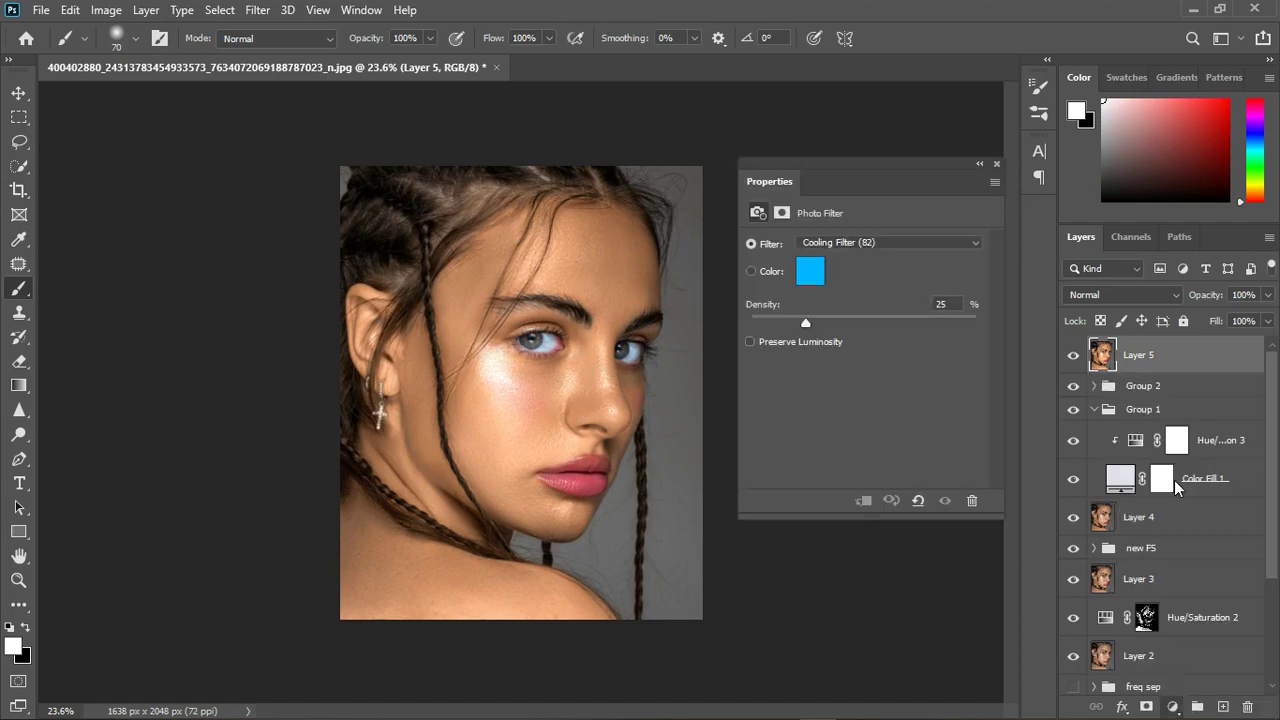
click(881, 382)
drag(886, 386, 883, 379)
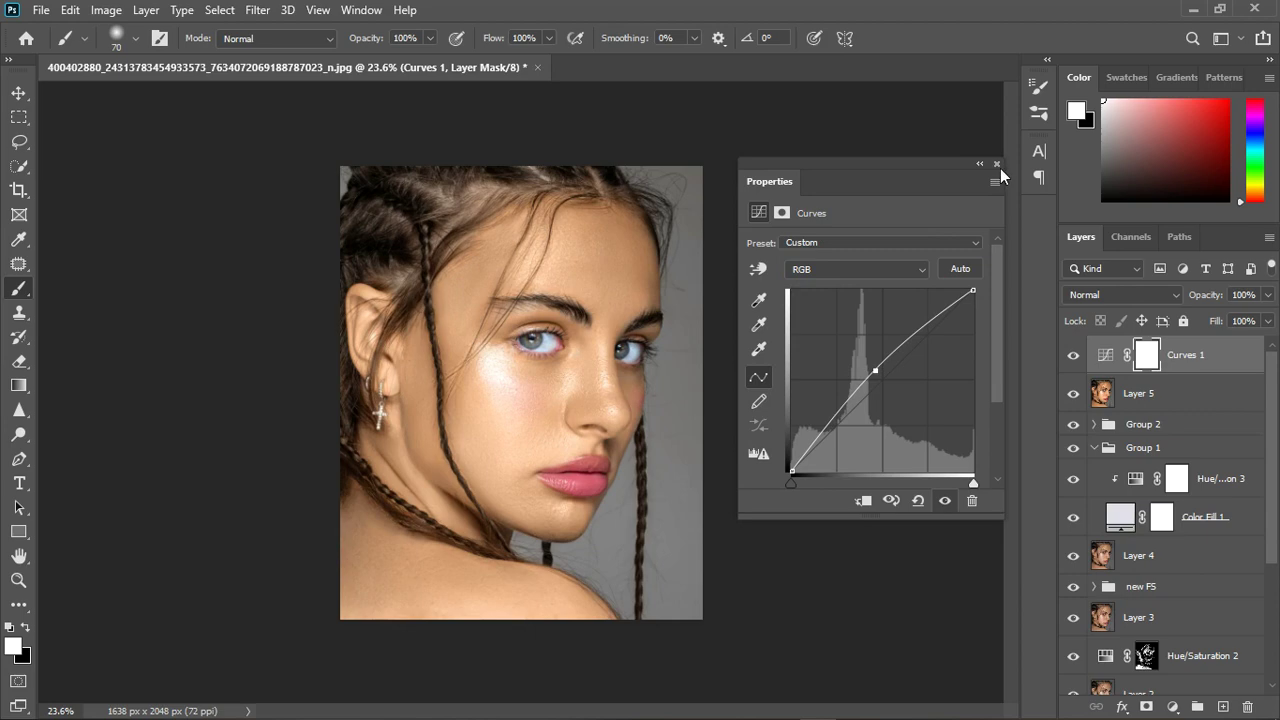
click(996, 164)
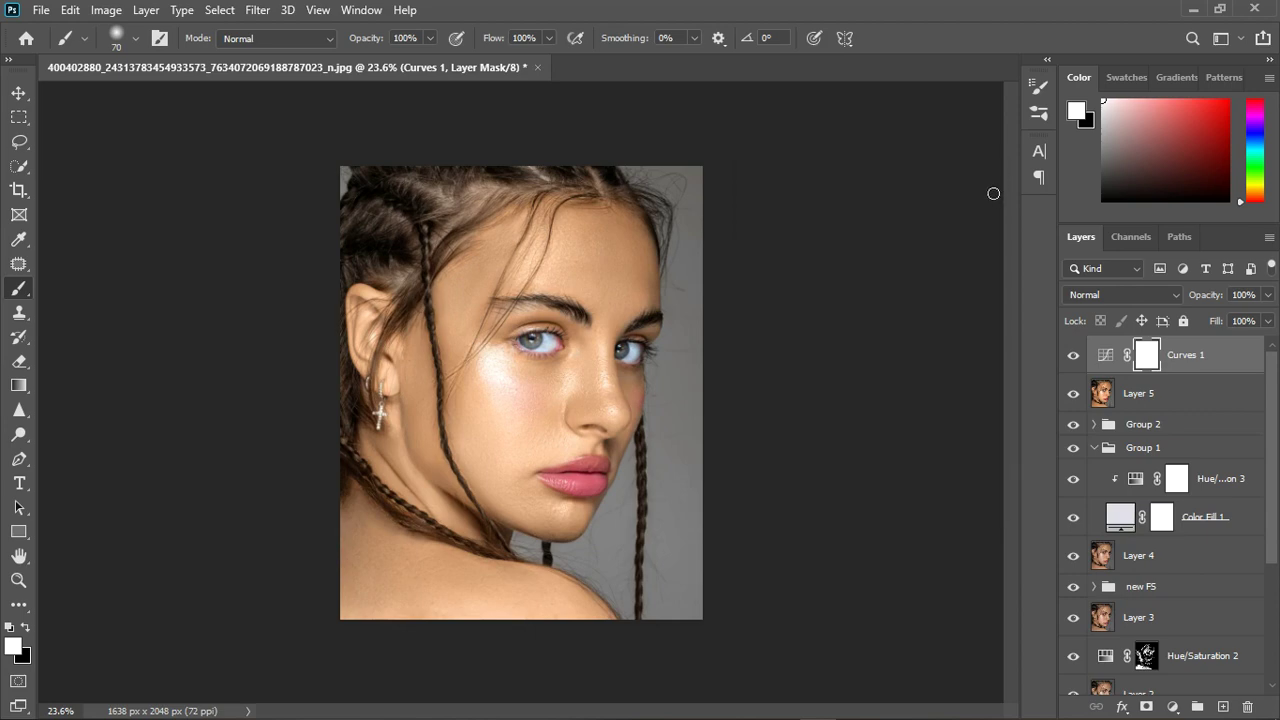
Limit the Curves layer to the brightest tones by splitting the This Layer black slider in Blend If to about 183 / 217.
double_click(1230, 368)
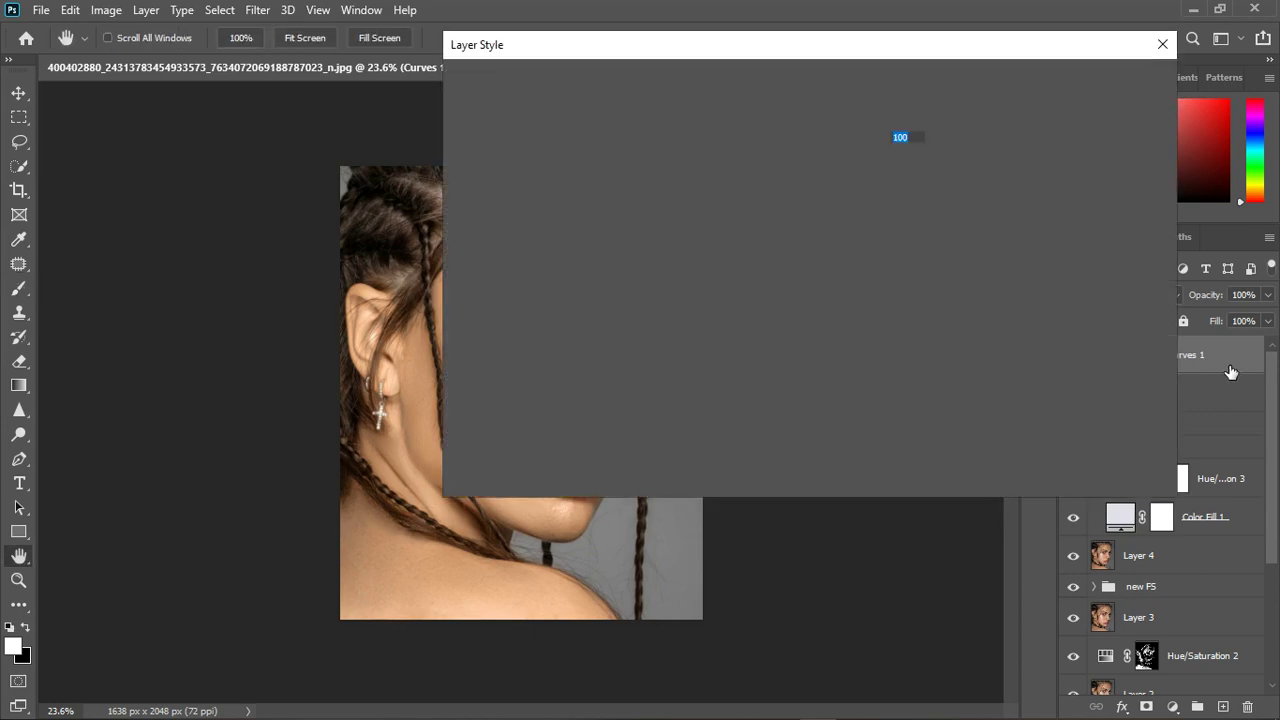
drag(755, 43, 1012, 26)
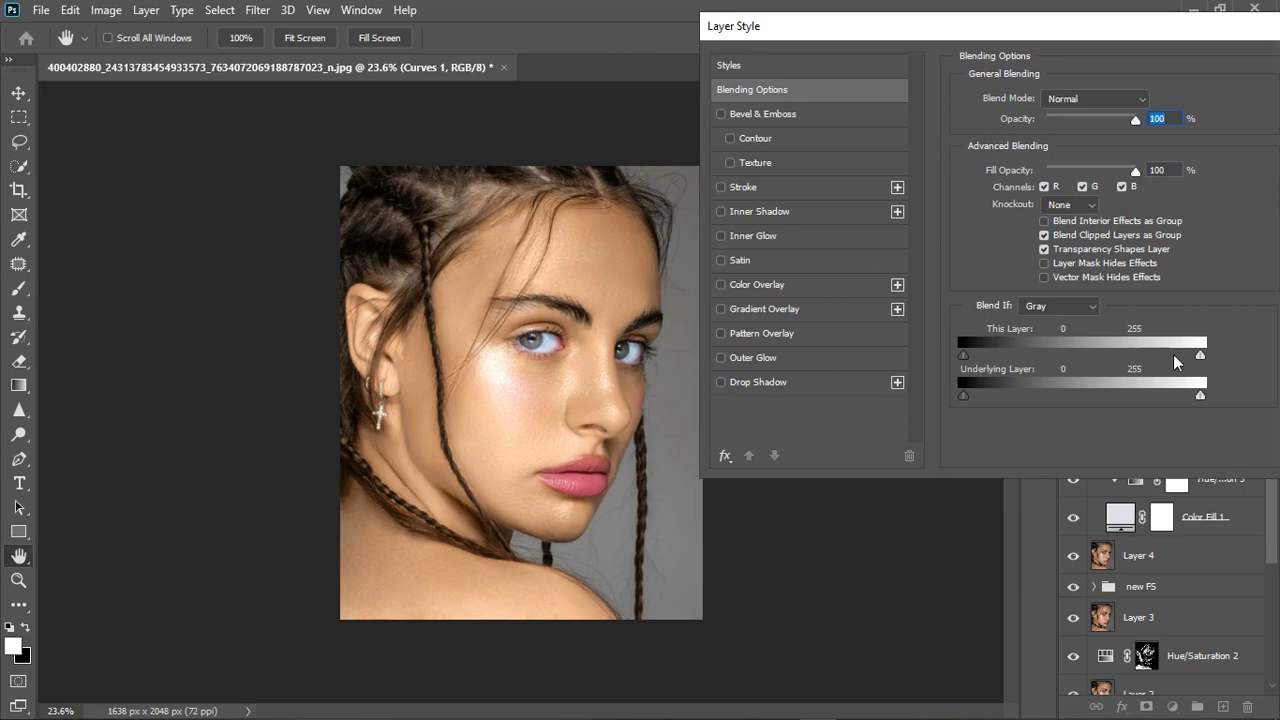
drag(1020, 350, 1167, 354)
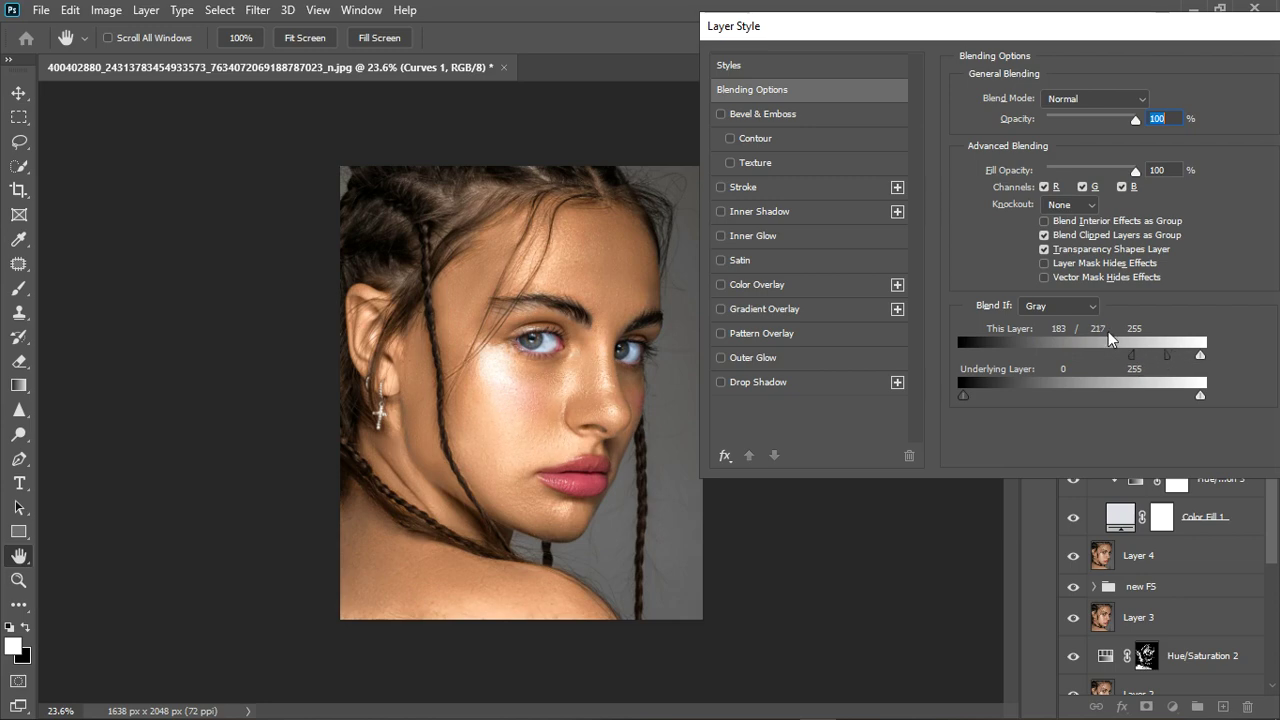
drag(1099, 28, 887, 36)
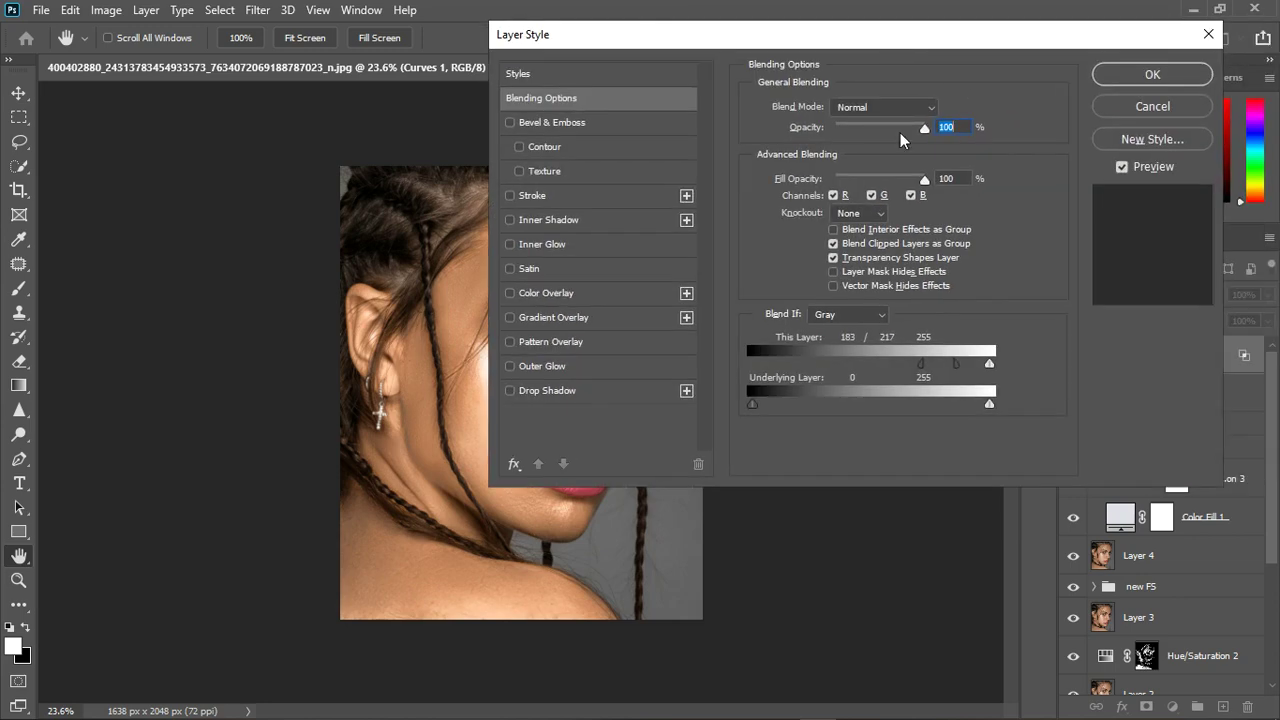
drag(930, 354, 940, 355)
key(Return)
Lower the Curves 1 layer's opacity to 42% and compare the portrait with and without it.
key(ctrl+0)
click(1073, 354)
click(1073, 355)
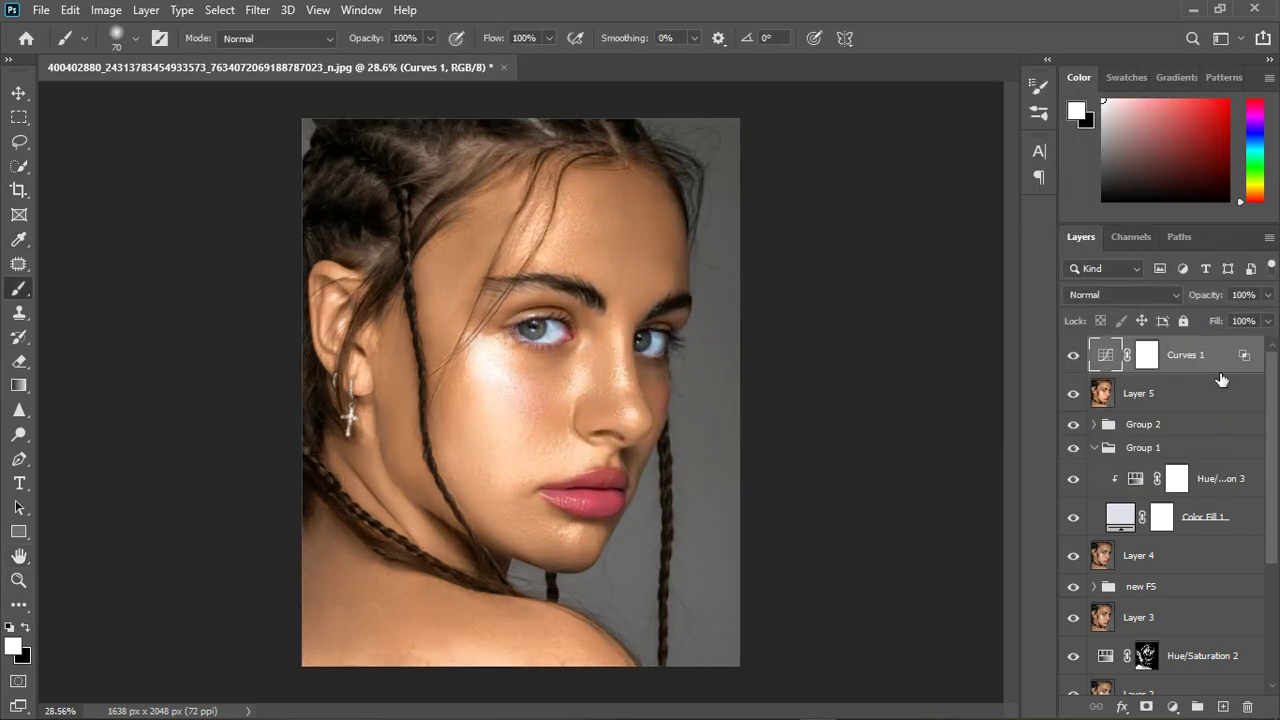
click(1267, 294)
drag(1268, 317, 1224, 318)
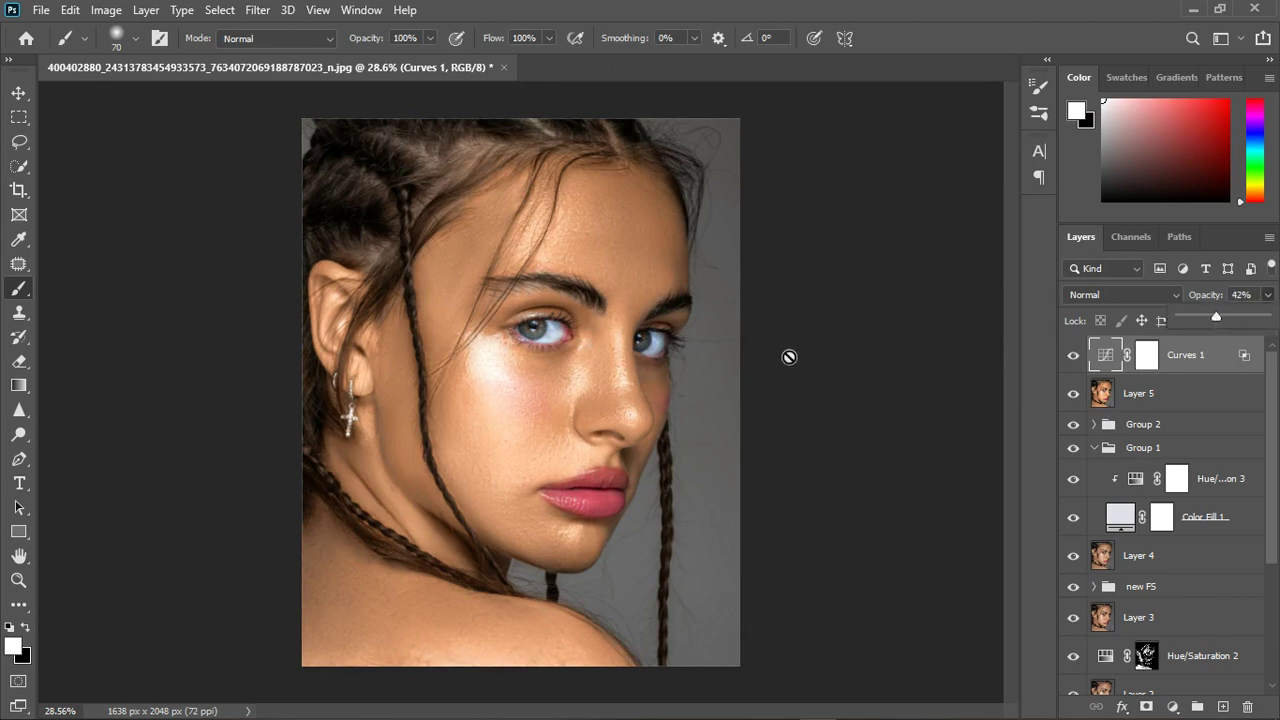
scroll(657, 357, down, 2)
click(1080, 360)
click(1078, 358)
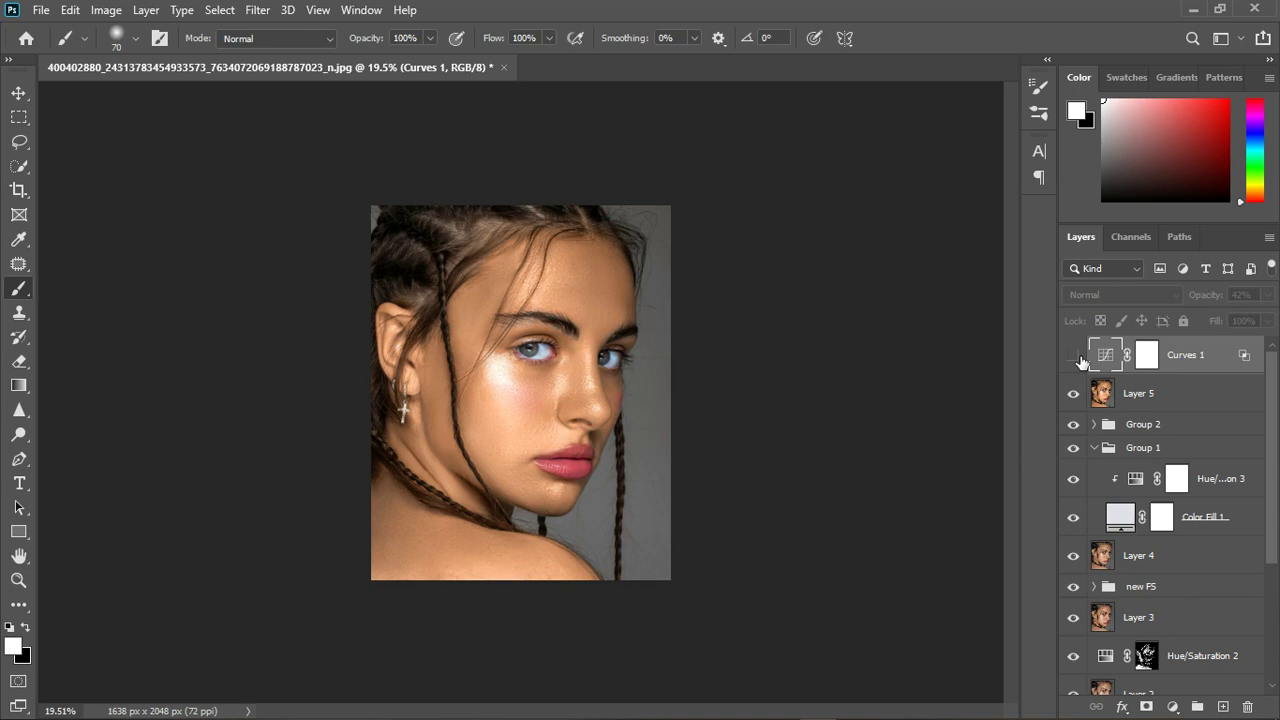
click(1076, 357)
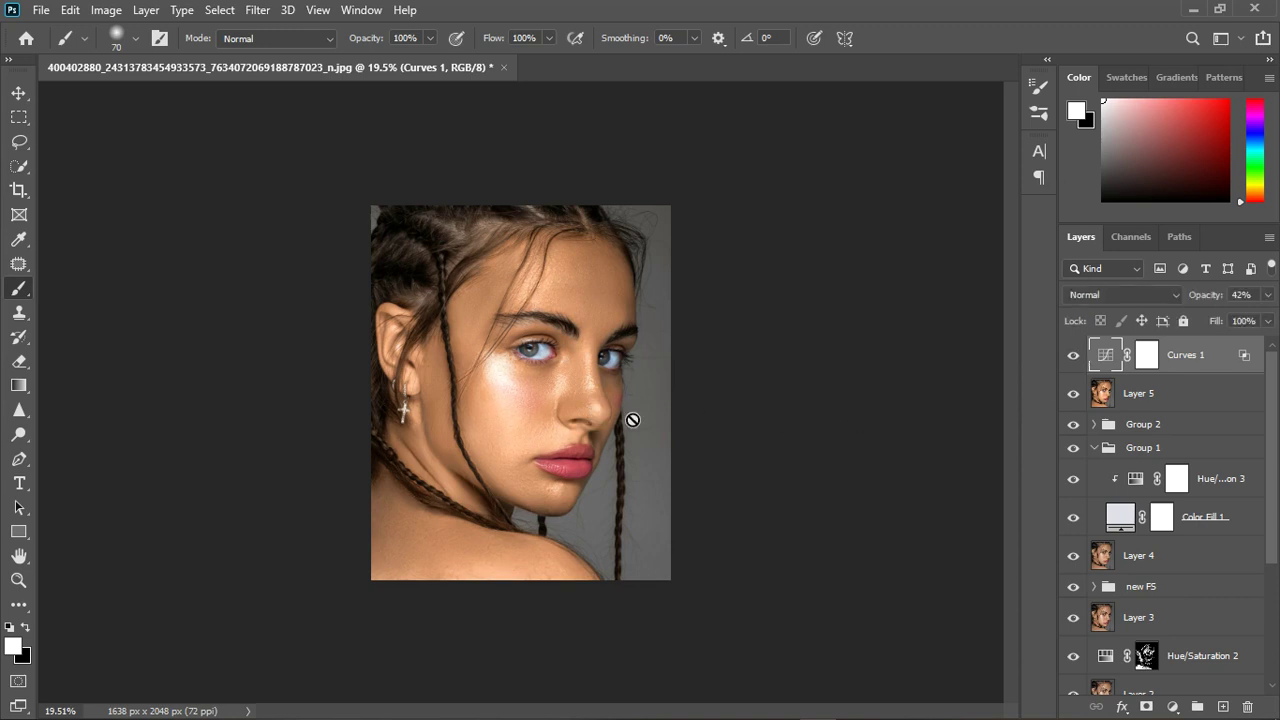
Merge the Curves 1 layer with Layer 5 into a single layer.
click(1202, 400)
right_click(1199, 398)
click(1020, 556)
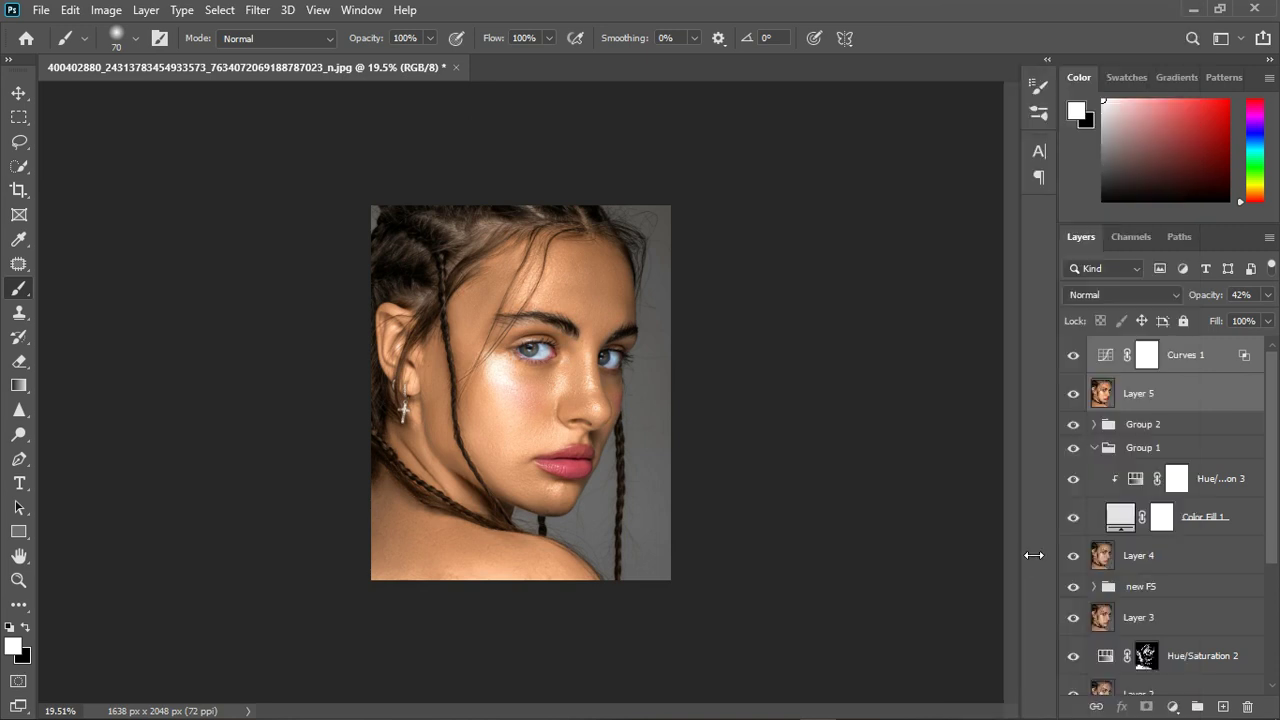
Hide Group 2, Group 1, Layer 4, new FS, Layer 3, Hue/Saturation 2 and Layer 2 beneath the merged layer.
click(1073, 386)
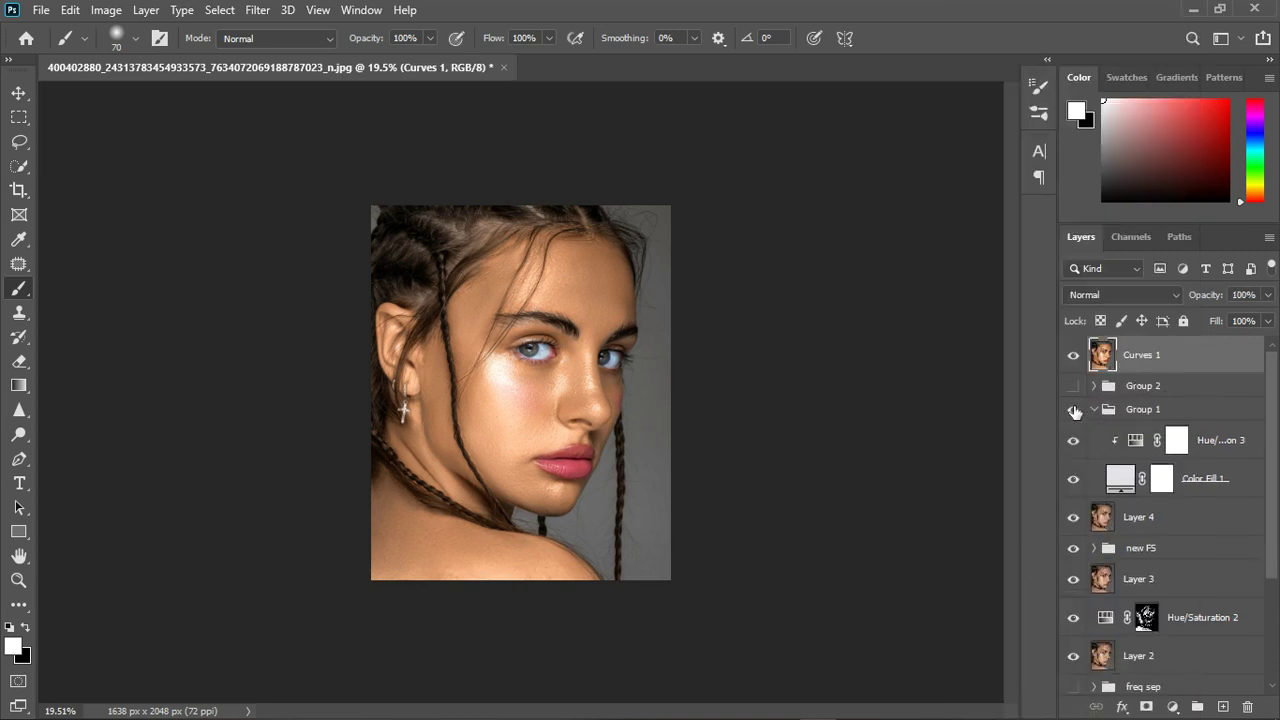
click(1074, 410)
click(1074, 518)
click(1074, 548)
scroll(1082, 540, down, 2)
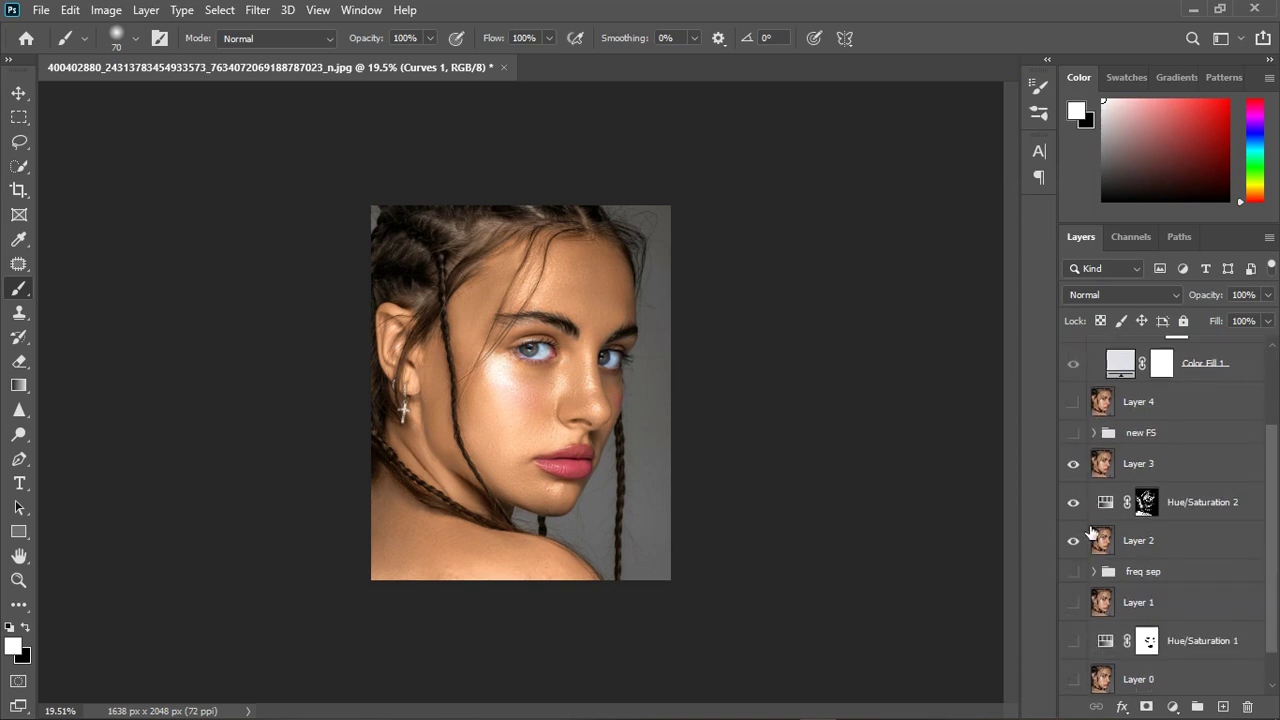
drag(1080, 477, 1082, 546)
scroll(1084, 545, down, 1)
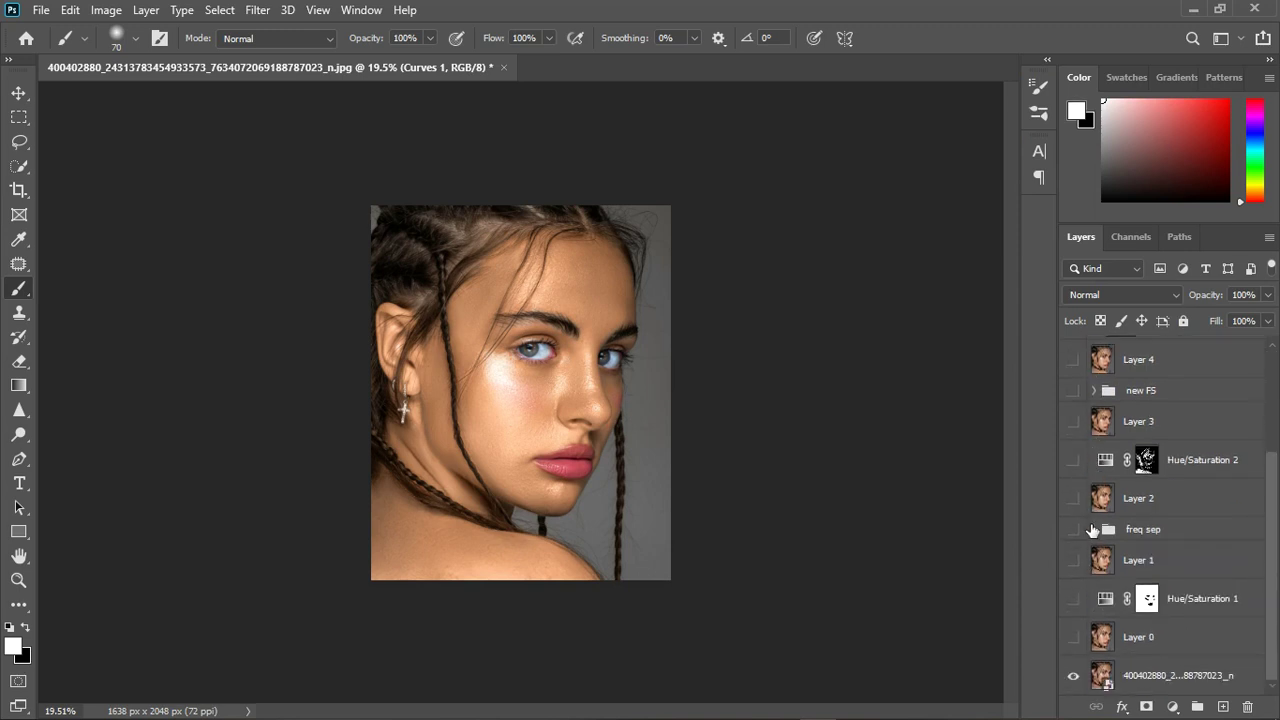
Compare the retouched portrait with the original photo by toggling the merged Curves 1 layer, leaving it visible.
scroll(1195, 530, up, 4)
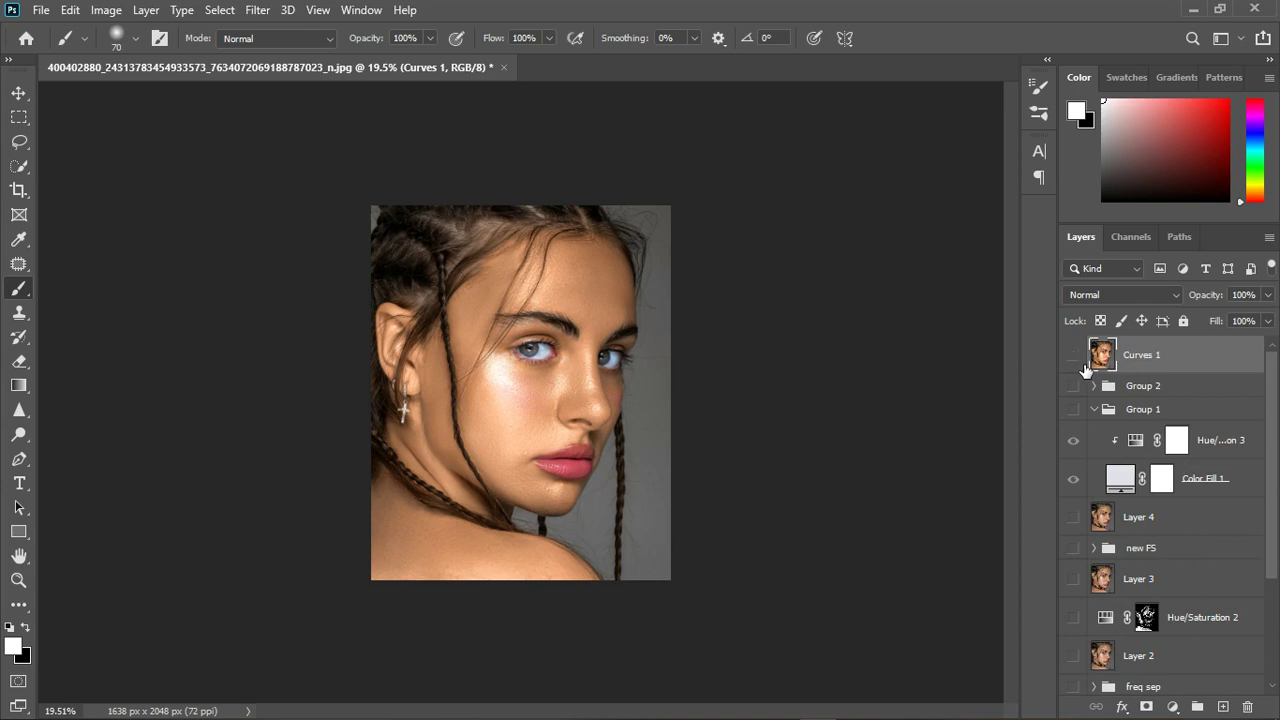
click(1082, 364)
click(1082, 364)
click(1082, 364)
scroll(516, 401, up, 1)
scroll(516, 401, up, 2)
scroll(766, 386, down, 3)
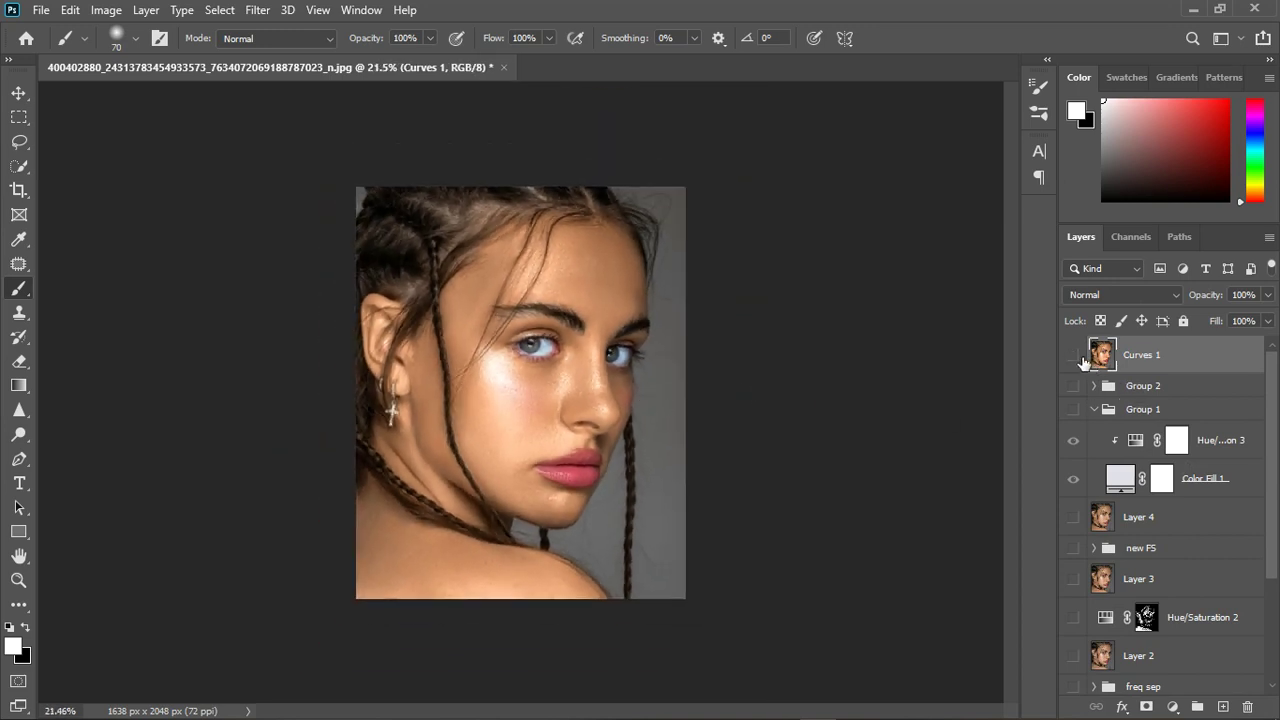
click(1082, 362)
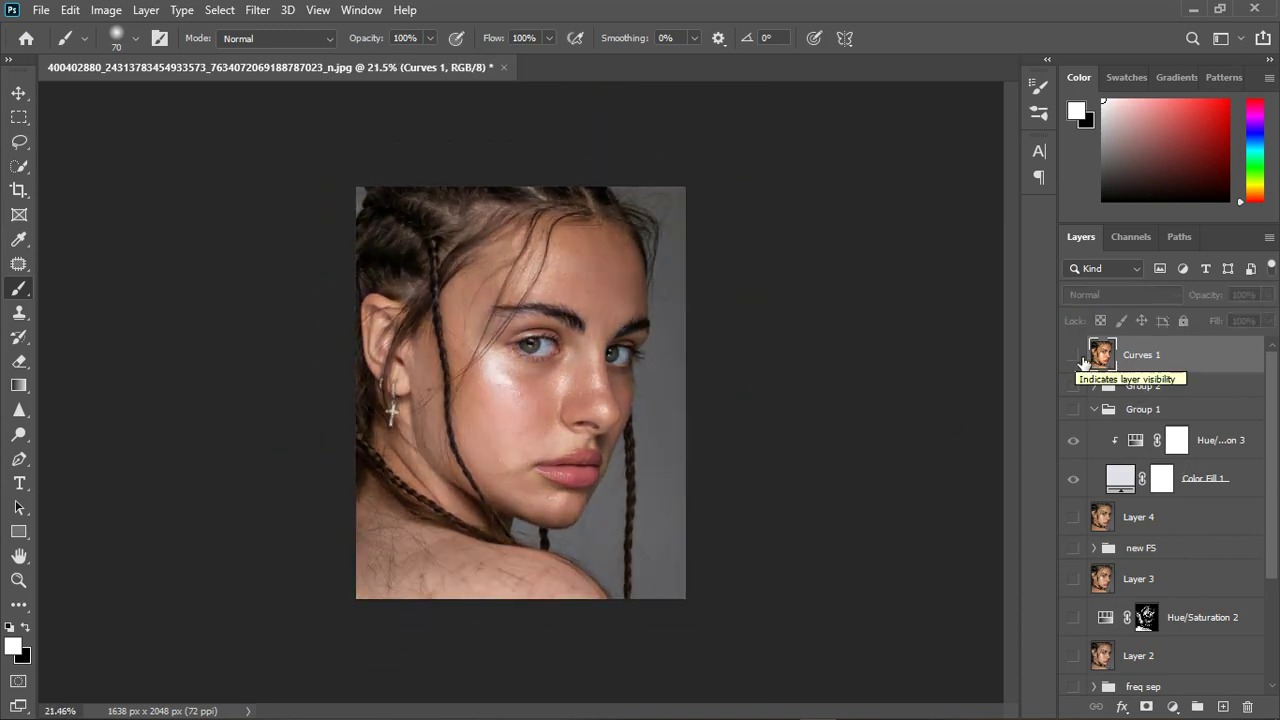
click(1083, 362)
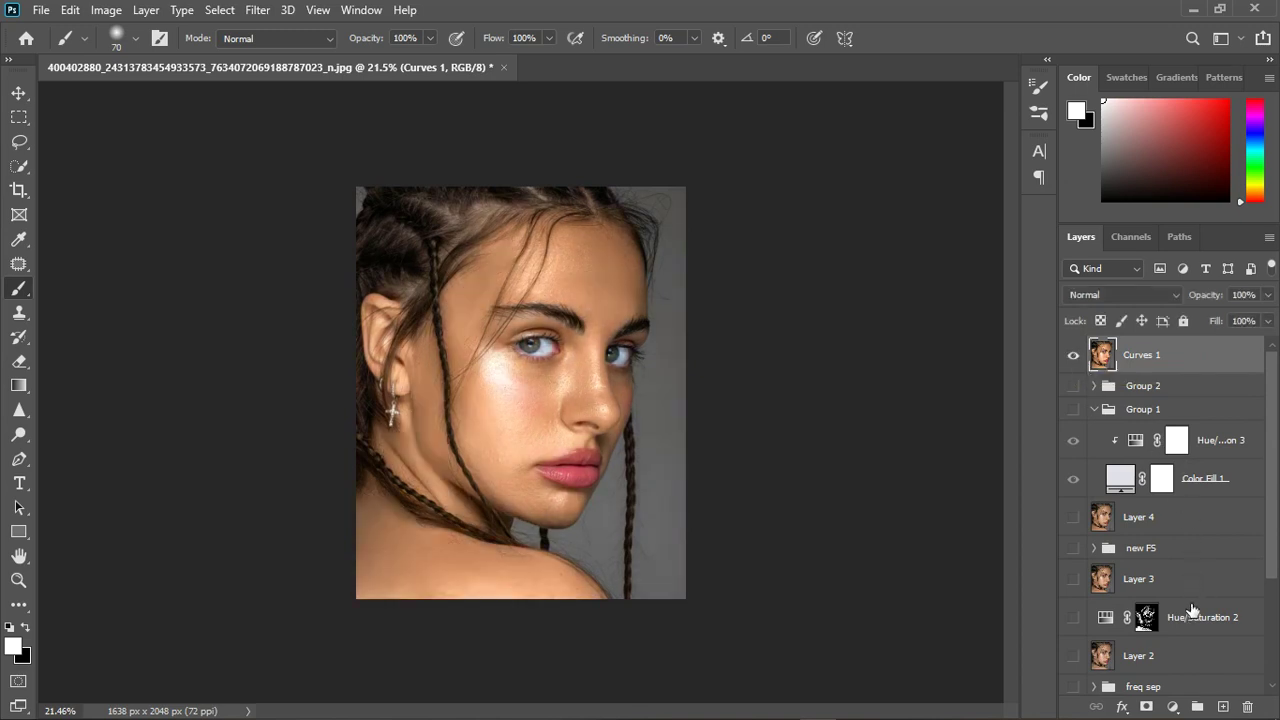
Add a Hue/Saturation adjustment layer above Curves 1 and shift the hue of the Reds to about -6.
click(1175, 707)
click(1169, 532)
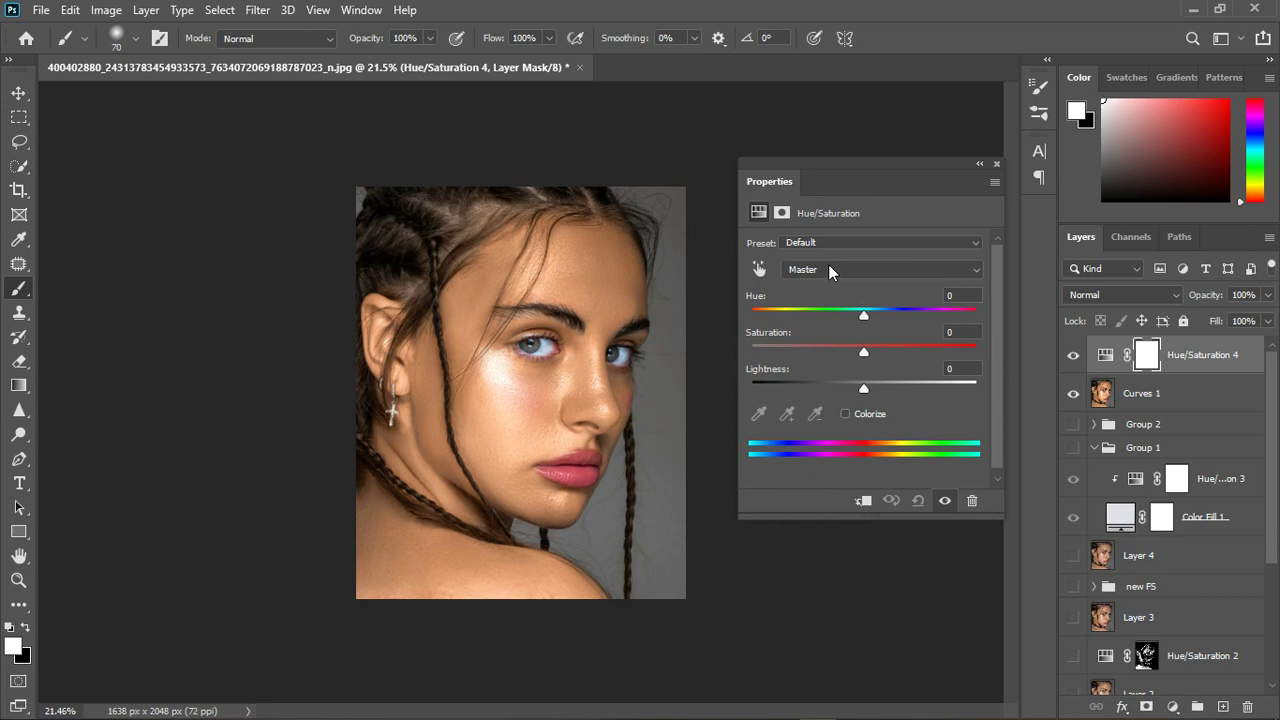
click(852, 268)
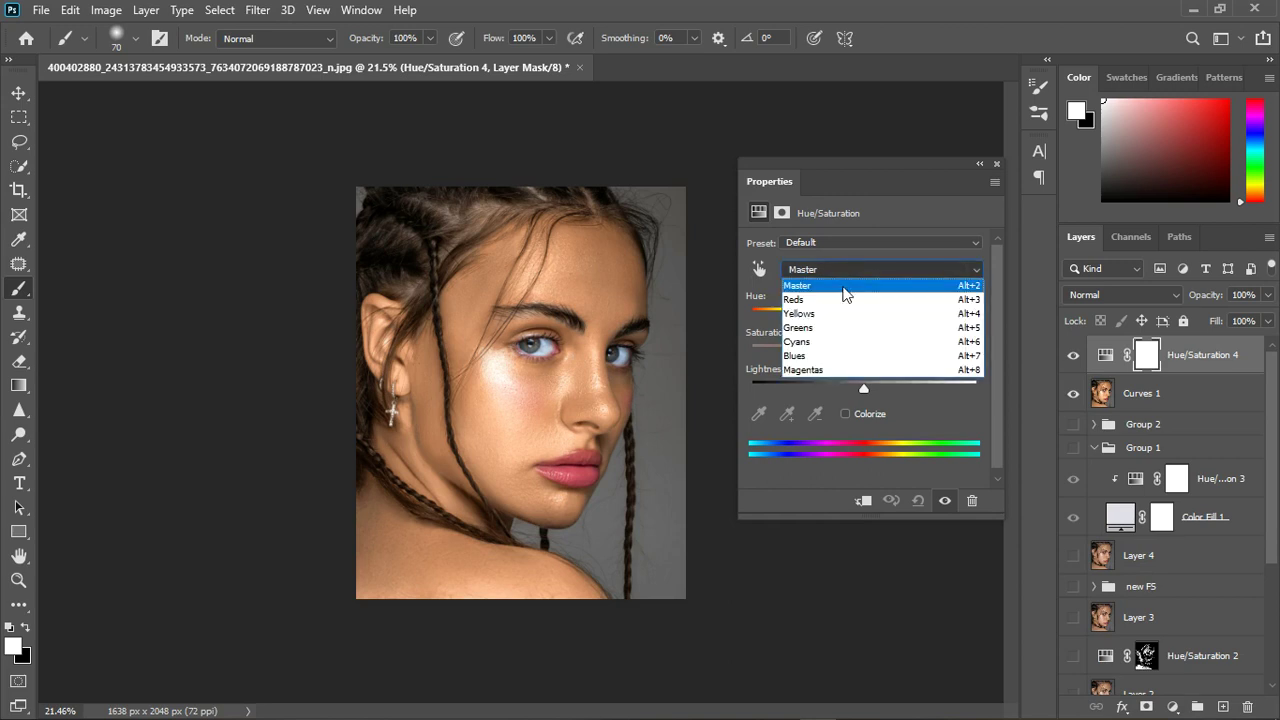
click(843, 298)
drag(864, 315, 861, 320)
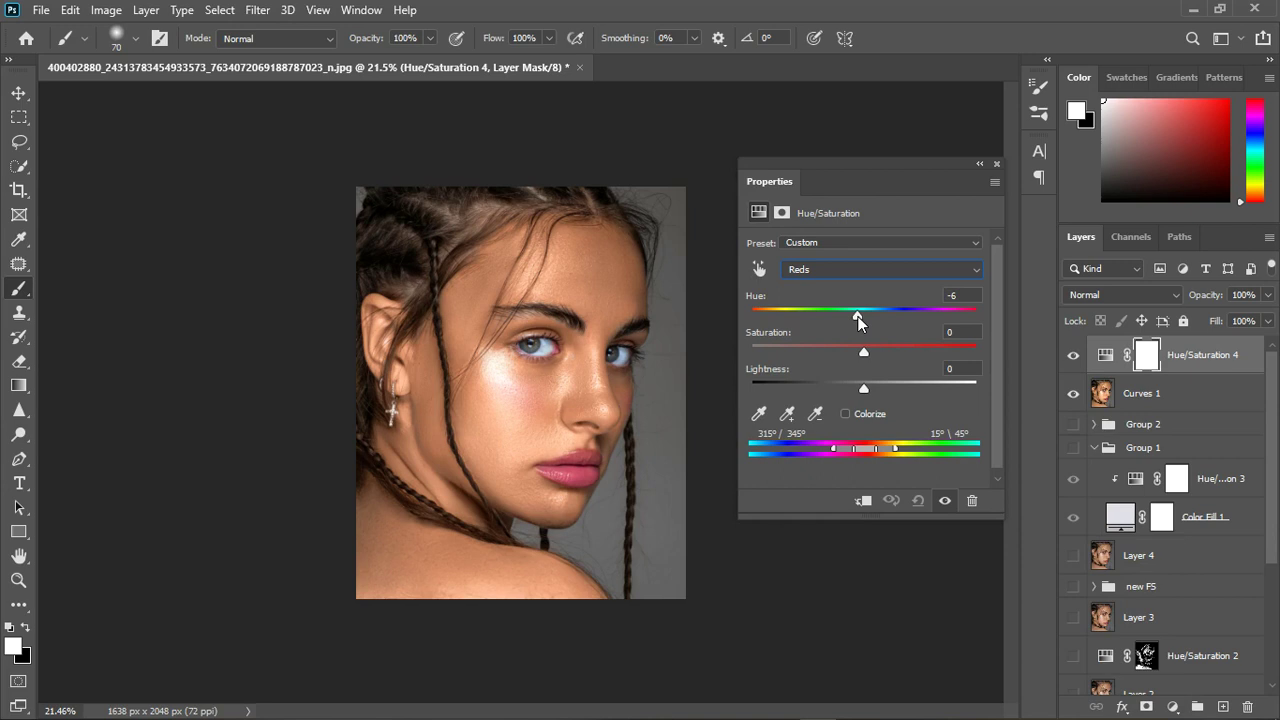
click(996, 163)
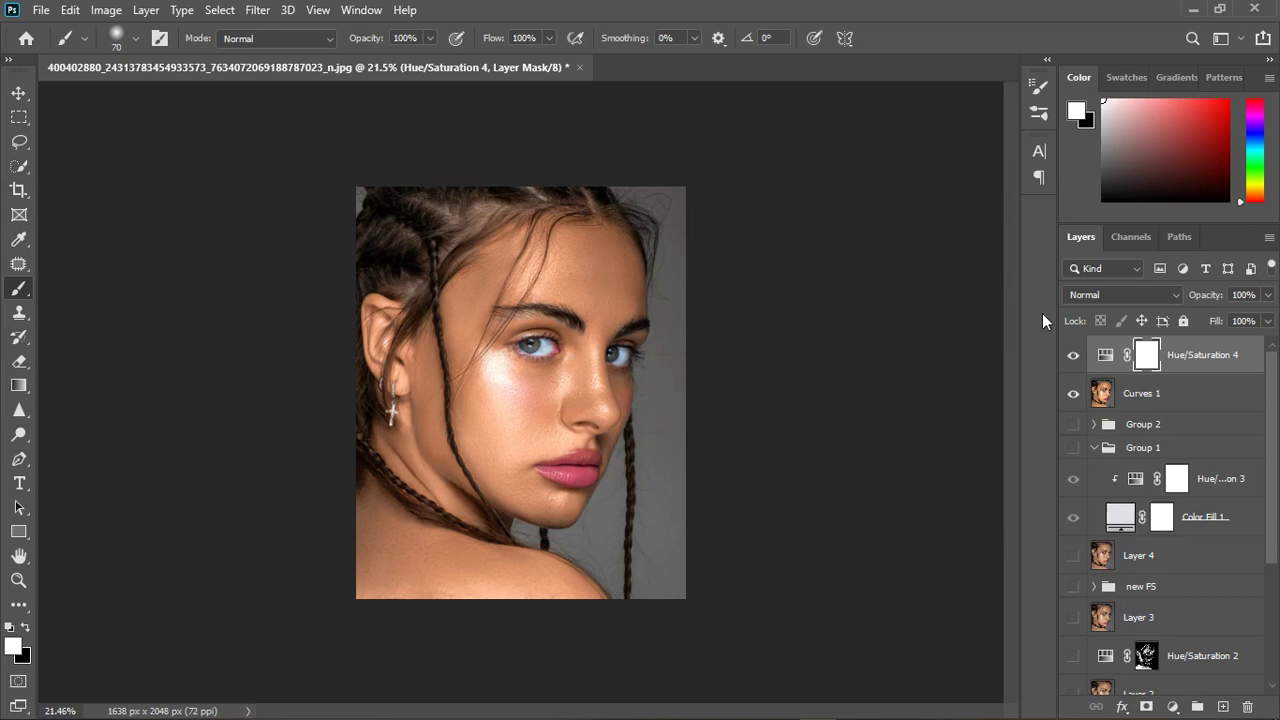
Group the Hue/Saturation 4 and Curves 1 layers and compare the portrait with the group hidden and shown.
click(1166, 396)
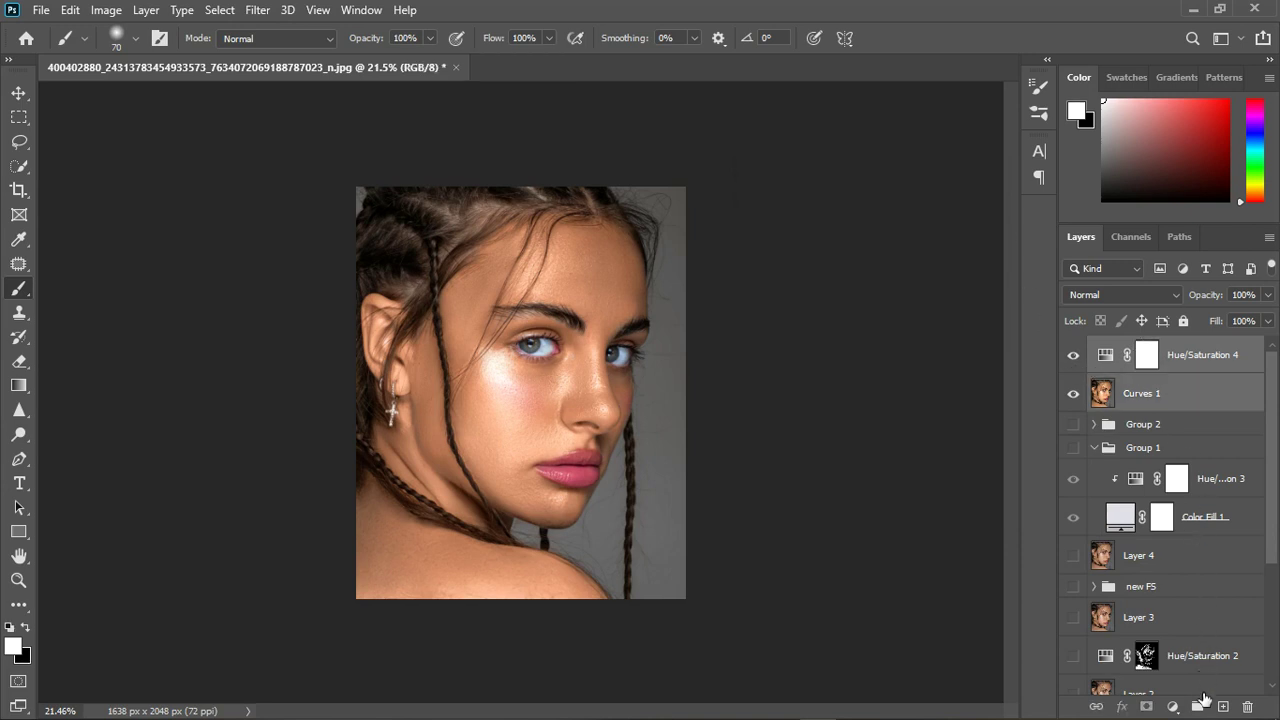
key(ctrl+g)
click(1073, 347)
click(1073, 347)
click(1074, 348)
click(1074, 348)
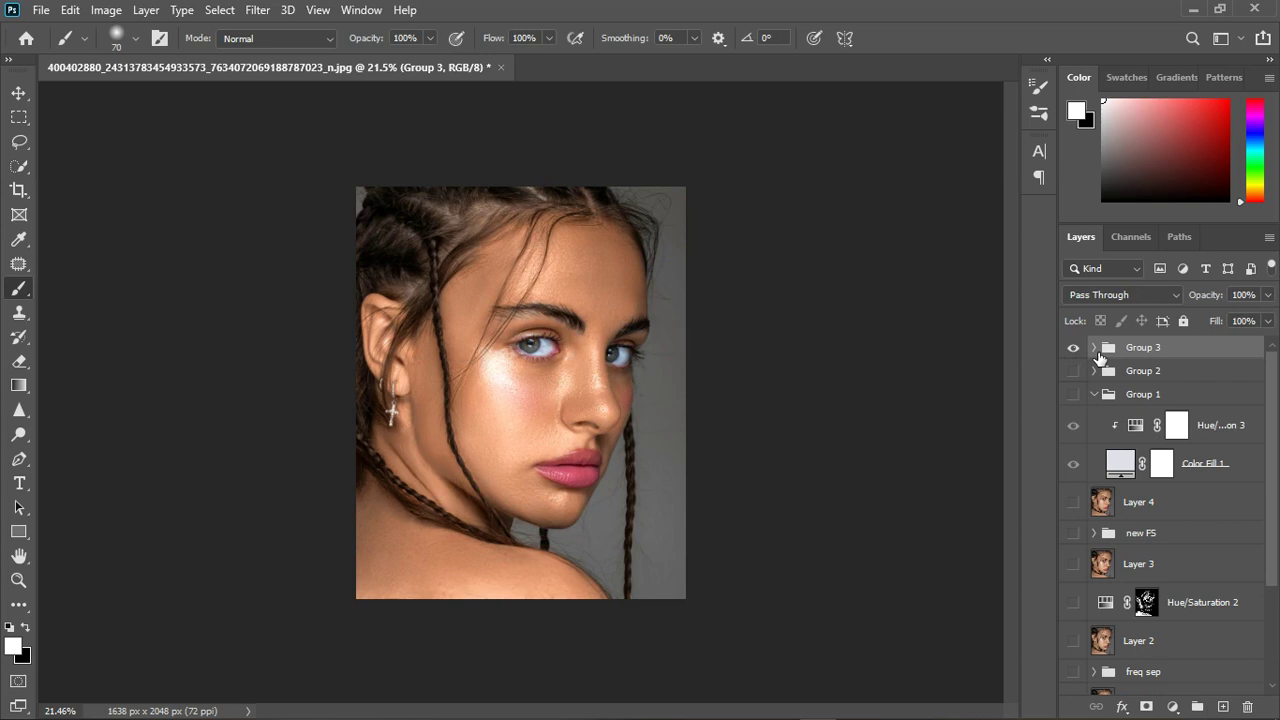
Refine the Reds in the Hue/Saturation 4 adjustment inside Group 3, fine-tuning their hue and slightly reducing their saturation.
click(1093, 347)
click(1127, 388)
double_click(1127, 388)
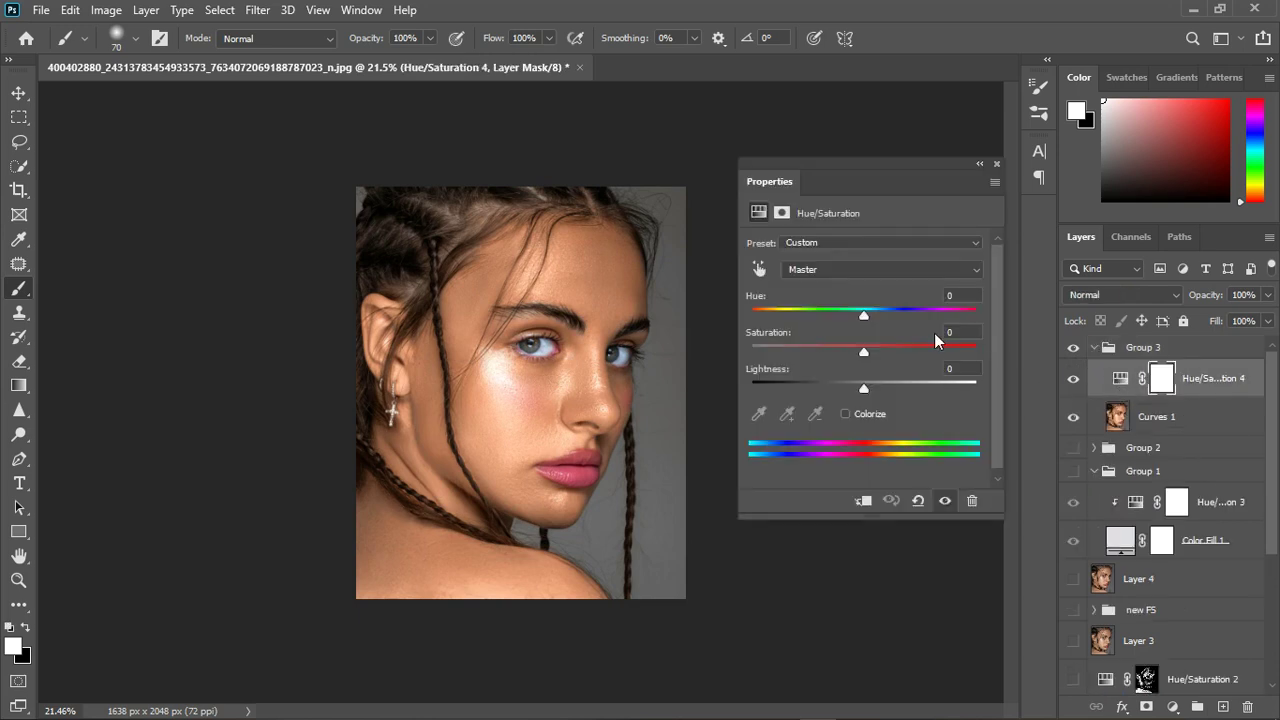
click(841, 270)
click(859, 307)
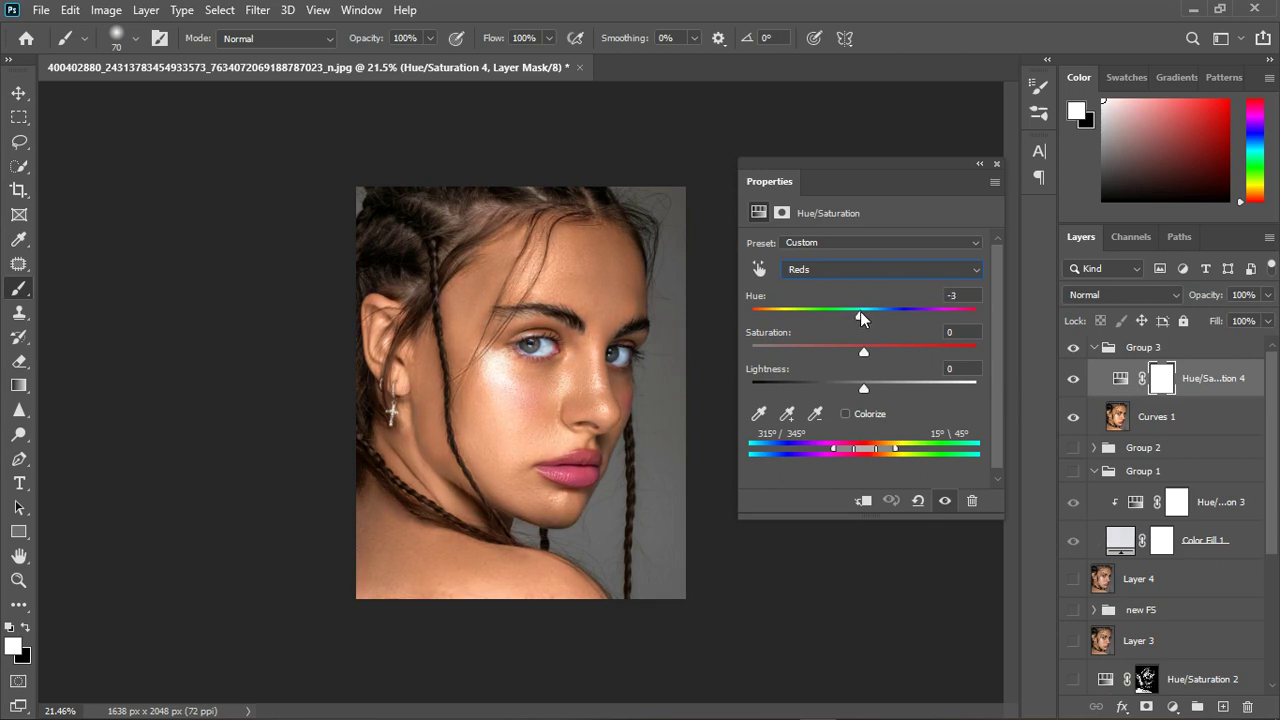
drag(859, 313, 856, 313)
drag(863, 350, 852, 350)
click(996, 163)
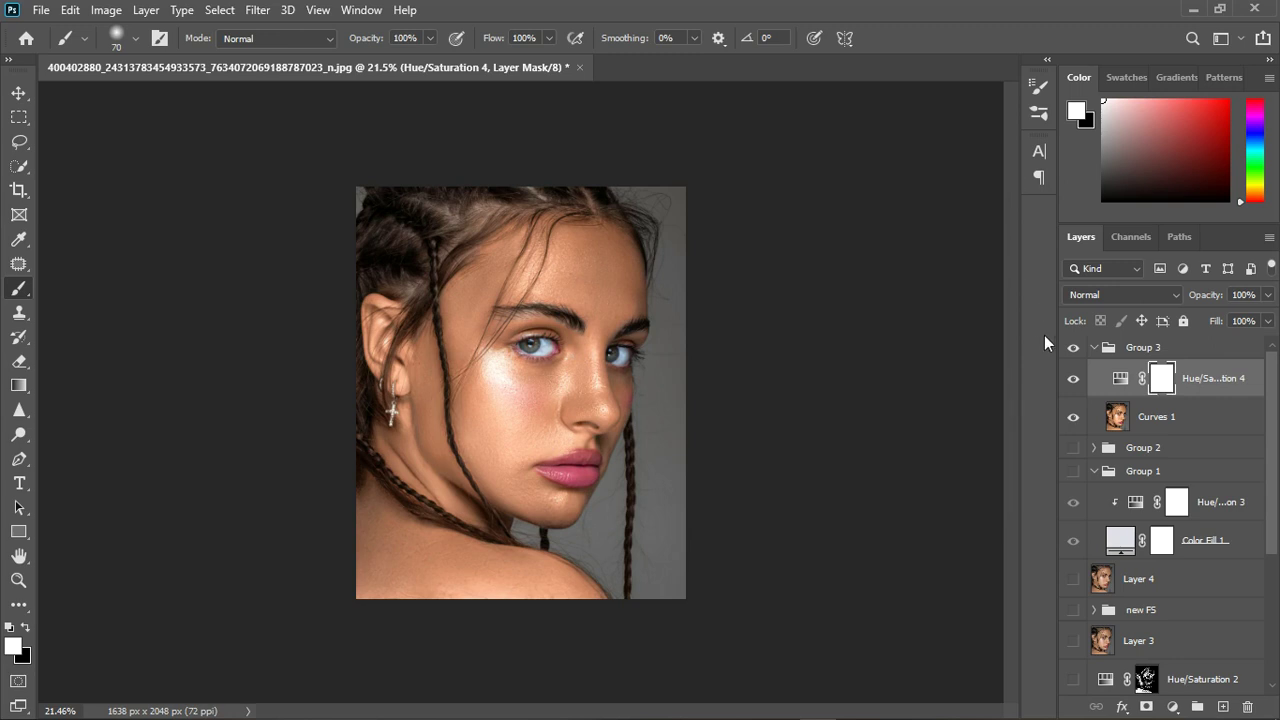
Compare the portrait with and without Group 3 and with and without the Hue/Saturation 4 adjustment.
click(1076, 350)
click(1076, 350)
click(1076, 380)
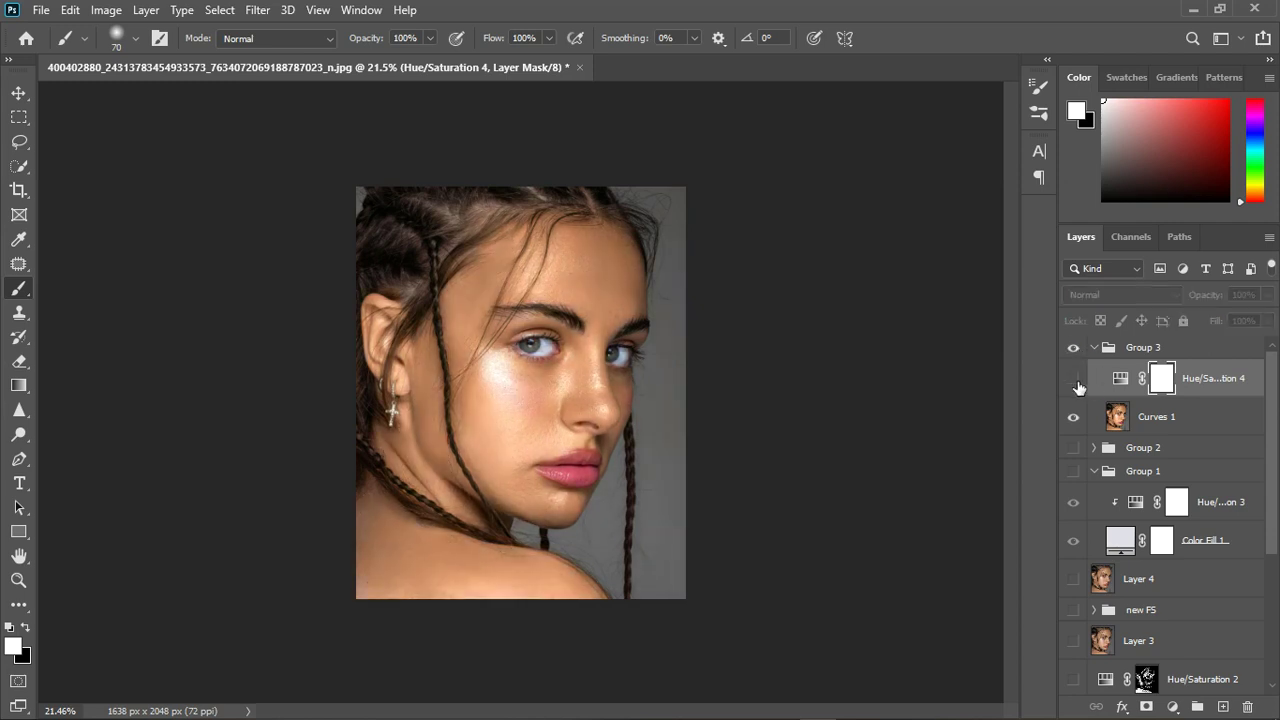
click(1076, 380)
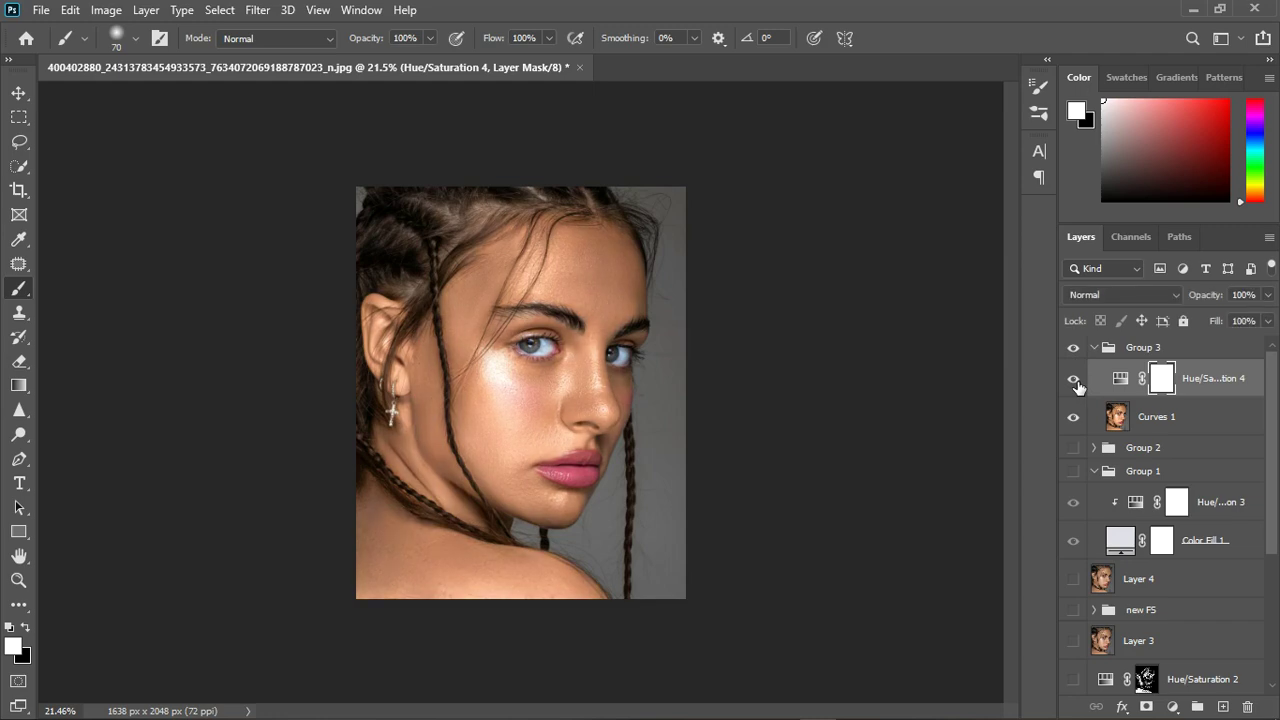